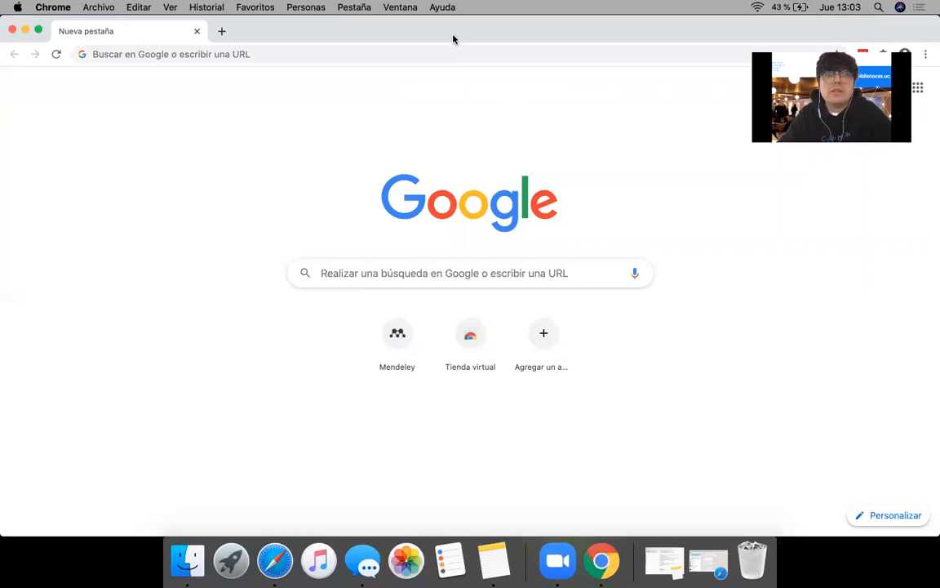
click(443, 55)
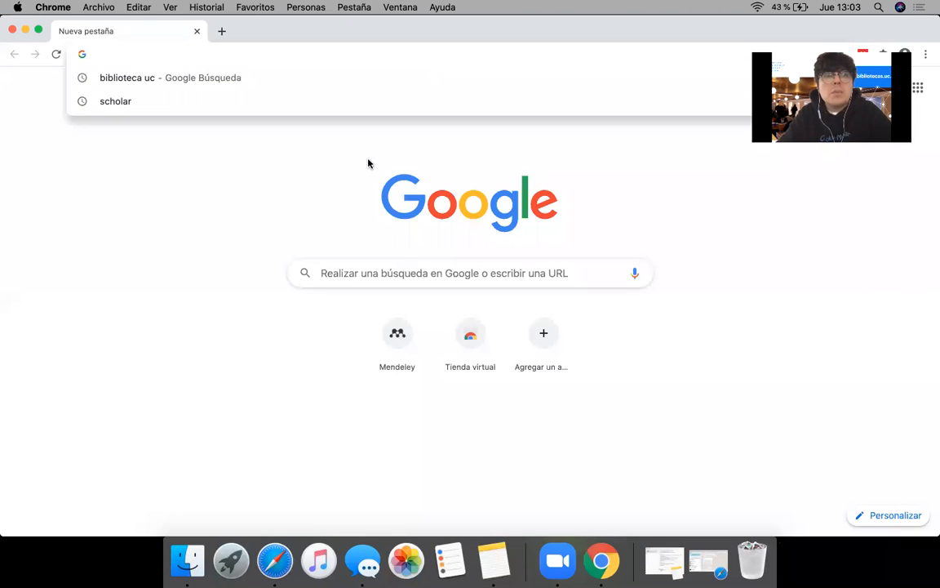
click(347, 168)
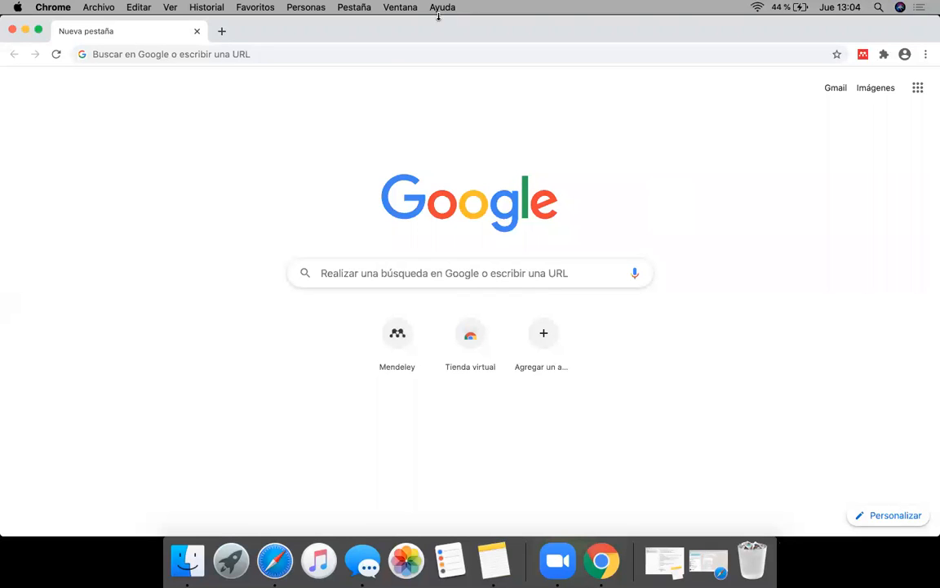
Step: Go to the Mendeley website at mendeley.com
click(395, 56)
text(mendeley)
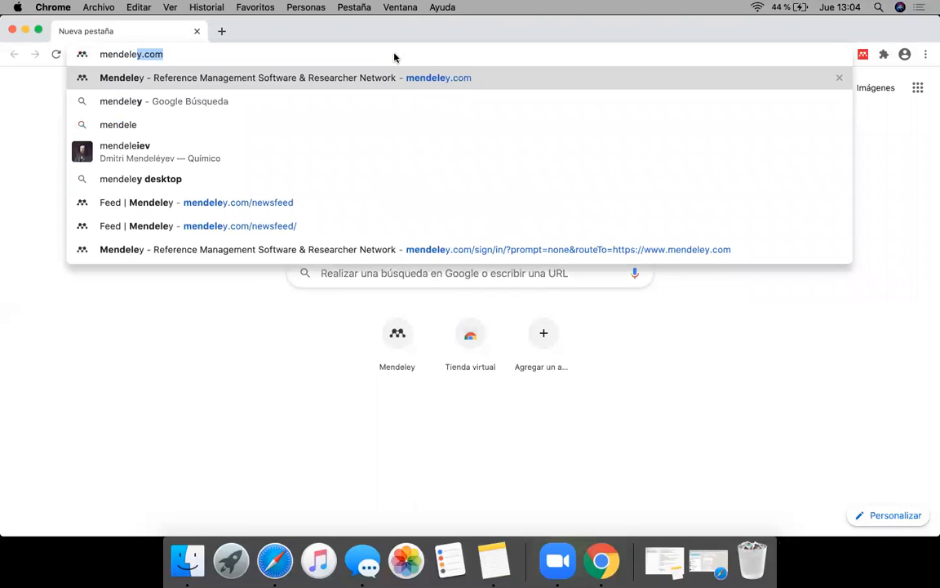
key(Return)
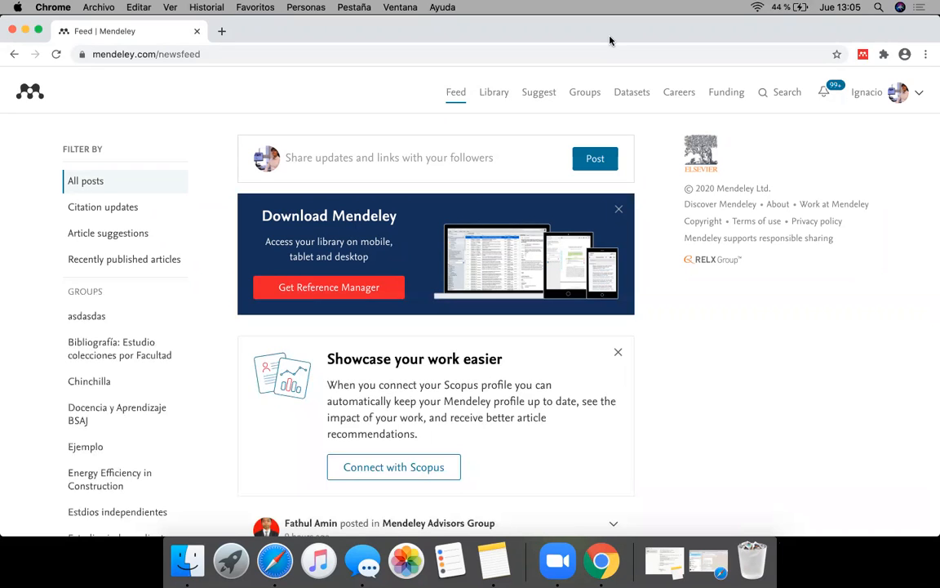
Step: Open the university library site bibliotecas.uc.cl in a new tab
click(221, 31)
text(biblio)
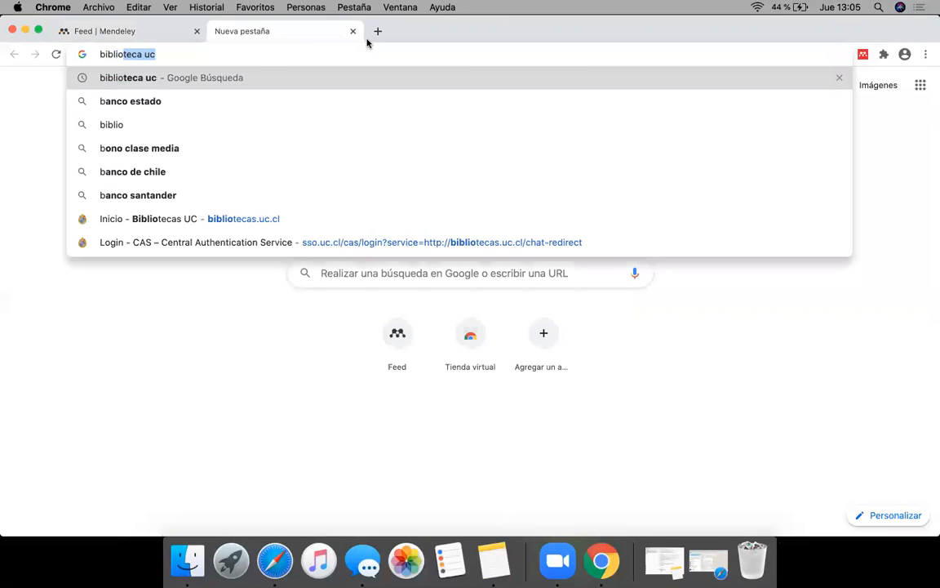
text(recas)
key(BackSpace)
key(BackSpace)
key(BackSpace)
key(BackSpace)
key(BackSpace)
key(BackSpace)
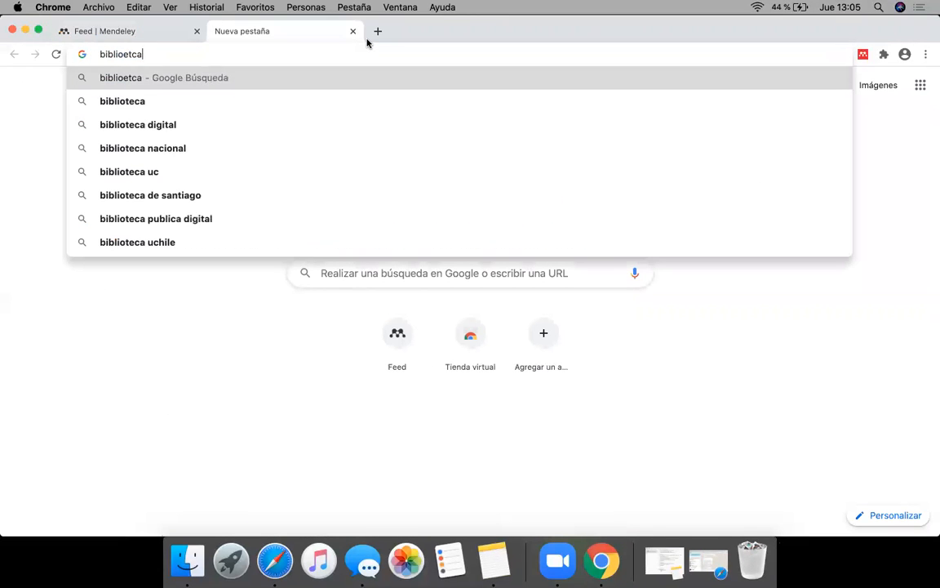
text(otec)
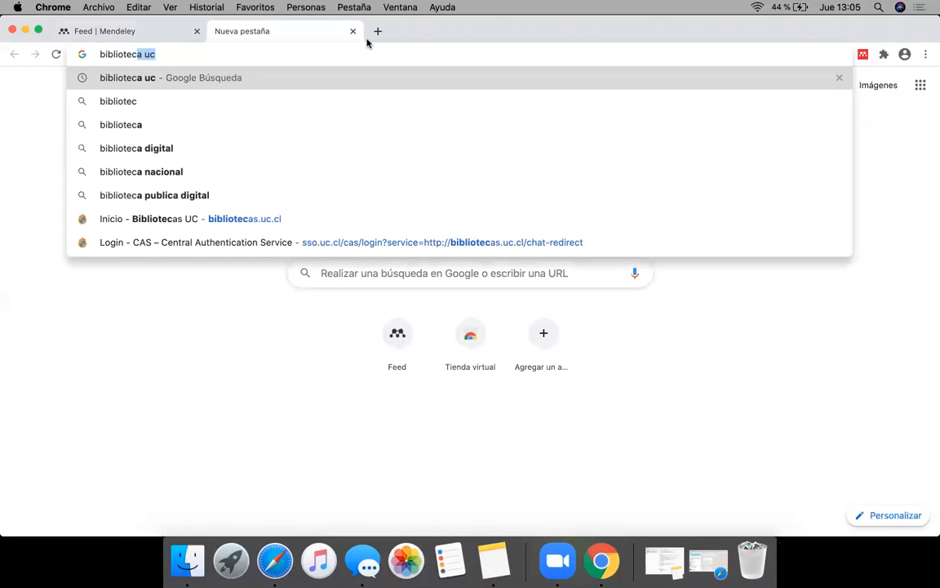
text(as.uc.cl)
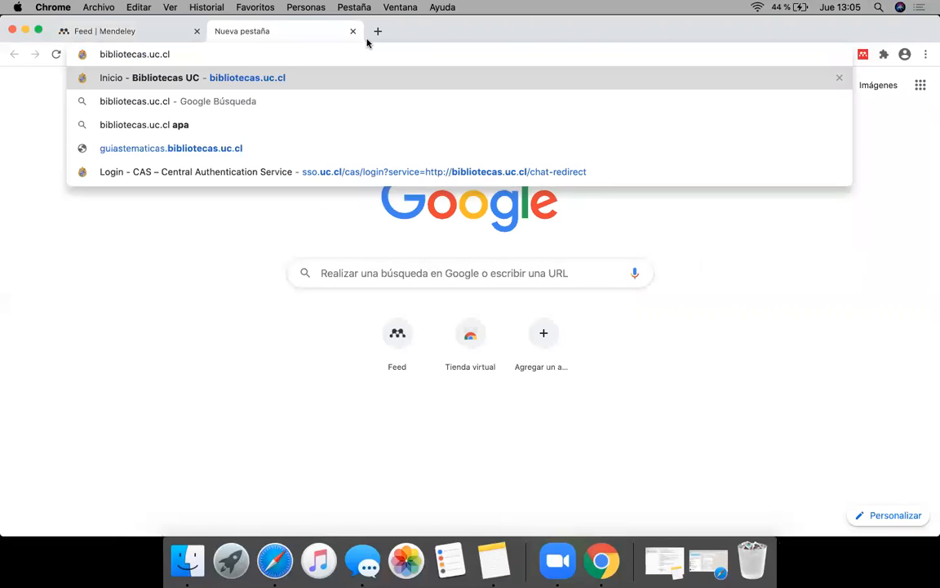
key(Return)
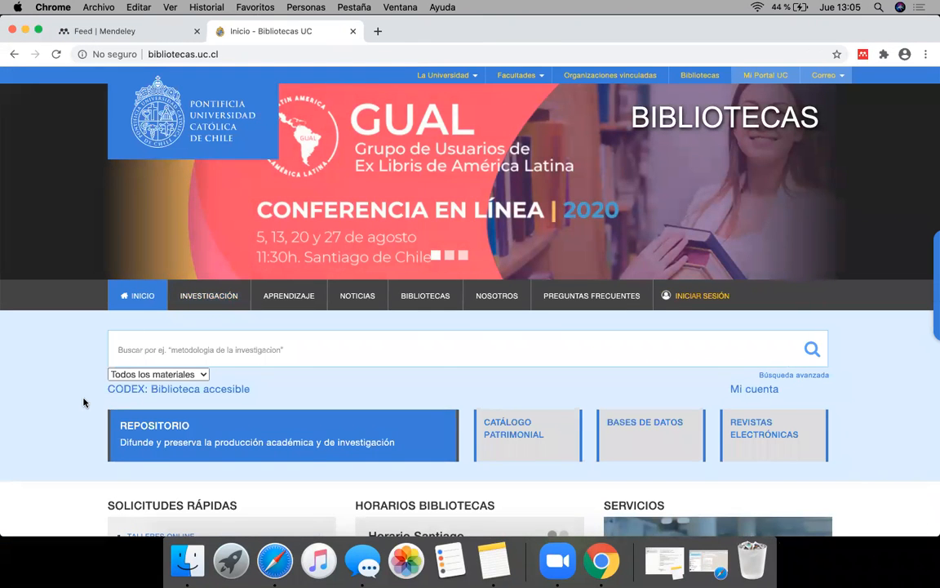
Step: Look over the library homepage and open Guías temáticas from its Aprendizaje section
scroll(83, 402, down, 10)
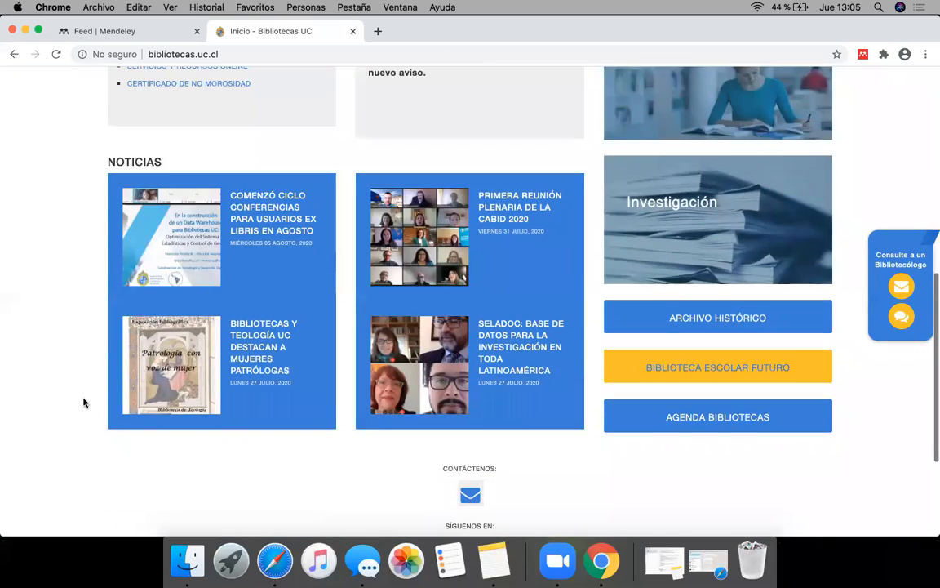
scroll(83, 402, up, 2)
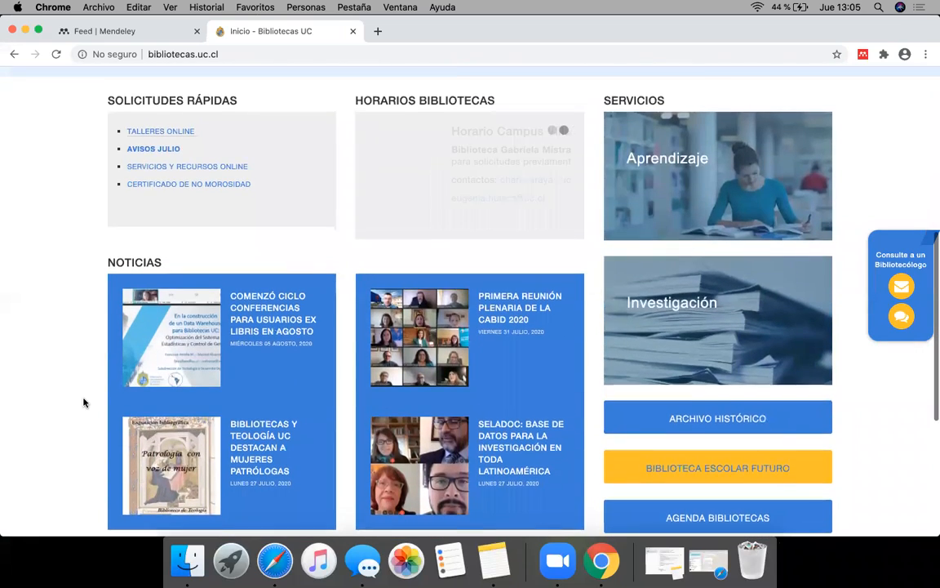
scroll(83, 401, up, 8)
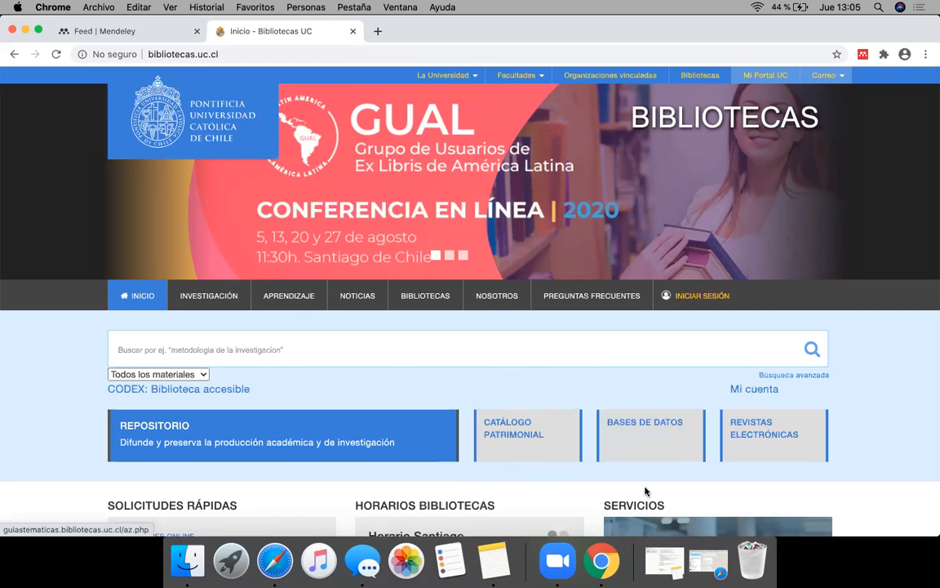
scroll(645, 491, down, 3)
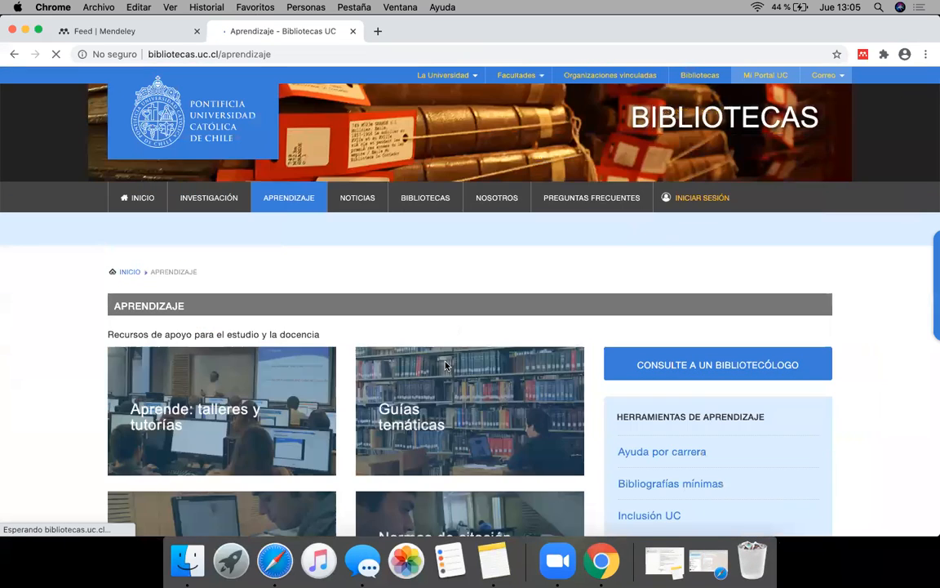
click(445, 365)
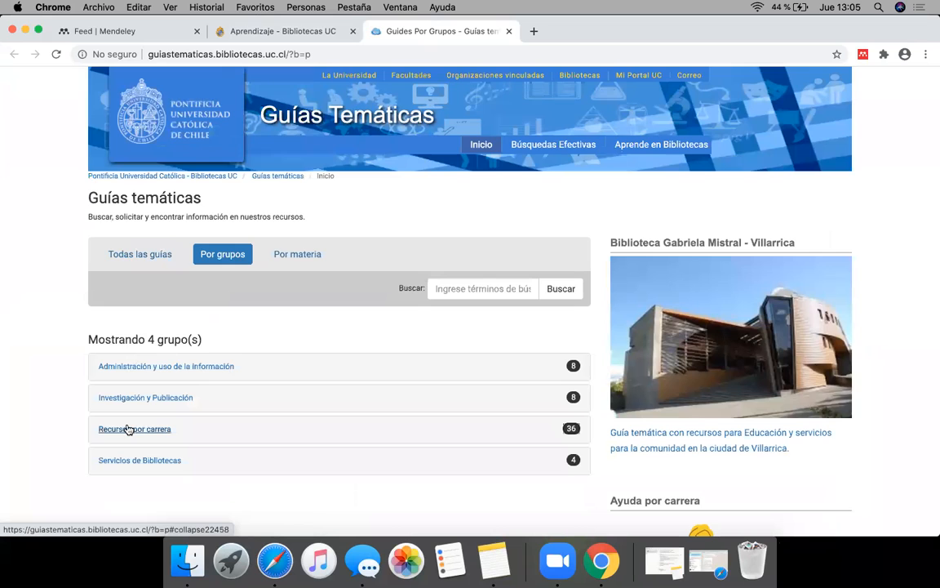
Step: Expand the Recursos por carrera group and review its list of career guides
click(128, 429)
scroll(53, 435, down, 5)
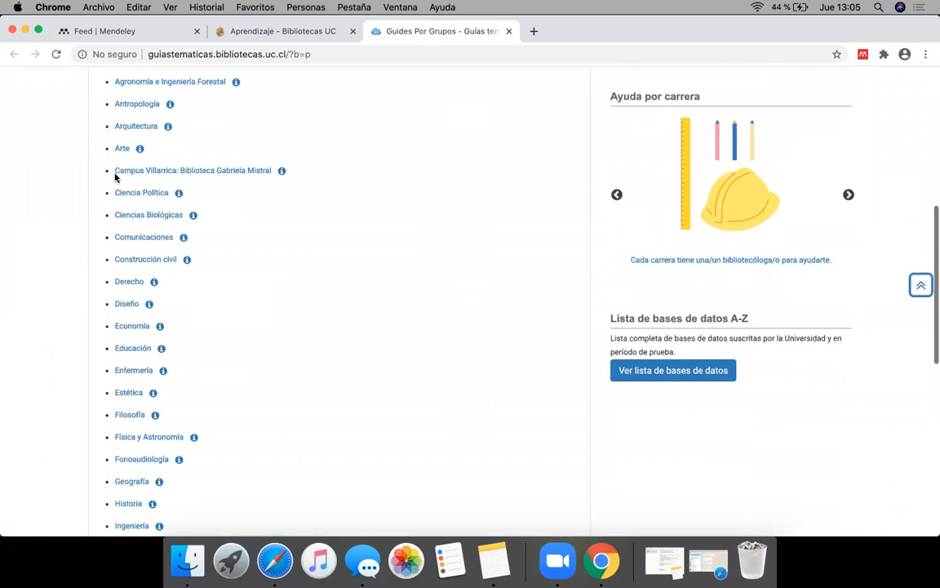
scroll(77, 478, down, 1)
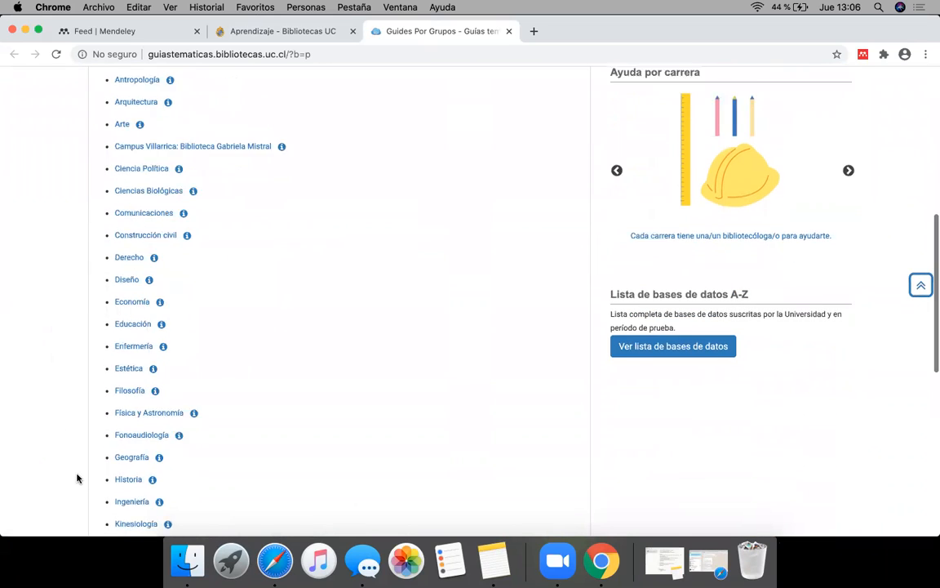
scroll(77, 479, down, 5)
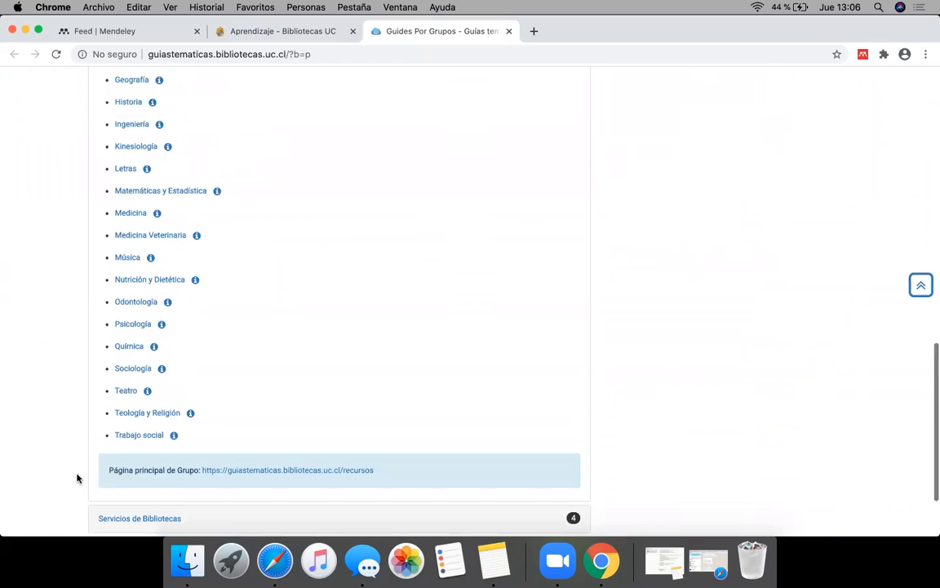
scroll(77, 478, up, 8)
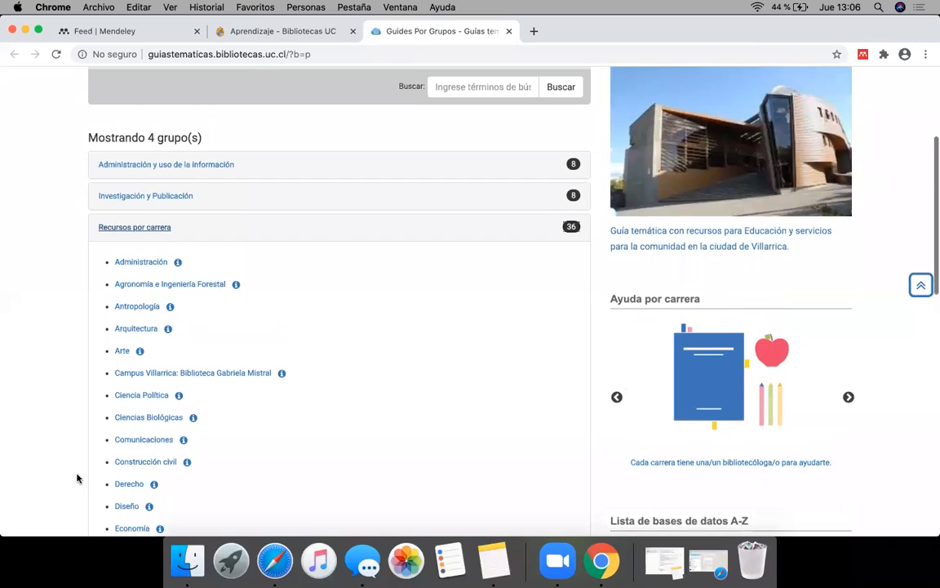
scroll(76, 479, up, 3)
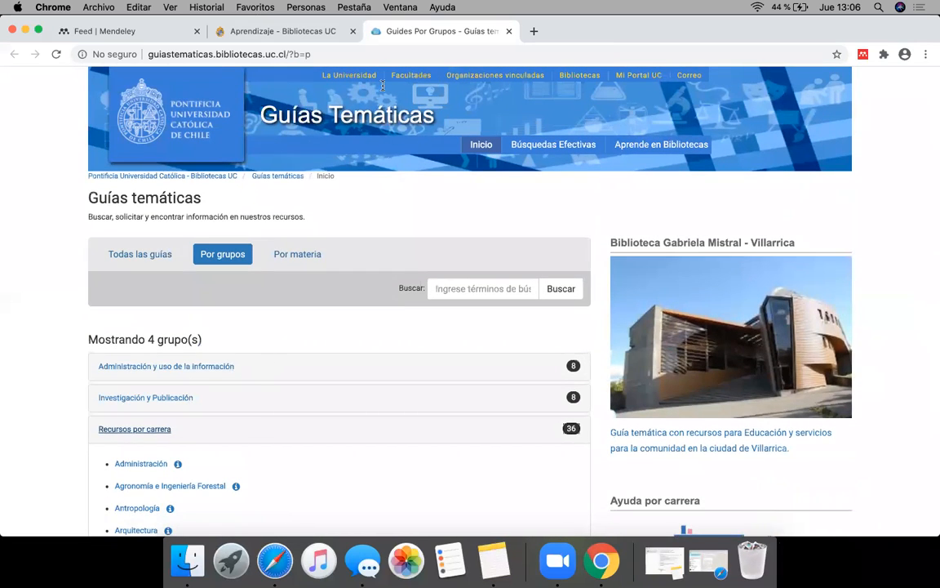
Step: Close the thematic guides and library tabs, and log out of the Mendeley account
click(510, 31)
click(352, 32)
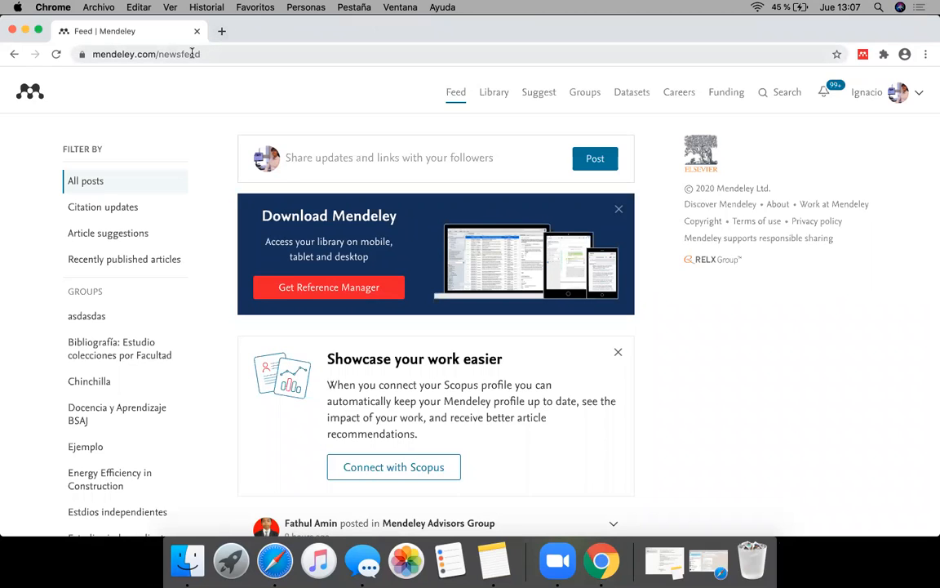
click(918, 93)
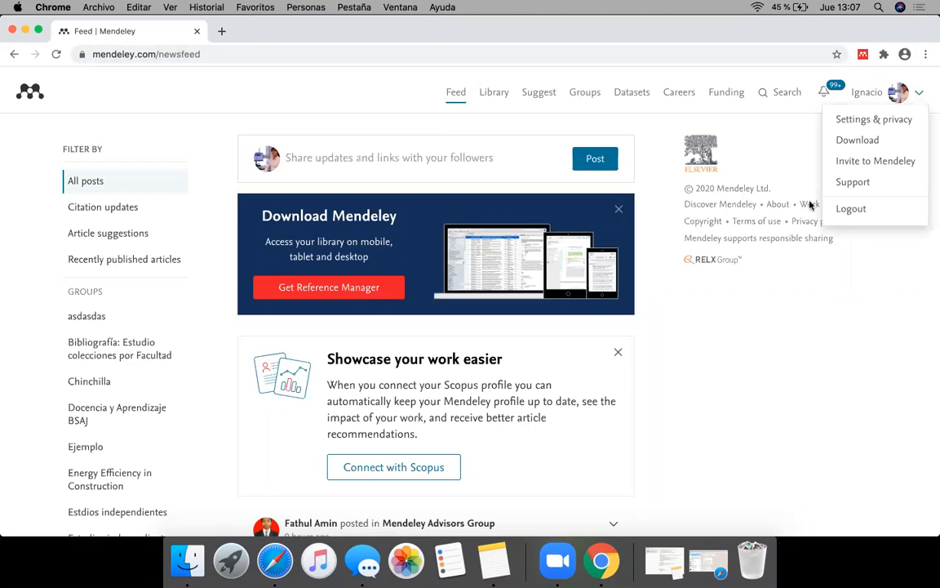
click(850, 208)
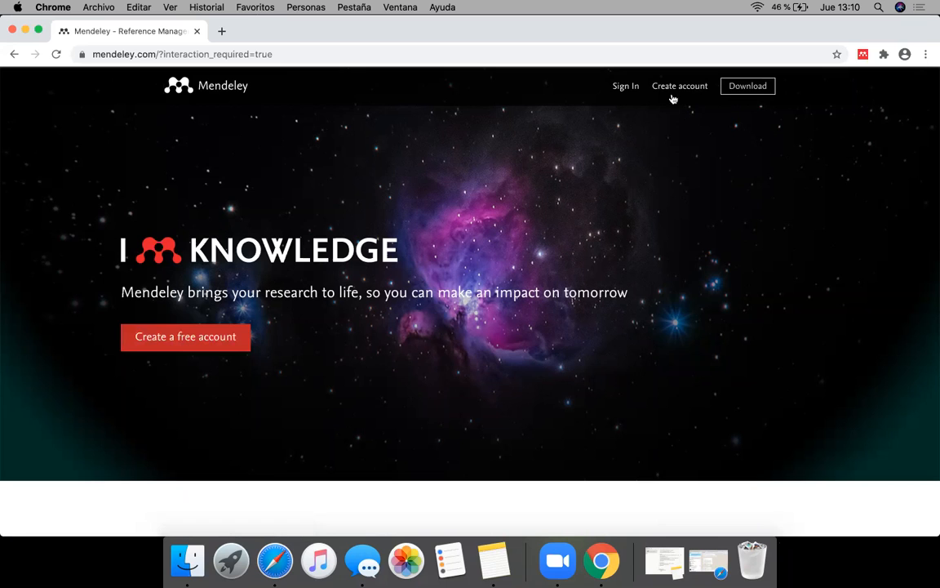
Step: Sign in to Mendeley with the remembered e-mail by entering the account password
click(625, 87)
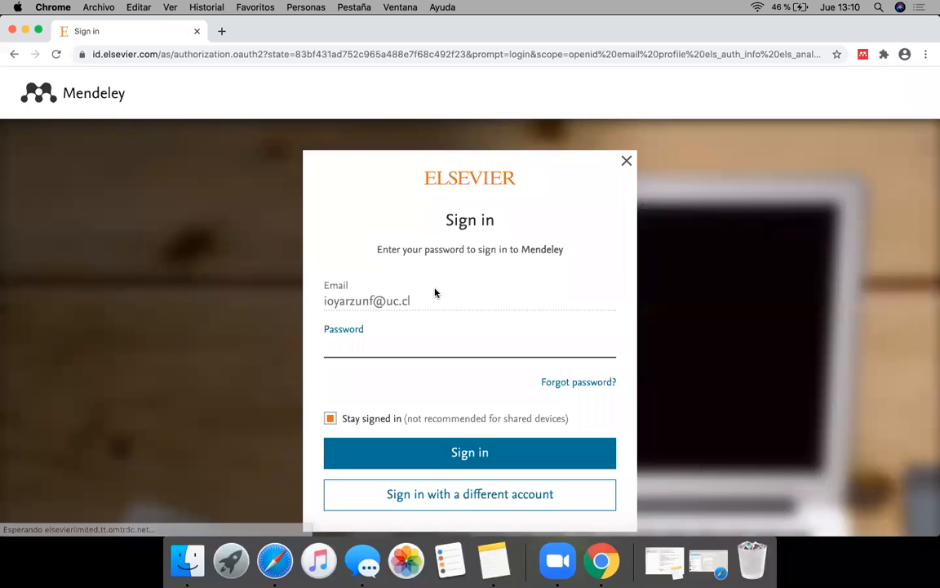
click(382, 345)
text(•••••••••••)
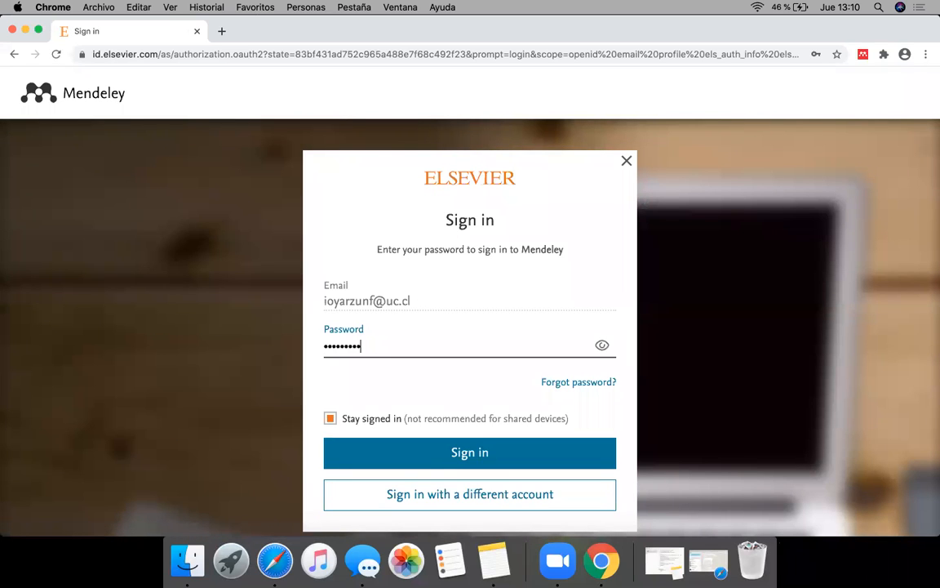
click(400, 467)
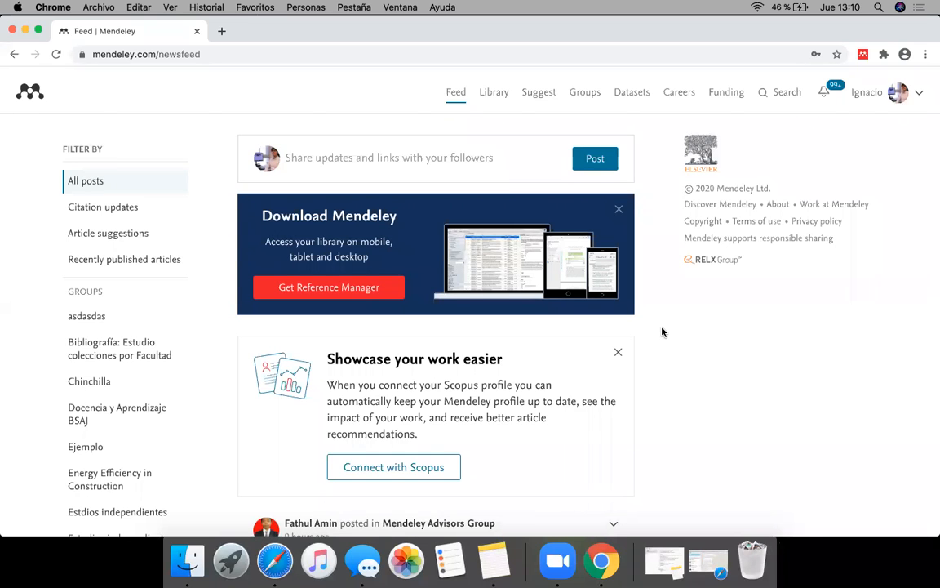
Step: Browse the posts in the Mendeley news feed with the All posts filter
scroll(662, 331, down, 2)
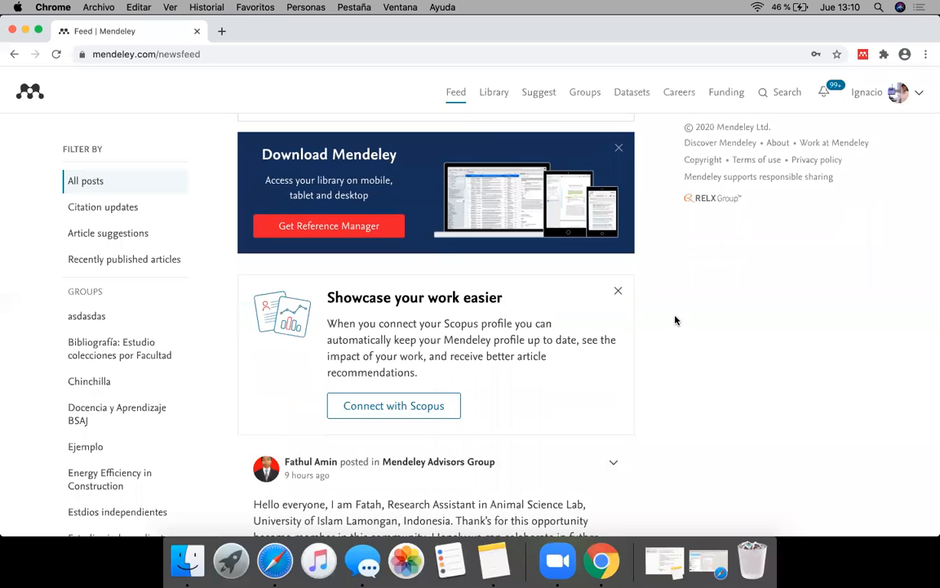
scroll(675, 320, up, 2)
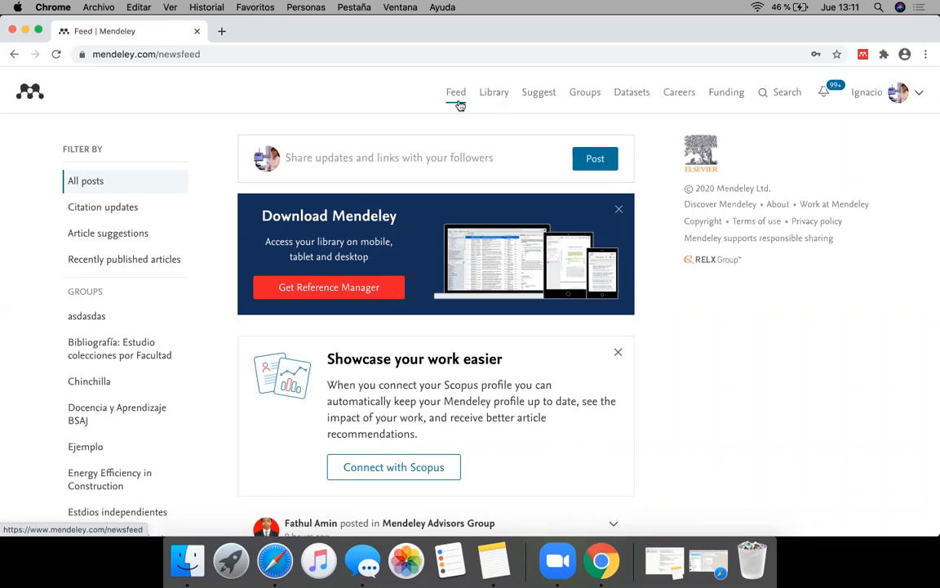
scroll(635, 272, down, 5)
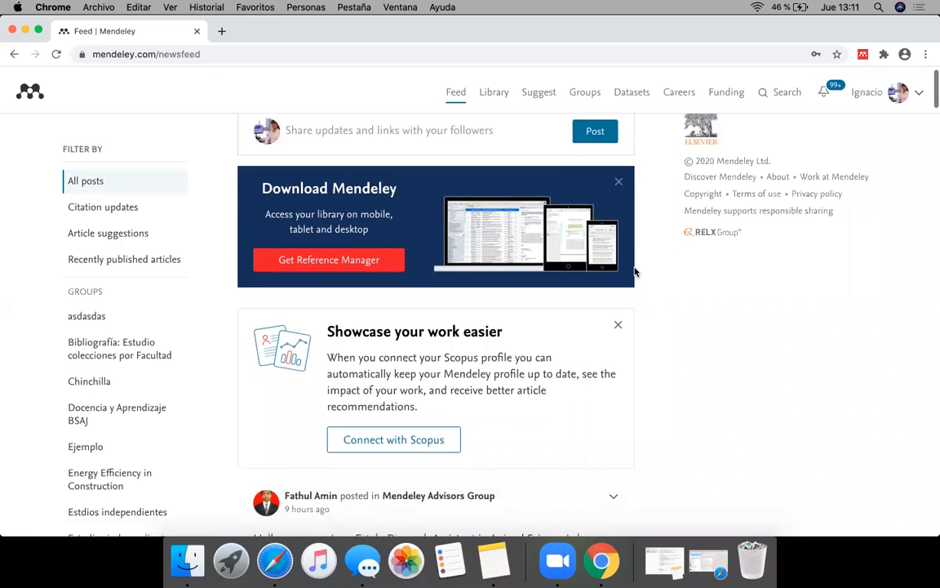
scroll(635, 271, down, 6)
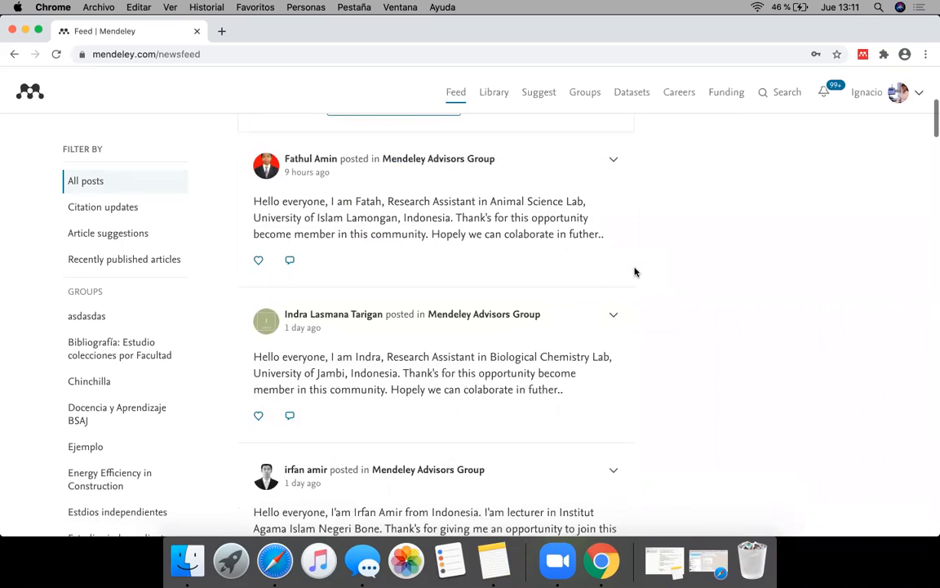
scroll(635, 272, down, 8)
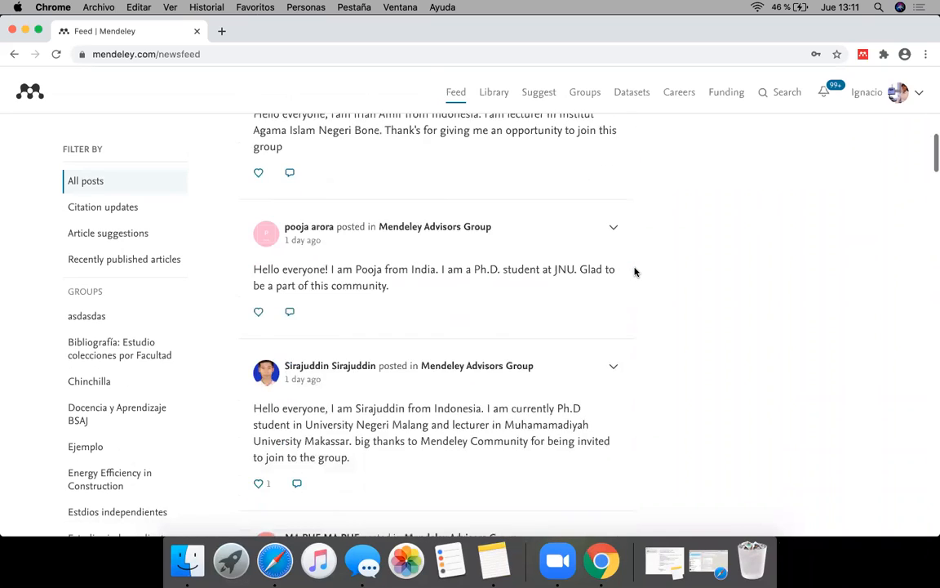
scroll(635, 266, up, 2)
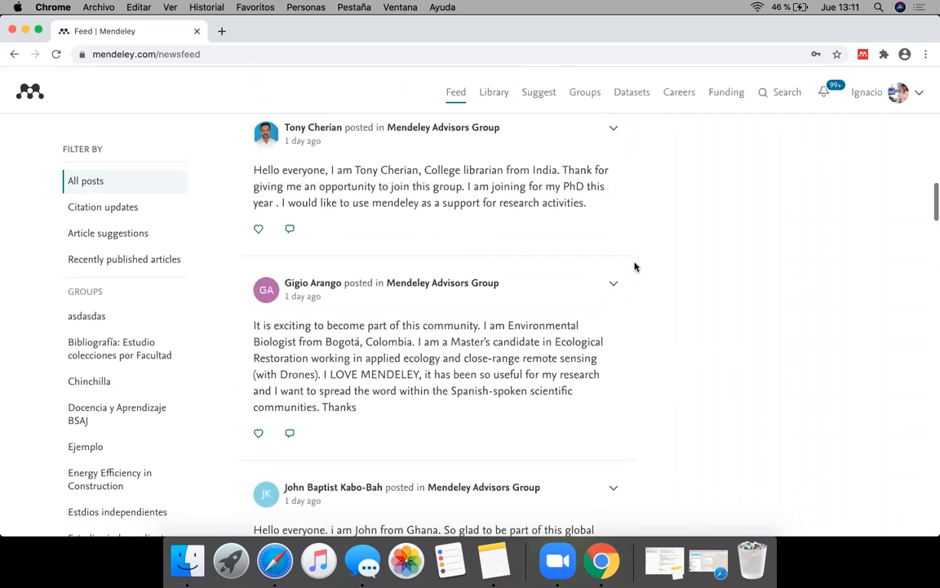
scroll(635, 267, down, 5)
scroll(635, 266, down, 10)
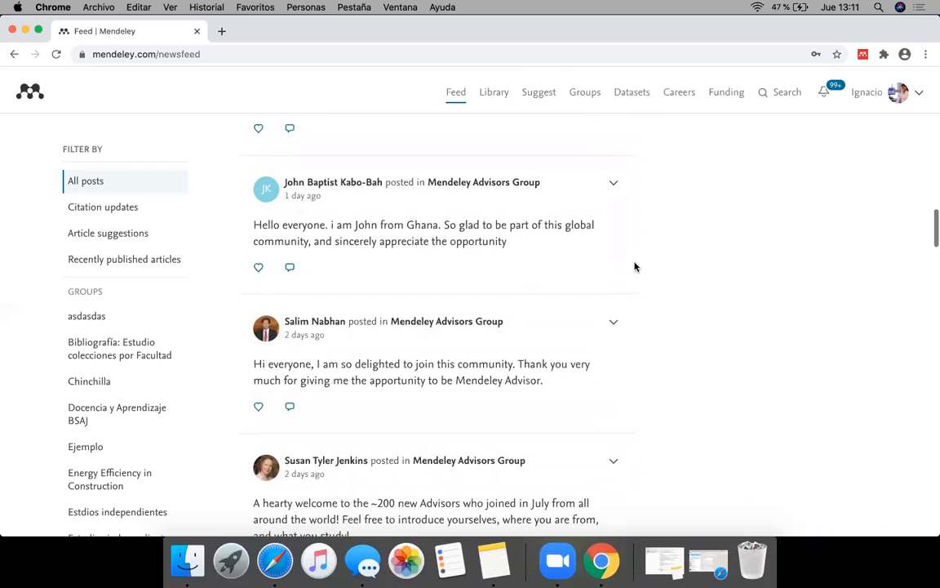
scroll(635, 267, down, 10)
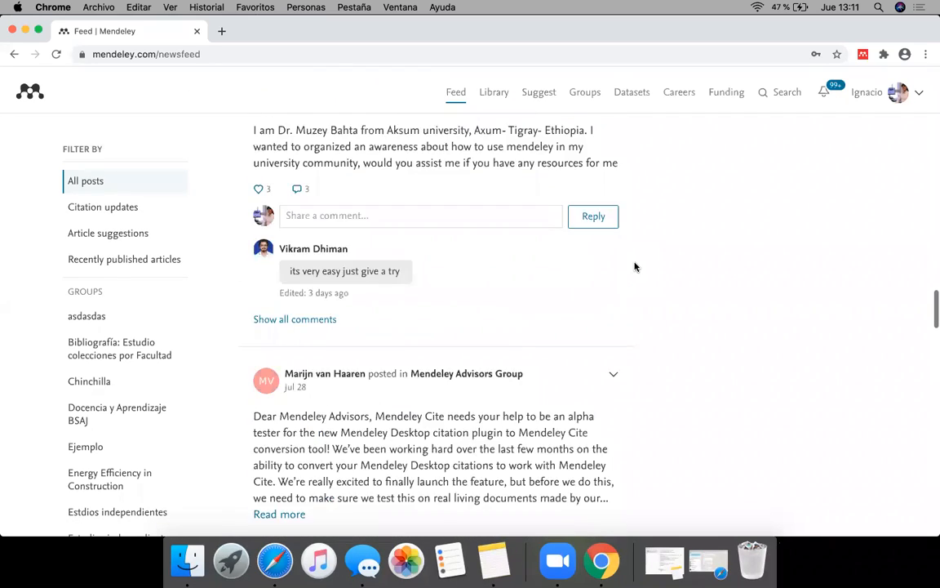
scroll(635, 266, down, 5)
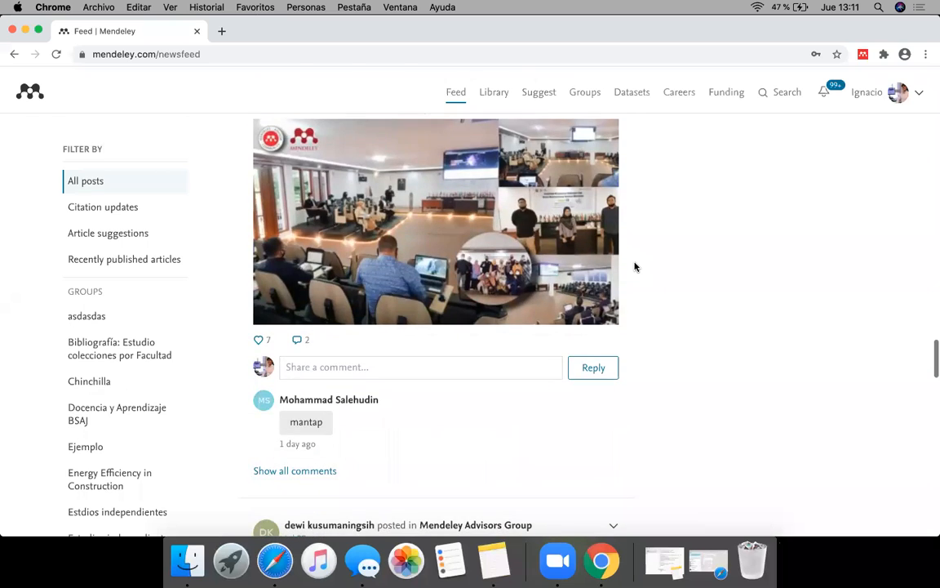
scroll(635, 266, down, 8)
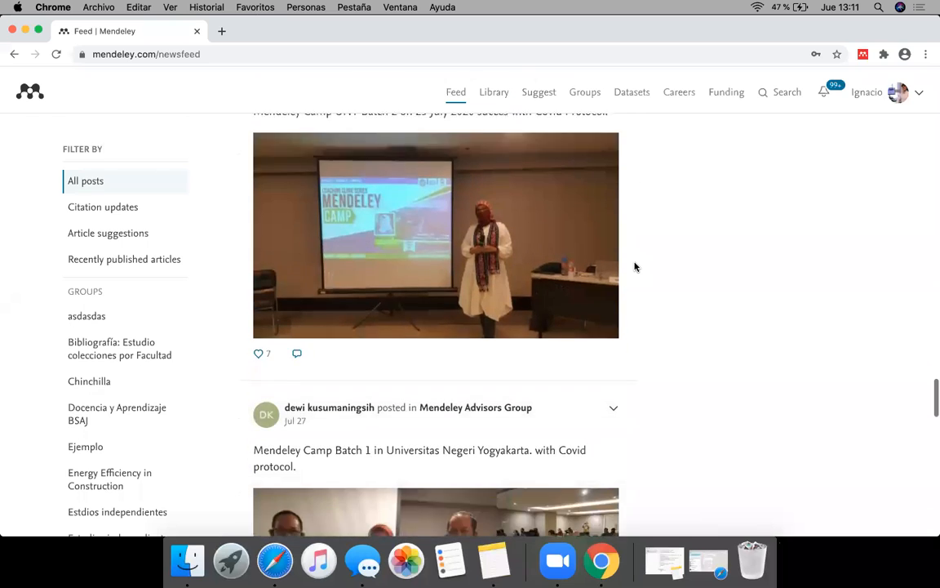
Step: Read through the older Mendeley Advisors Group posts and the suggested articles further back in the news feed
scroll(635, 266, down, 8)
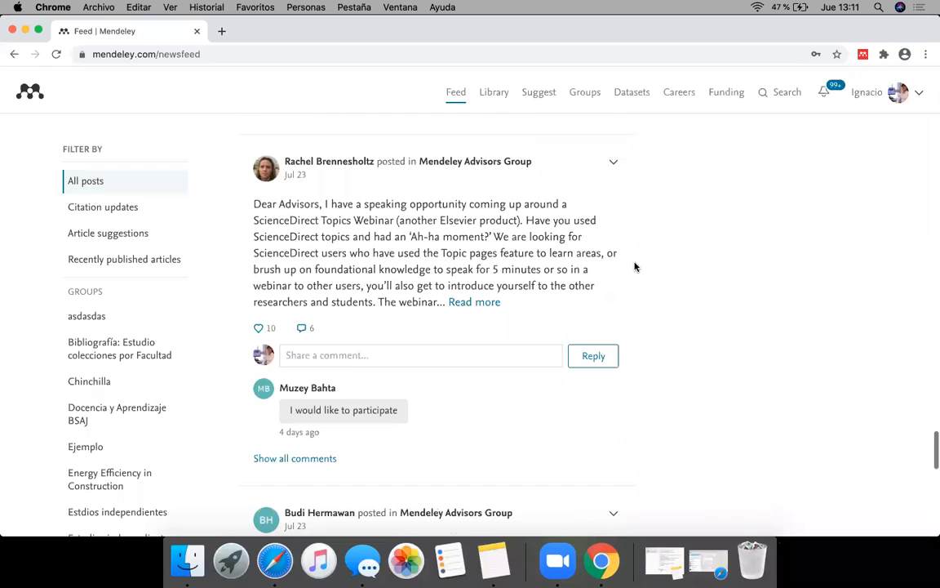
scroll(635, 266, down, 4)
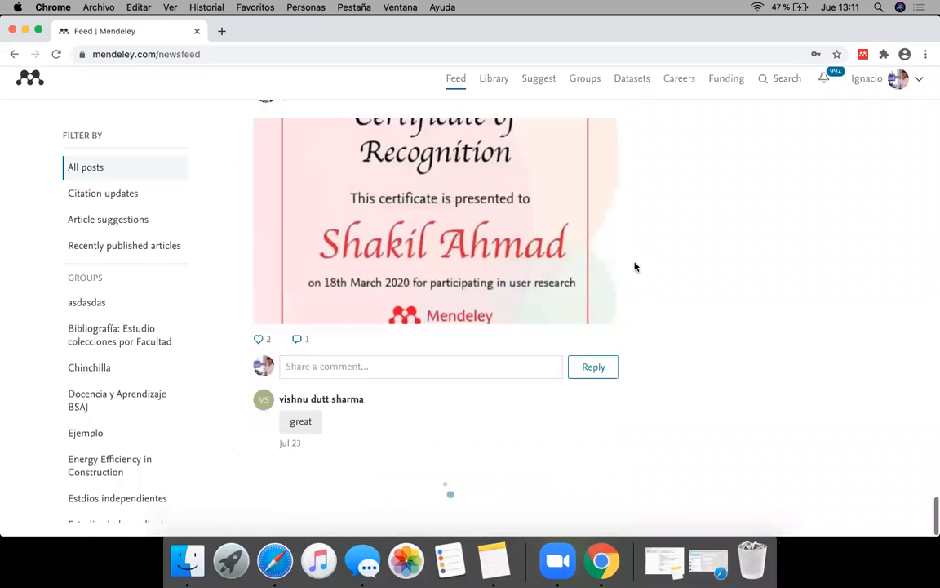
scroll(635, 263, down, 8)
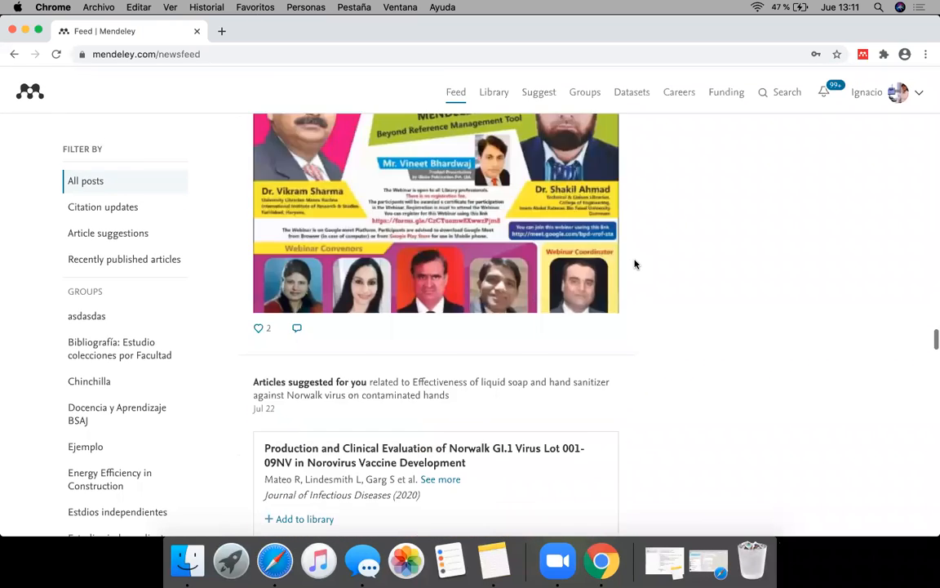
scroll(635, 264, down, 15)
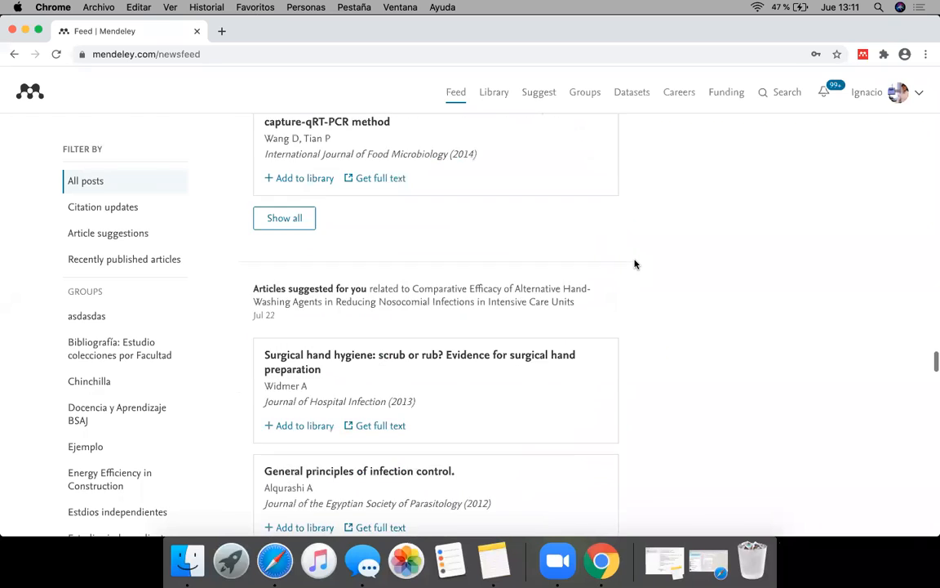
scroll(635, 263, down, 12)
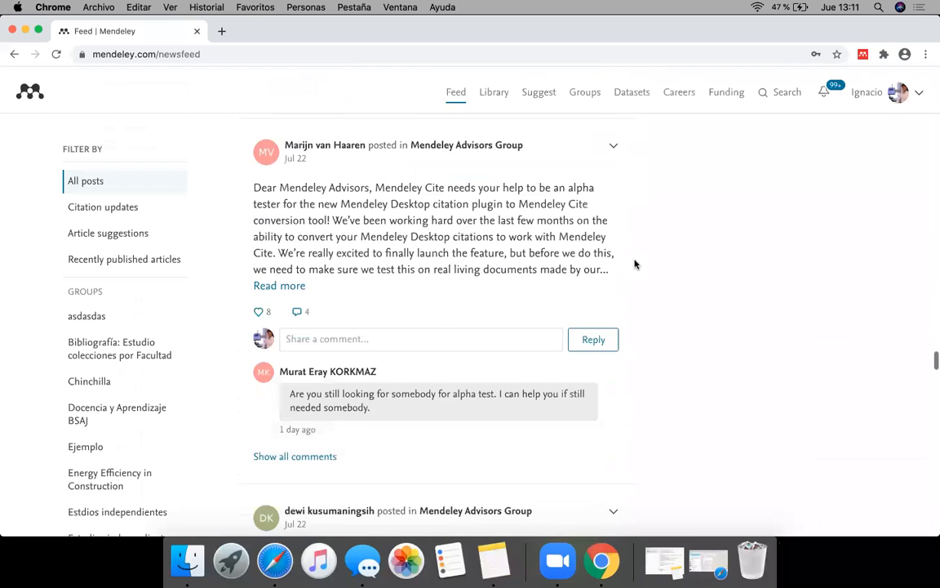
scroll(634, 264, down, 13)
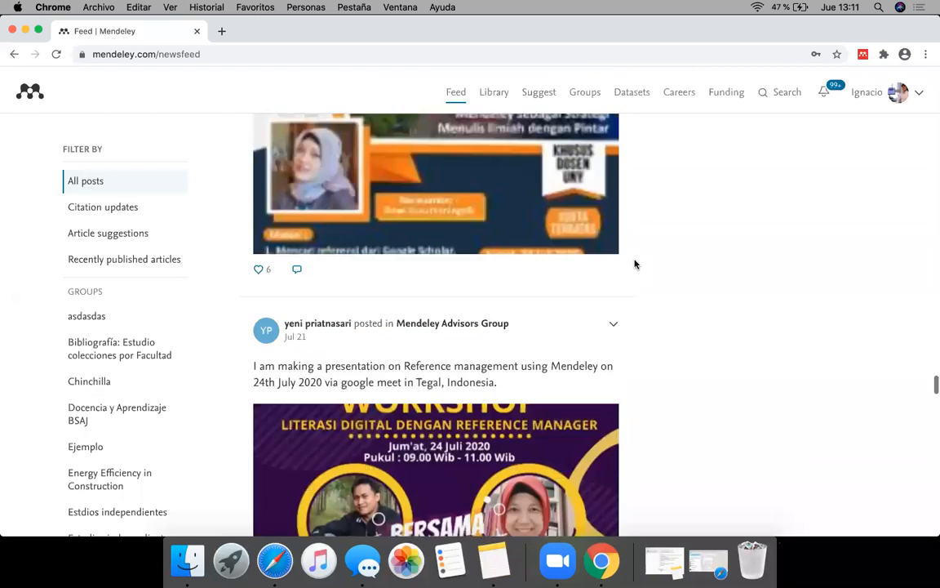
scroll(635, 263, down, 7)
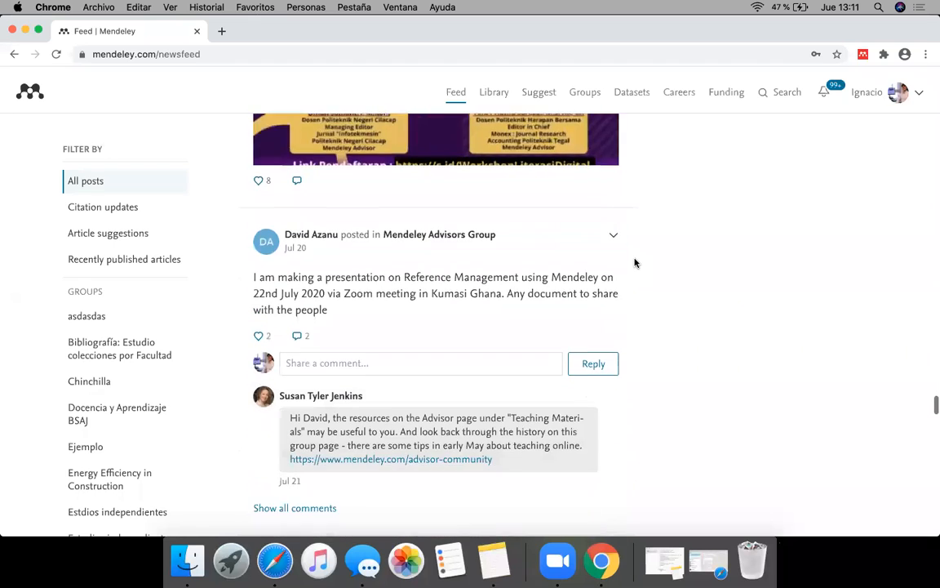
scroll(635, 263, down, 4)
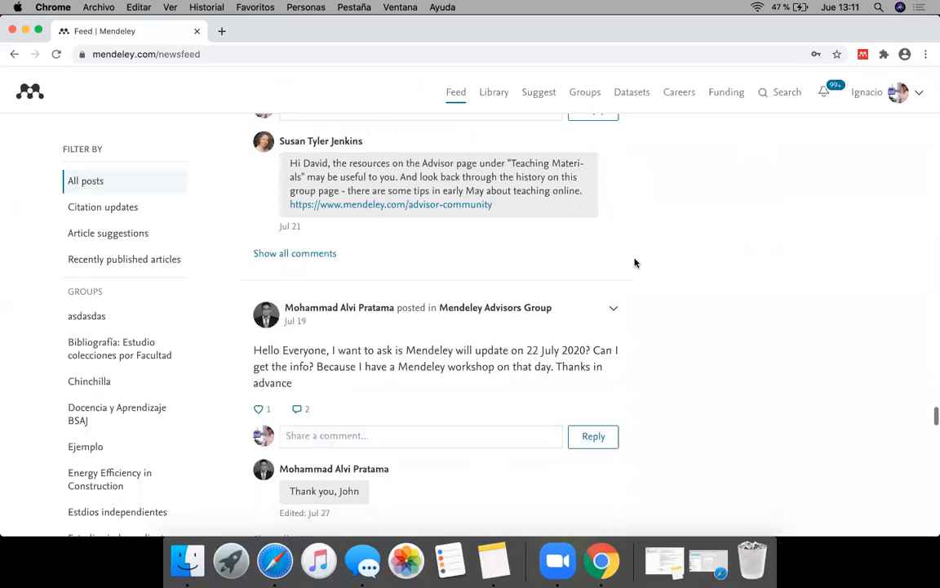
scroll(634, 262, down, 7)
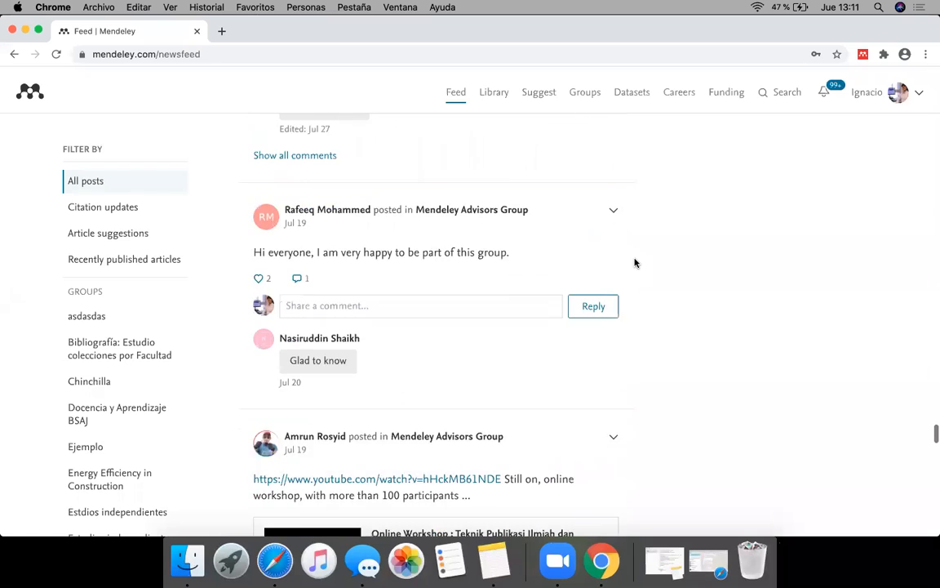
scroll(635, 263, down, 15)
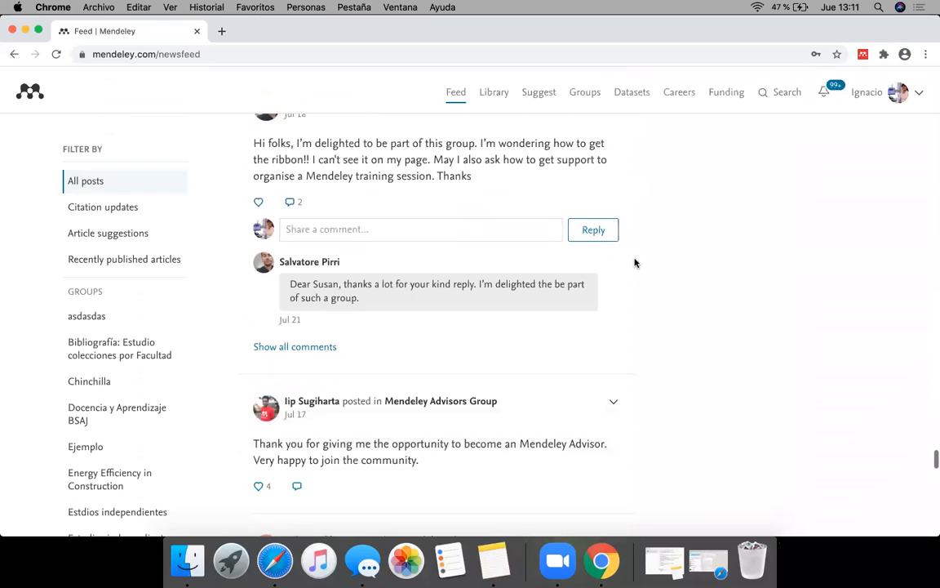
scroll(635, 263, down, 5)
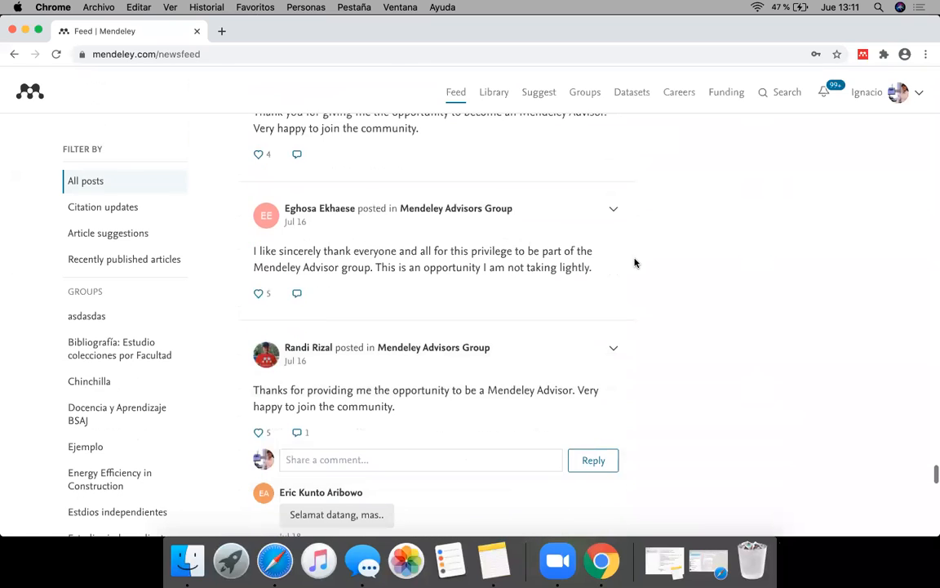
scroll(635, 263, down, 18)
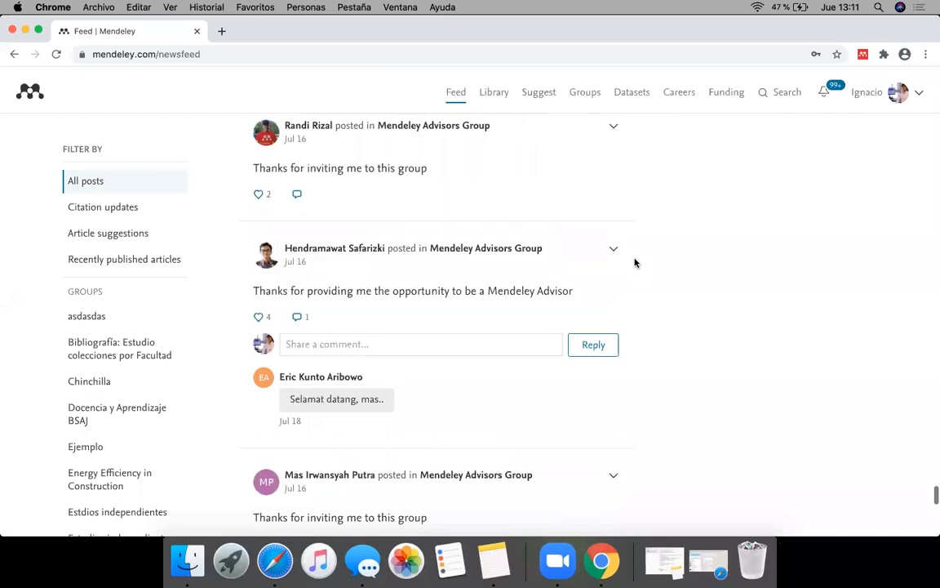
scroll(635, 256, down, 5)
scroll(635, 256, down, 7)
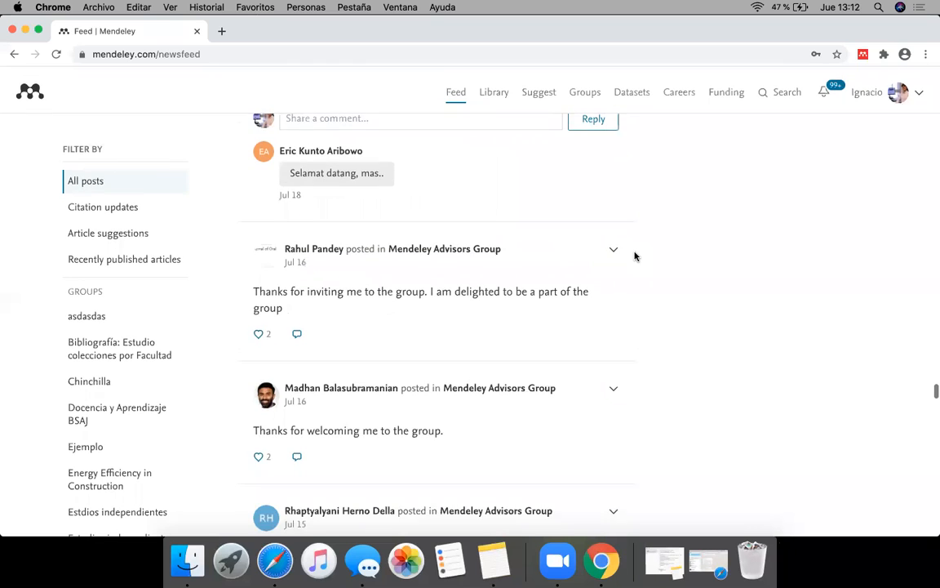
scroll(635, 257, down, 15)
scroll(635, 256, down, 10)
scroll(635, 257, down, 15)
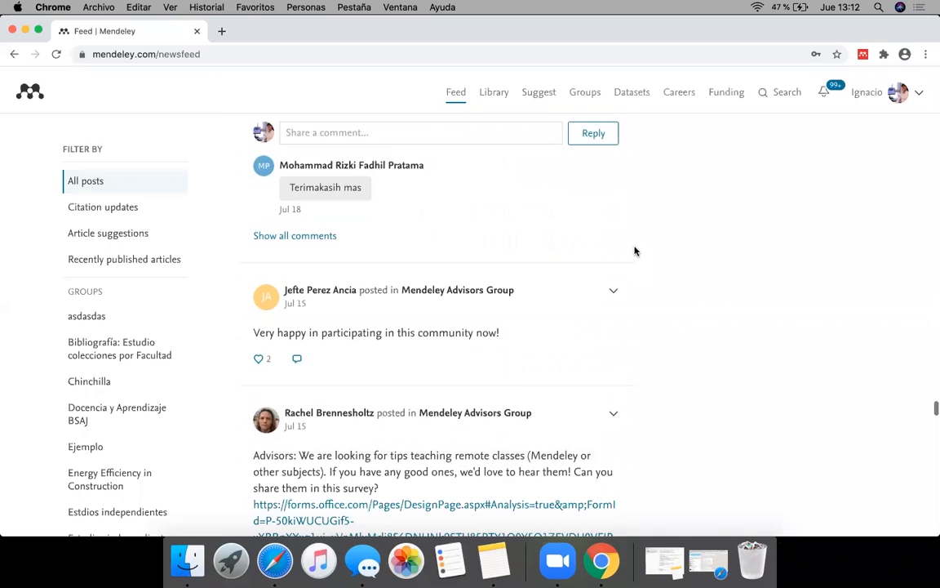
scroll(635, 251, down, 3)
scroll(635, 250, down, 1)
scroll(635, 251, up, 9)
scroll(635, 250, down, 15)
Step: Dismiss the Download Mendeley and Showcase your work easier banners at the start of the feed
scroll(635, 250, up, 20)
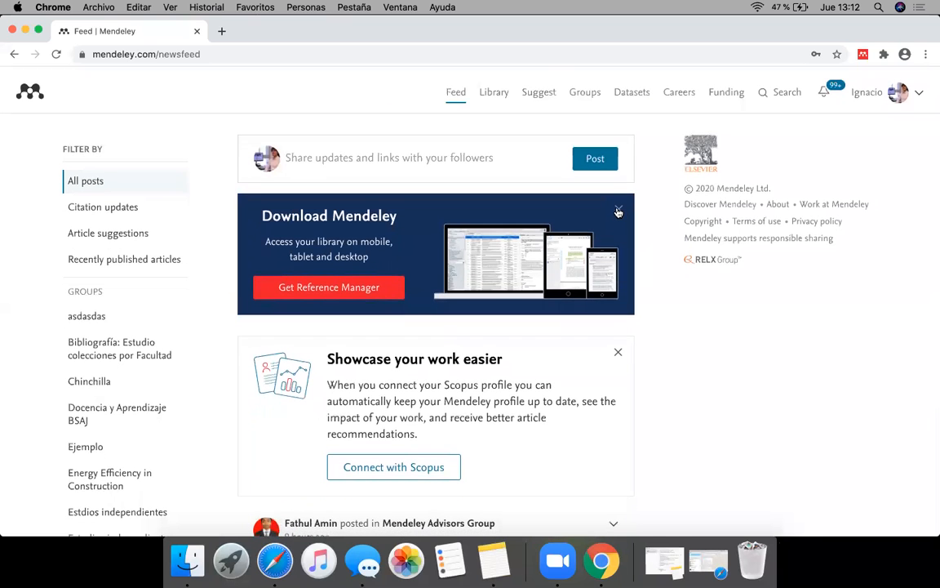
click(618, 212)
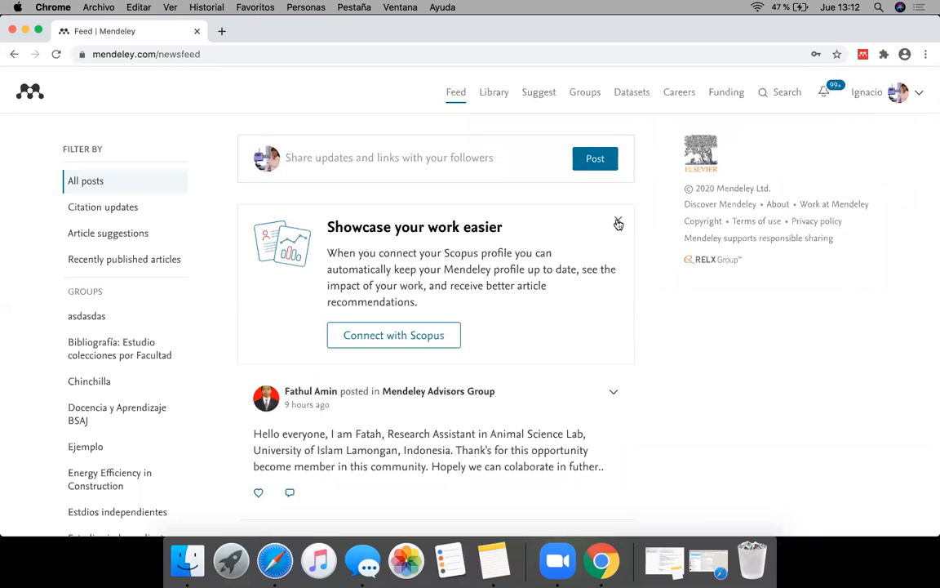
click(617, 222)
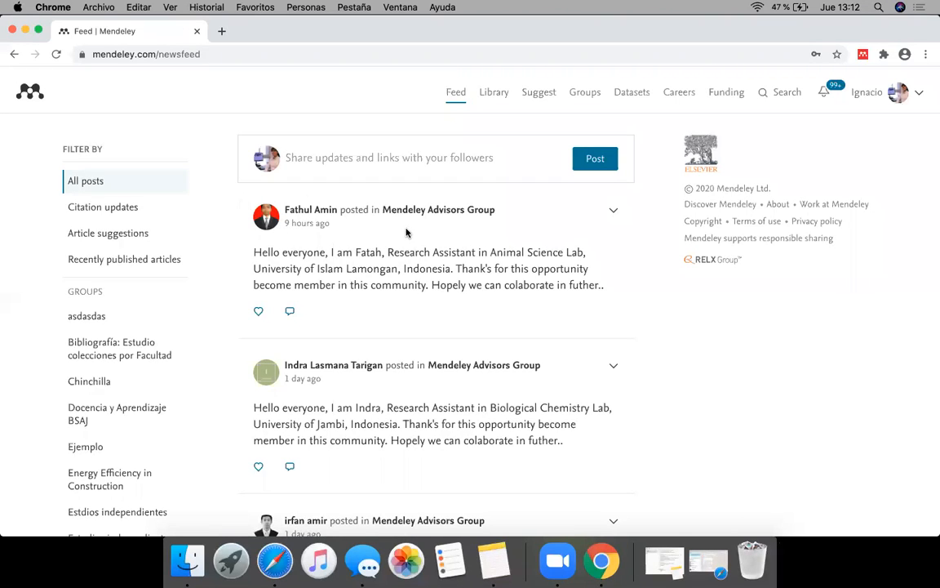
Step: Review the most recent feed posts and the options in the account menu, leaving the menu without choosing any
scroll(661, 269, up, 1)
scroll(573, 403, down, 5)
scroll(572, 405, down, 10)
scroll(572, 408, up, 3)
scroll(572, 408, up, 3)
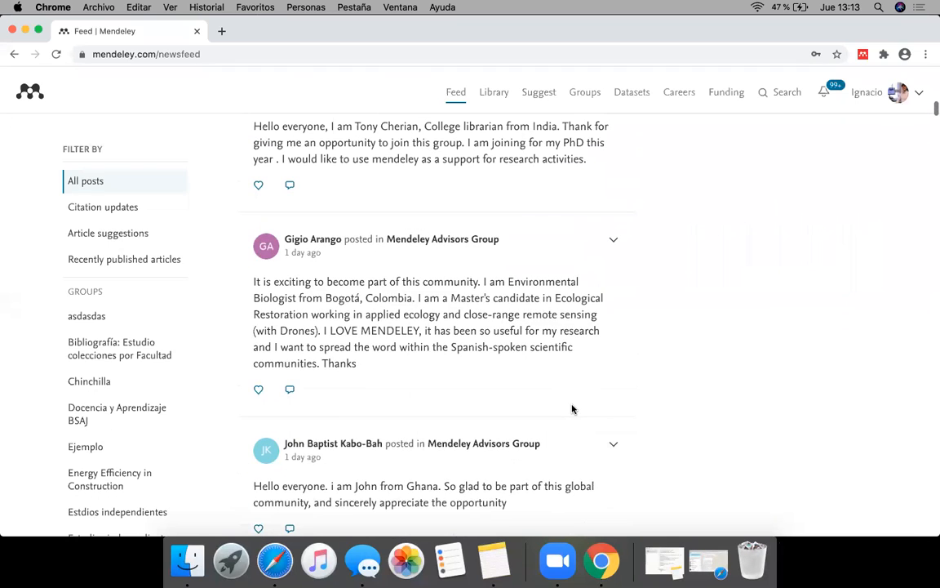
scroll(572, 408, up, 10)
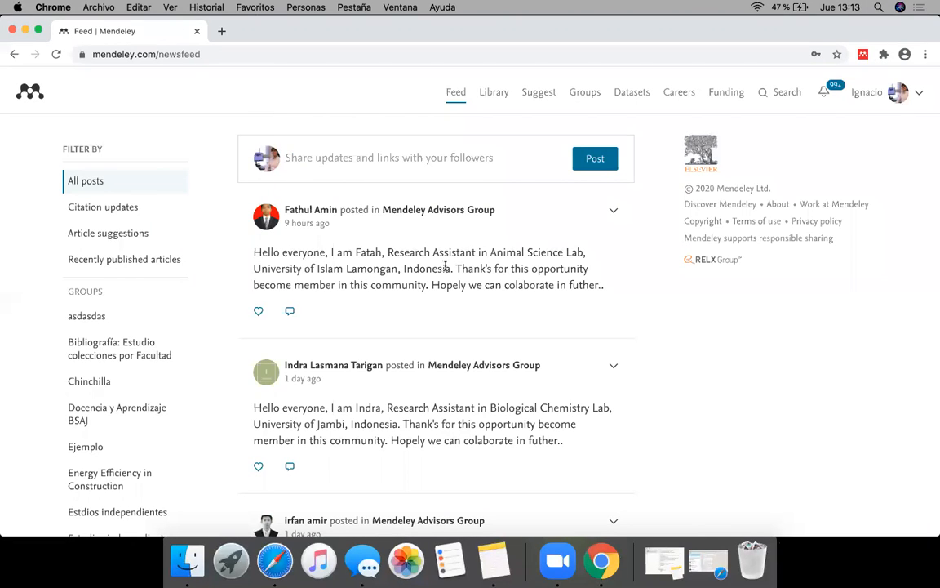
click(919, 94)
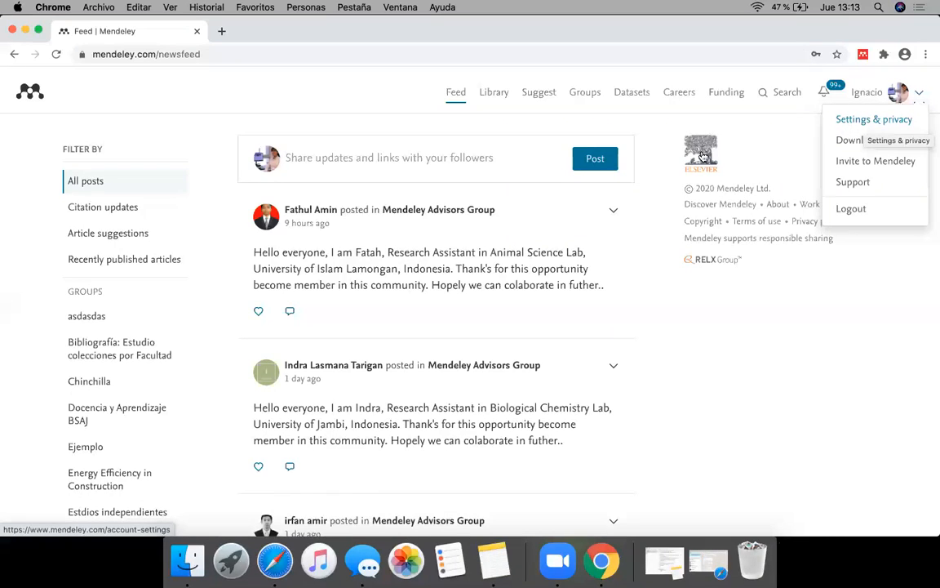
click(645, 258)
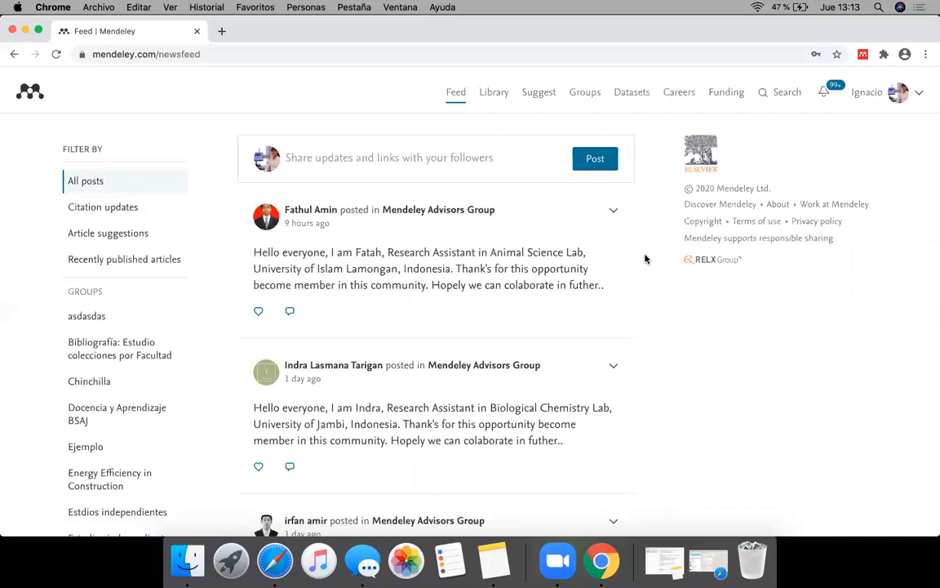
Step: Go to the Mendeley Library and dismiss its welcome message and the Add and Create tip
click(492, 96)
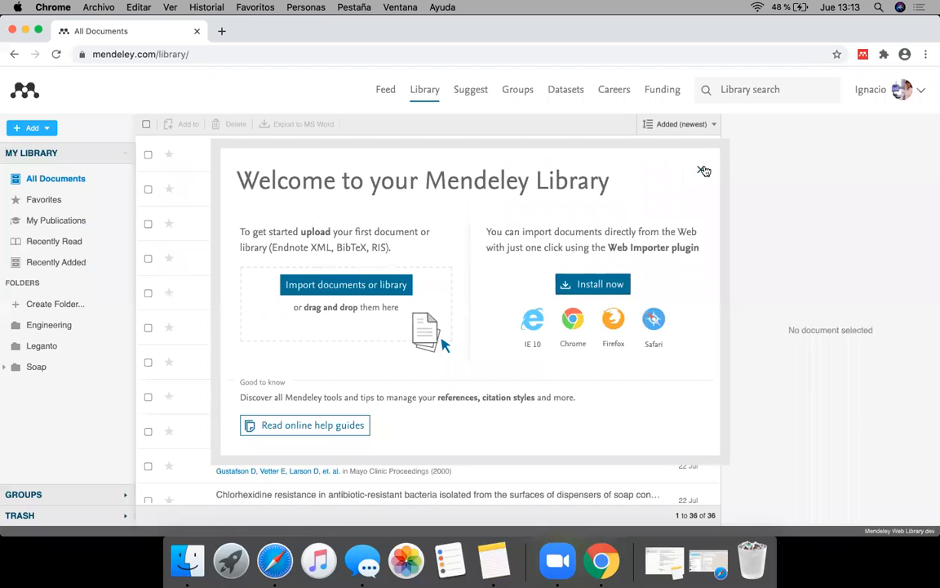
click(703, 172)
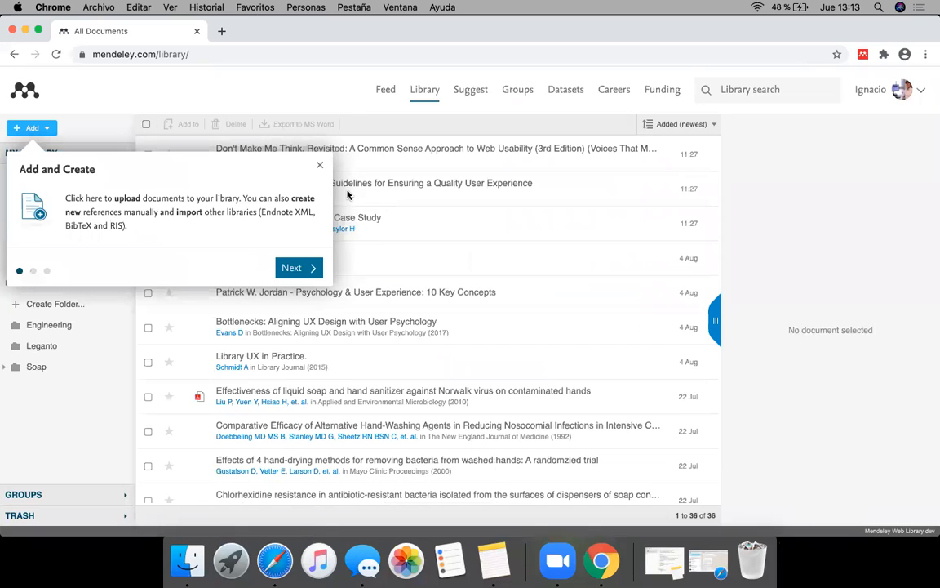
click(319, 168)
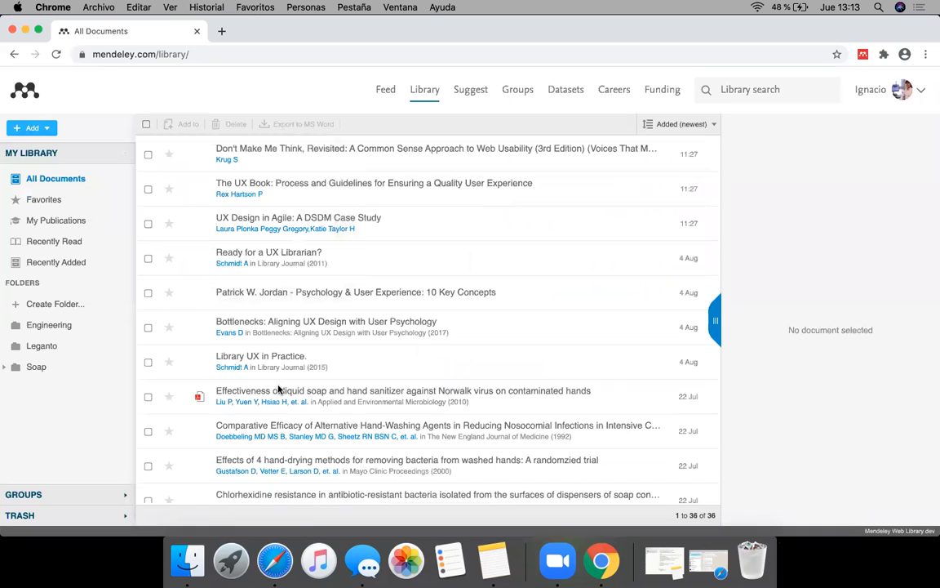
Step: Examine the full All Documents list from beginning to end, including its document counter
scroll(282, 389, down, 5)
scroll(280, 384, down, 3)
scroll(279, 381, up, 10)
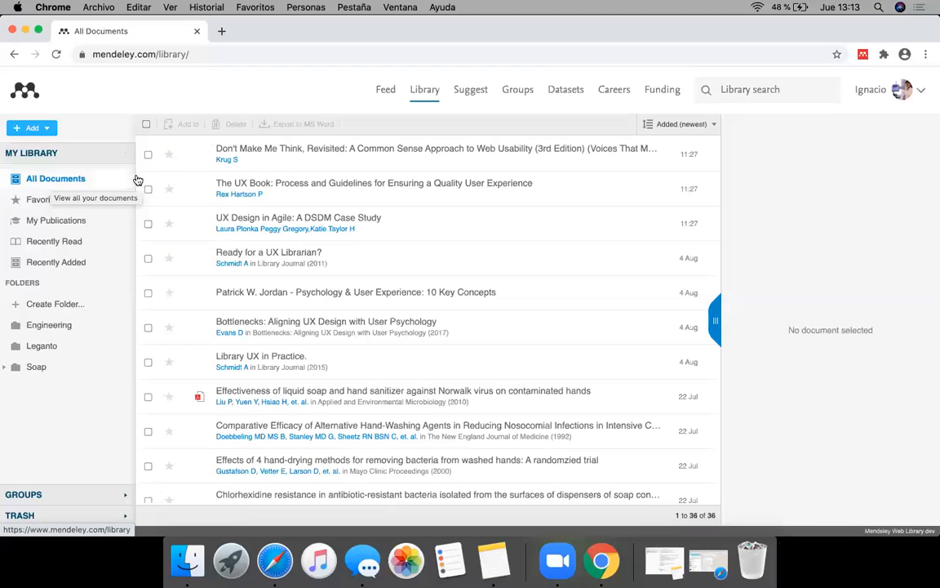
scroll(275, 335, down, 10)
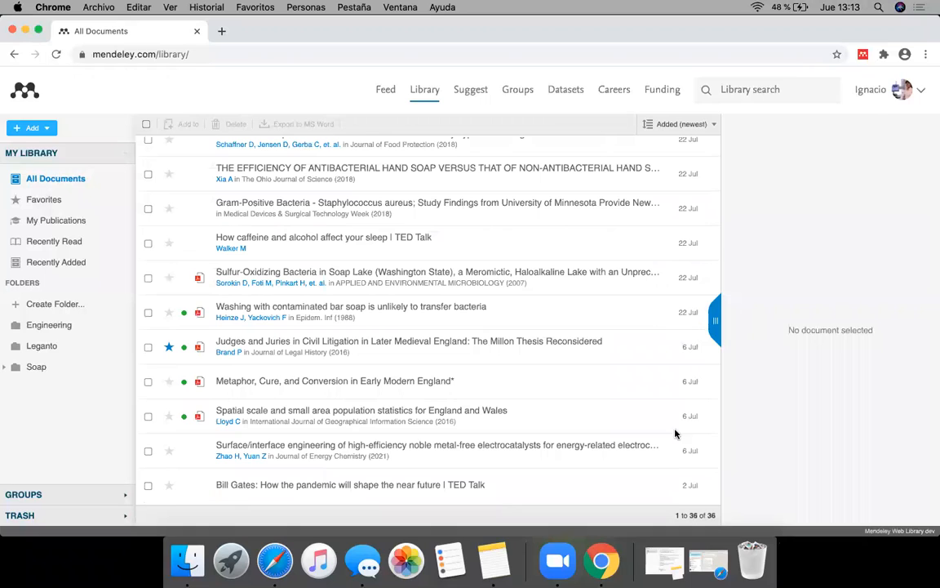
drag(679, 516, 720, 520)
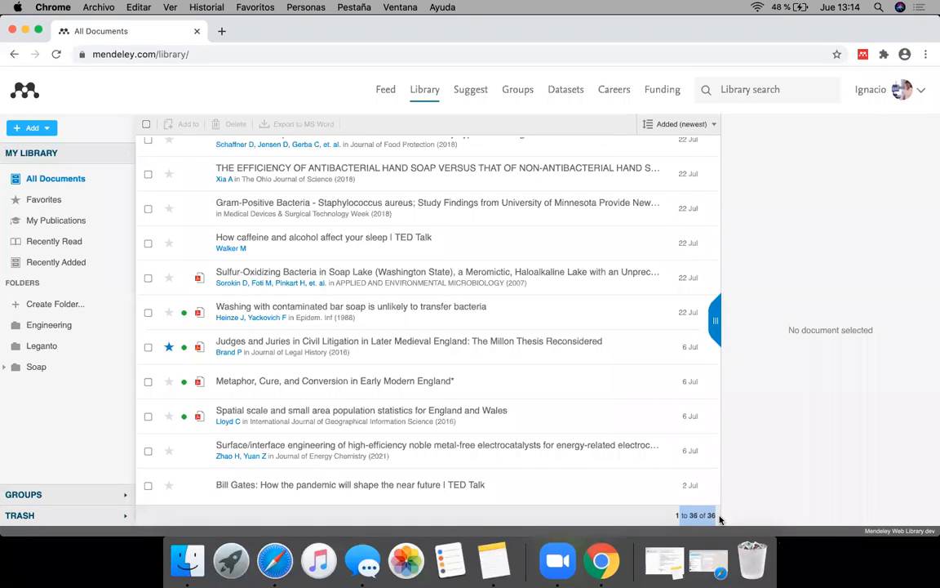
click(735, 516)
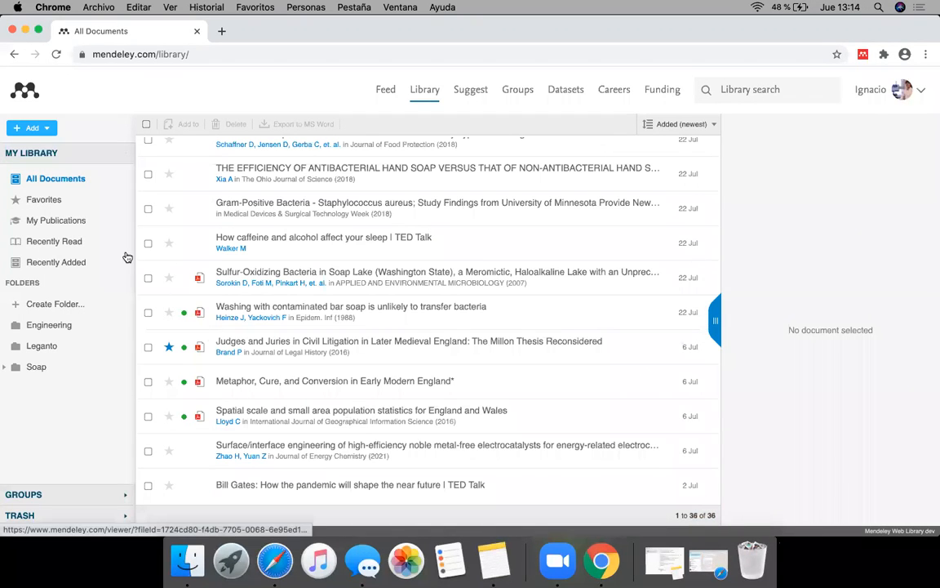
scroll(343, 283, up, 5)
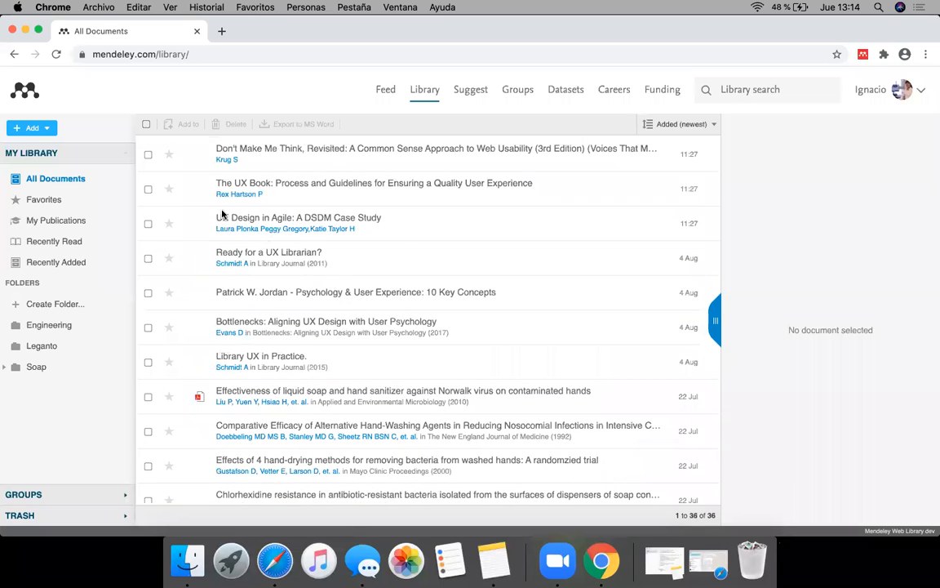
Step: Mark The UX Book: Process and Guidelines for Ensuring a Quality User Experience as a favorite and show the Favorites collection
click(149, 190)
click(148, 190)
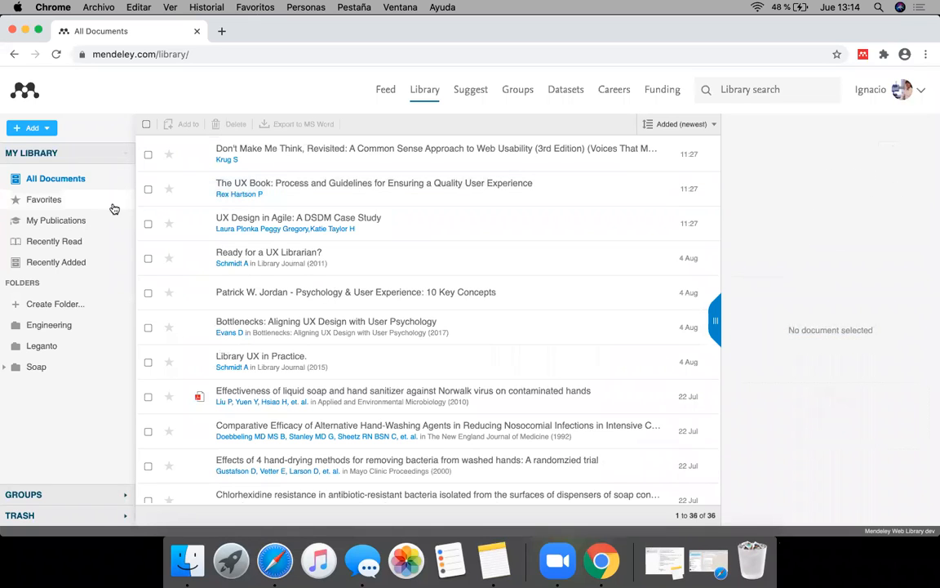
click(48, 203)
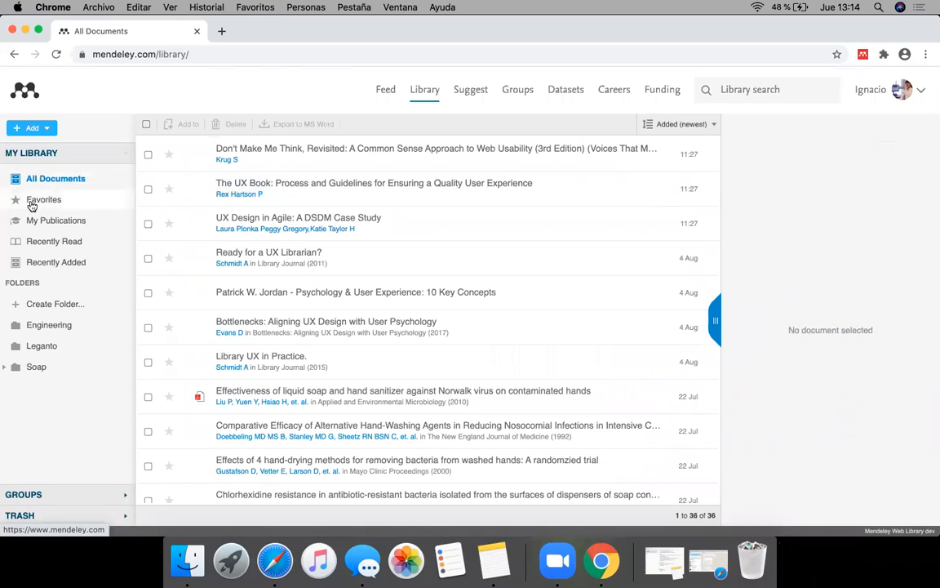
click(78, 180)
click(169, 190)
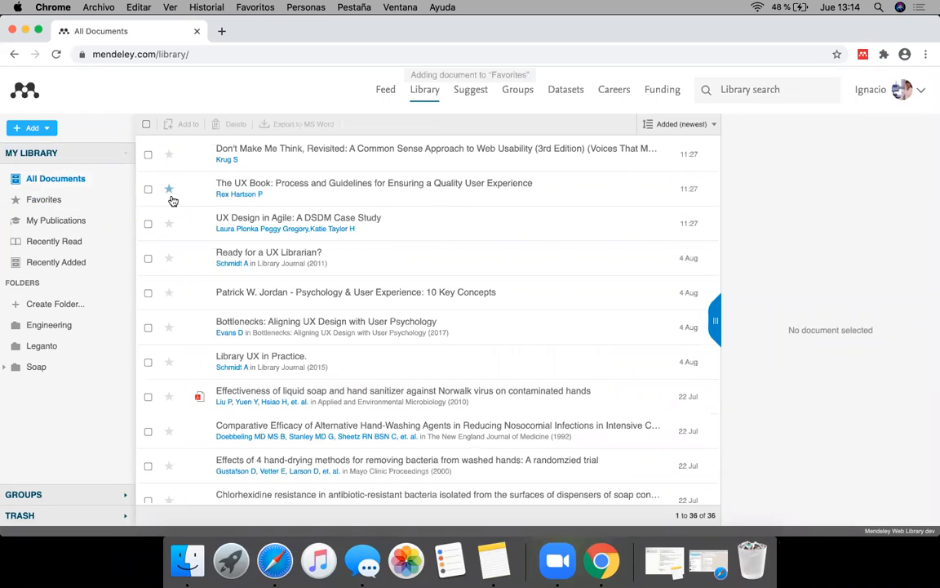
click(81, 204)
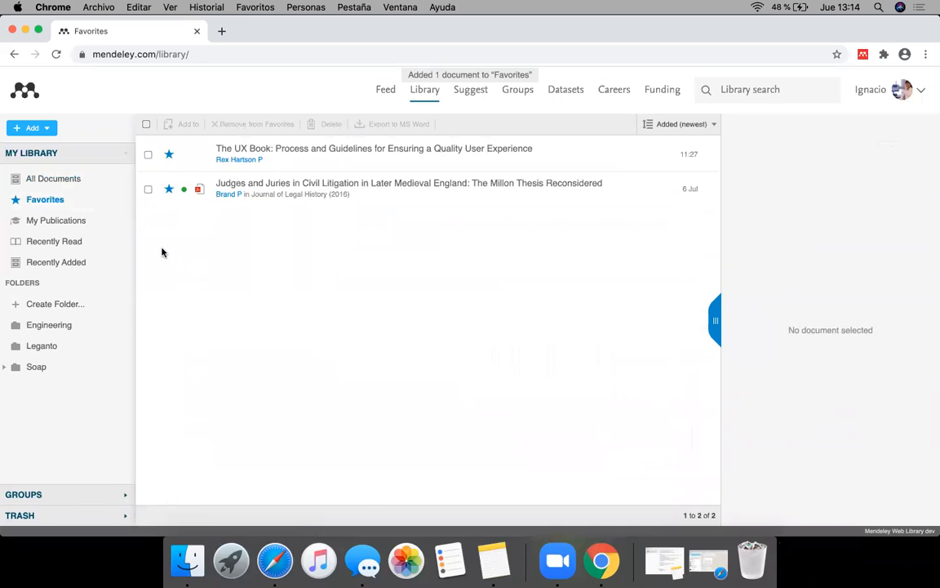
Step: Show the My Publications collection and examine its introductory text
click(76, 225)
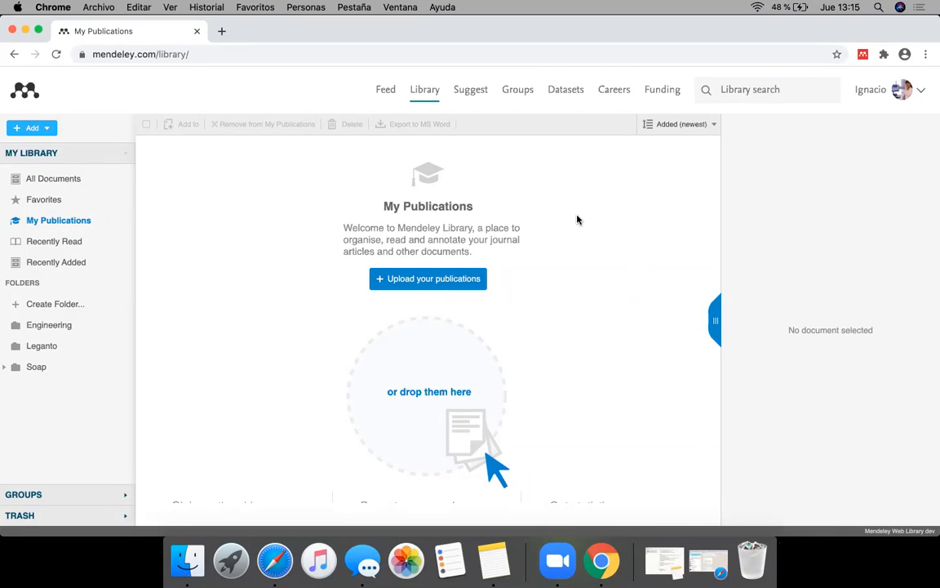
drag(383, 204, 503, 240)
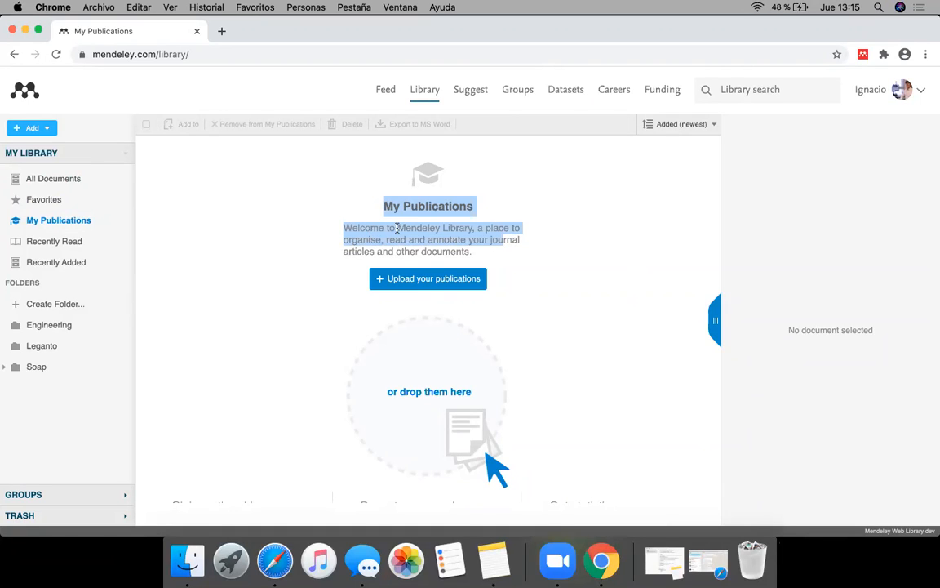
Step: Finish reading the My Publications introduction and show the Recently Read and Recently Added collections
click(420, 206)
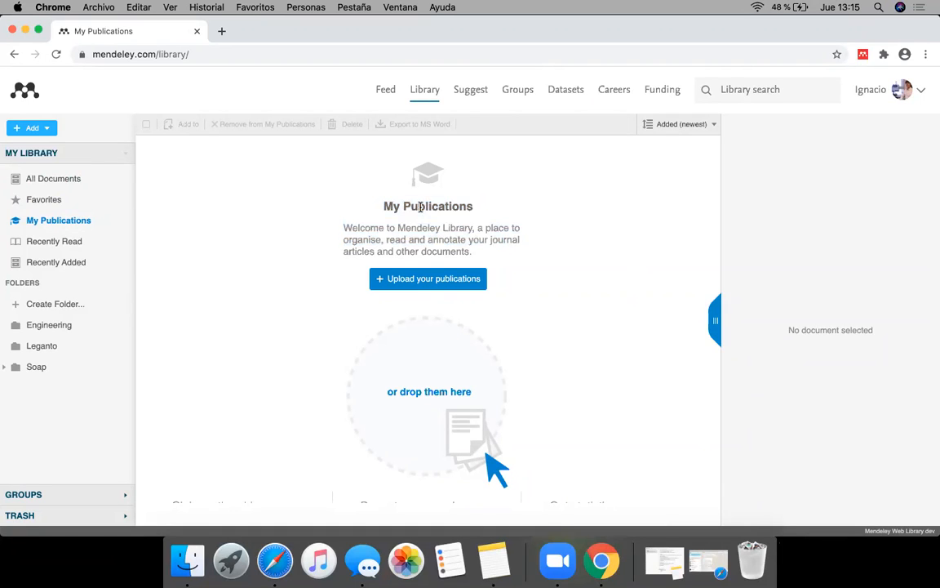
mouse_move(343, 227)
mouse_down()
mouse_move(475, 257)
mouse_move(535, 256)
mouse_move(350, 222)
mouse_up()
click(357, 231)
click(94, 246)
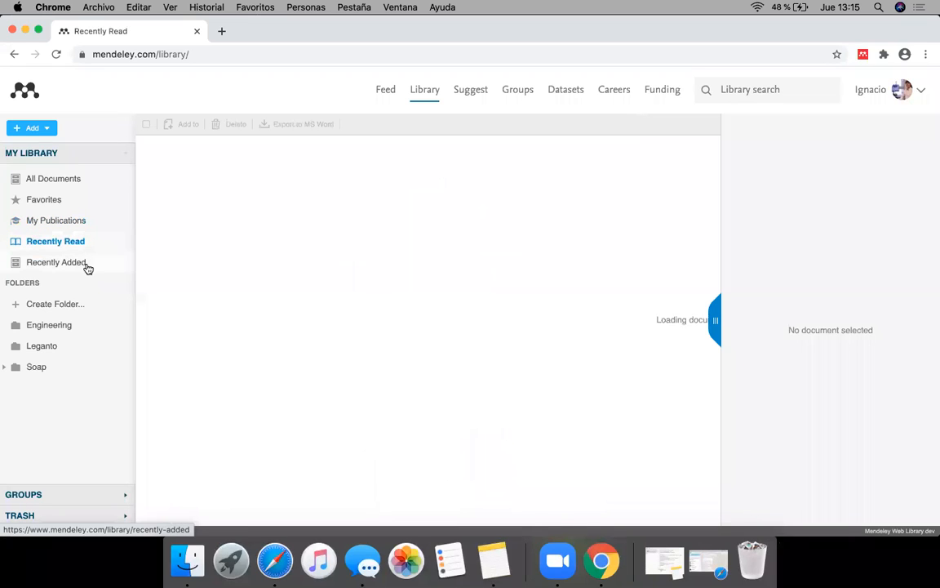
click(88, 265)
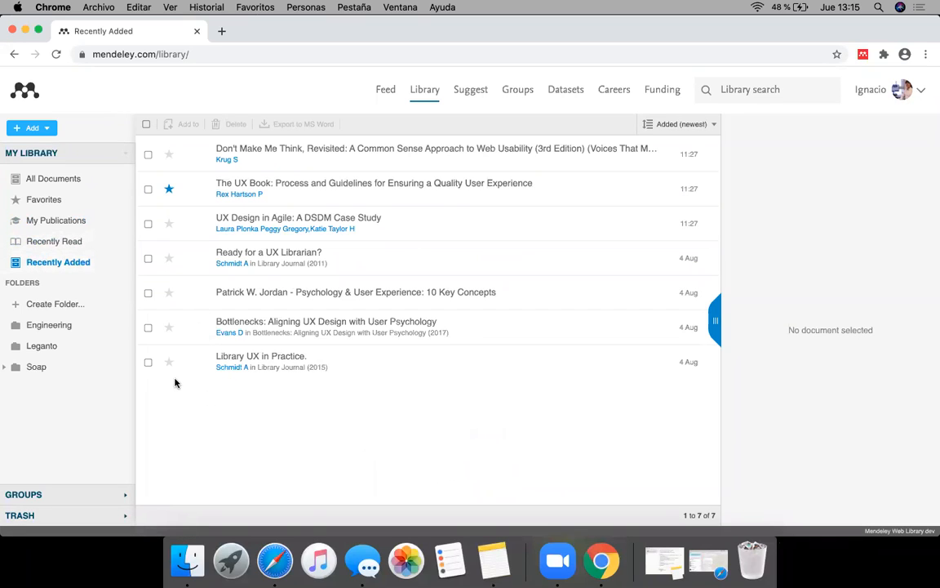
Step: Move the Soap folder into the Leganto folder and remove Leganto together with its subfolders
click(36, 373)
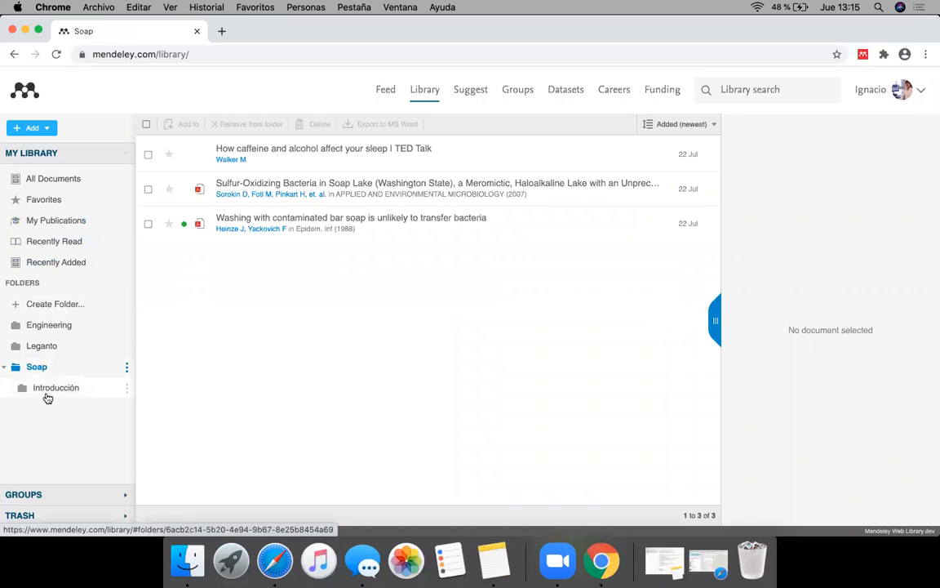
drag(71, 374, 57, 352)
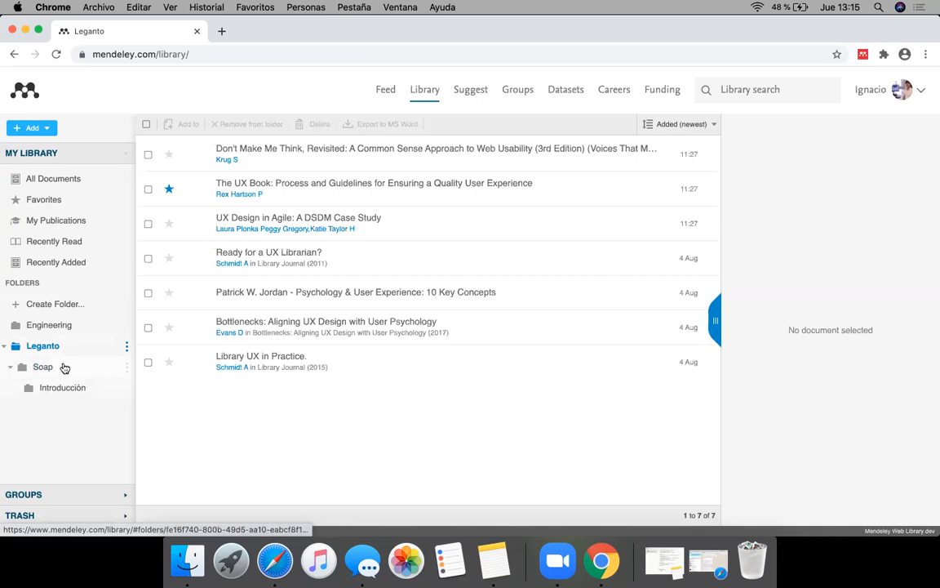
click(126, 346)
click(155, 413)
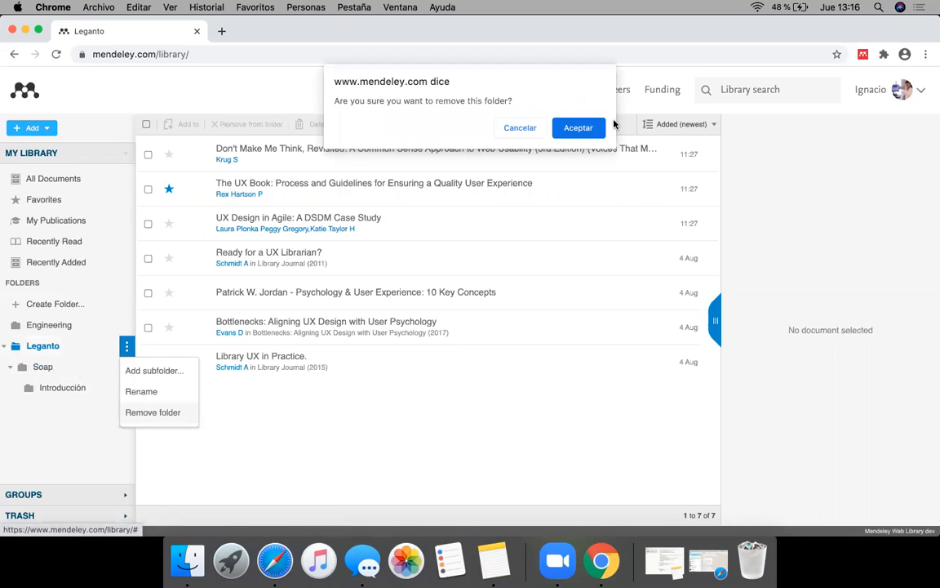
click(598, 127)
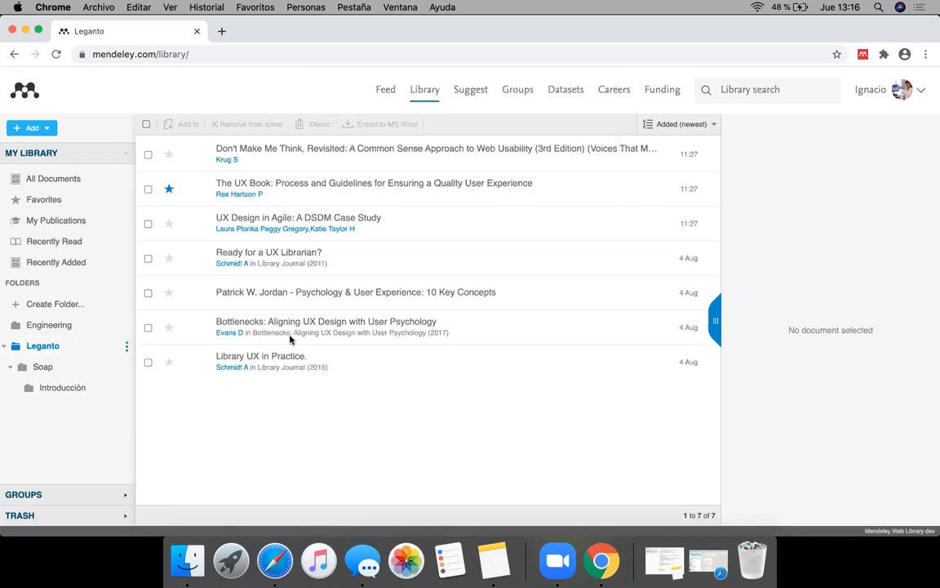
Step: Remove the Engineering folder from the library and confirm its removal
click(127, 326)
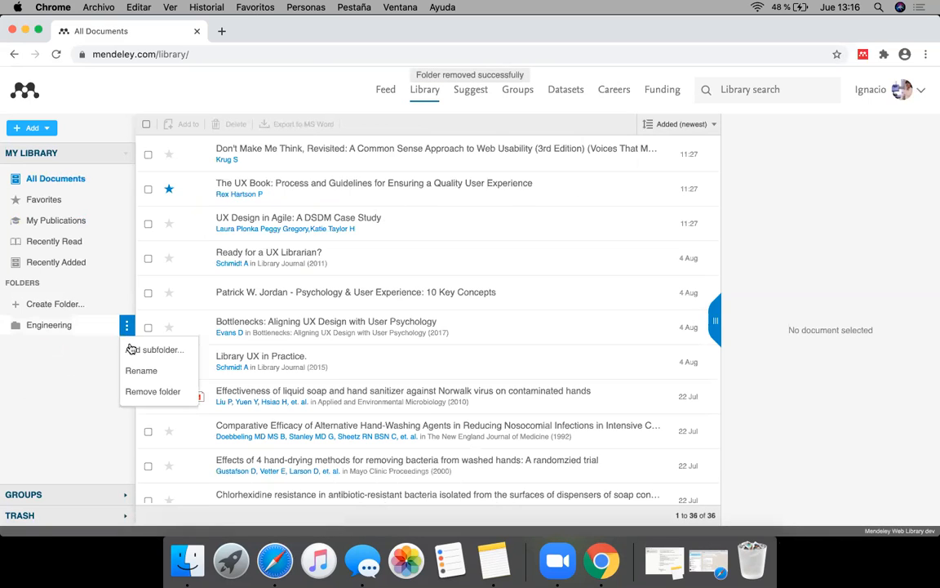
click(147, 393)
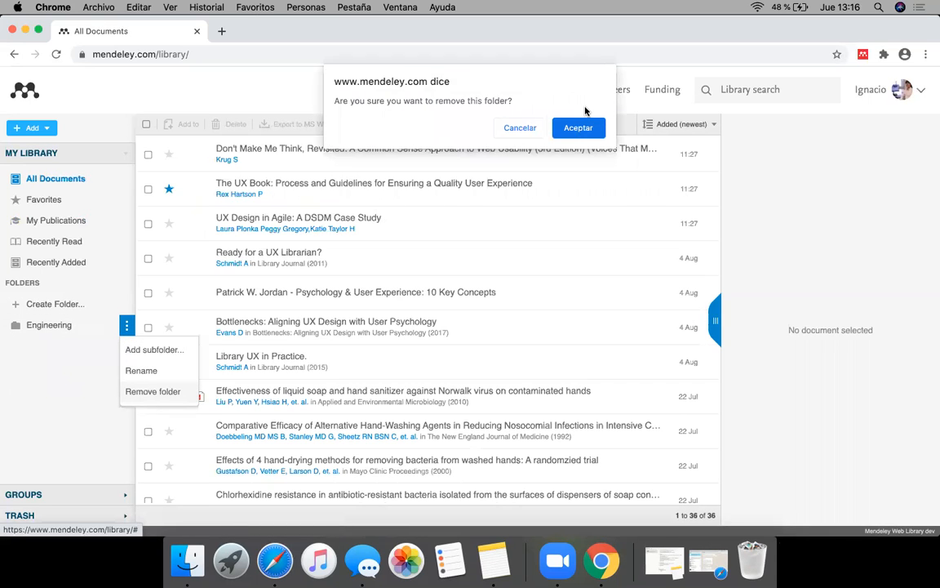
click(595, 127)
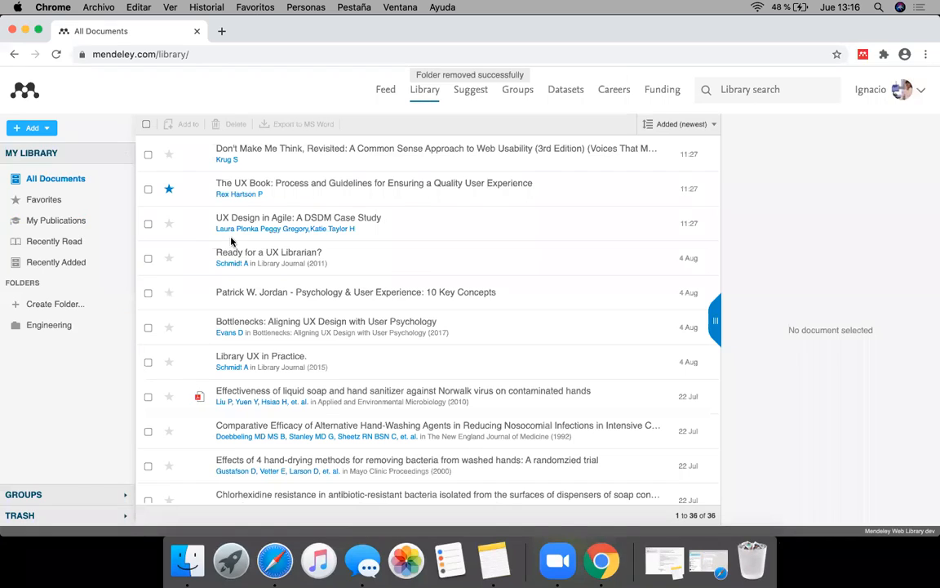
Step: Create a new library folder named Taller de Mendeley
click(49, 179)
click(17, 309)
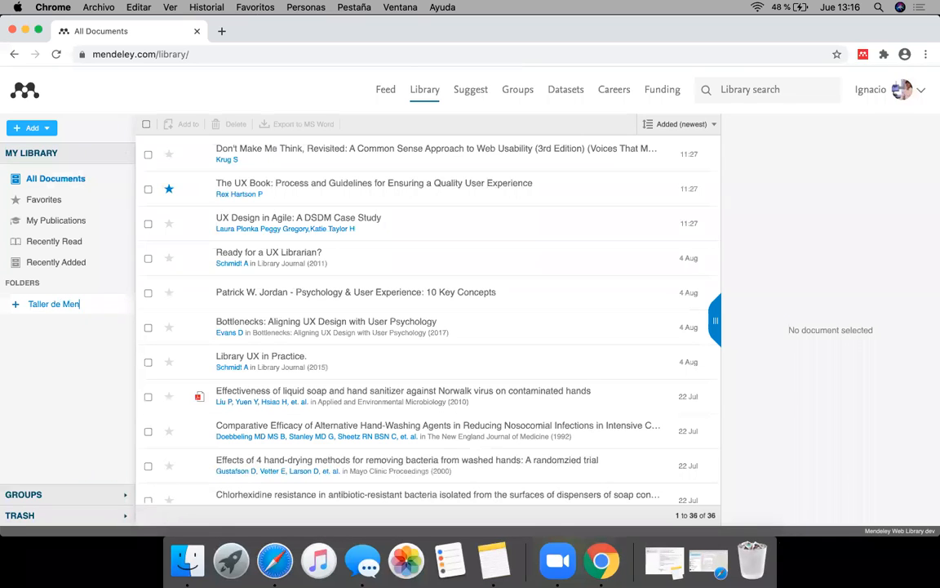
key(Return)
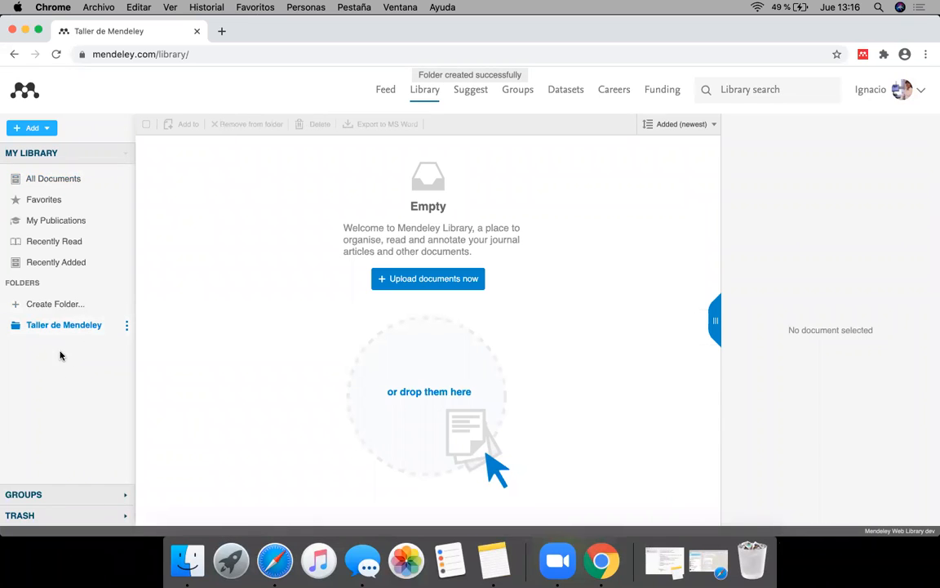
Step: Add Don't Make Me Think, The UX Book and UX Design in Agile from All Documents to the Taller de Mendeley folder
click(51, 176)
click(148, 154)
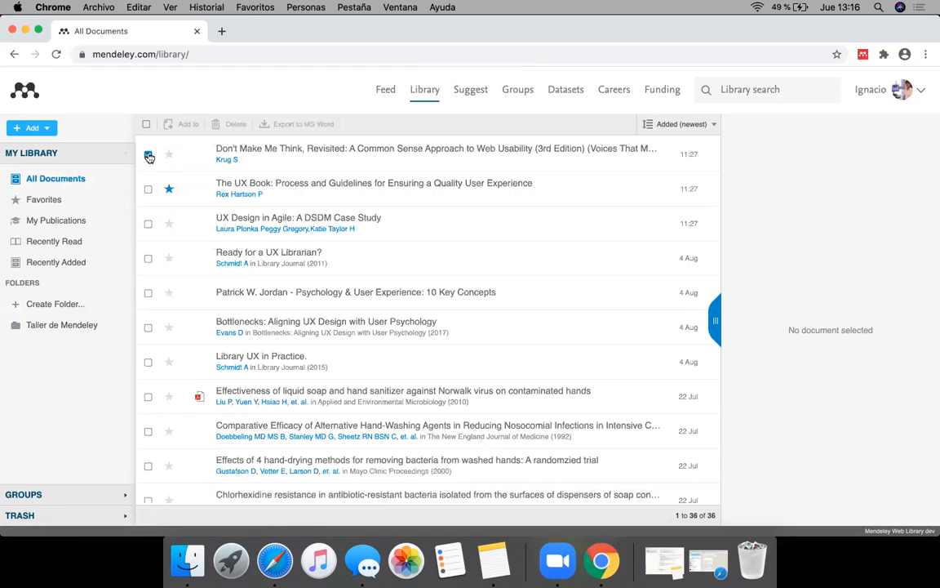
click(148, 188)
click(148, 223)
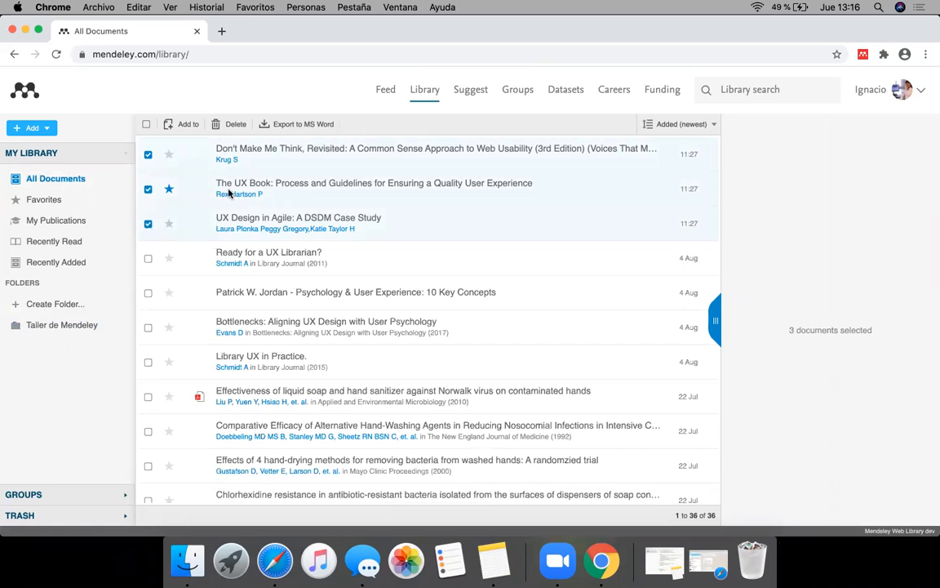
drag(200, 179, 82, 332)
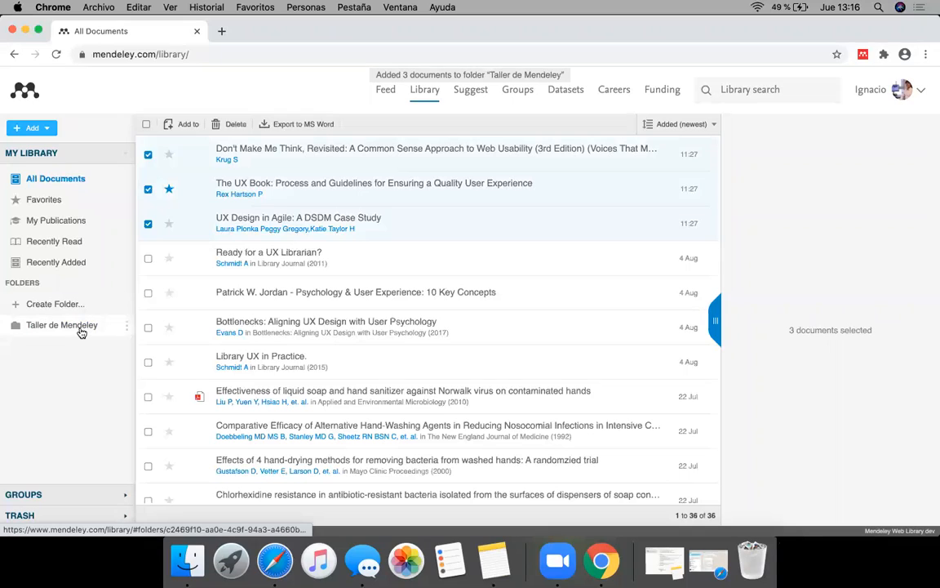
Step: Clear the document selection and show the contents of the Taller de Mendeley folder
click(81, 332)
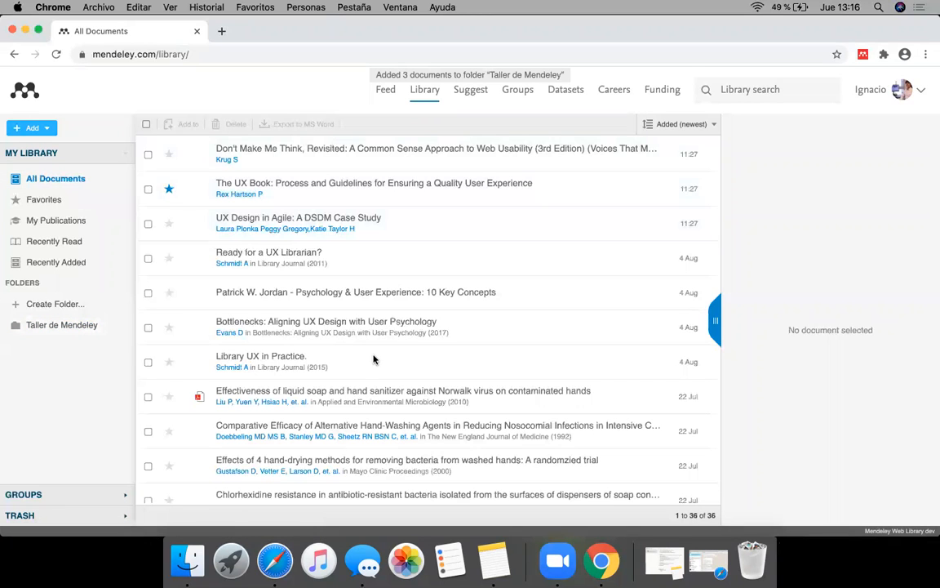
scroll(374, 359, down, 10)
scroll(374, 356, up, 10)
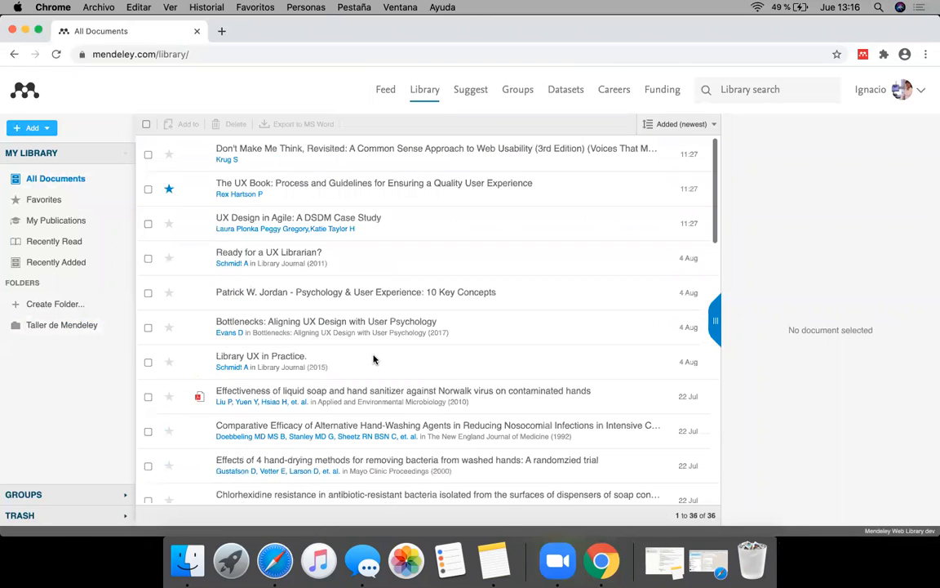
click(73, 326)
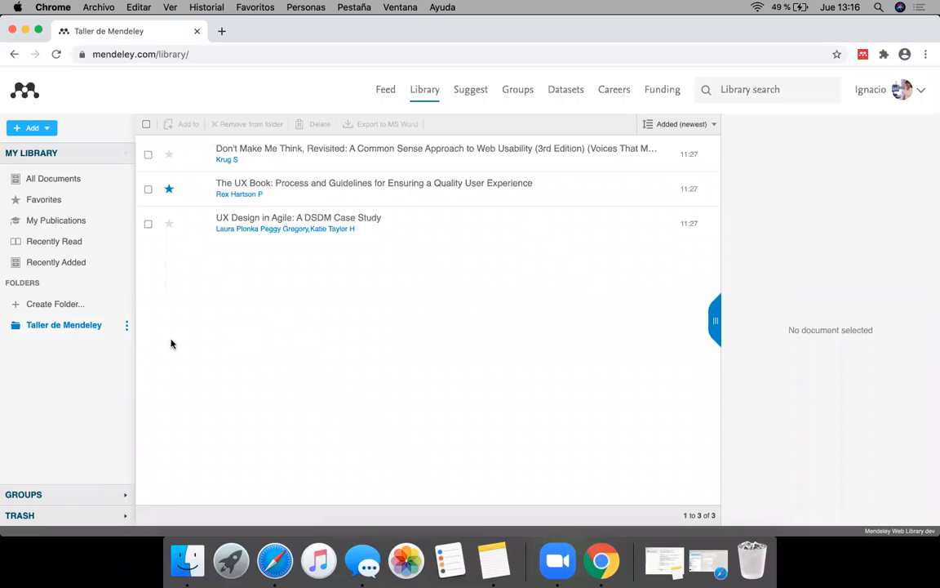
Step: Add a subfolder named Introducción inside the Taller de Mendeley folder
click(128, 326)
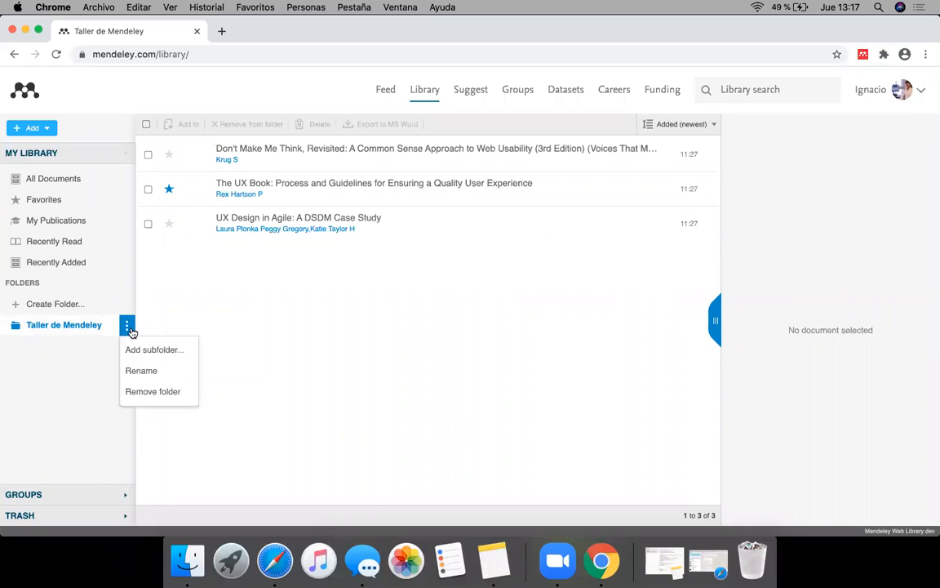
click(147, 352)
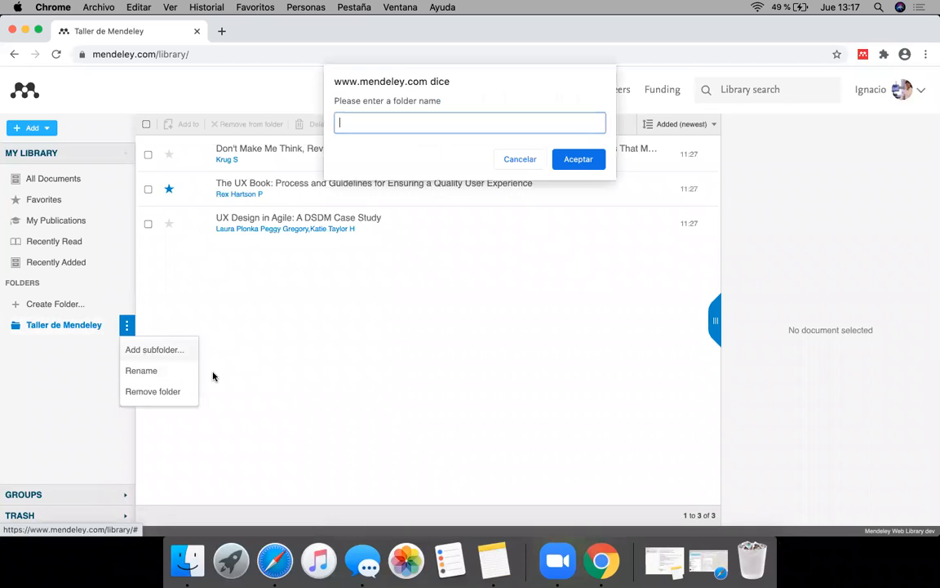
text(Introducción)
key(Return)
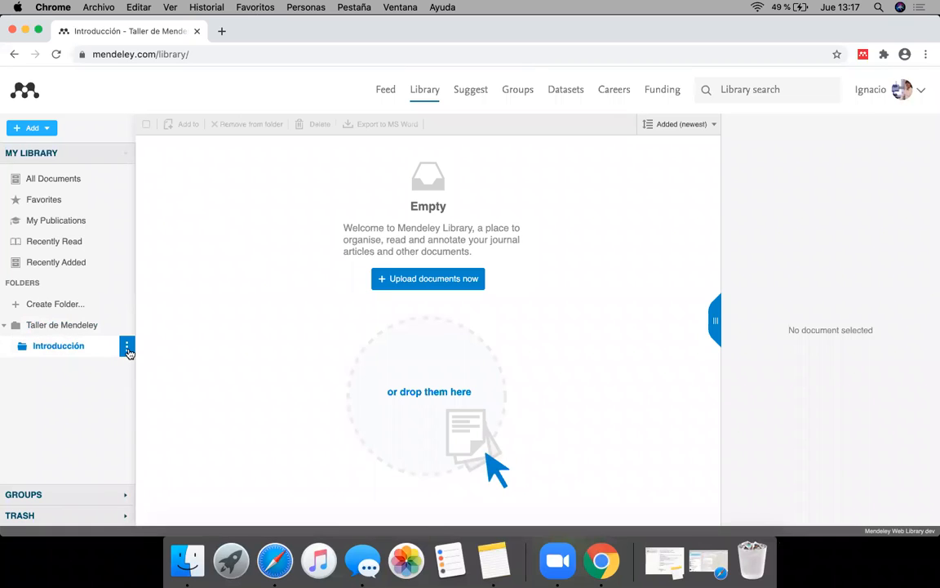
Step: Remove the Introducción subfolder and return to the Taller de Mendeley folder
click(127, 349)
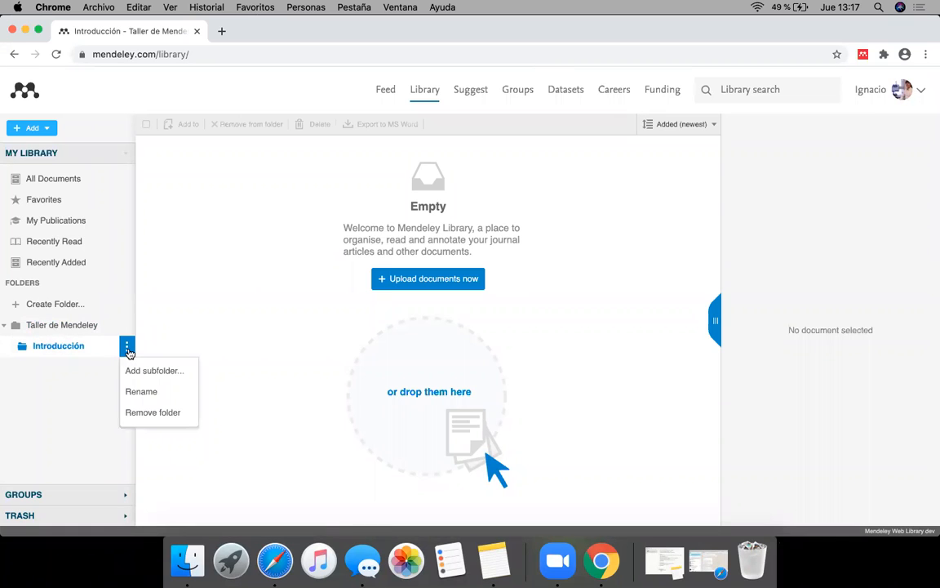
click(174, 414)
click(577, 129)
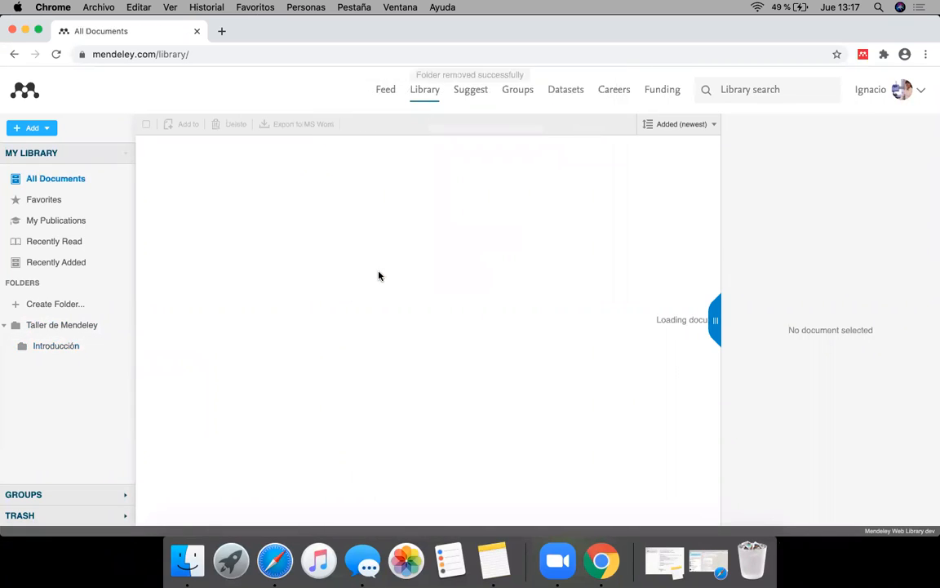
click(81, 331)
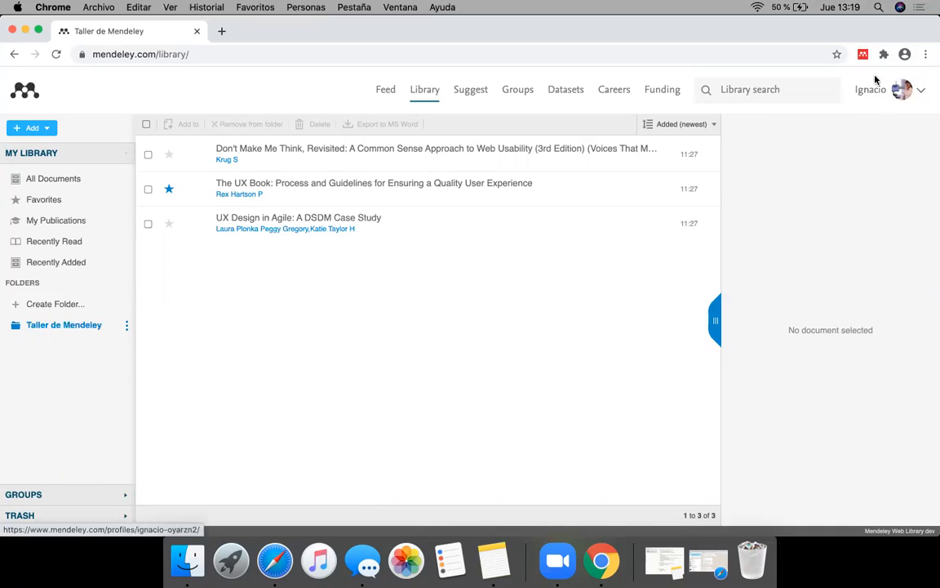
Step: Go to the Download Mendeley page and examine the desktop download options and the tools and add-ons section
click(920, 94)
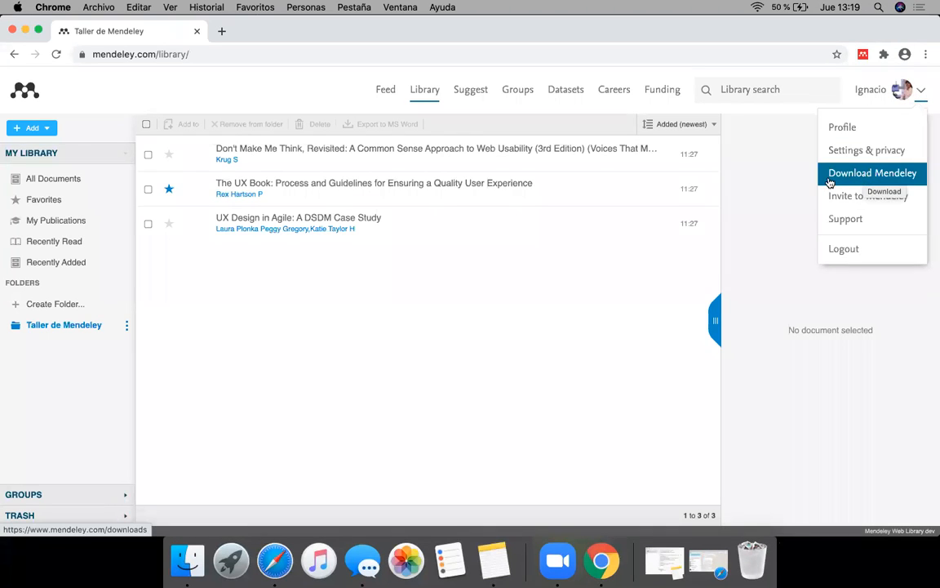
click(872, 183)
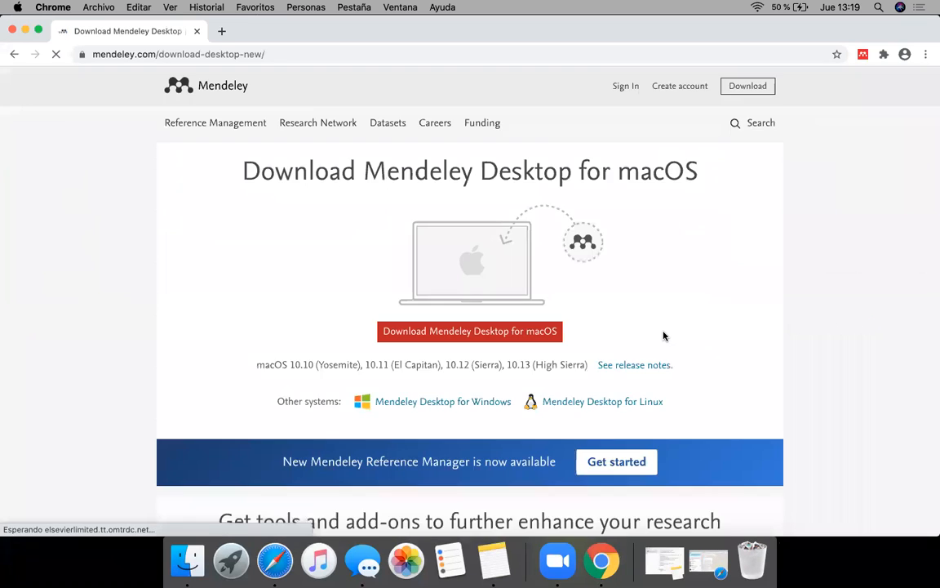
scroll(669, 336, down, 3)
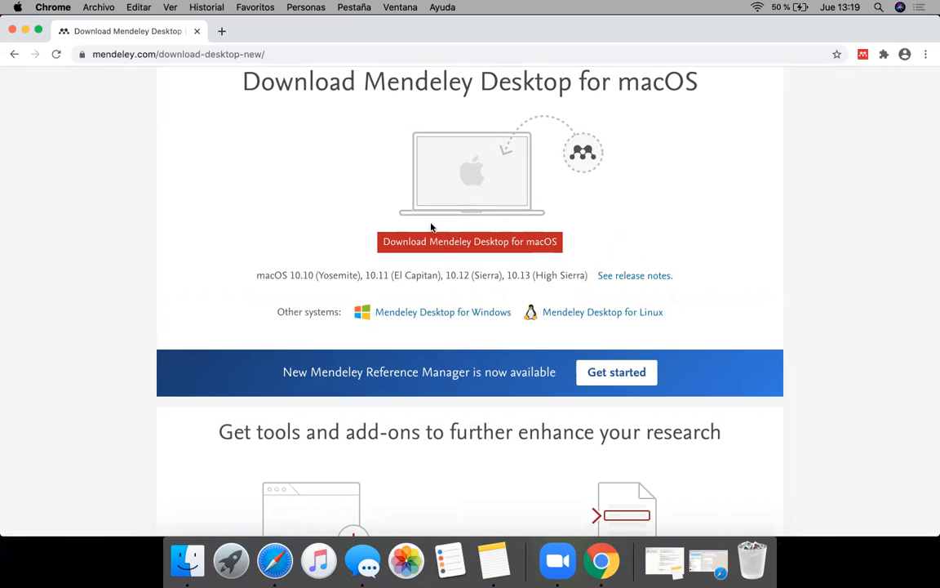
scroll(217, 435, down, 1)
scroll(217, 434, down, 5)
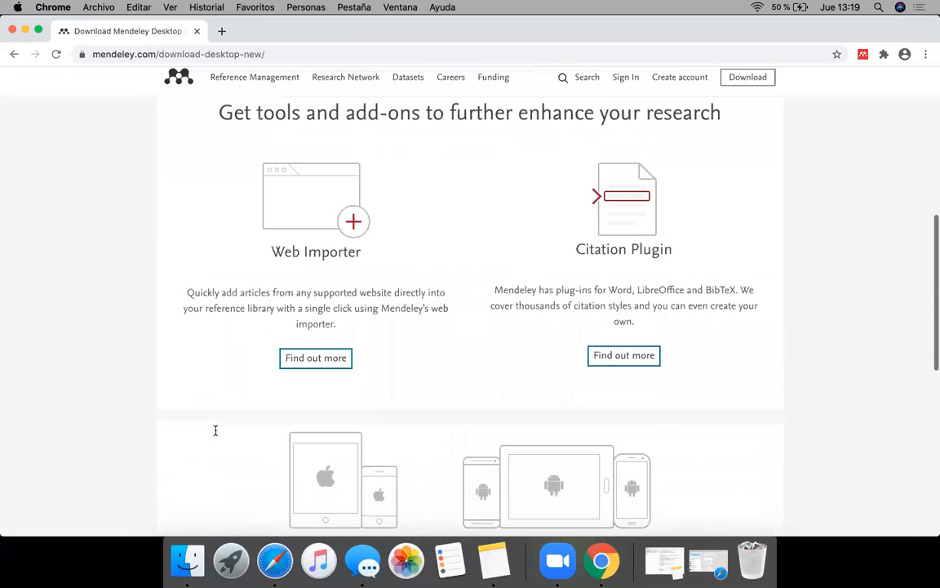
scroll(215, 435, down, 1)
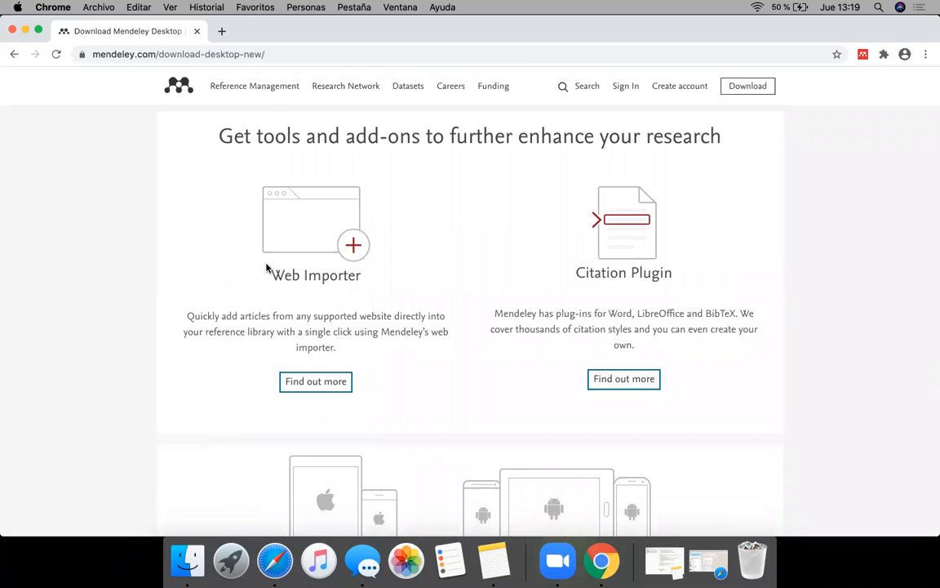
Step: Read the Web Importer entry among the add-ons and open its page with more information
mouse_move(264, 275)
mouse_down()
mouse_move(363, 279)
mouse_move(269, 274)
mouse_up()
click(367, 280)
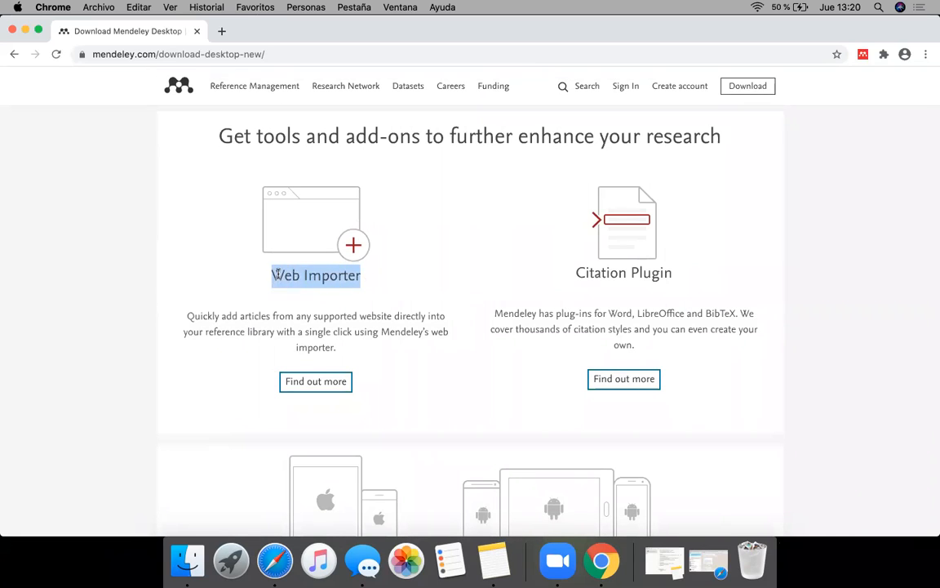
click(326, 280)
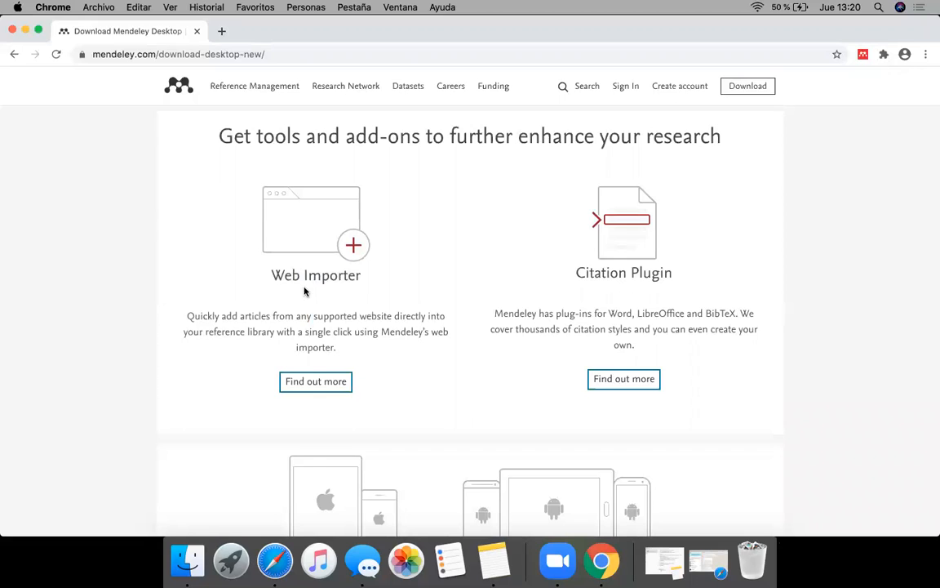
click(319, 387)
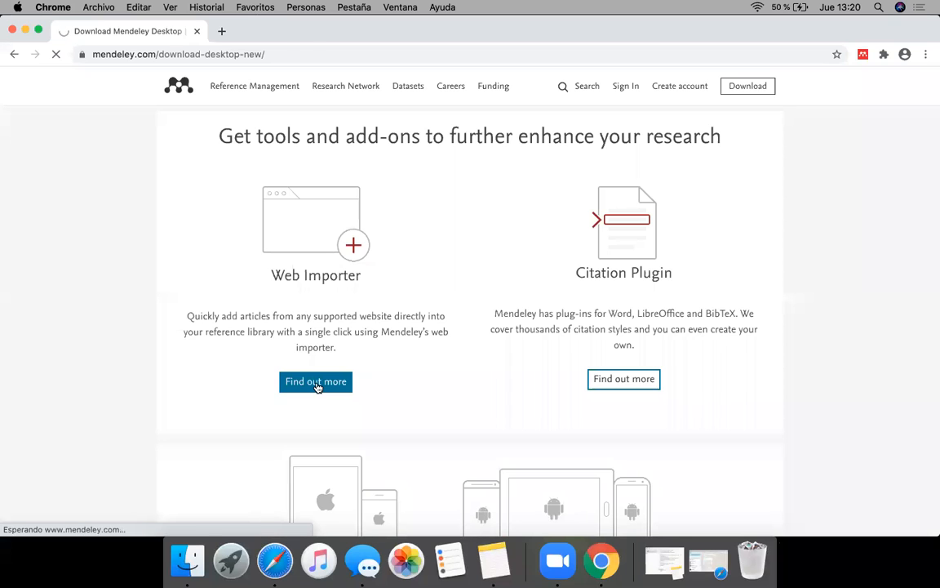
Step: Open the Web Importer for Chrome in the Chrome Web Store and examine the extension's listing
scroll(373, 436, down, 2)
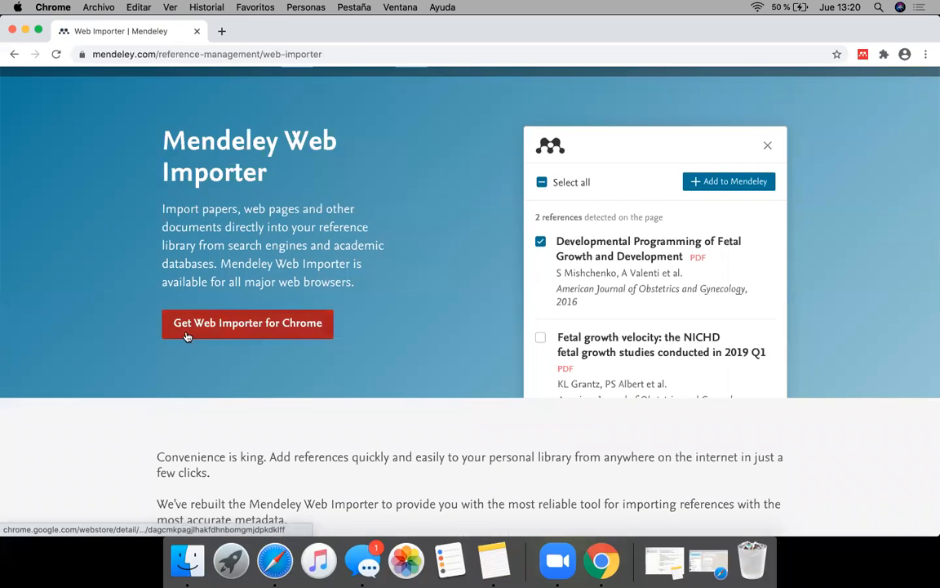
click(310, 326)
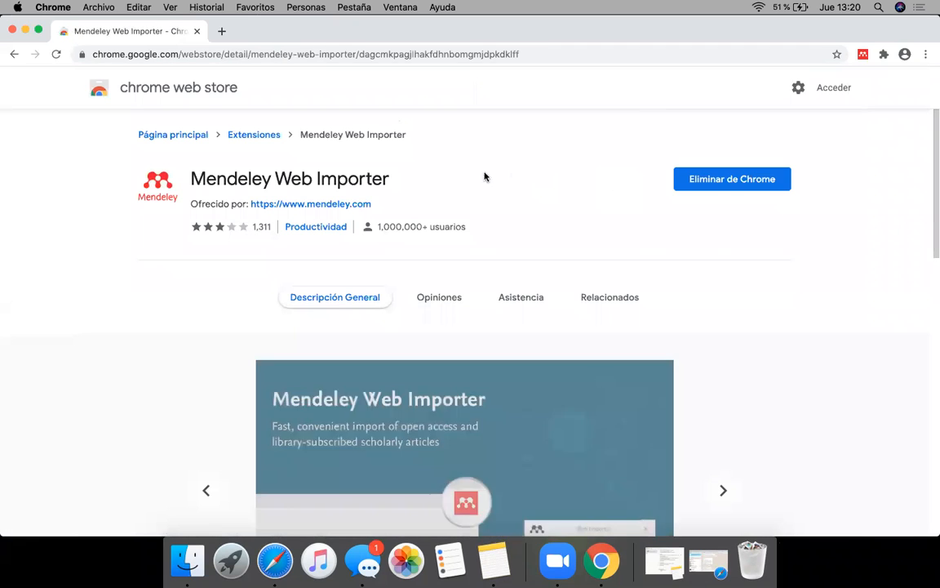
drag(190, 178, 336, 178)
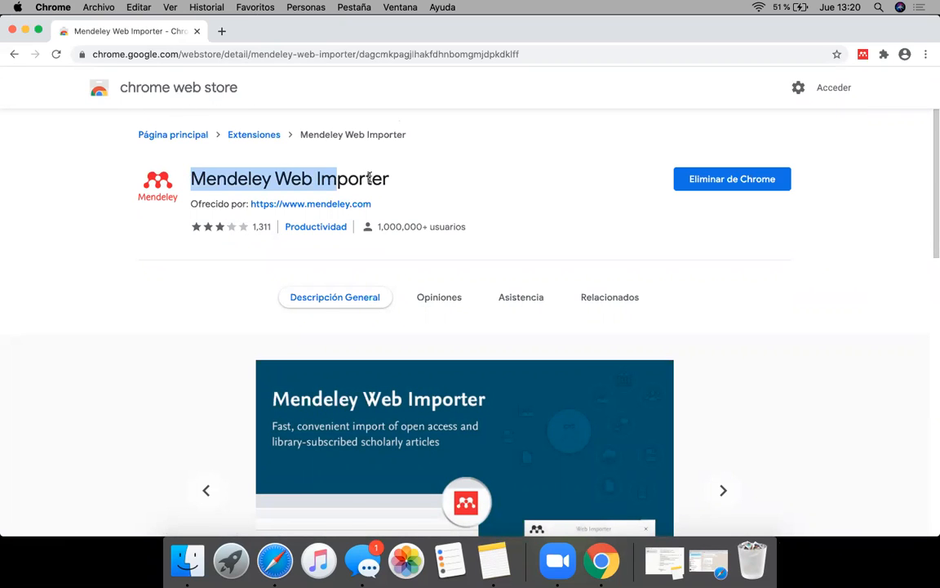
Step: Remove the installed Mendeley Web Importer extension from Chrome and confirm the removal
click(539, 181)
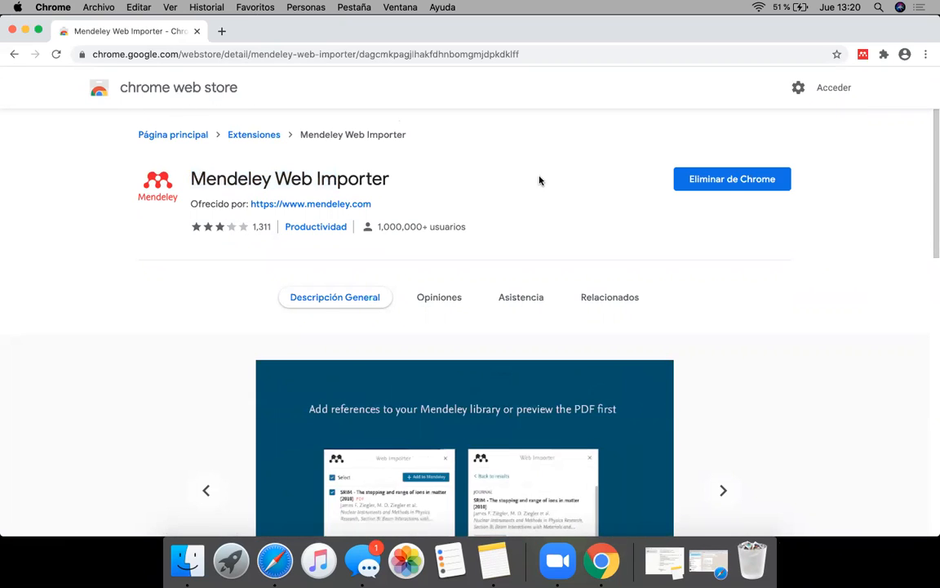
click(702, 183)
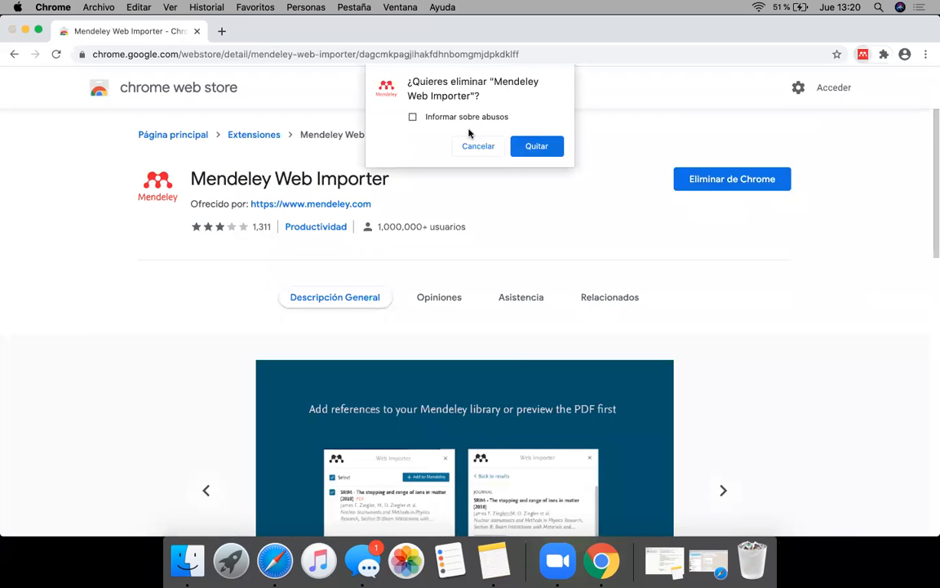
click(518, 152)
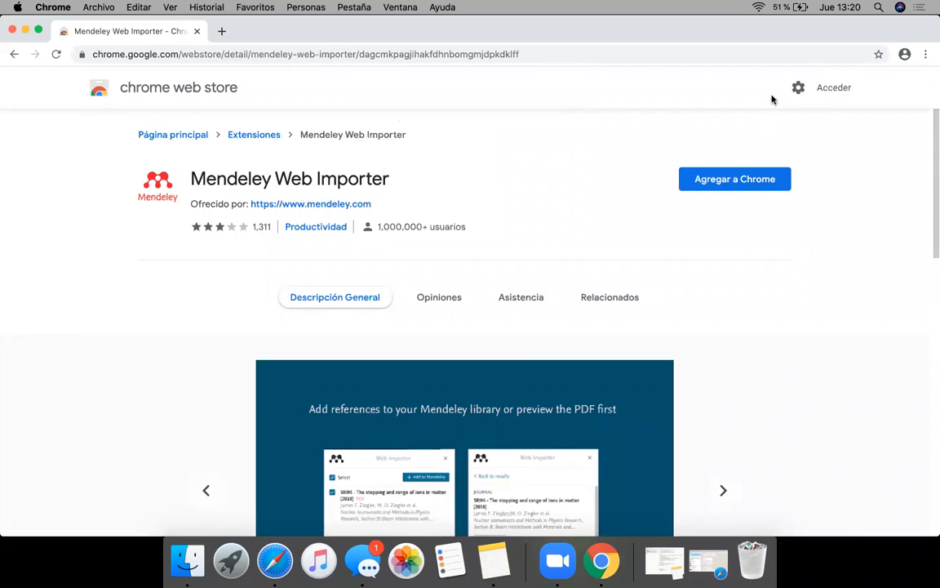
Step: Add the Mendeley Web Importer extension to Chrome, accept its permissions and dismiss the installation notice
click(721, 180)
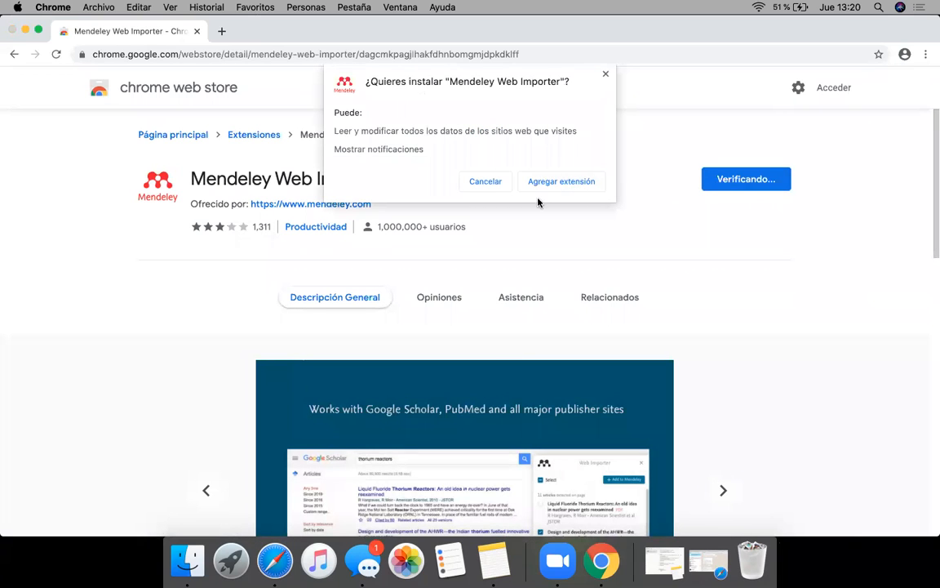
click(549, 183)
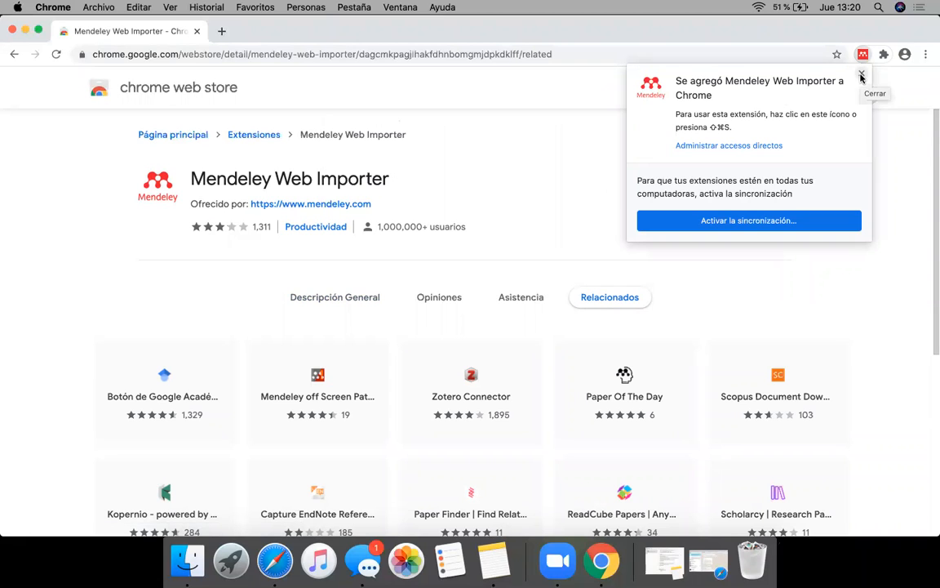
click(860, 75)
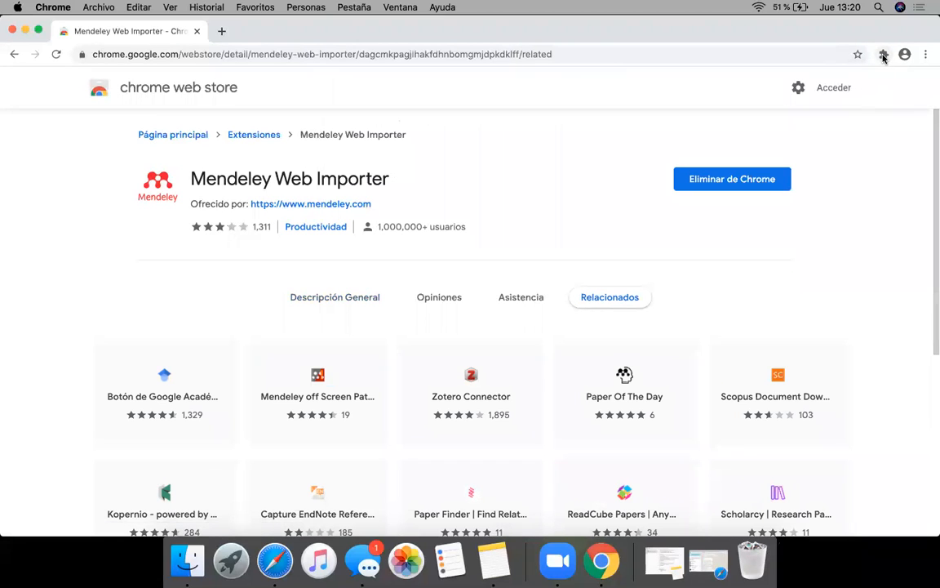
Step: Pin Mendeley Web Importer so that it stays visible beside the address bar
click(883, 56)
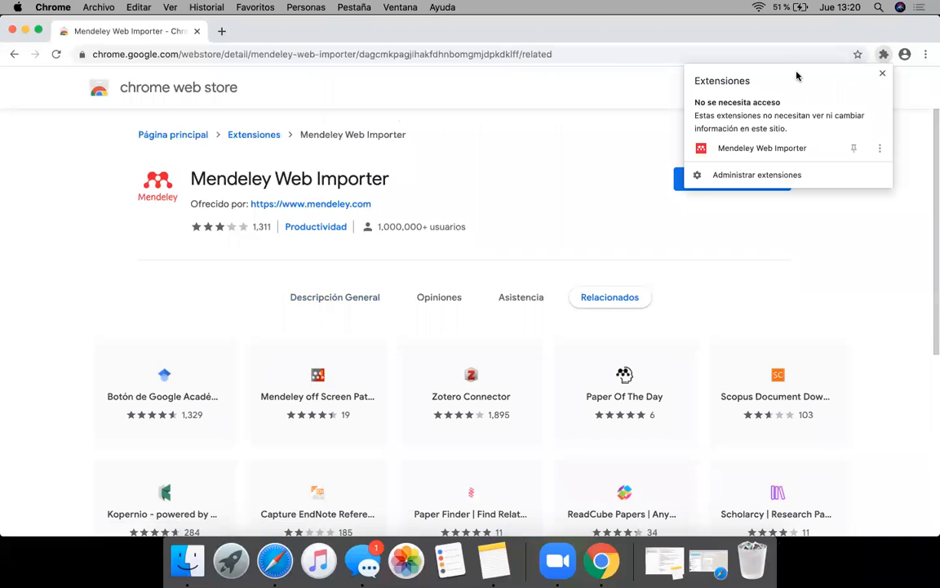
click(853, 151)
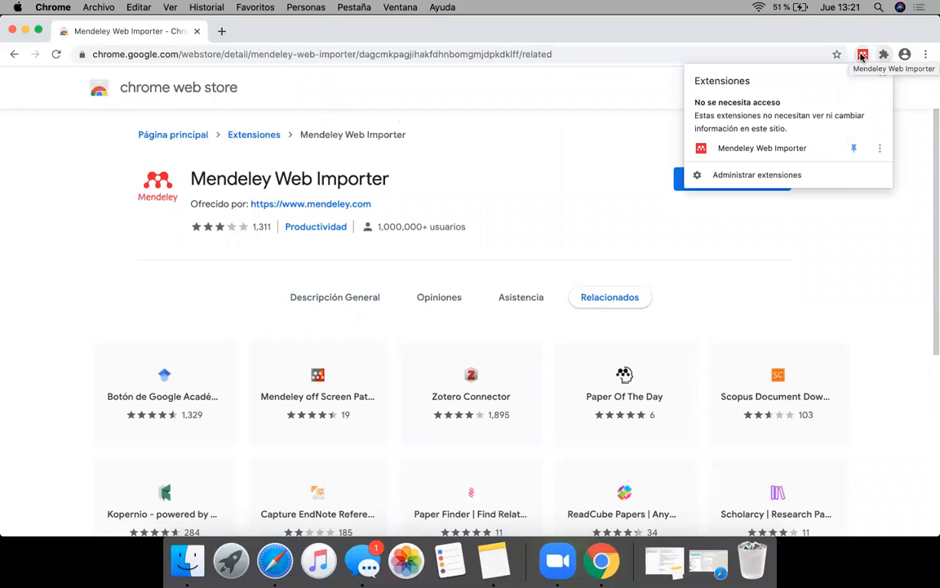
click(853, 148)
click(854, 148)
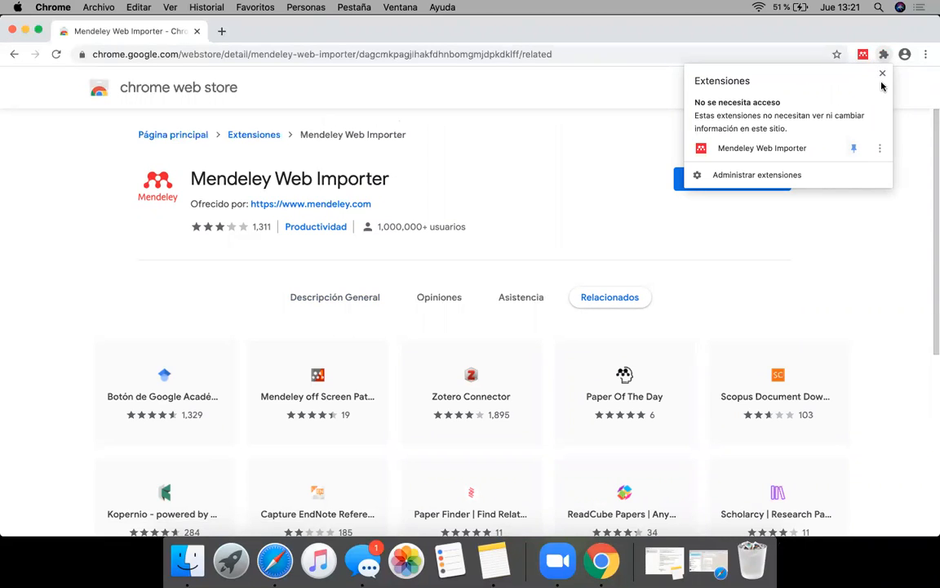
click(881, 74)
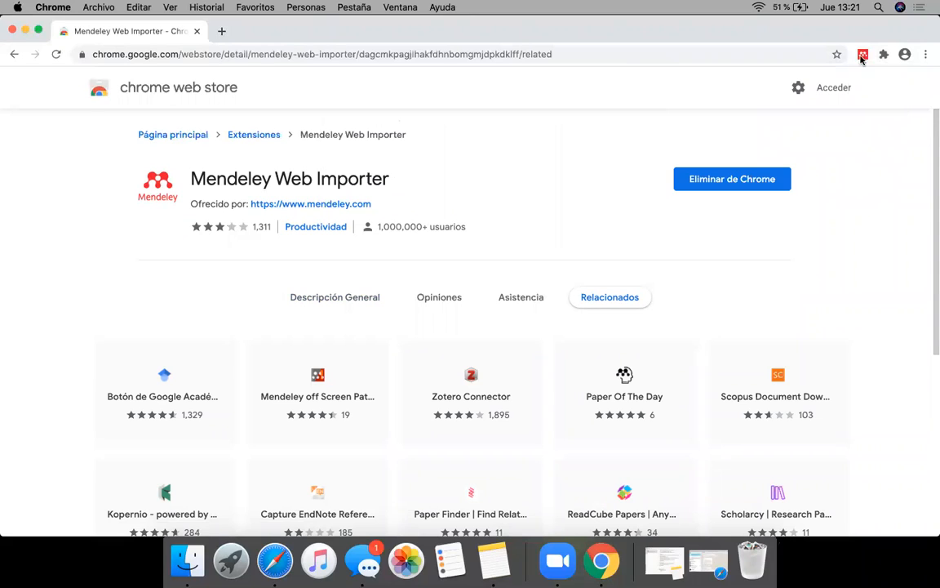
Step: Search the web for "scholar" in a new tab, open Google Scholar and check the pin setting of Mendeley Web Importer
click(221, 31)
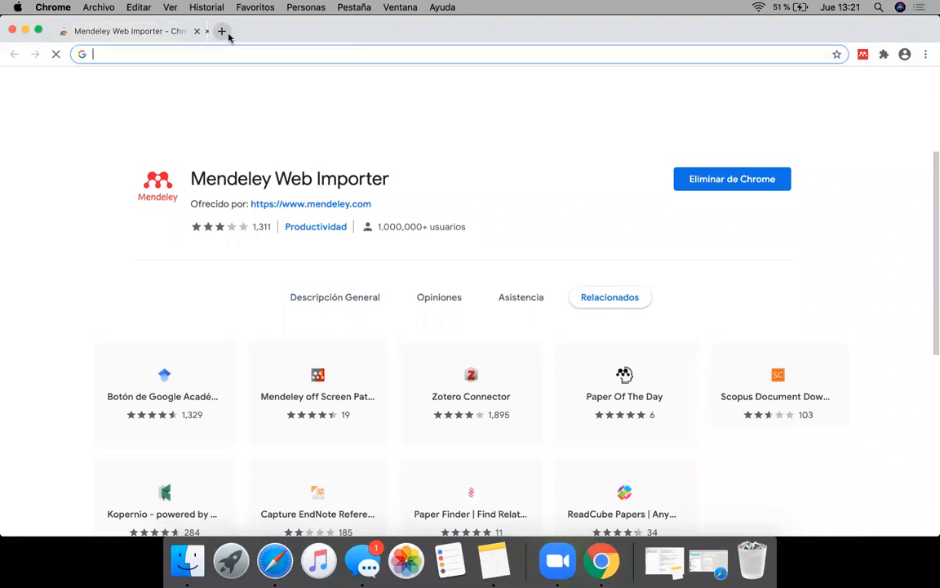
text(scholar)
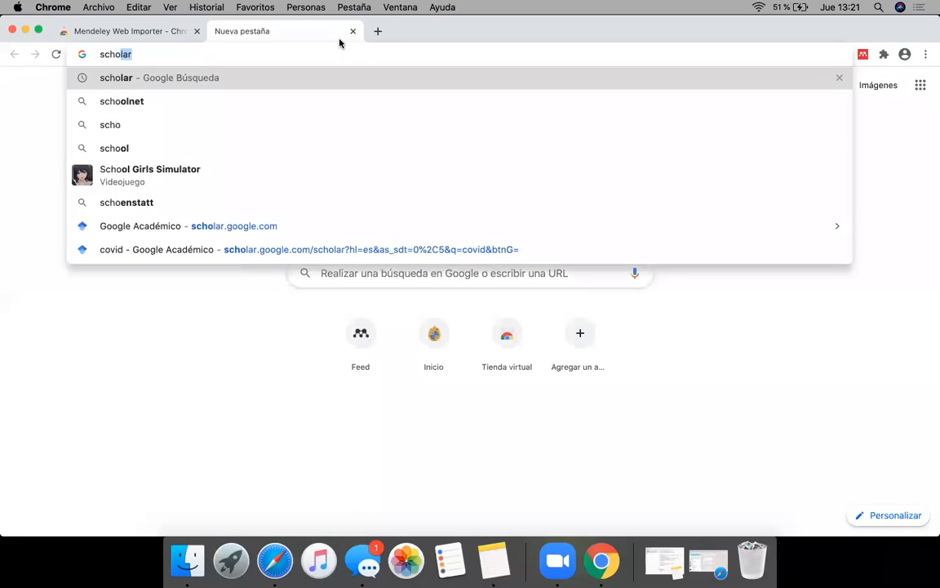
key(Return)
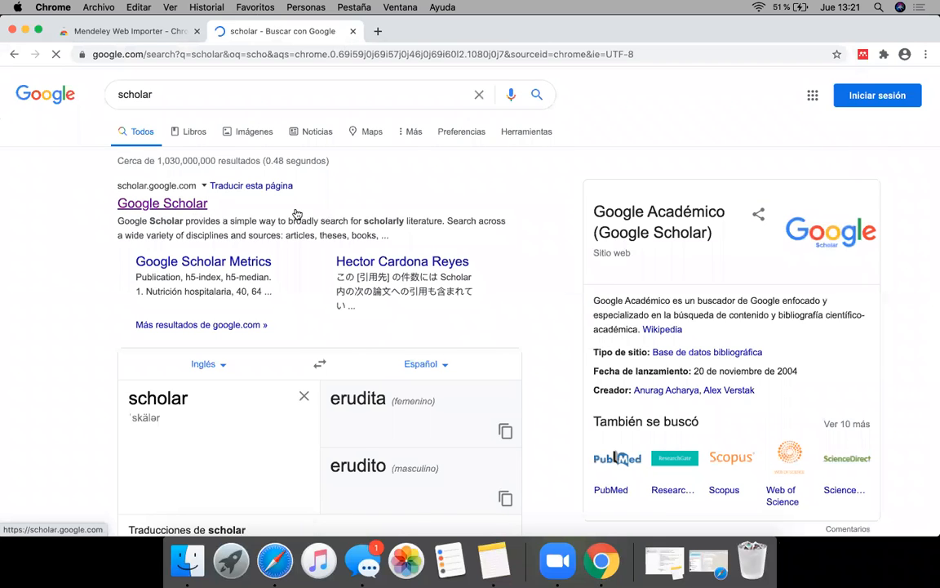
click(351, 201)
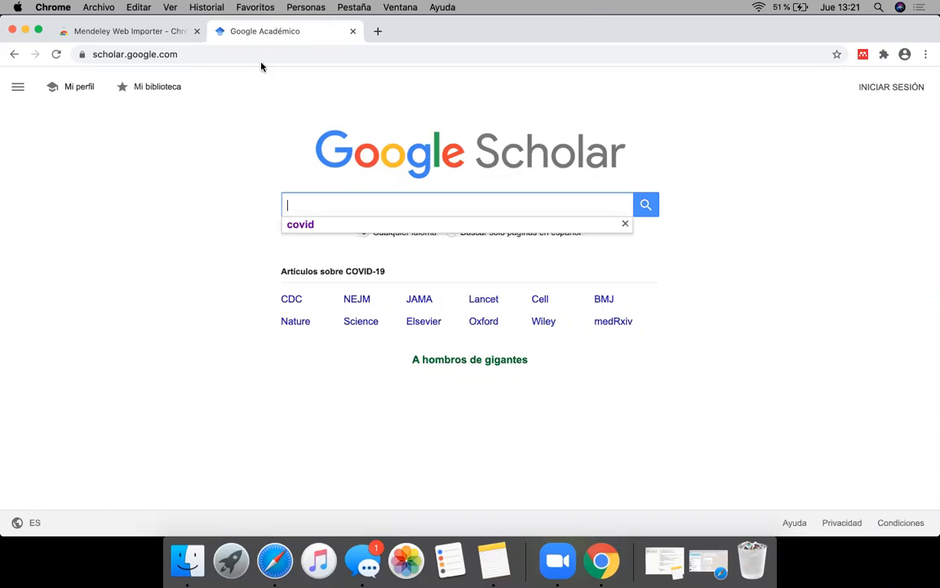
click(883, 56)
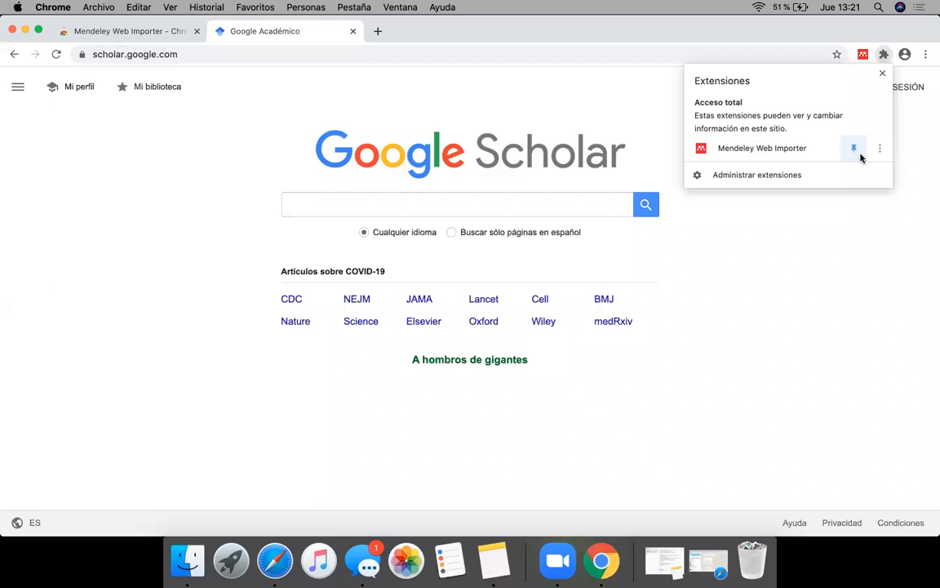
click(881, 75)
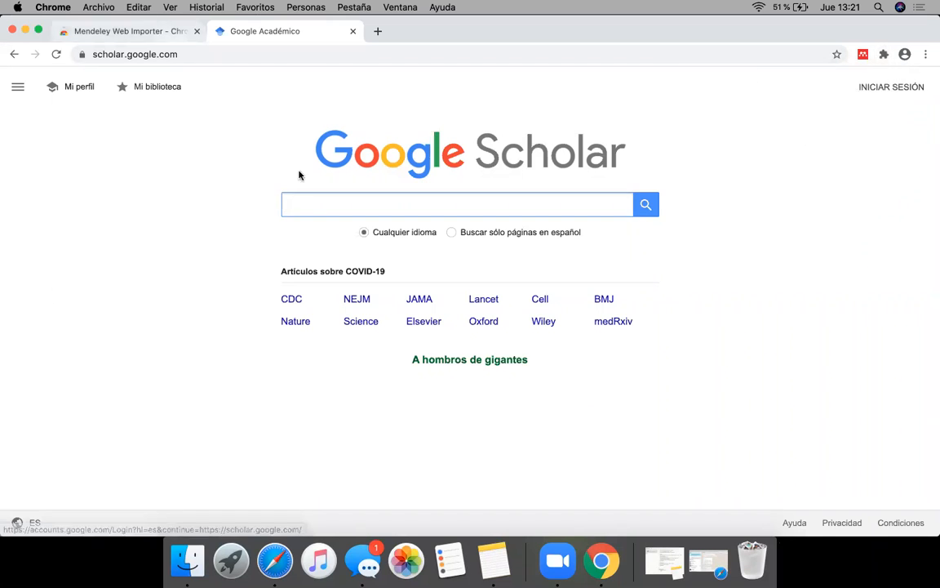
Step: Search Google Scholar for "software" and look through the first page of articles
click(307, 206)
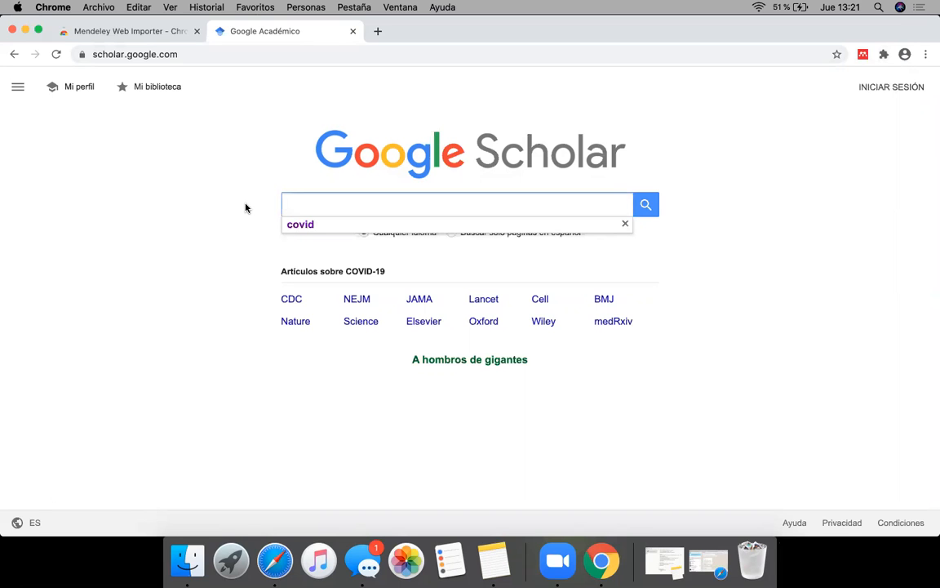
text(sof)
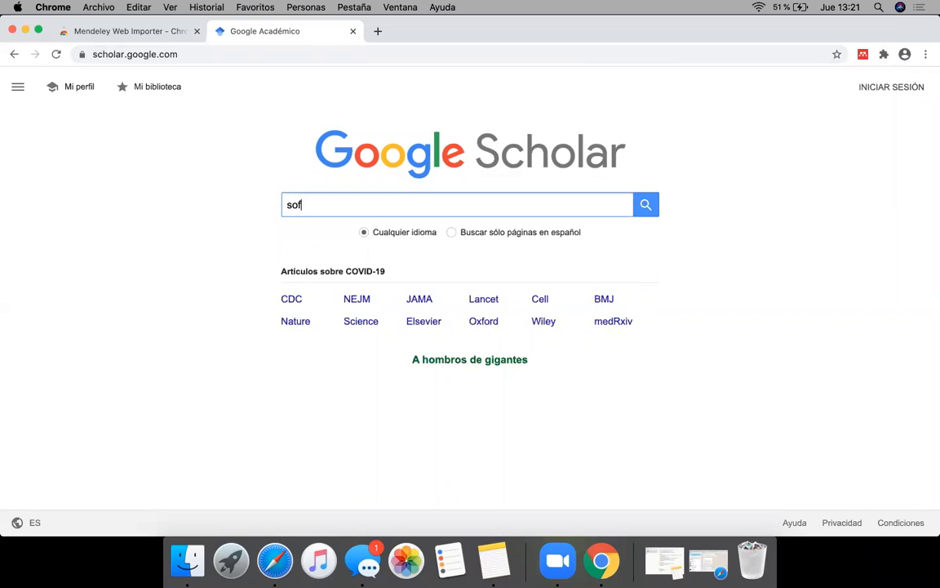
text(tware)
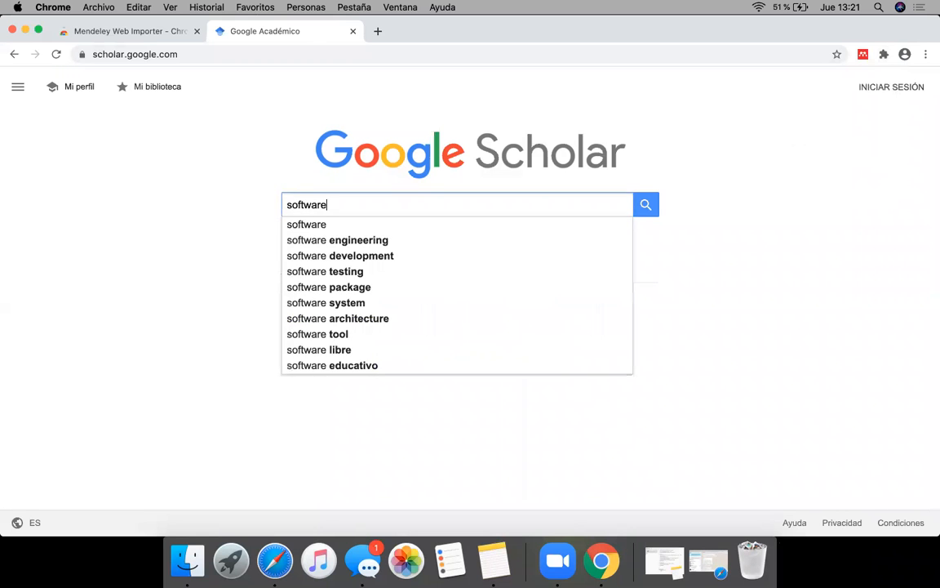
key(Return)
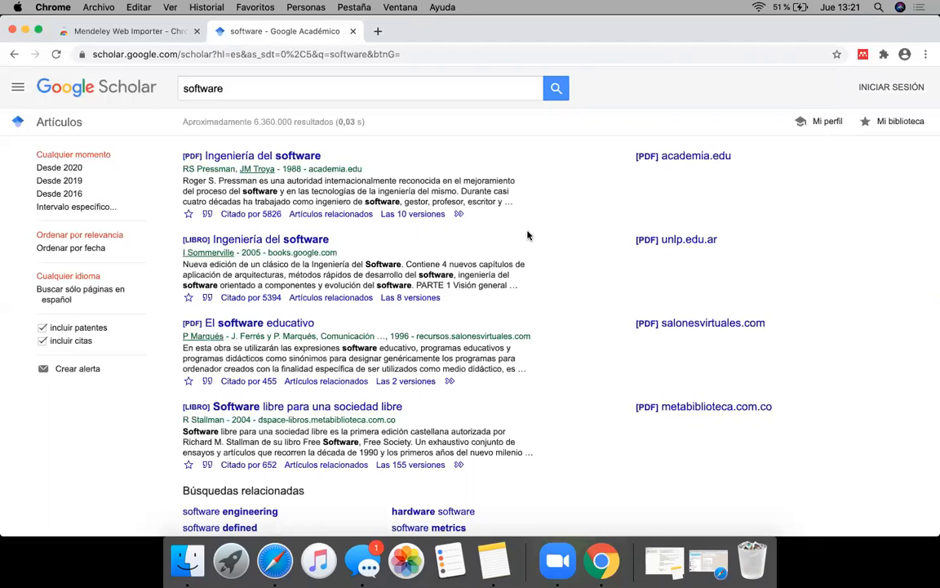
click(362, 89)
click(728, 211)
scroll(849, 254, down, 3)
scroll(849, 255, down, 10)
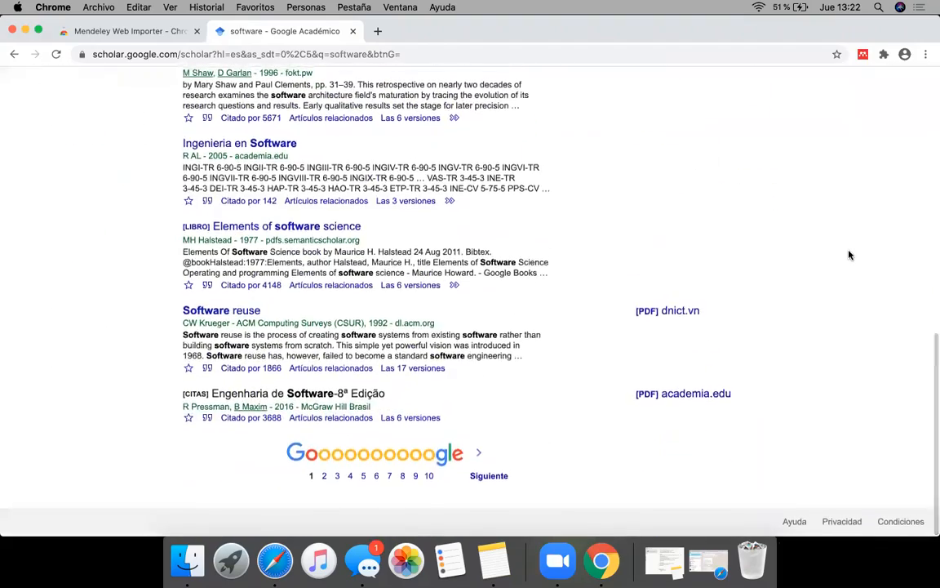
scroll(849, 255, up, 15)
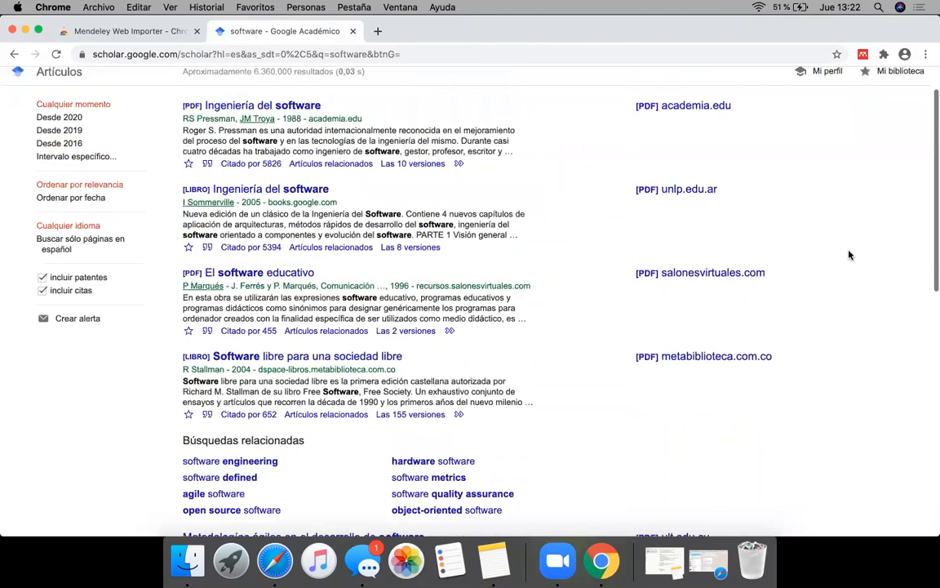
scroll(848, 255, up, 2)
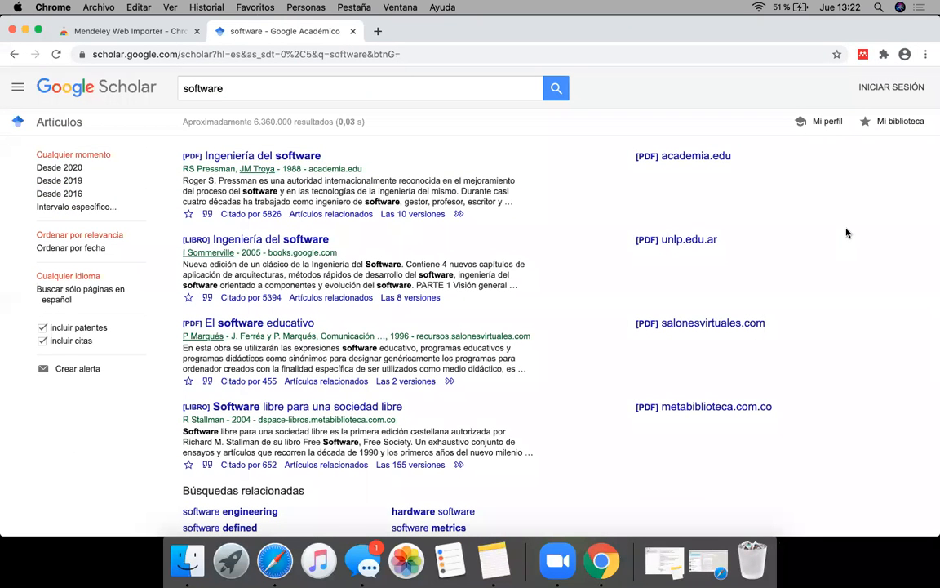
Step: Try to load the references from the results page in Mendeley Web Importer, and close the importer
click(861, 54)
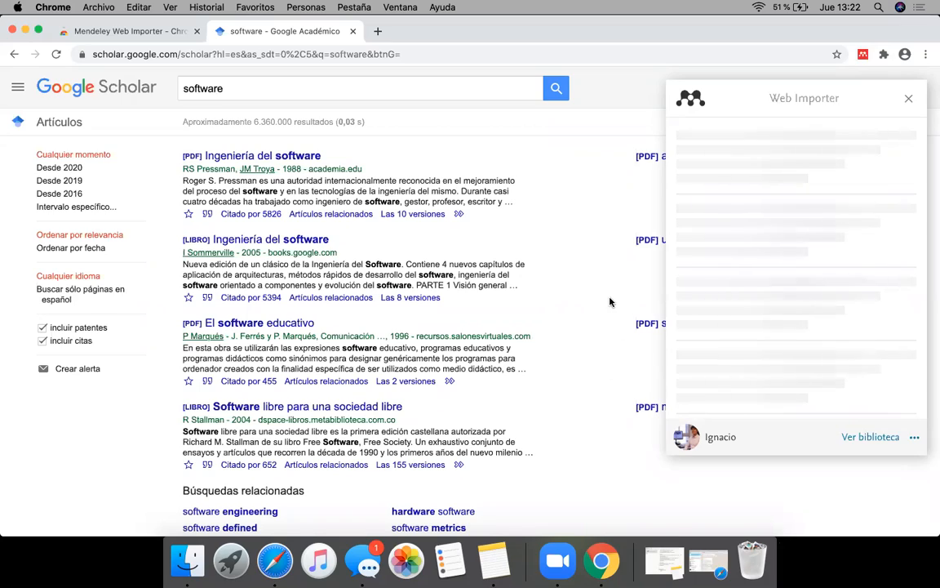
scroll(611, 302, down, 10)
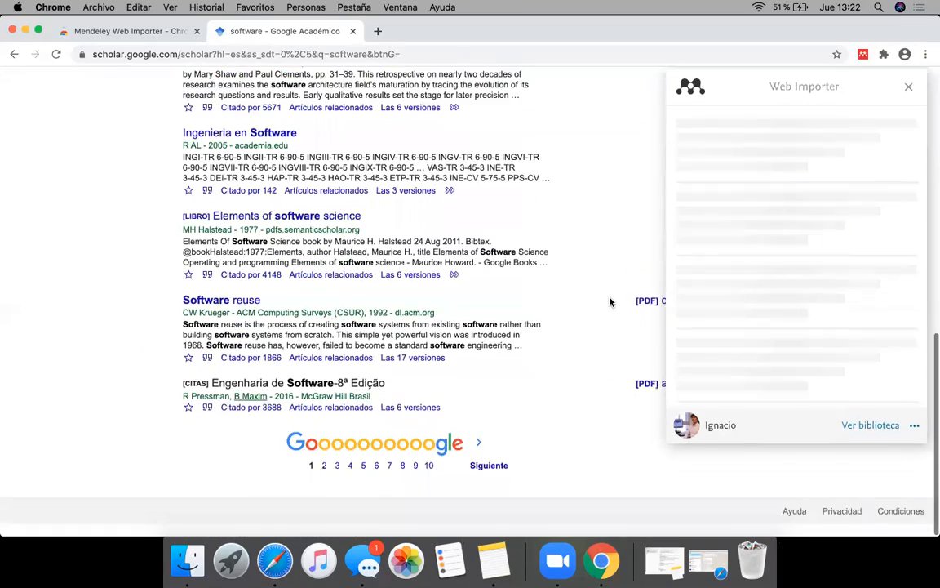
scroll(609, 302, up, 10)
scroll(609, 302, up, 2)
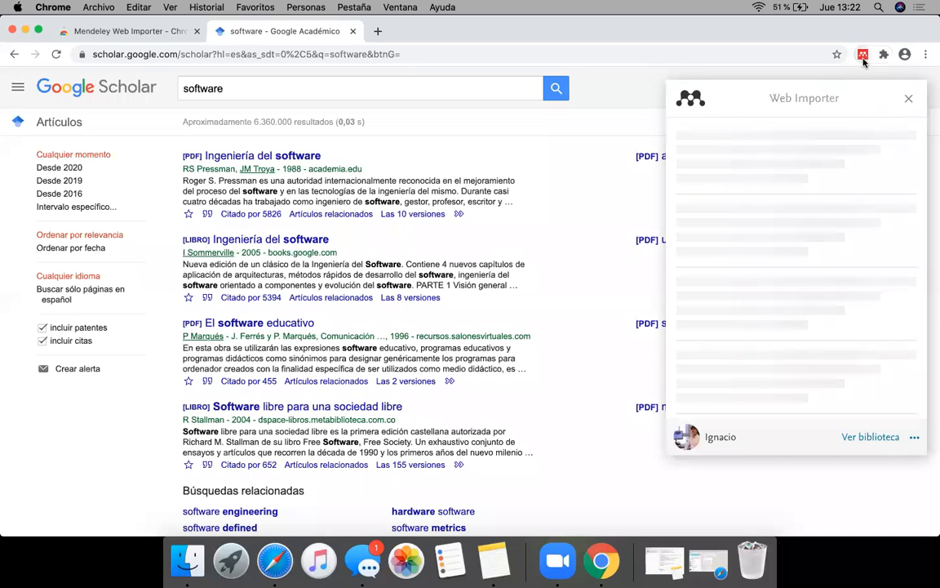
click(910, 99)
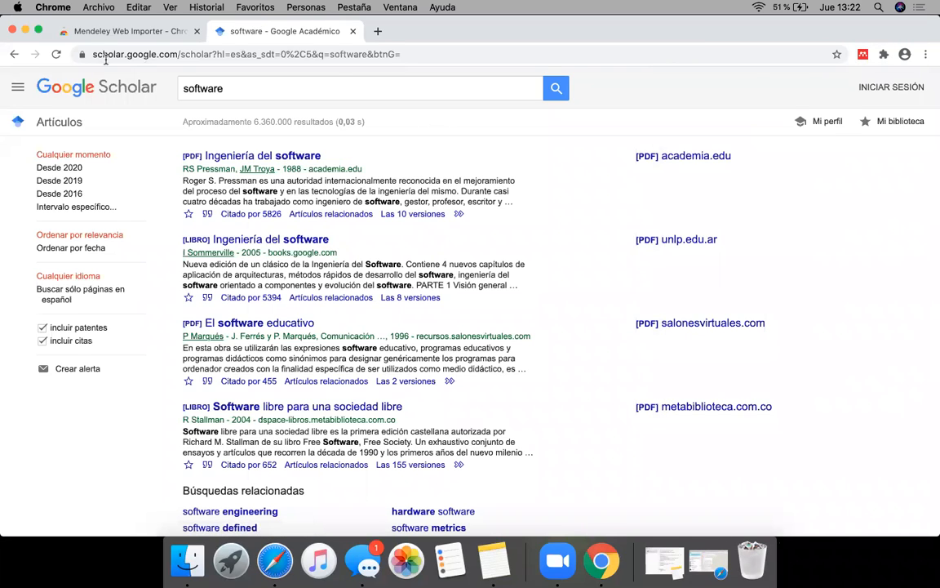
Step: Reload the Google Scholar results, reopen Mendeley Web Importer and examine the references it detects on the page
click(55, 55)
click(860, 55)
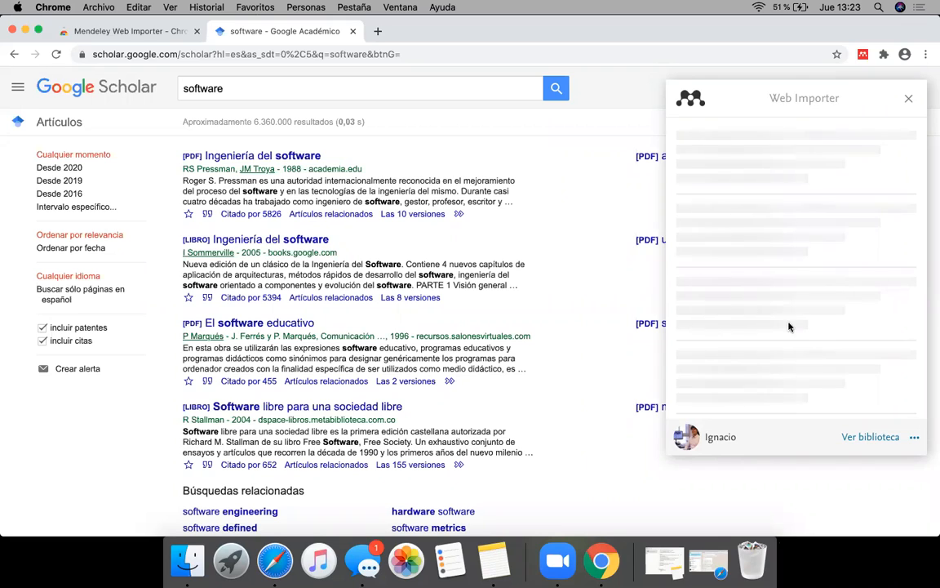
scroll(733, 354, down, 1)
scroll(734, 354, down, 5)
scroll(734, 354, up, 6)
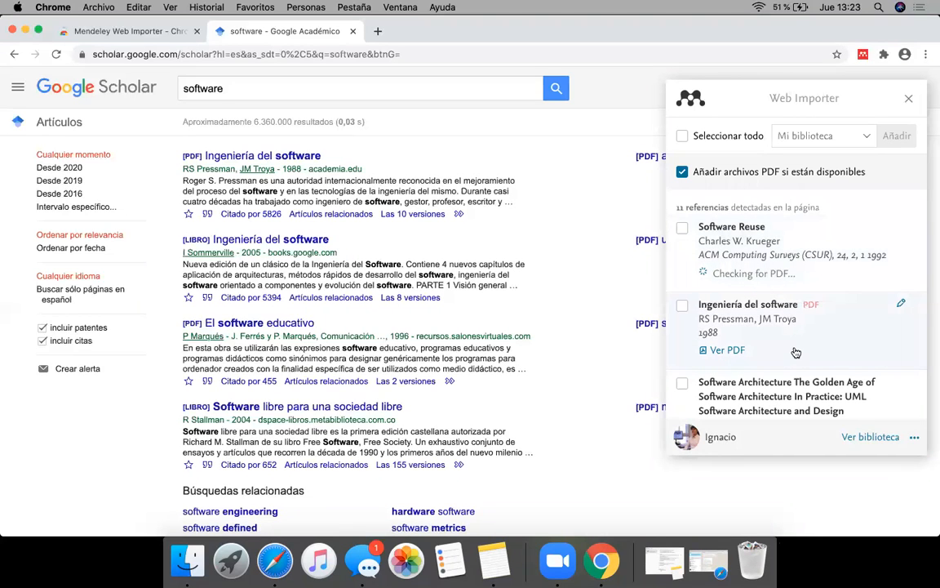
scroll(795, 349, down, 1)
scroll(796, 349, down, 7)
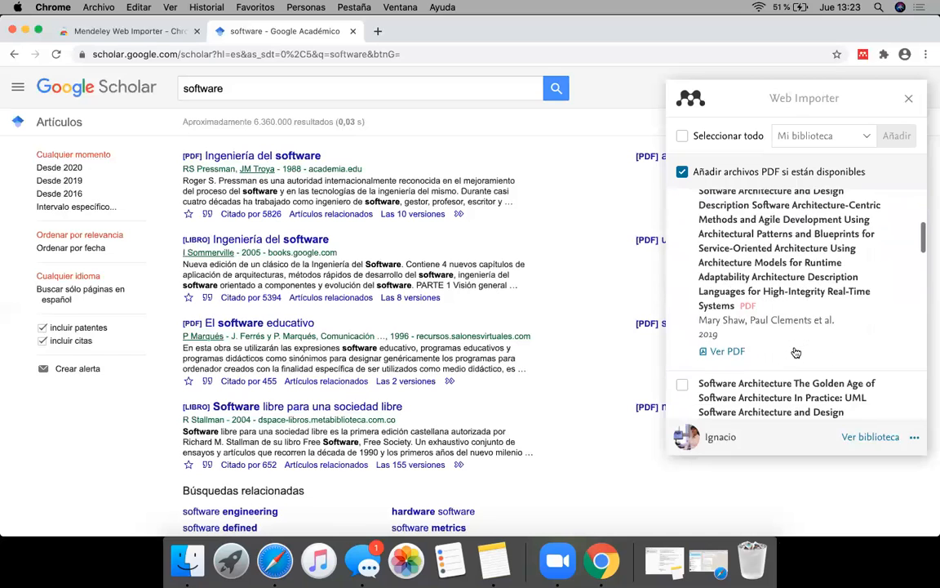
scroll(796, 351, down, 8)
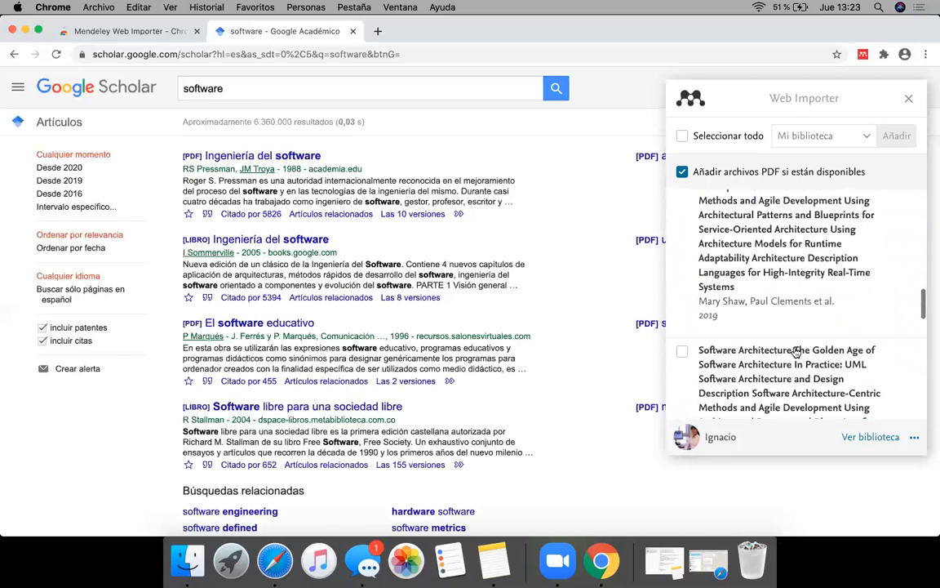
scroll(795, 351, up, 15)
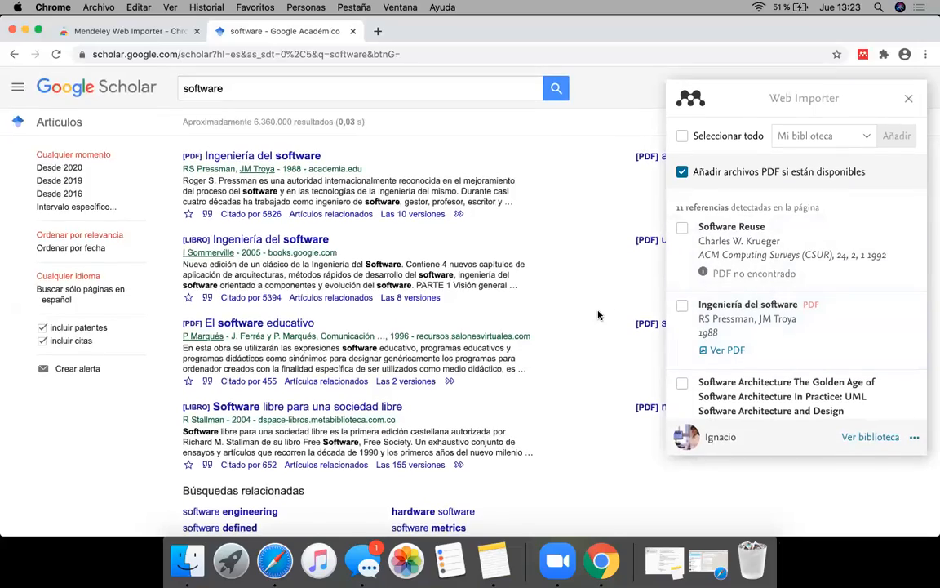
Step: Import the references Software Reuse and Ingeniería del software into the Taller de Mendeley collection with Web Importer
scroll(599, 315, down, 5)
scroll(598, 315, down, 4)
scroll(598, 315, up, 8)
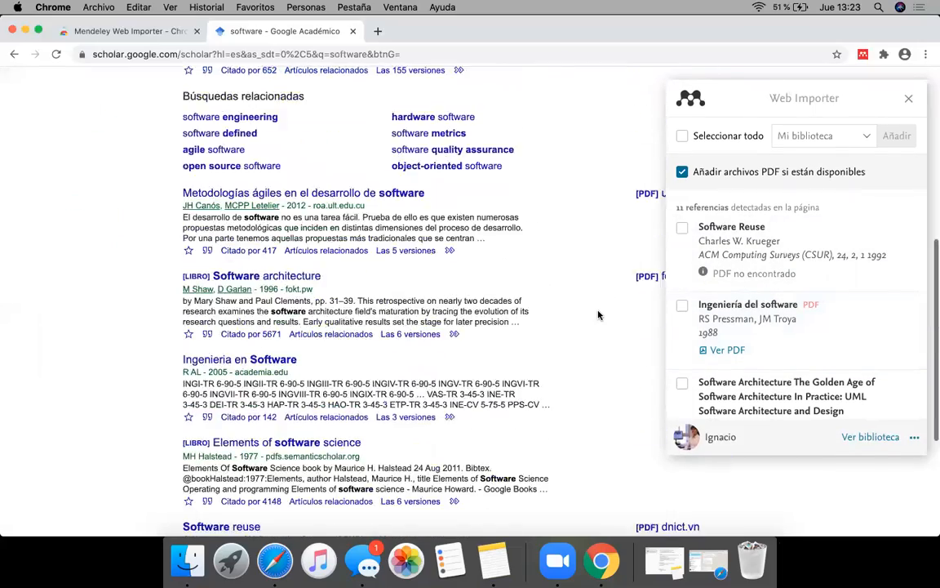
scroll(598, 315, up, 1)
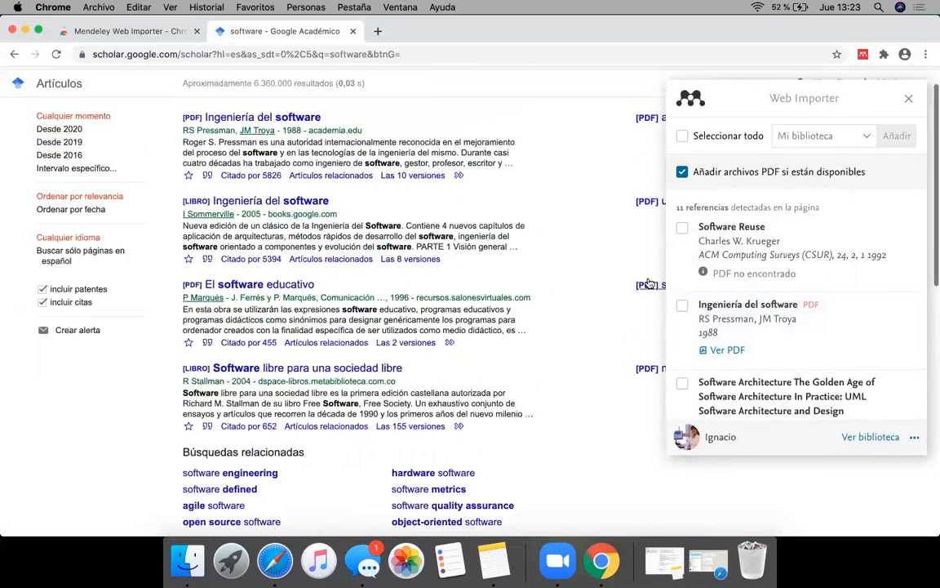
click(682, 228)
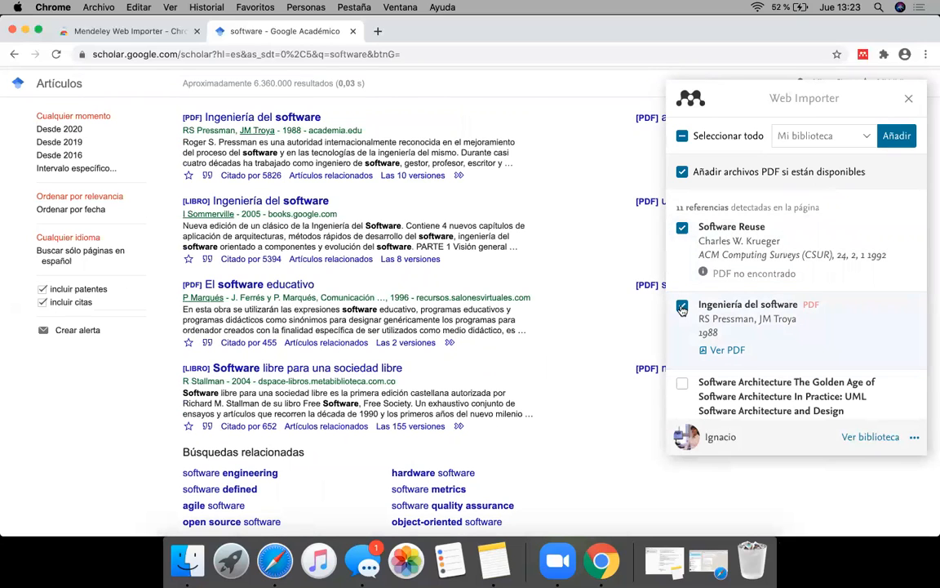
click(863, 138)
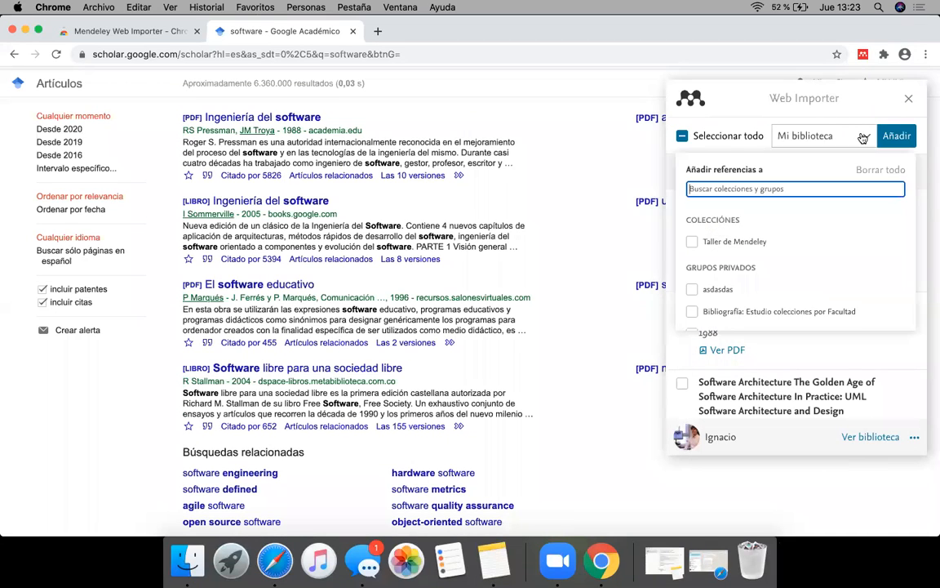
click(692, 242)
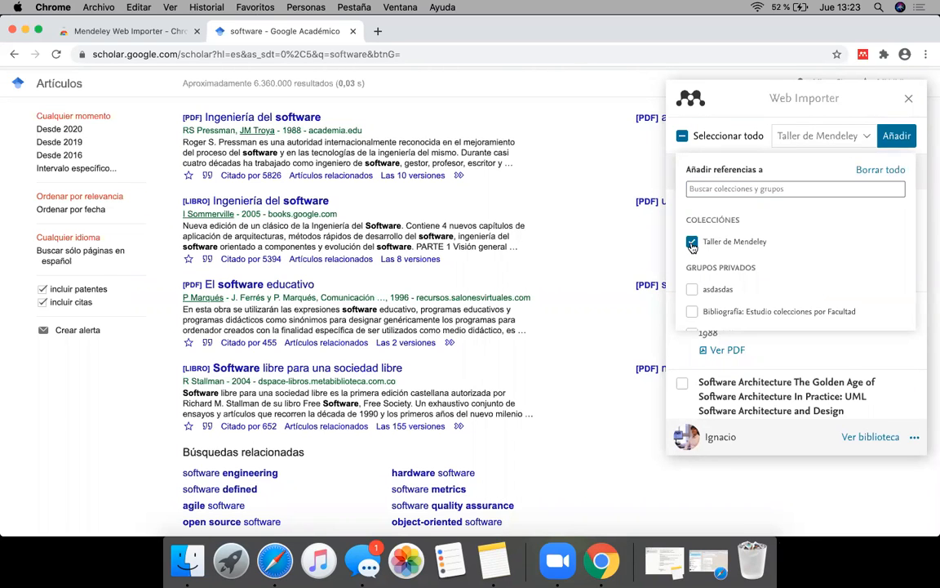
click(897, 136)
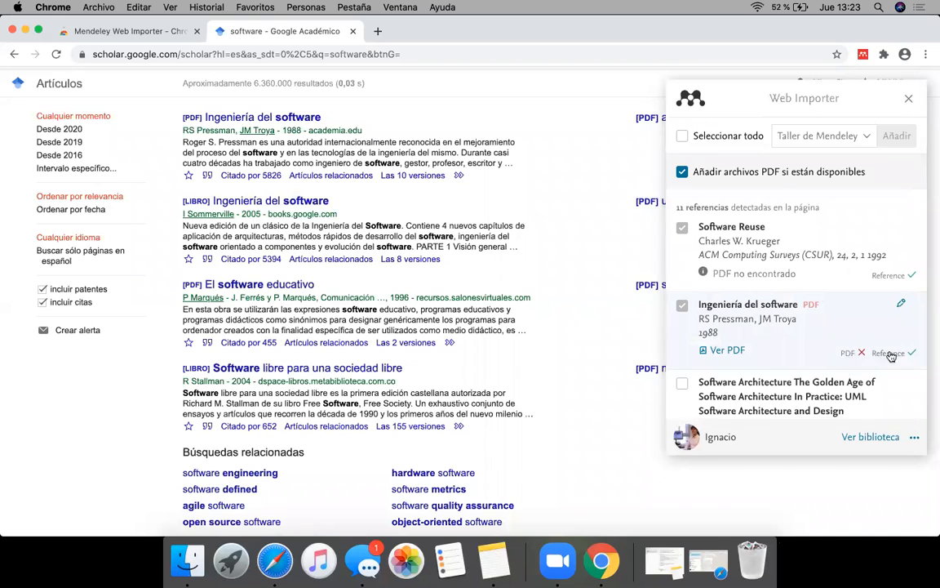
Step: Detect the references on the second page of Google Scholar results with Web Importer and select Software engineering economics
scroll(606, 342, down, 10)
click(483, 478)
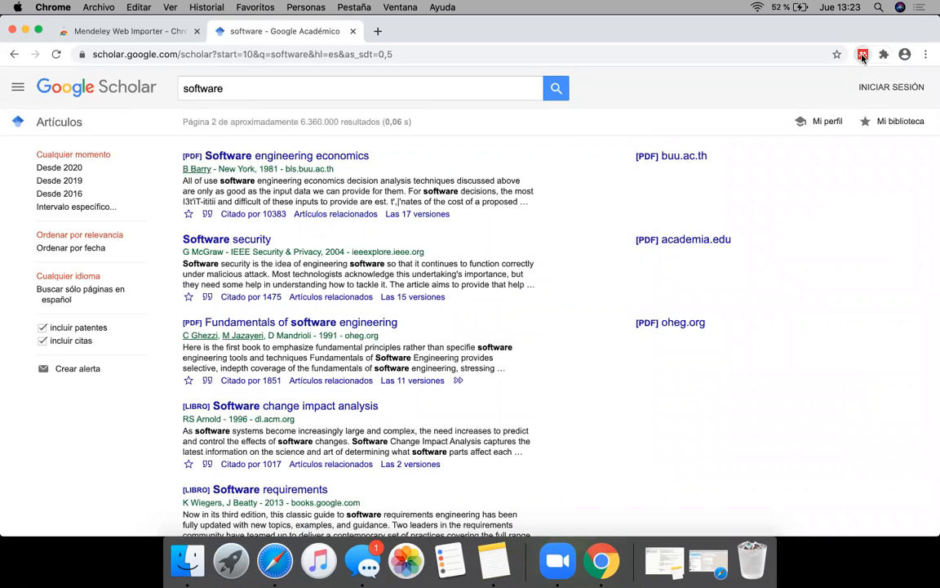
click(863, 56)
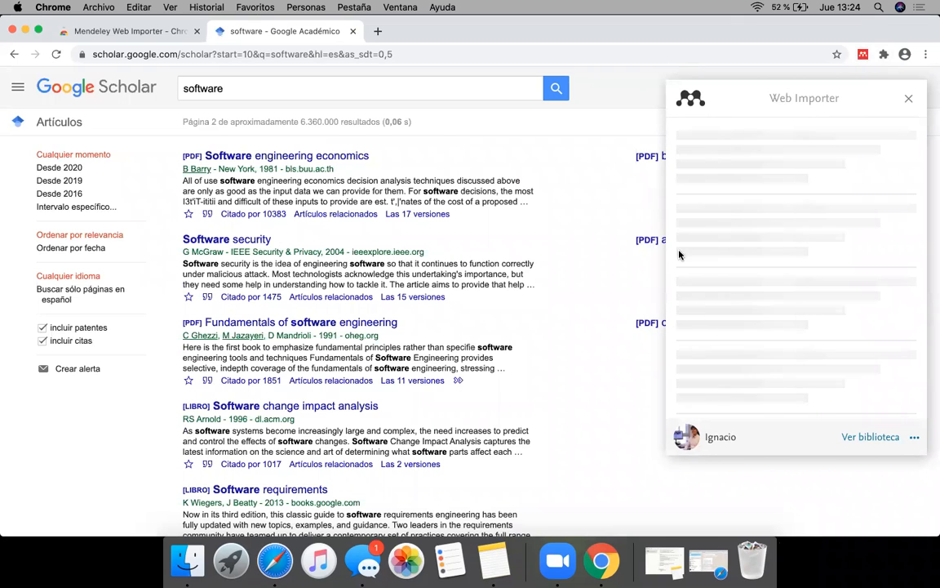
scroll(617, 349, down, 3)
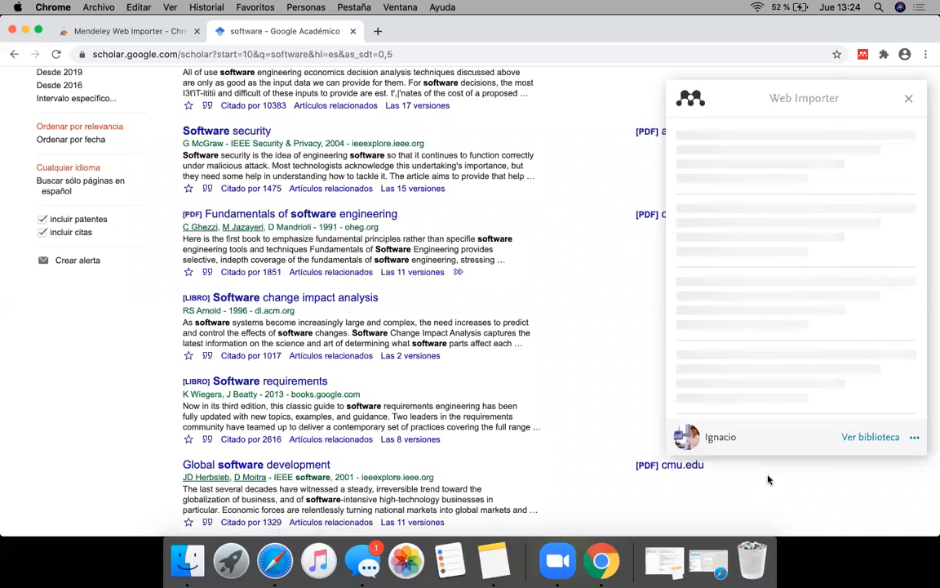
scroll(583, 274, down, 10)
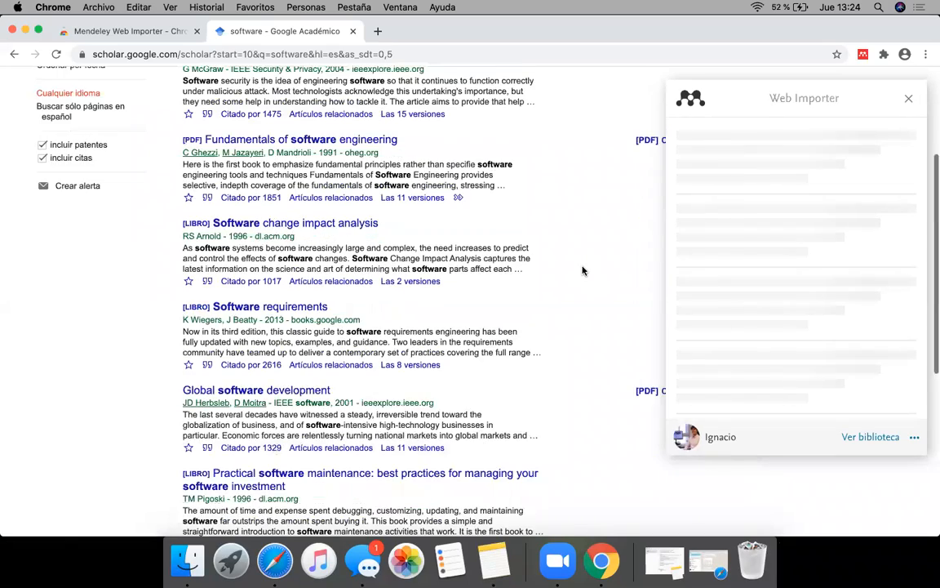
scroll(584, 270, up, 13)
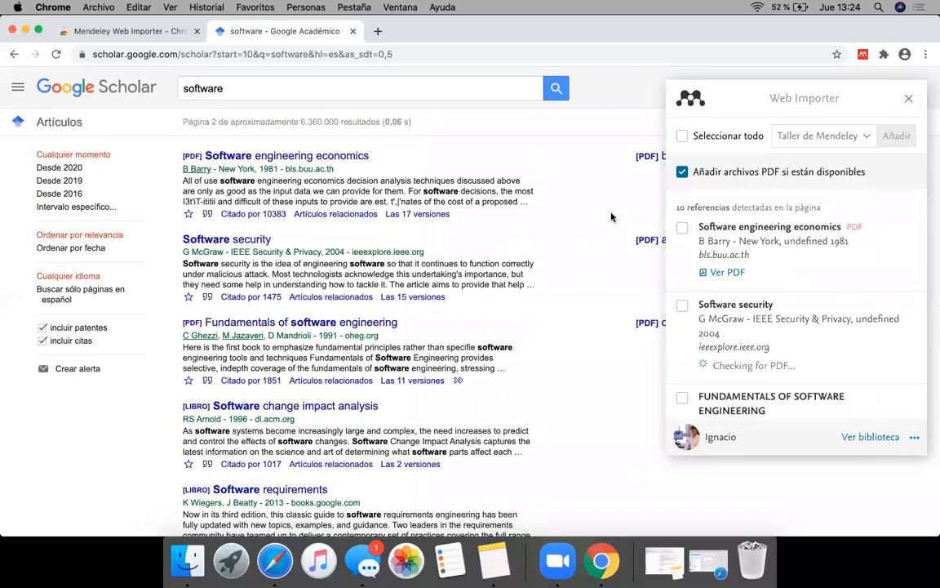
scroll(768, 352, down, 10)
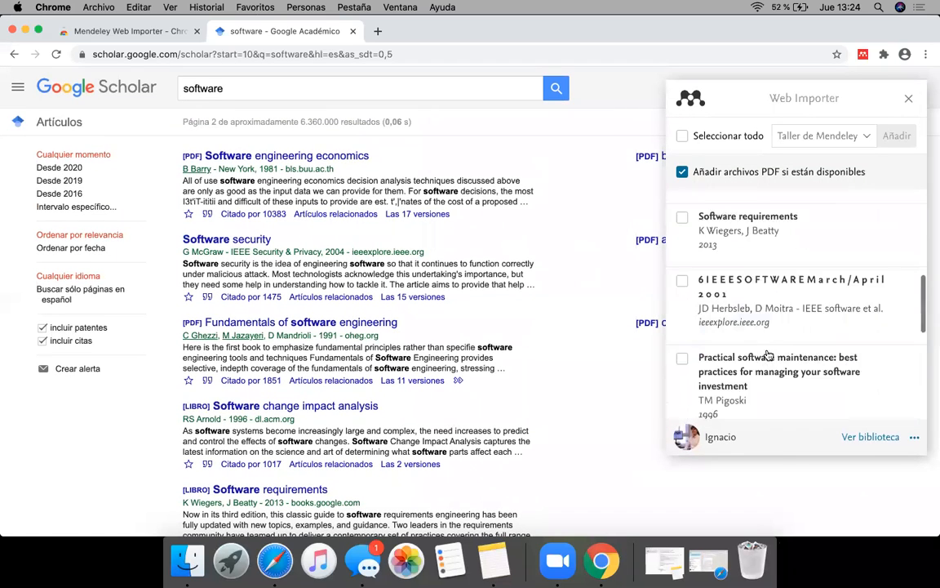
scroll(767, 352, up, 10)
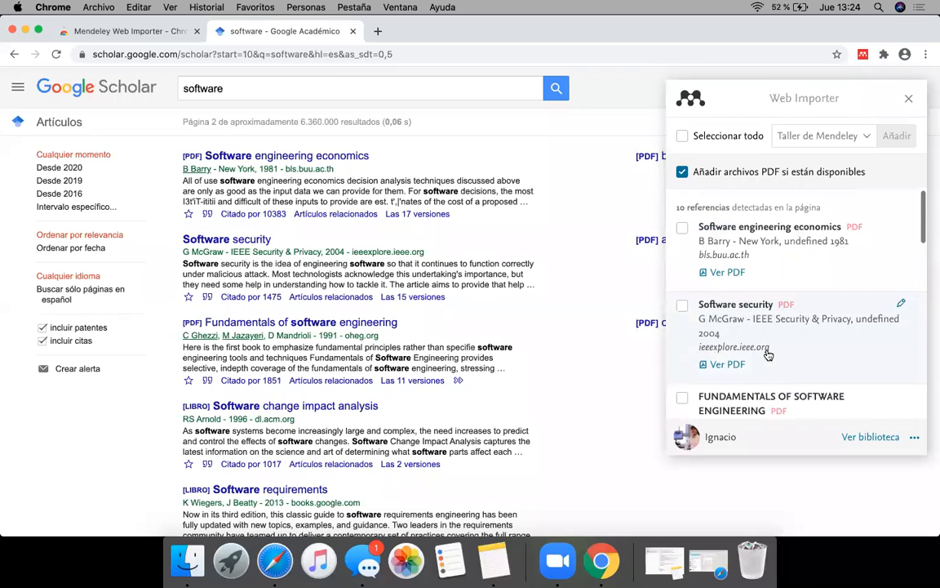
click(682, 228)
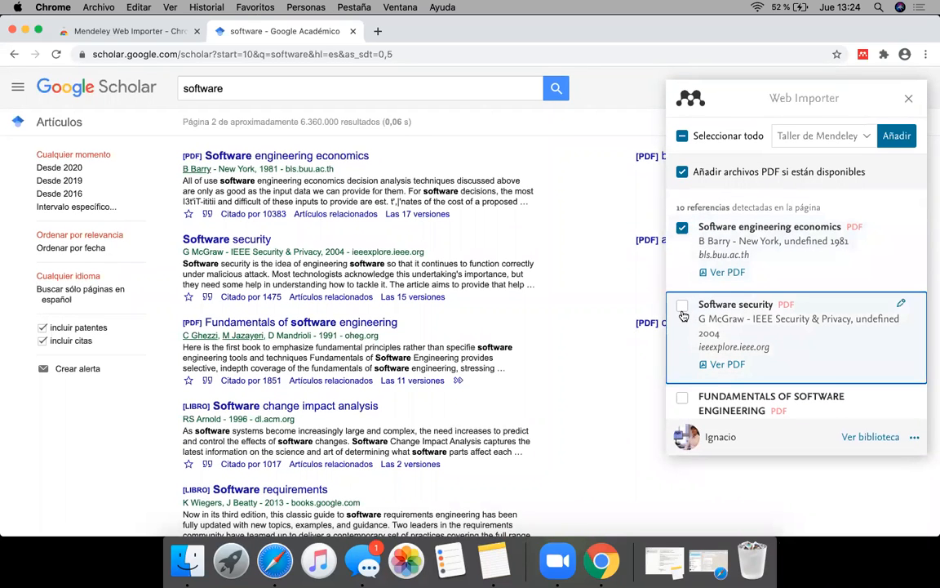
click(684, 316)
click(691, 132)
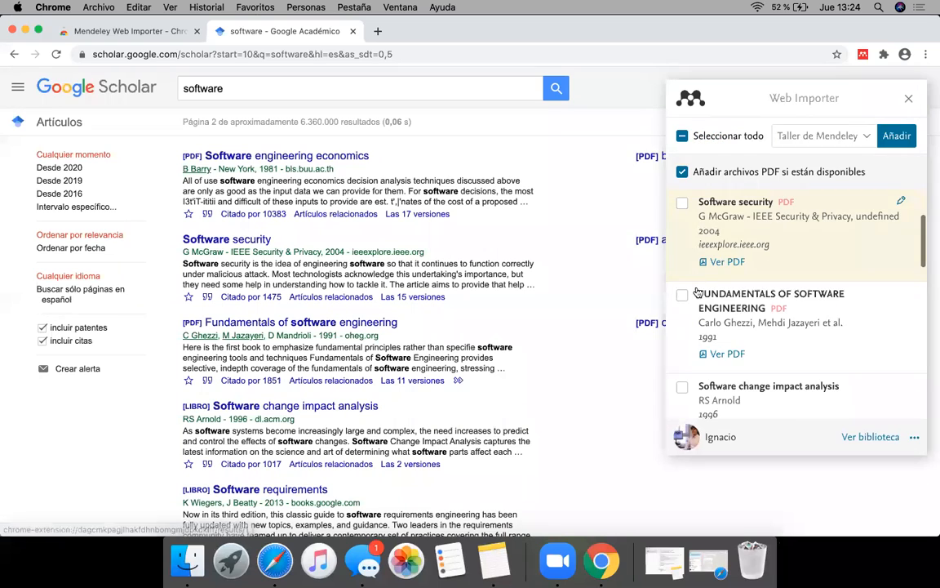
click(682, 213)
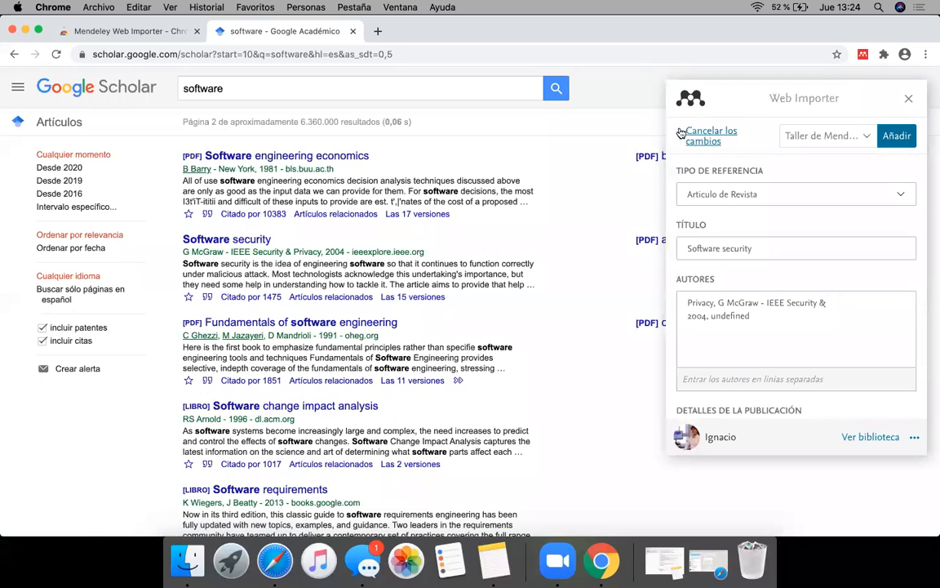
click(692, 132)
Step: Add Software security and Fundamentals of Software Engineering to the selection and import the selected references into Taller de Mendeley
click(682, 204)
click(682, 294)
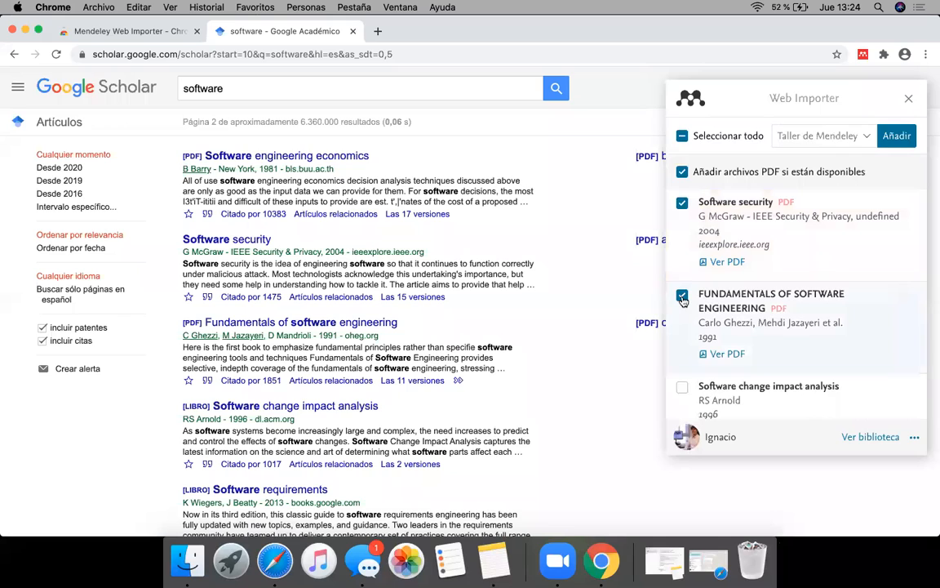
click(897, 140)
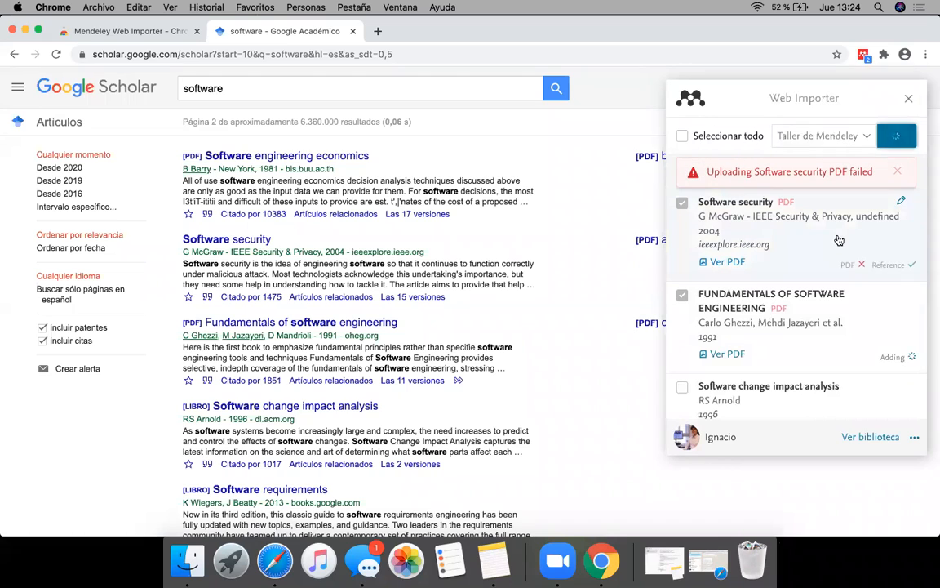
click(898, 174)
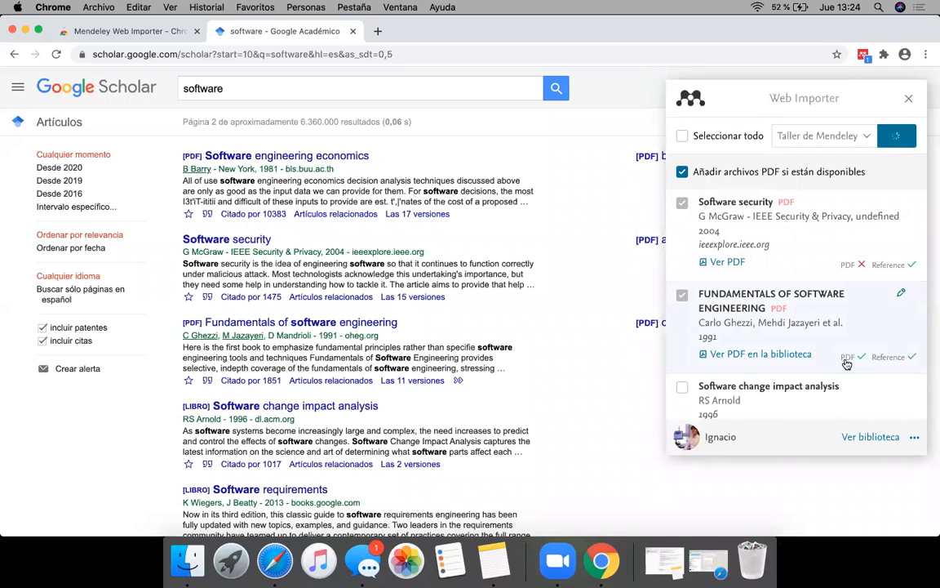
Step: Go to the Taller de Mendeley folder in the Mendeley library and examine the details of Fundamentals of Software Engineering
click(867, 438)
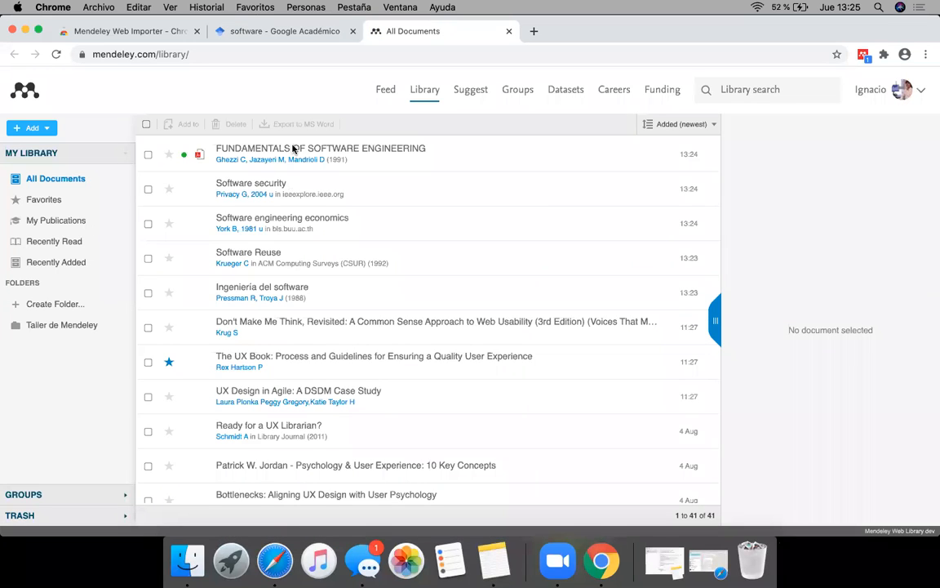
click(48, 325)
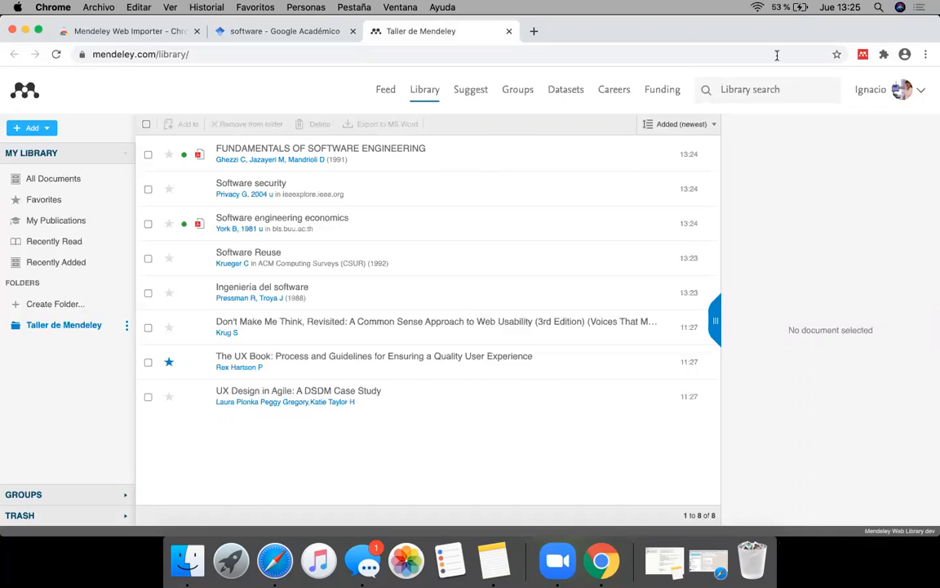
click(328, 152)
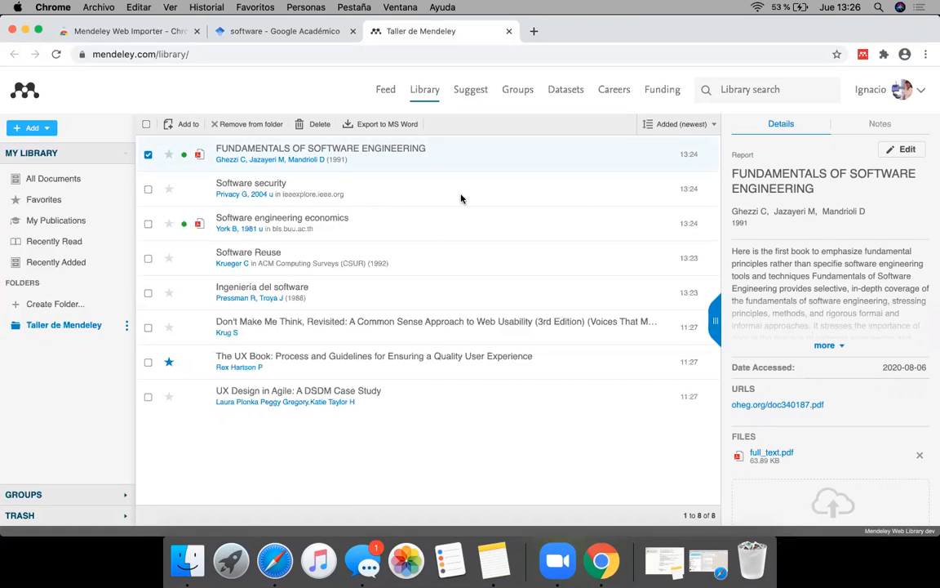
scroll(861, 302, down, 1)
scroll(860, 304, up, 1)
Step: Change the document's title to "Fundamentals of SOFTWARE ENGINEERING" and save the details
click(906, 150)
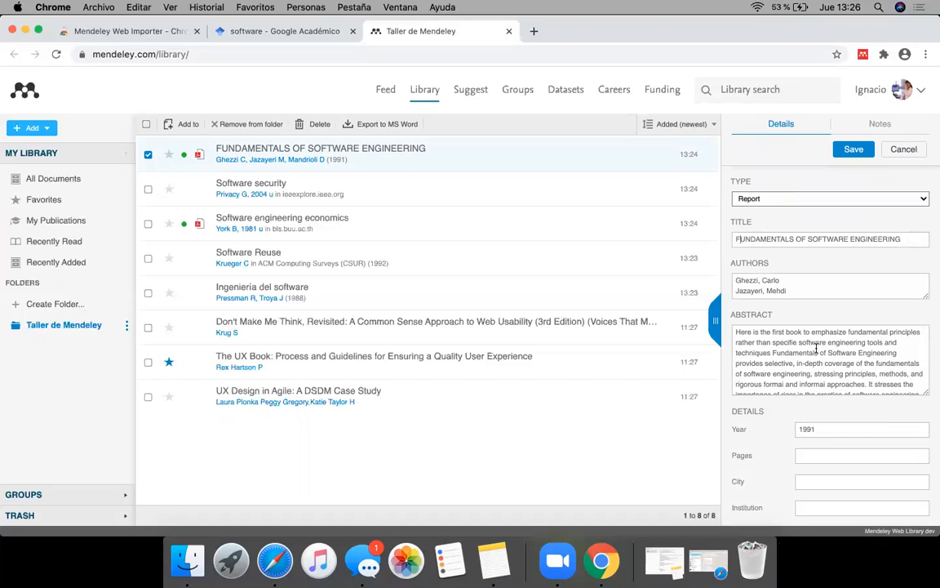
text(undamentals)
key(Delete)
key(Delete)
key(Delete)
key(Delete)
key(Delete)
key(Delete)
key(Delete)
key(Delete)
key(Delete)
key(Delete)
key(Delete)
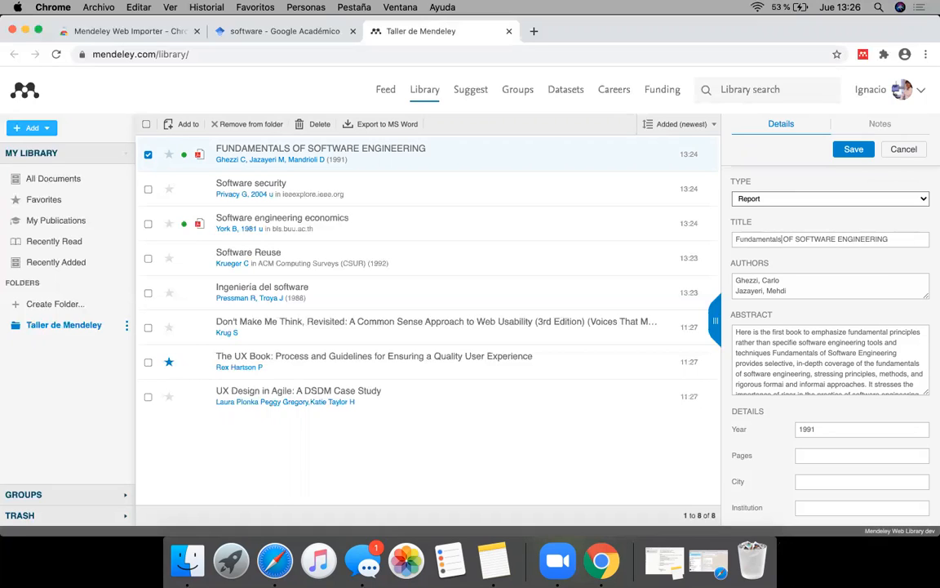
key(Delete)
key(Delete)
text(of)
key(Delete)
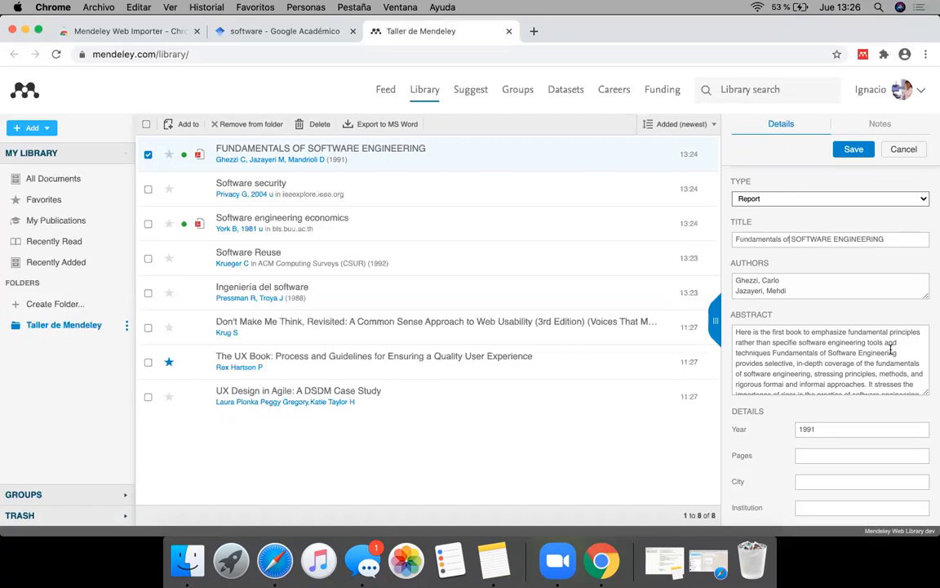
click(854, 149)
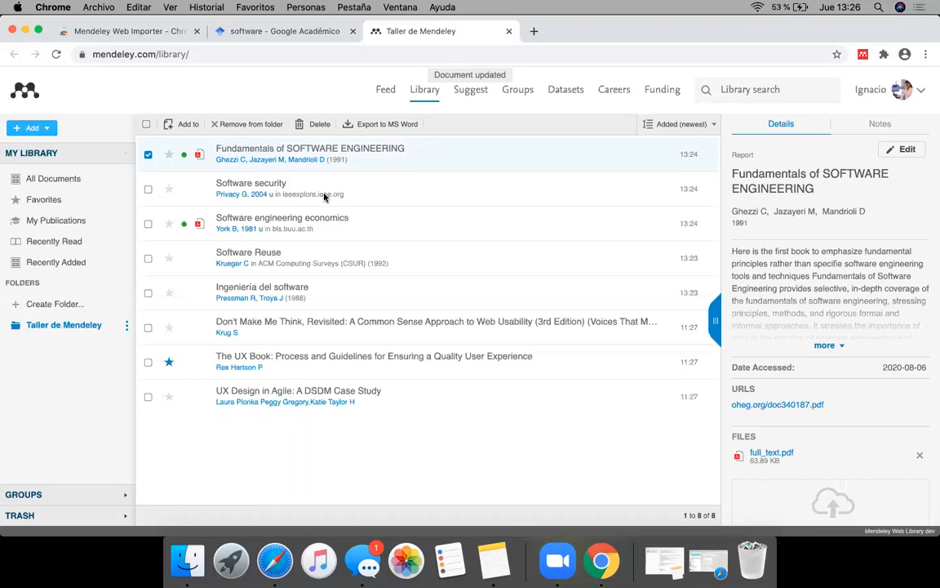
Step: Examine the editable details of Software engineering economics and leave them without saving
click(315, 217)
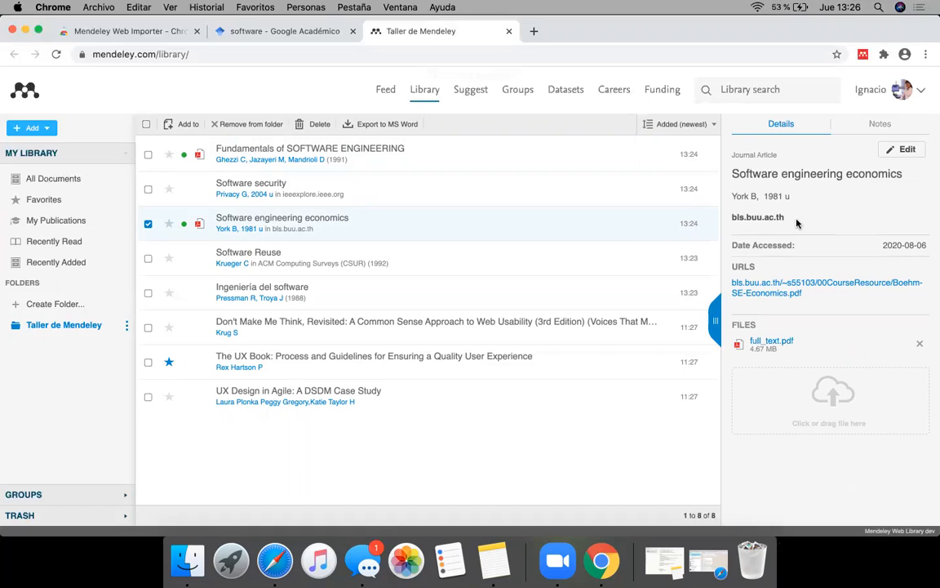
click(903, 149)
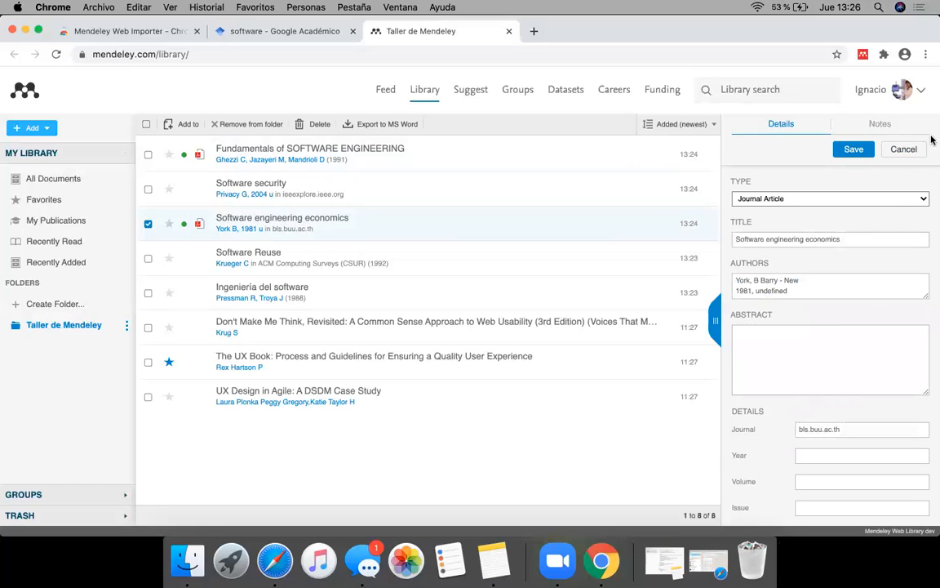
click(903, 149)
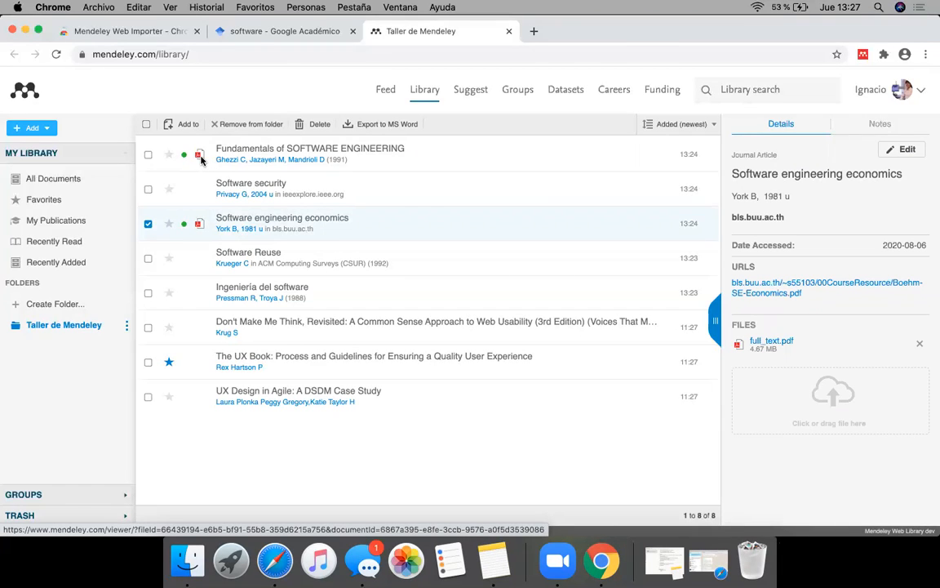
Step: Open the PDF of Fundamentals of SOFTWARE ENGINEERING in the viewer and look through its summary and contents
click(200, 156)
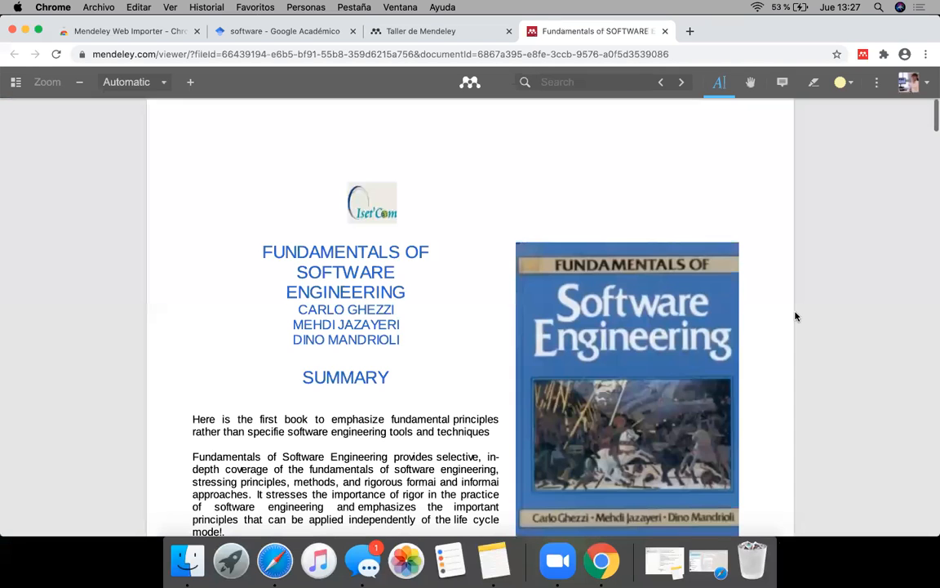
scroll(804, 361, down, 10)
scroll(804, 363, down, 20)
scroll(804, 363, down, 15)
scroll(803, 363, up, 20)
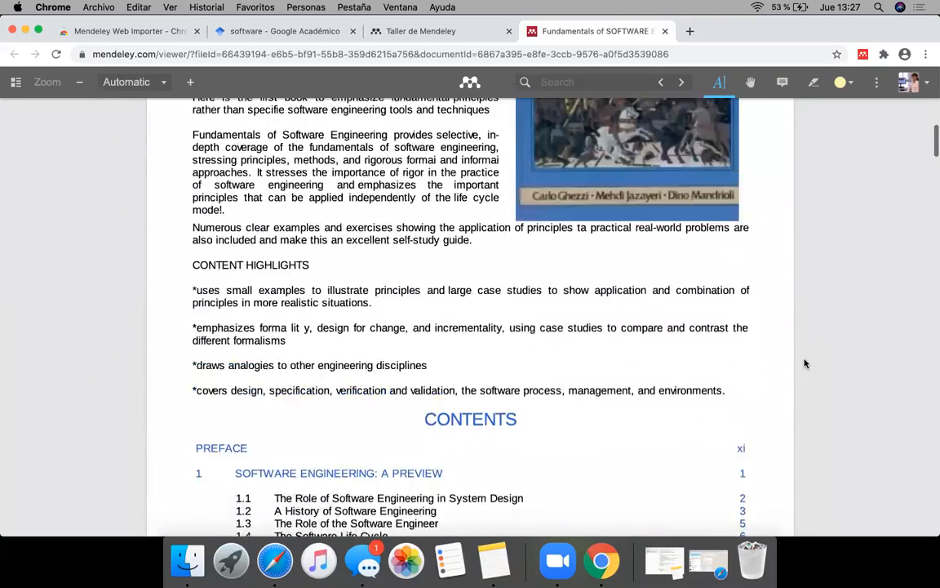
scroll(804, 363, up, 3)
Step: Highlight the first sentence of the Summary in yellow and attach a note reading "Citar en el parrafo 1."
click(813, 81)
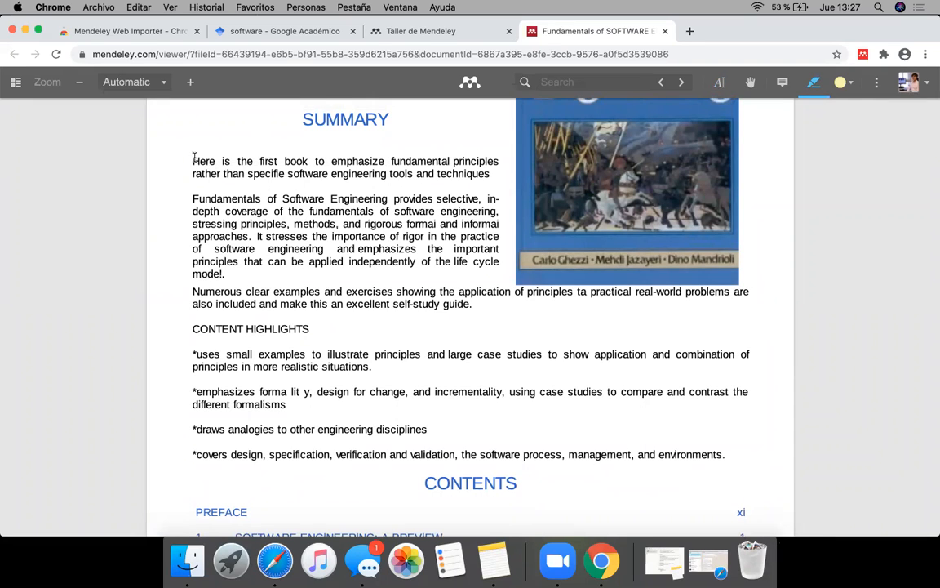
drag(349, 161, 489, 175)
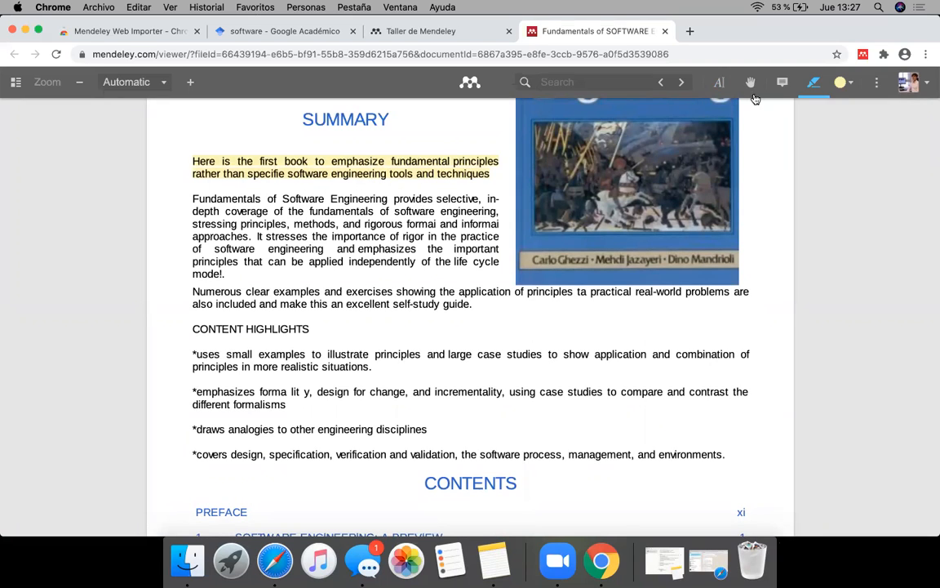
click(782, 82)
click(377, 172)
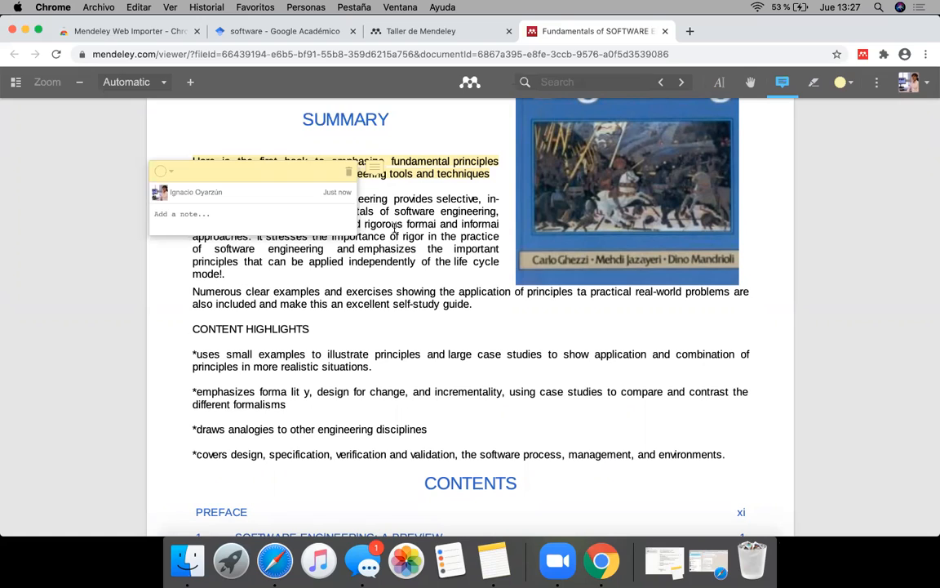
text(Citar en el parrafo 1.)
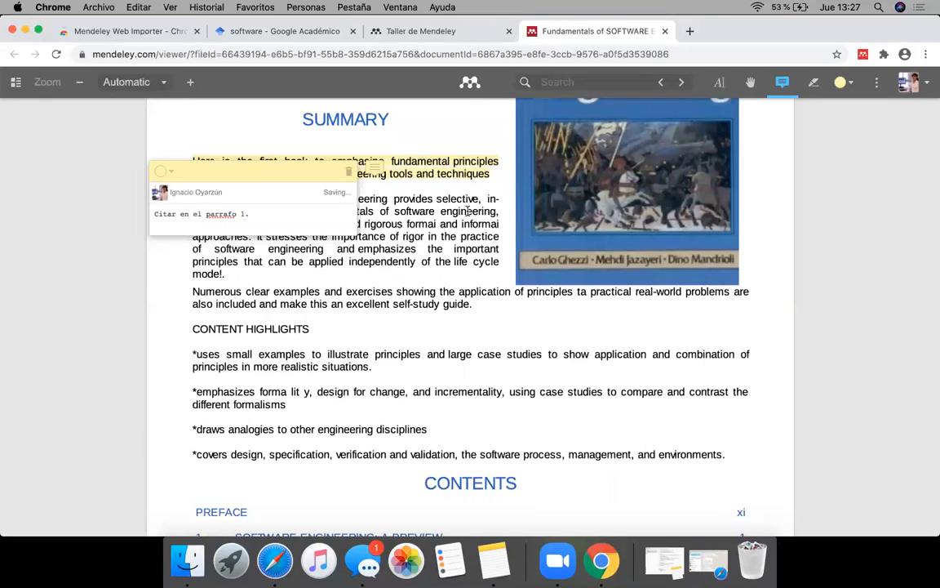
Step: Set the annotation colour to red and highlight "Numerous clear examples and exercises showing the app" below the Summary paragraph
click(375, 189)
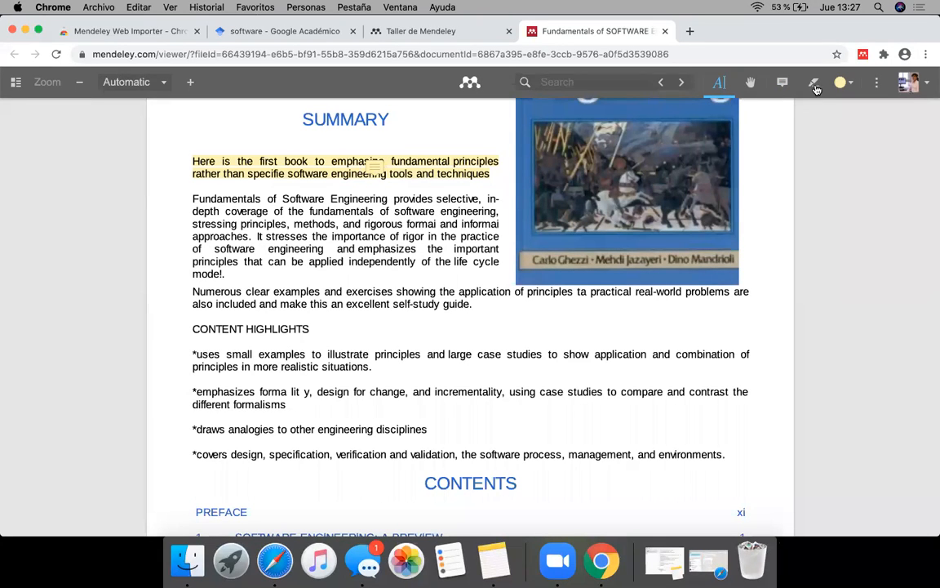
click(845, 82)
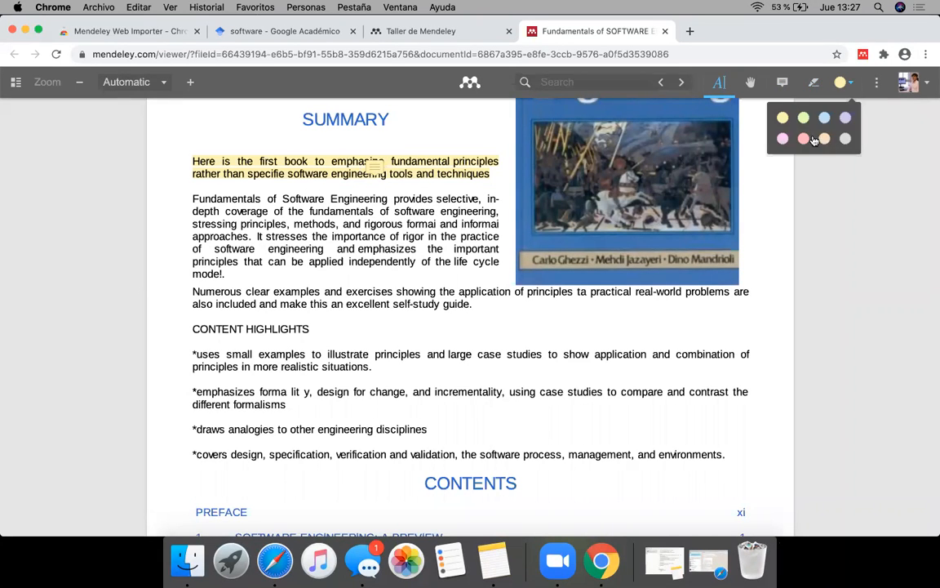
click(802, 139)
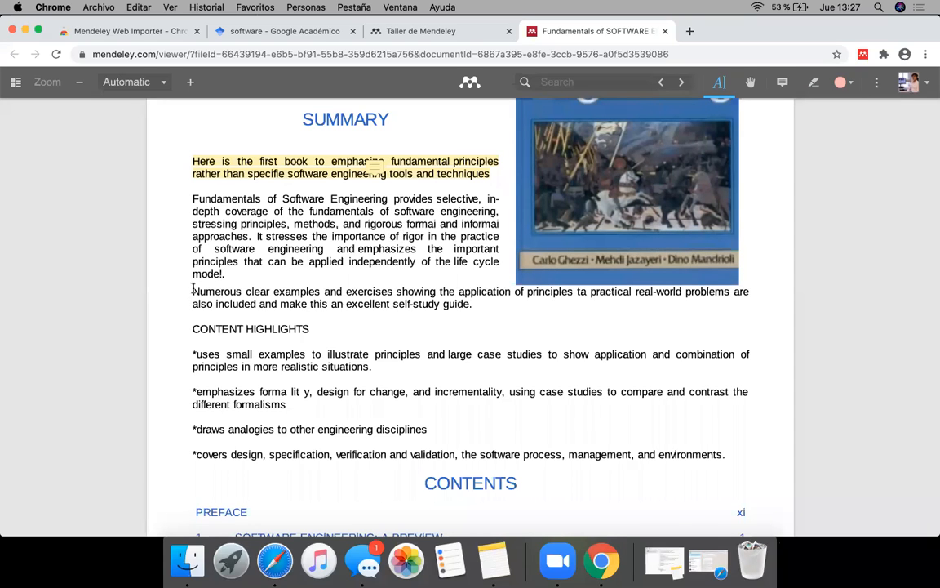
drag(192, 291, 473, 306)
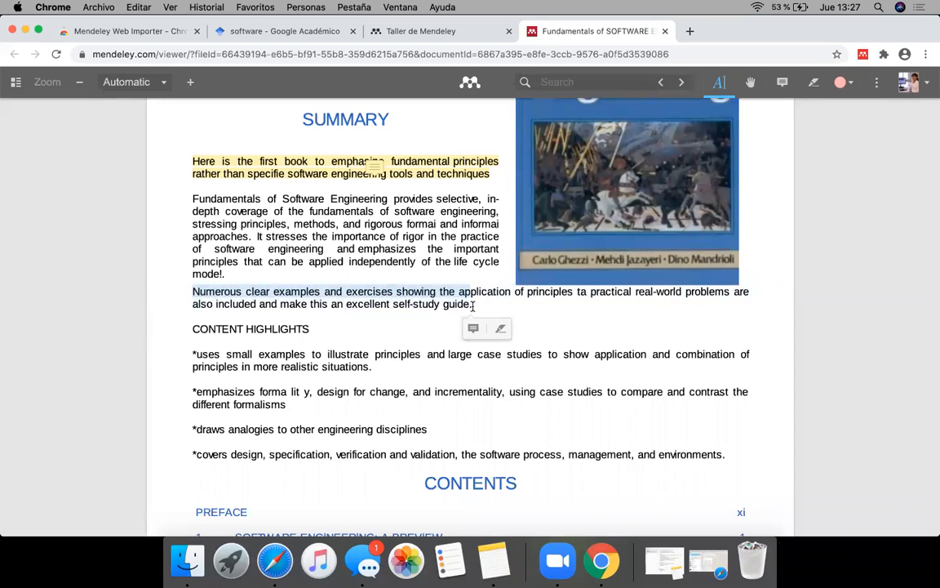
click(463, 292)
click(815, 85)
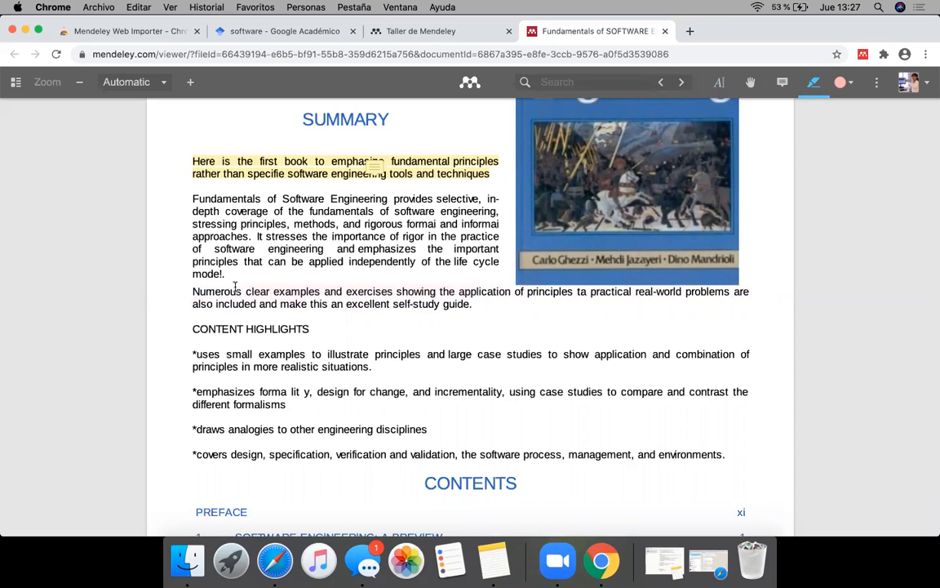
drag(193, 289, 475, 294)
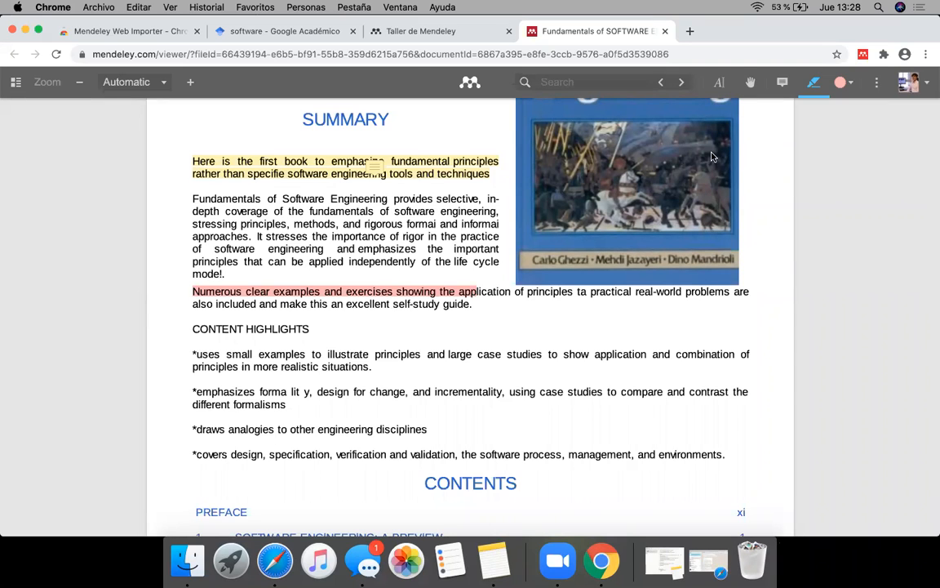
Step: Close and reopen the PDF of Fundamentals of SOFTWARE ENGINEERING from the library to check its saved annotations
click(665, 31)
double_click(209, 232)
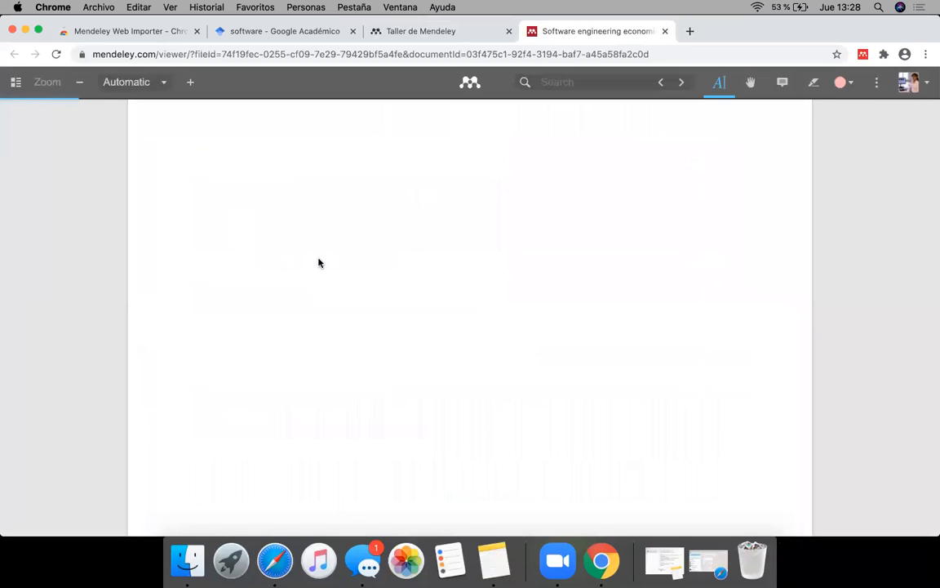
click(441, 34)
click(203, 153)
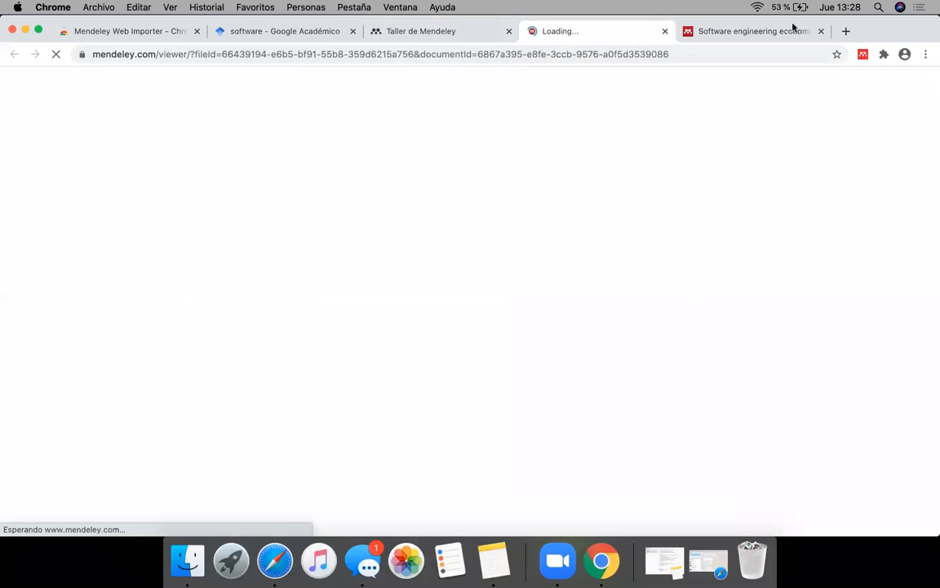
click(821, 31)
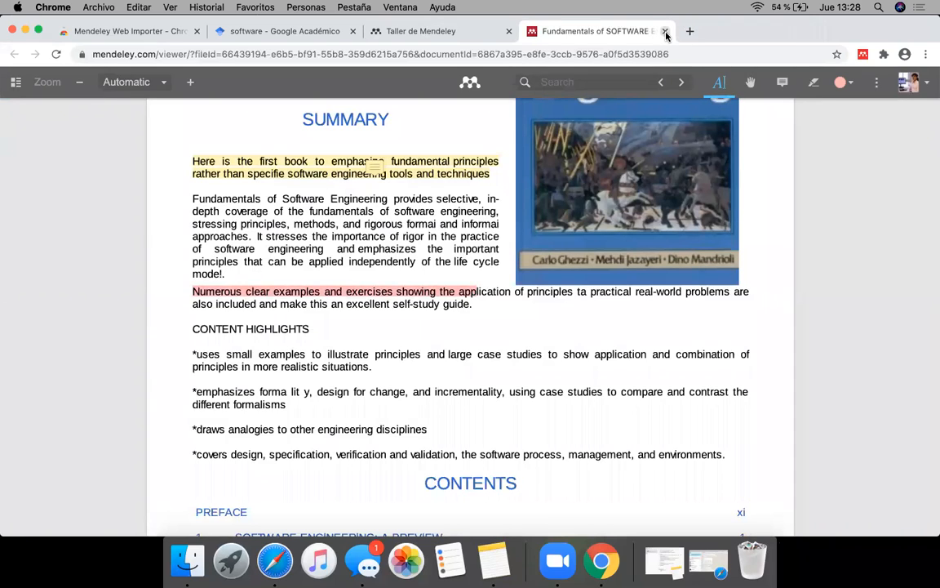
Step: View the download and print options for the annotated PDF, then close the viewer
click(877, 82)
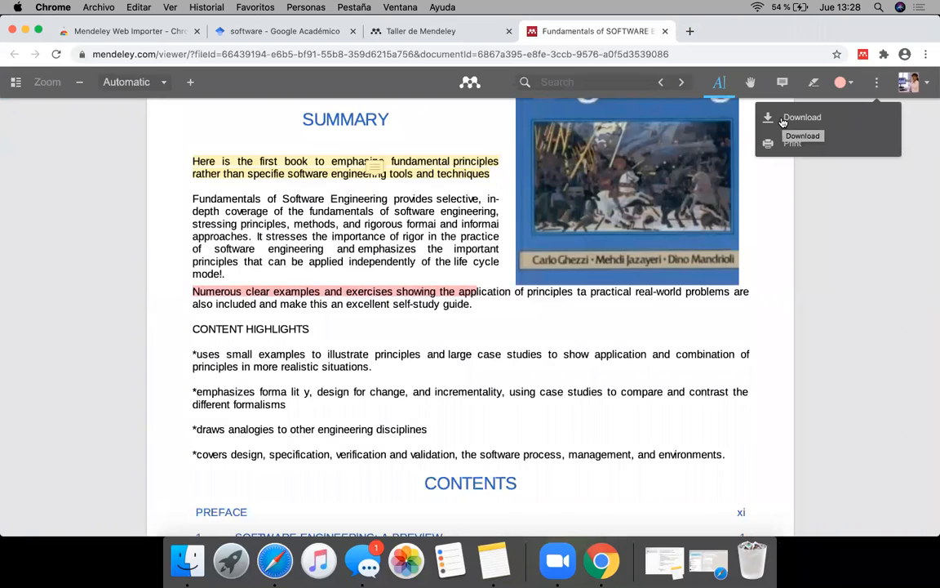
click(812, 239)
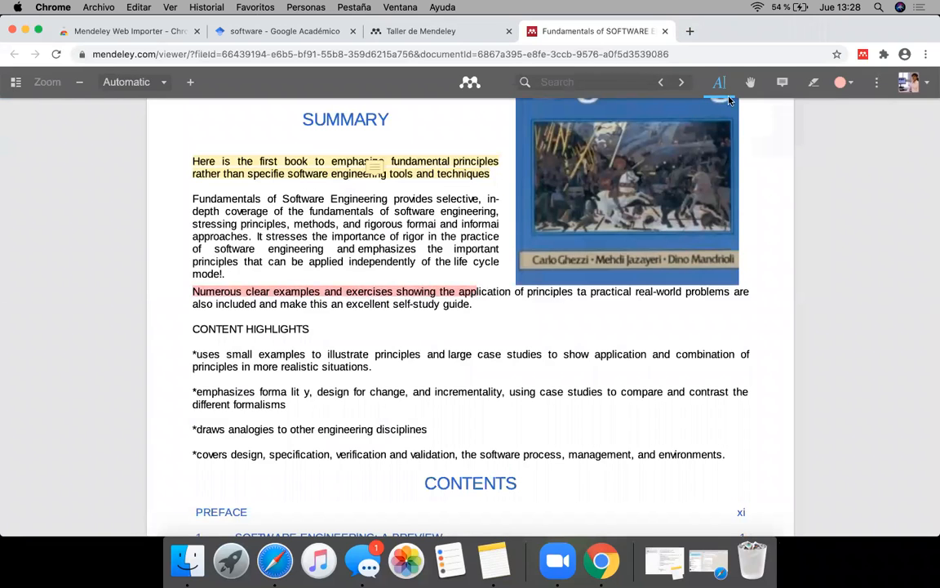
click(665, 32)
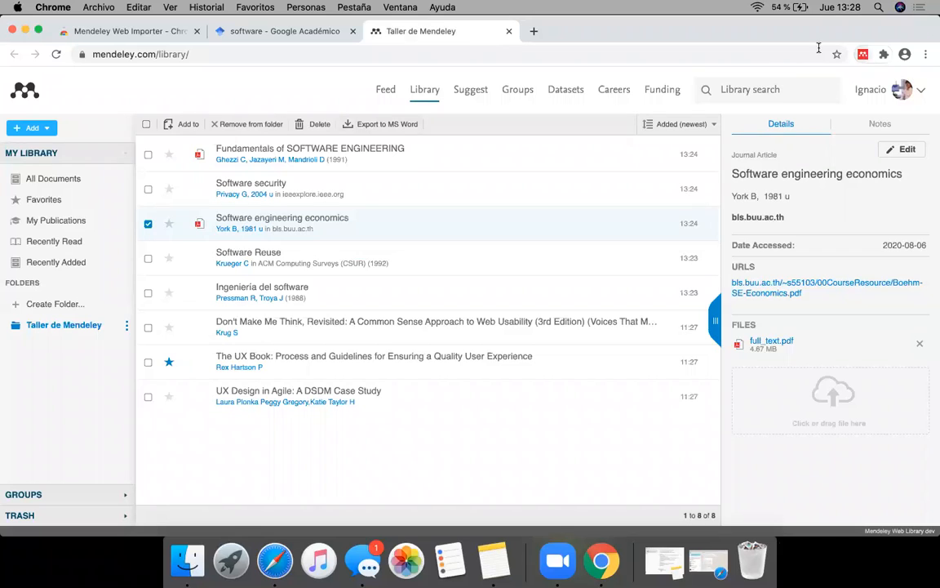
Step: Dismiss the Web Importer on the Google Scholar results and switch that page to YouTube
click(293, 31)
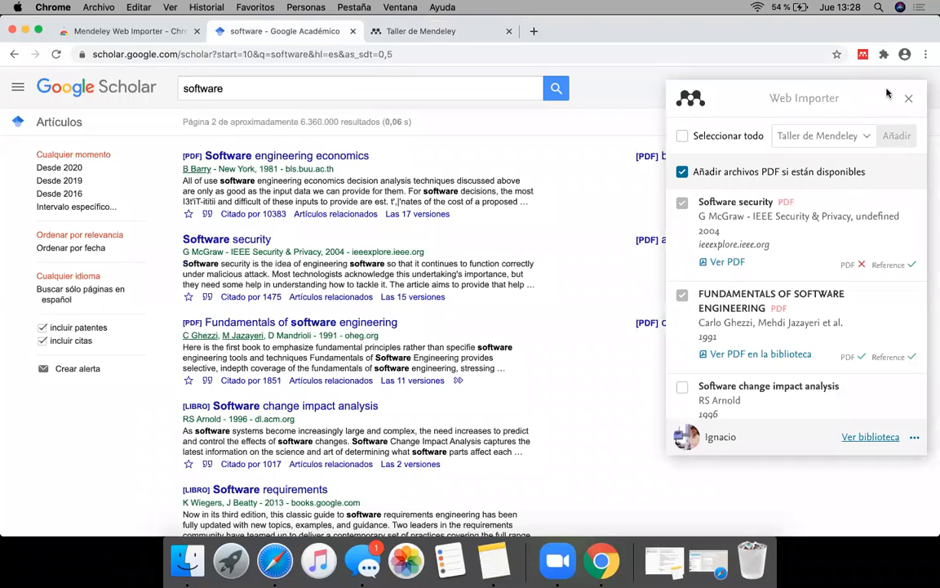
click(911, 101)
click(596, 47)
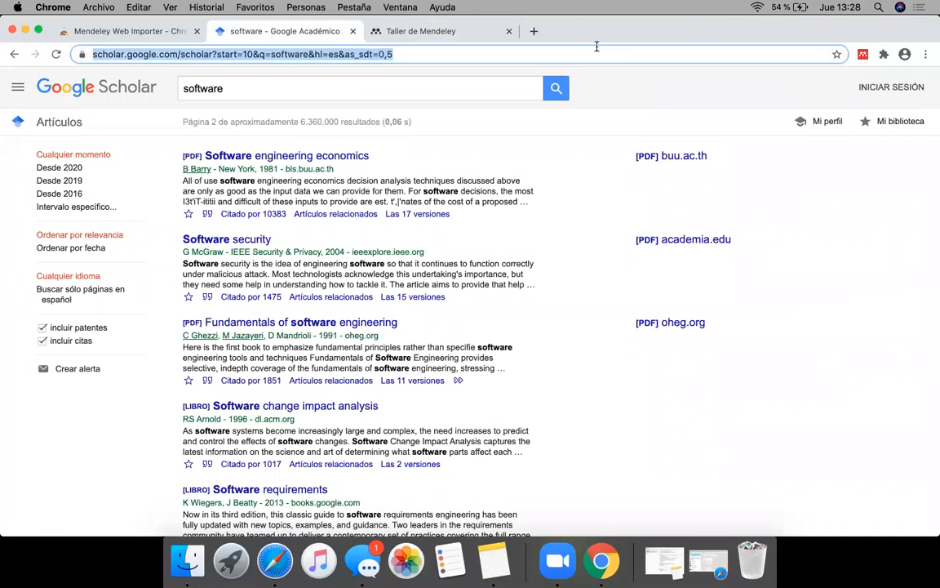
text(you)
key(Return)
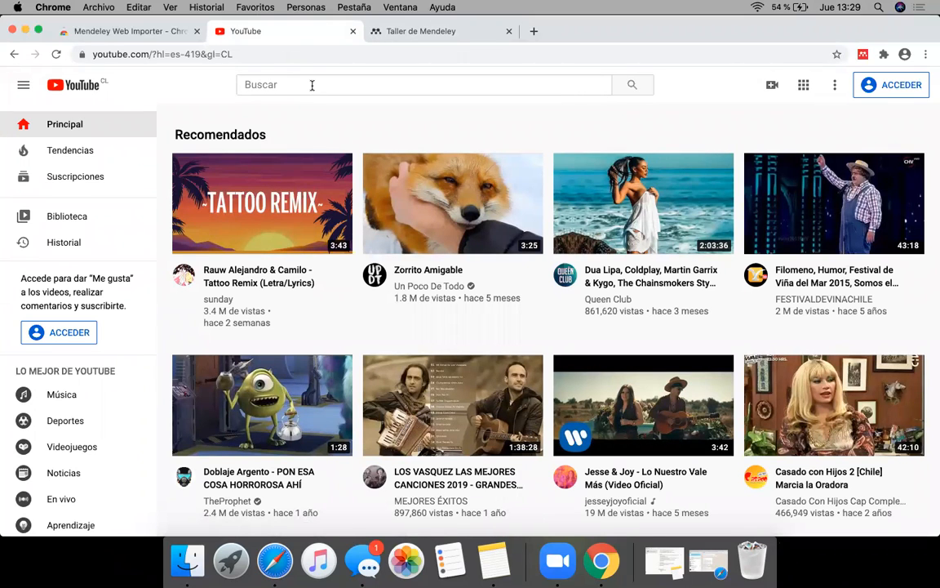
Step: Search YouTube for "software"
click(312, 85)
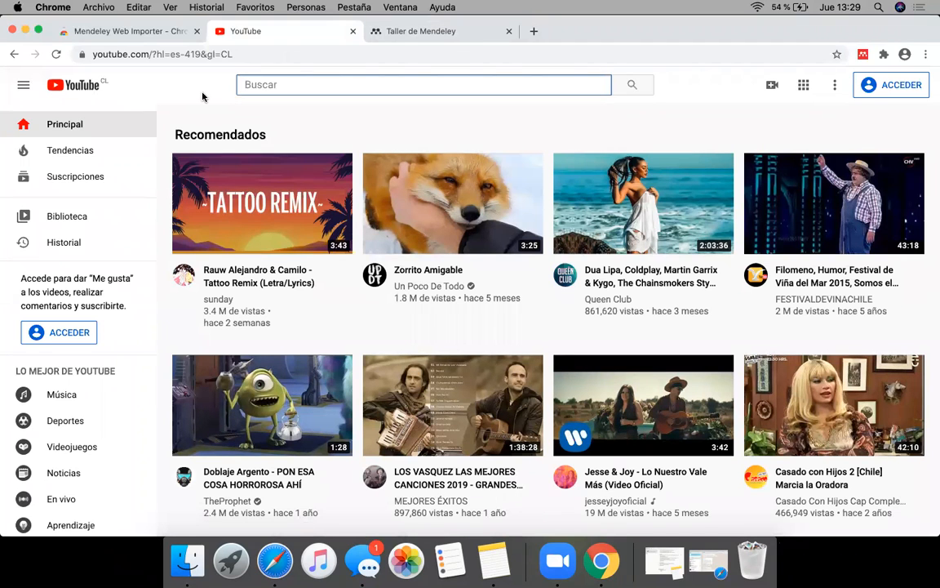
text(software)
key(Return)
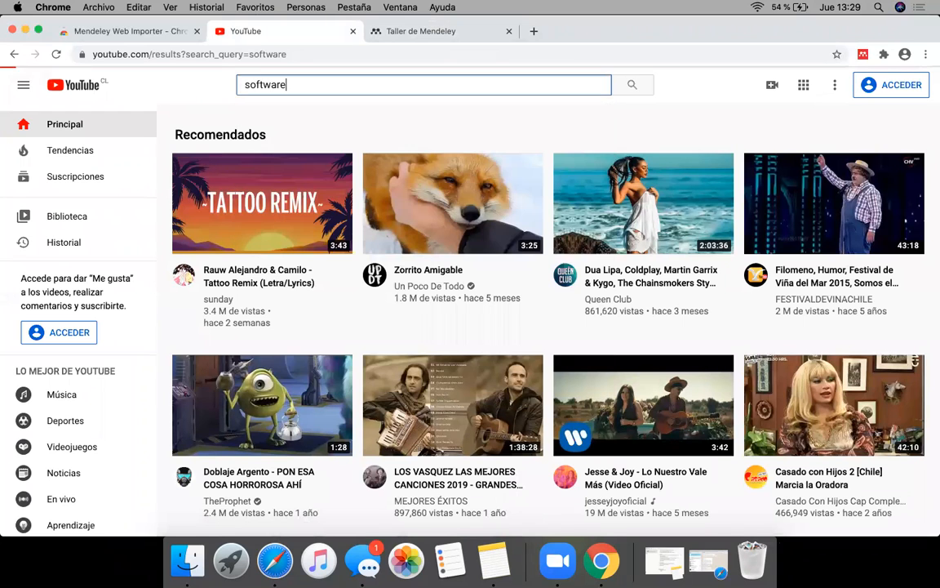
Step: Browse the video results and open "Richard Stallman, el mesías del software libre"
scroll(168, 295, down, 3)
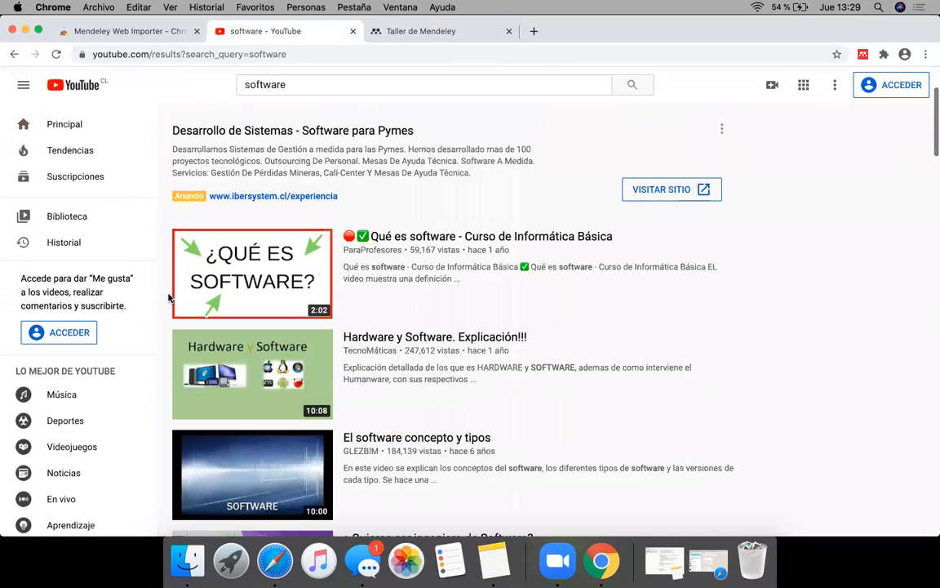
scroll(168, 297, down, 1)
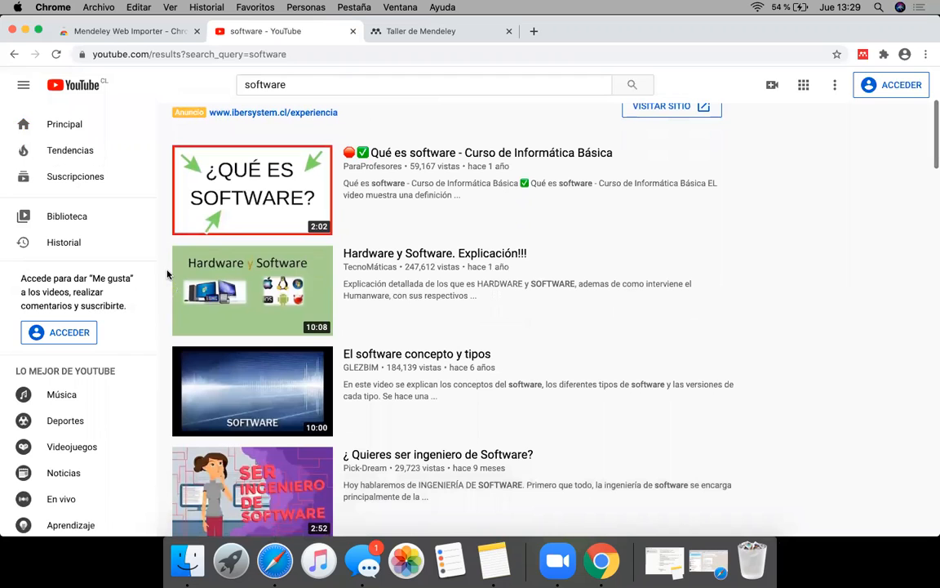
mouse_move(411, 245)
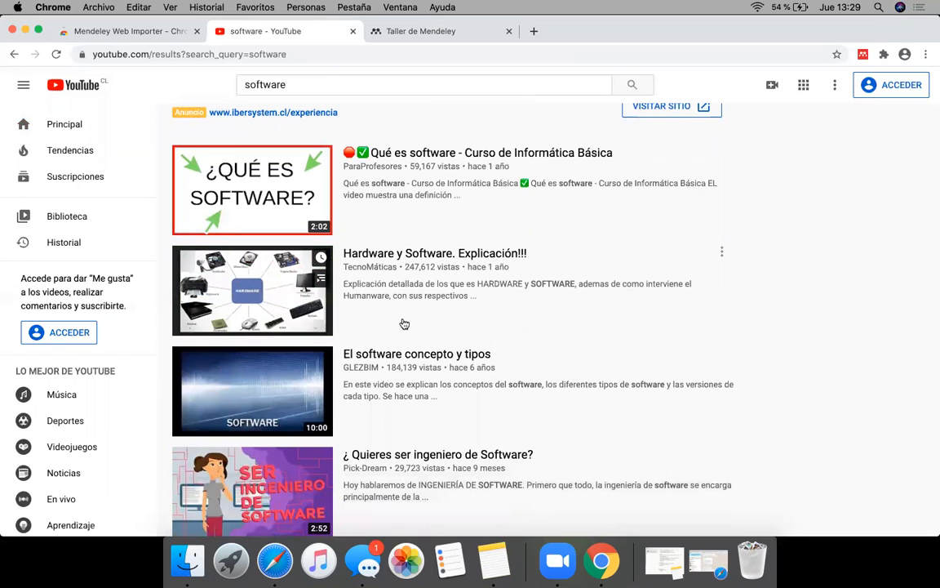
scroll(395, 382, down, 8)
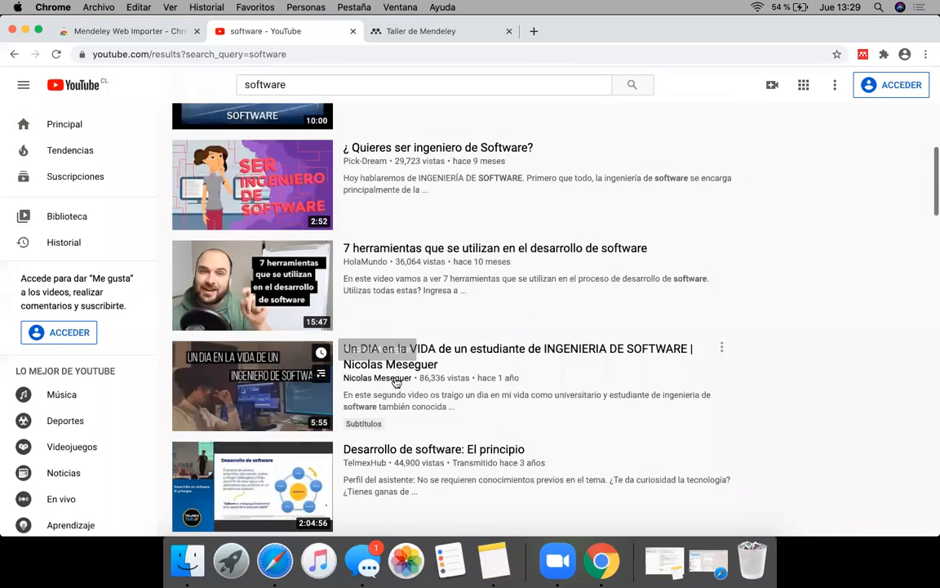
scroll(395, 382, down, 7)
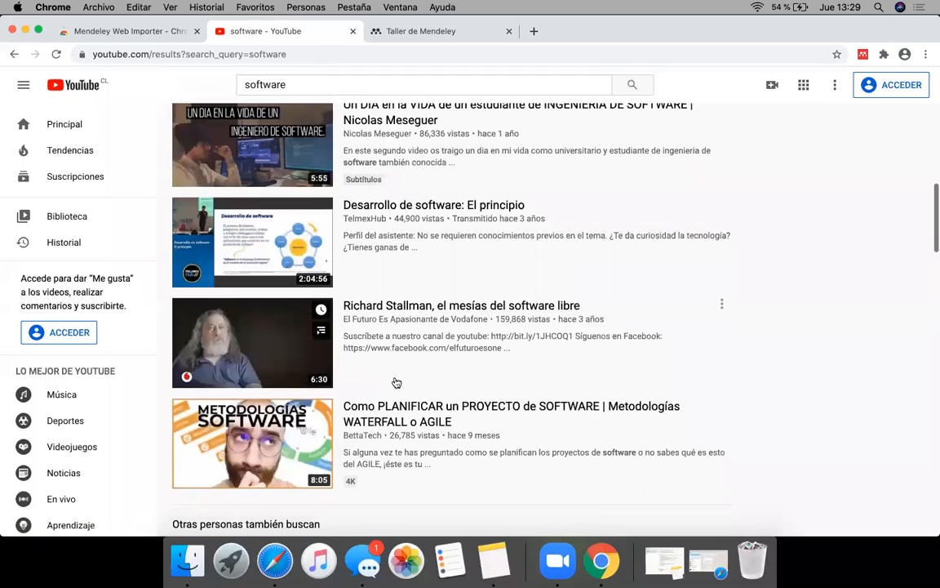
scroll(395, 381, down, 2)
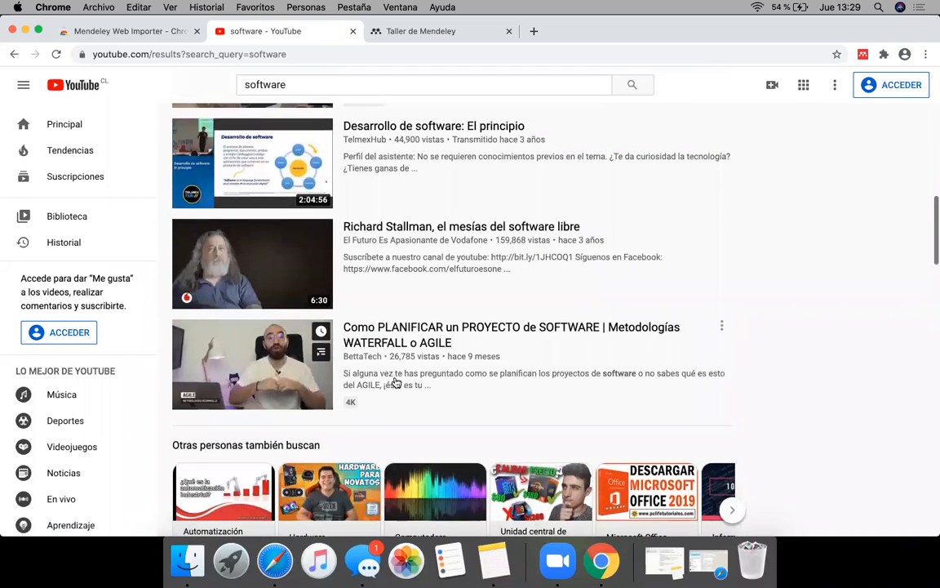
scroll(395, 381, up, 2)
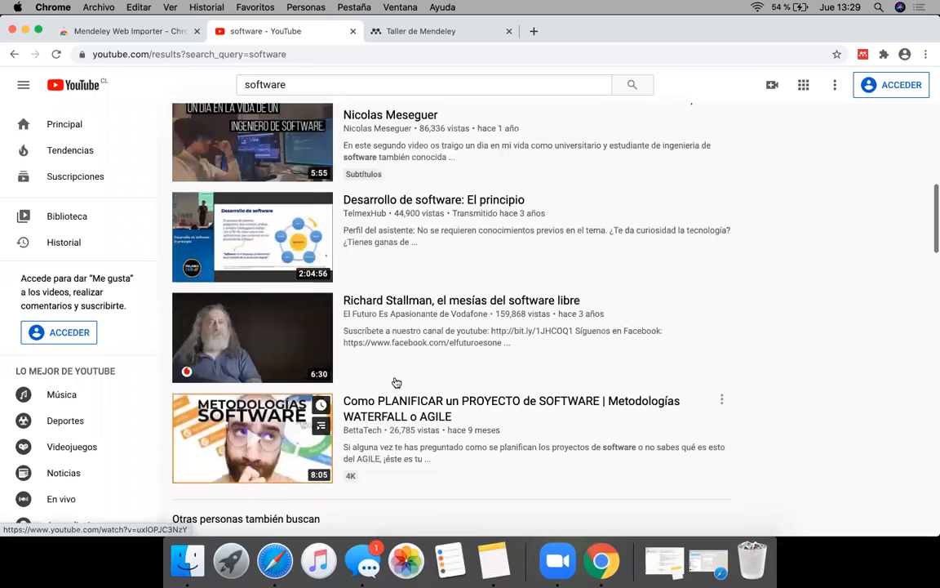
scroll(395, 382, up, 1)
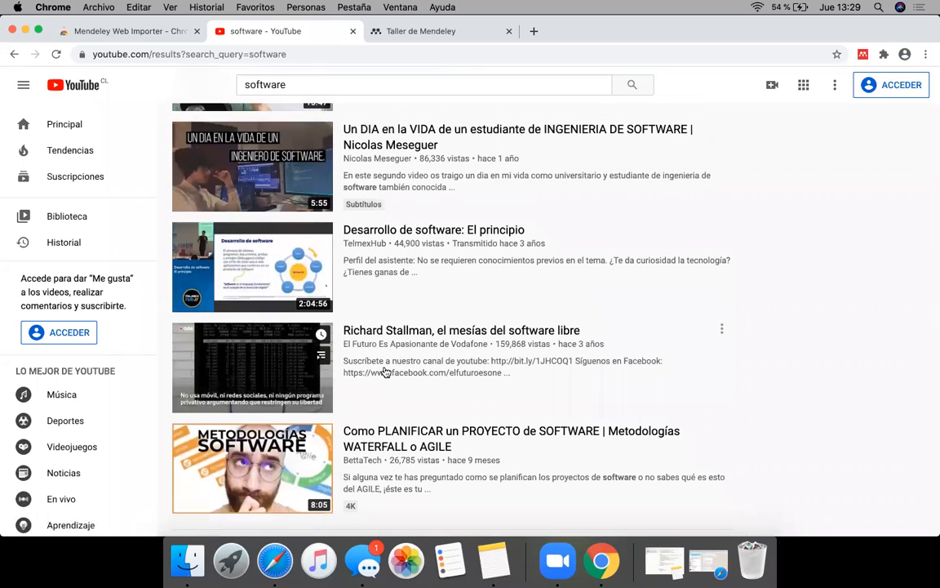
click(290, 384)
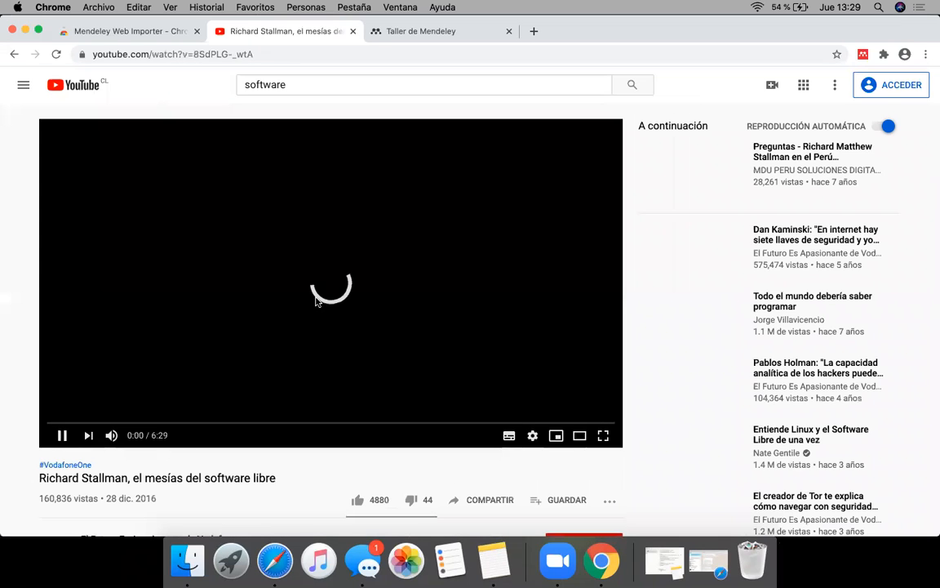
Step: Import the video's reference into the Taller de Mendeley collection with Web Importer
click(863, 55)
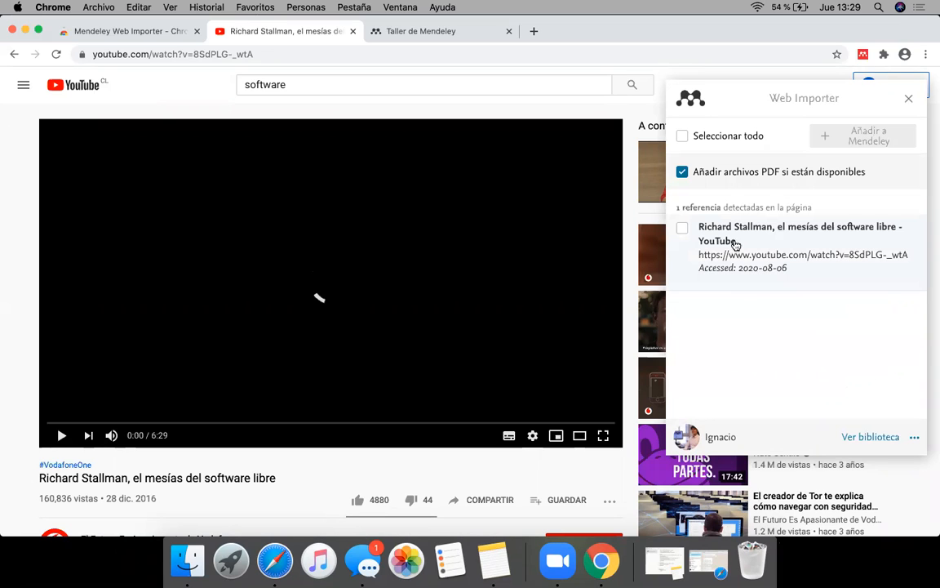
click(682, 228)
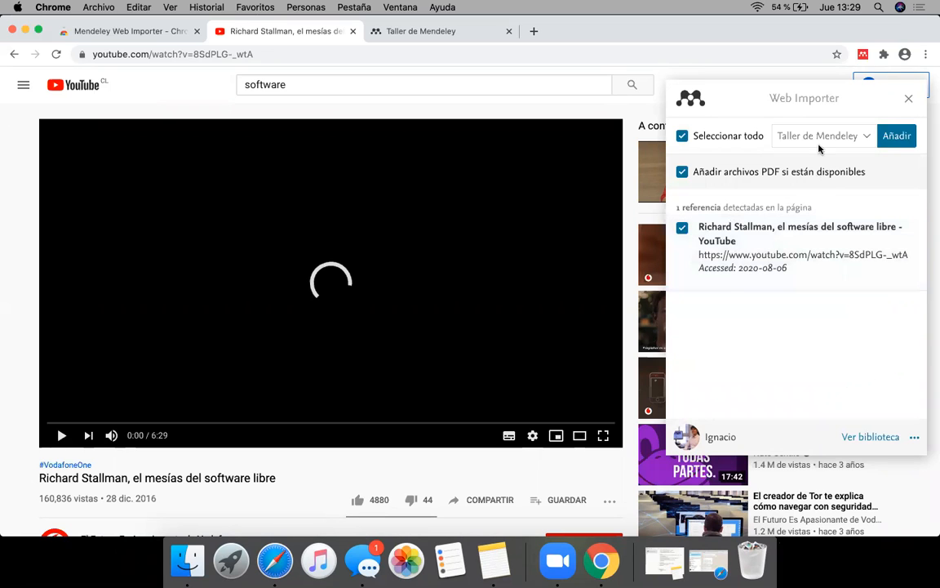
click(891, 141)
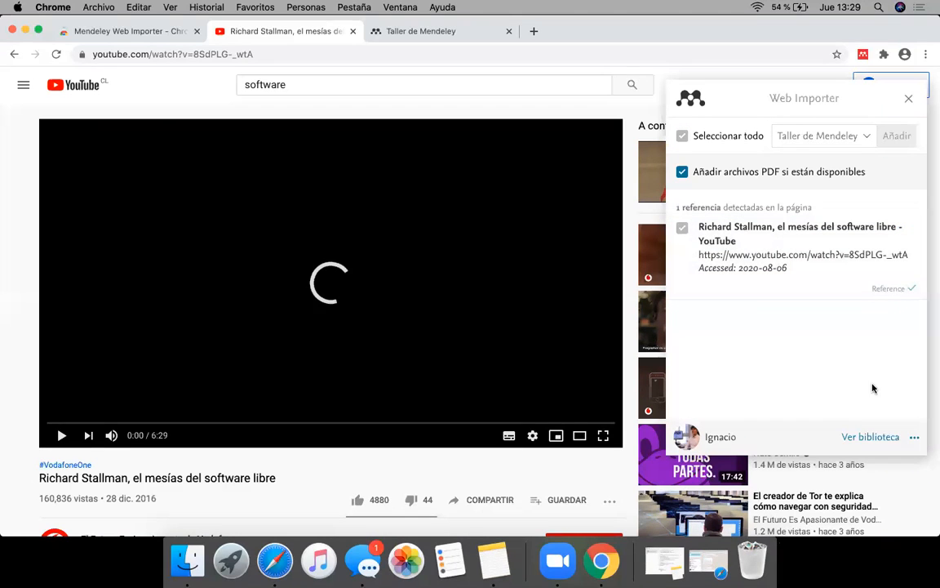
Step: In the library's Taller de Mendeley folder, change the imported YouTube video's reference type to Film
click(862, 438)
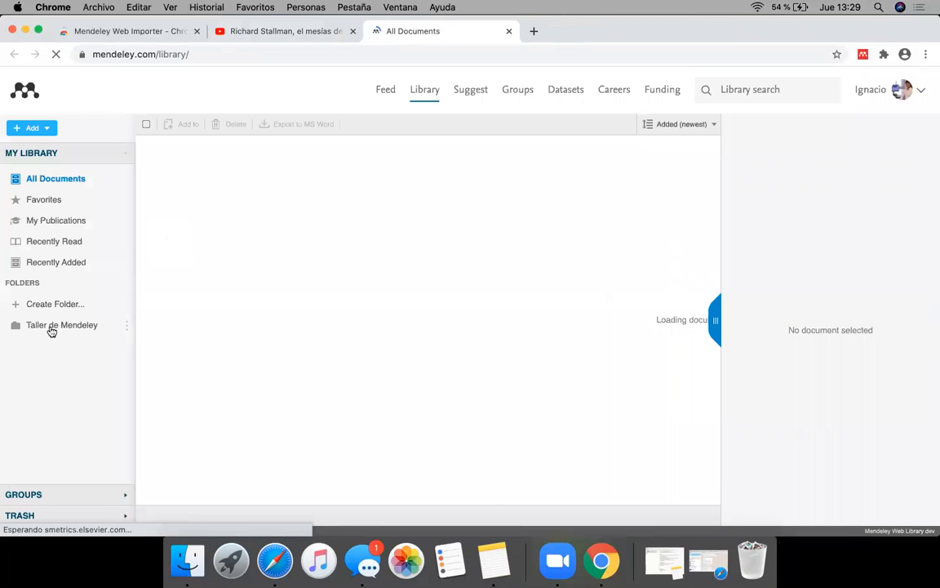
click(51, 329)
click(263, 156)
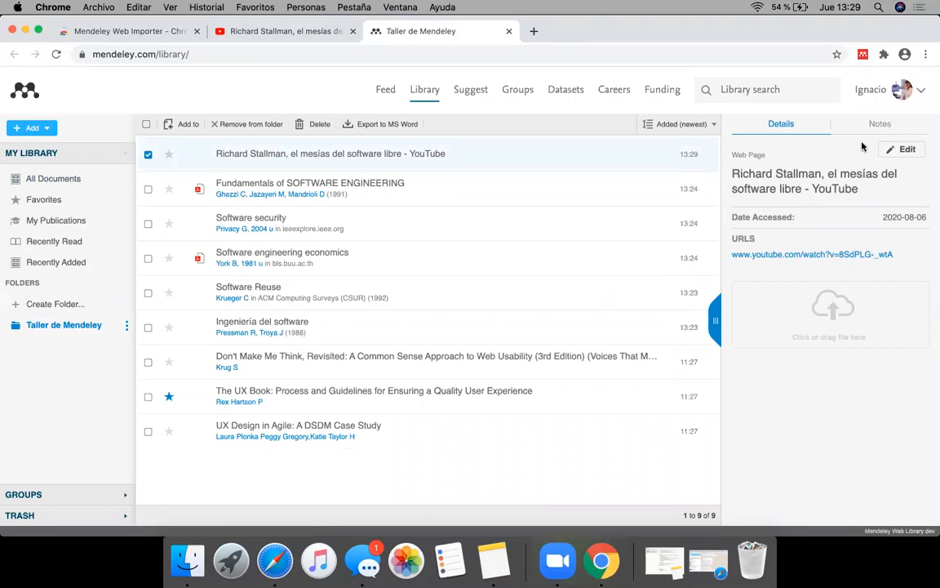
click(901, 148)
click(798, 198)
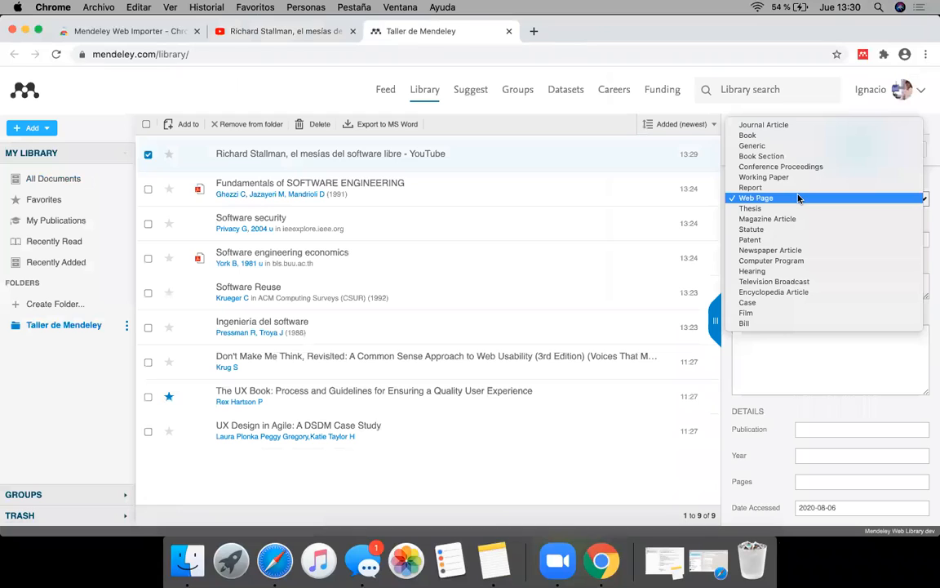
click(745, 312)
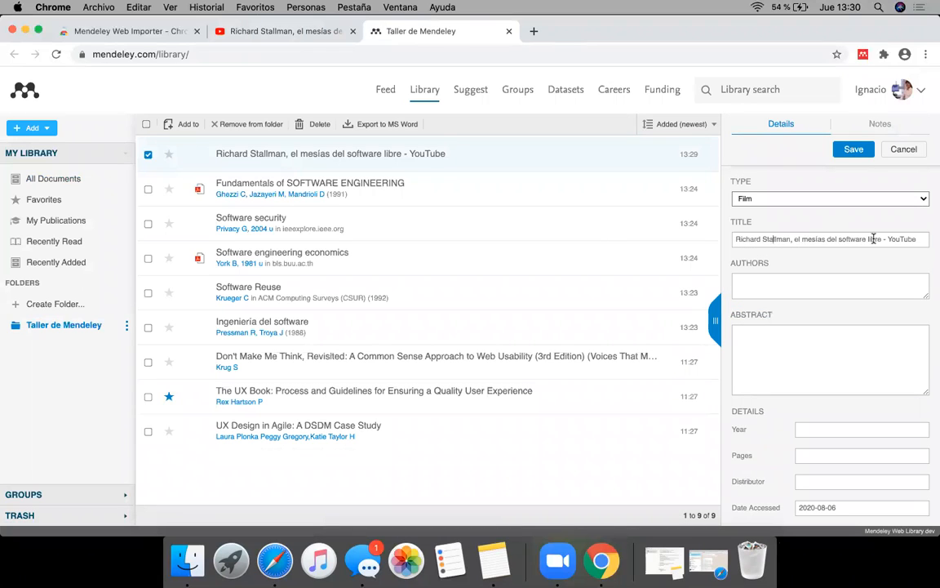
Step: Copy the channel name "El Futuro Es Apasionante de Vodafone" from the video page into the reference's authors and save the details
click(768, 285)
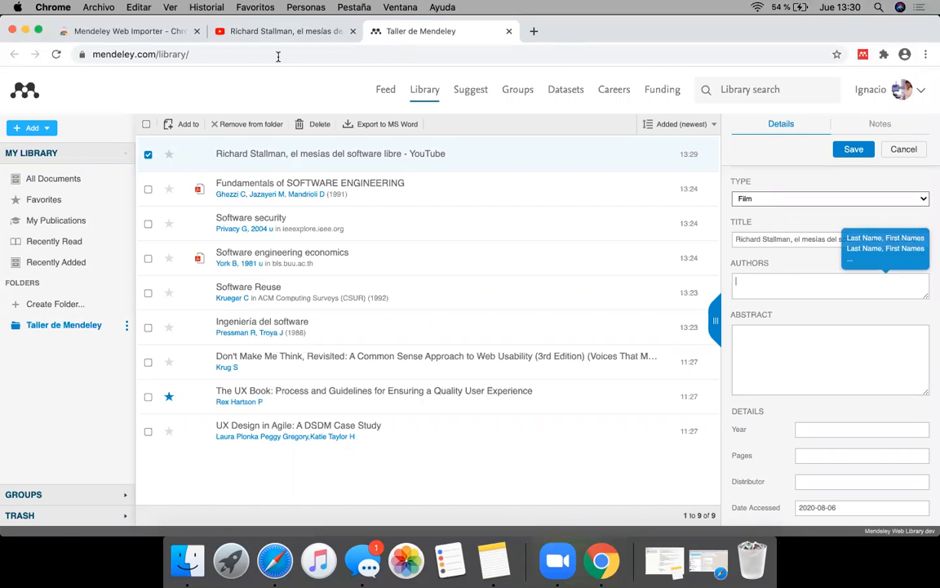
click(244, 30)
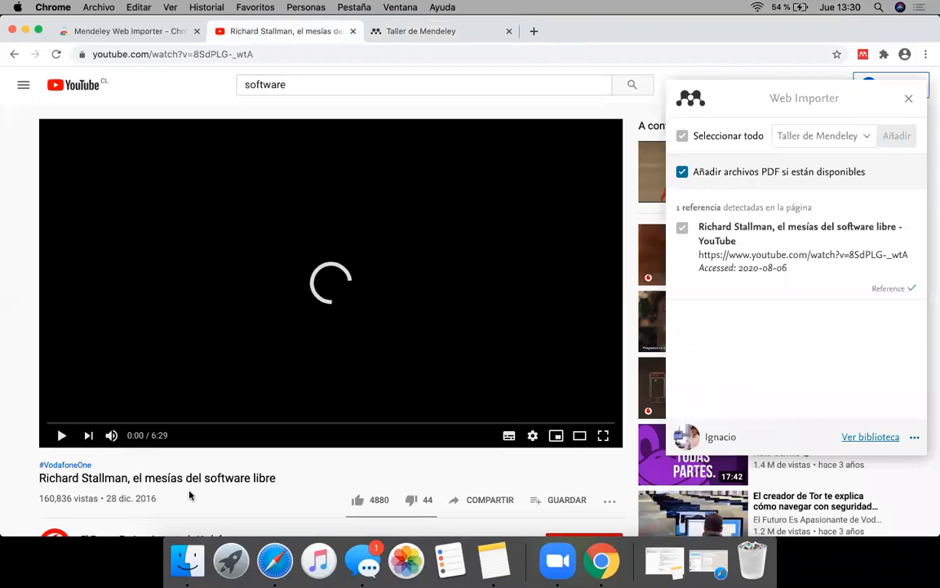
scroll(188, 493, down, 3)
drag(242, 411, 81, 409)
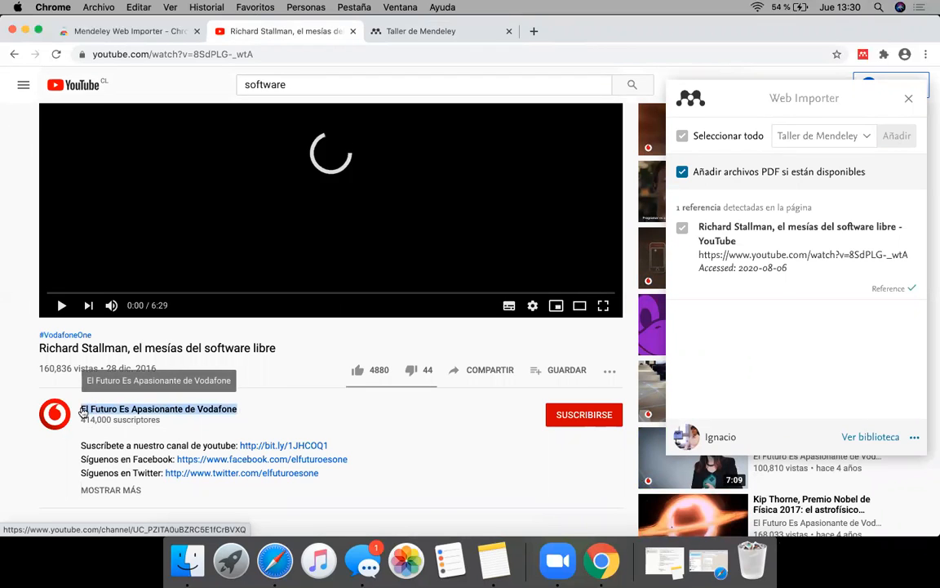
key(super+c)
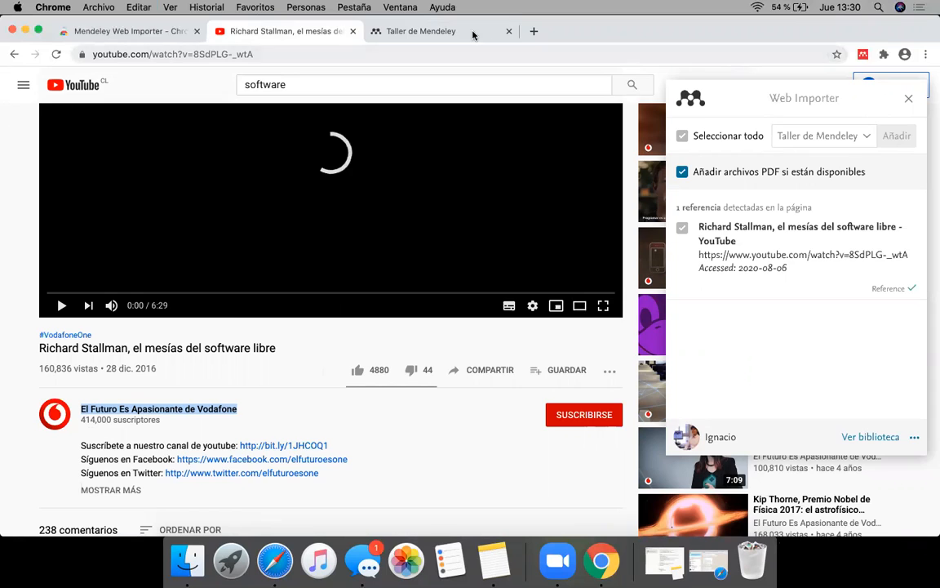
click(426, 33)
key(super+v)
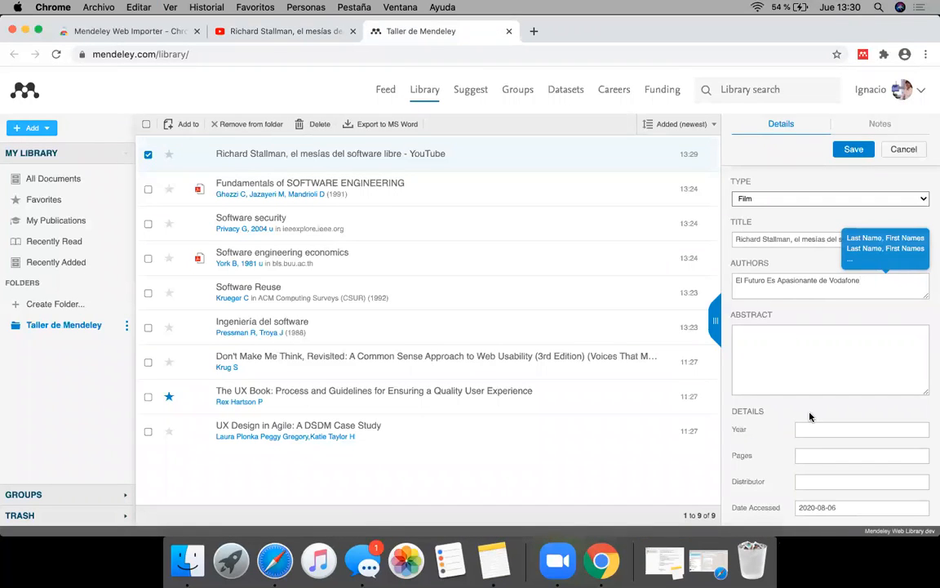
click(854, 148)
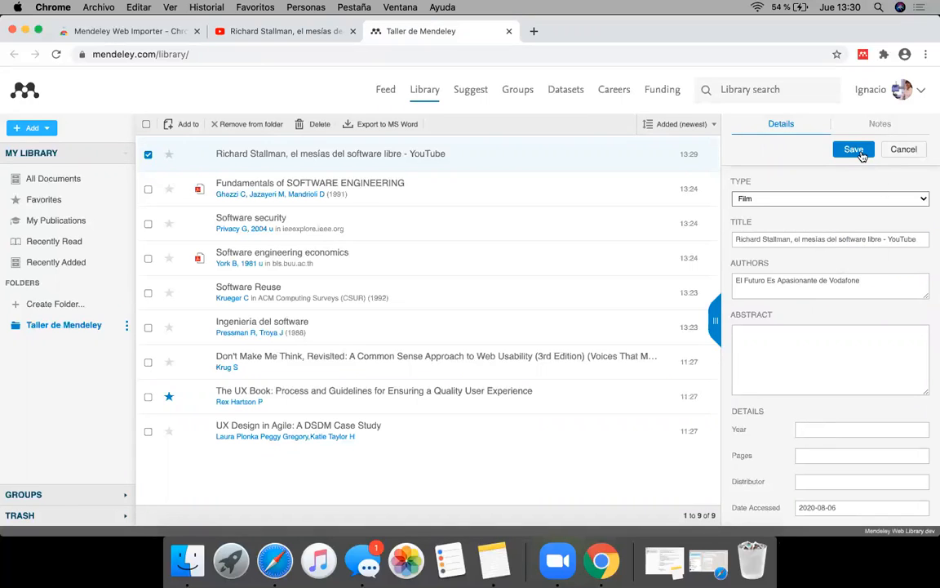
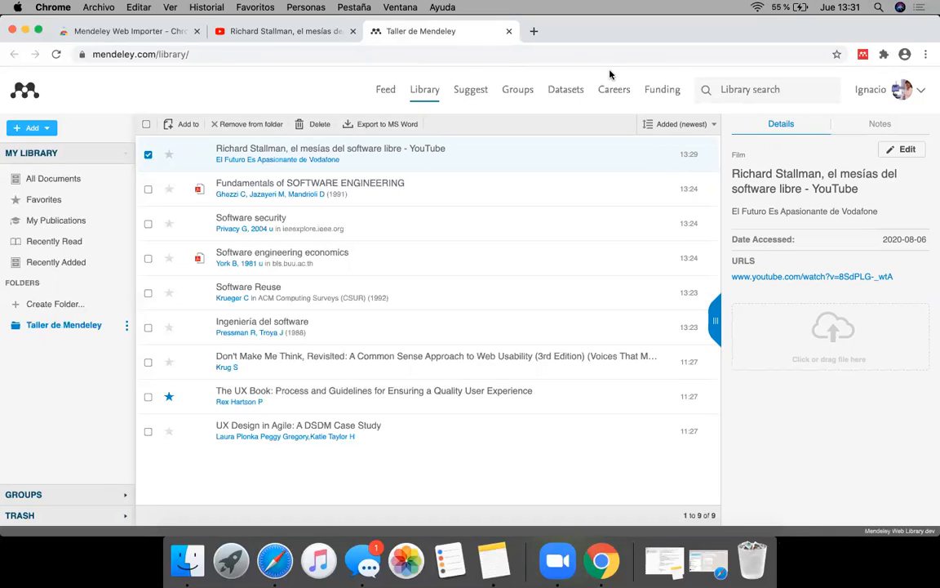
Step: Close the YouTube and Chrome Web Store pages, then search Google for .ris in a new tab
click(353, 31)
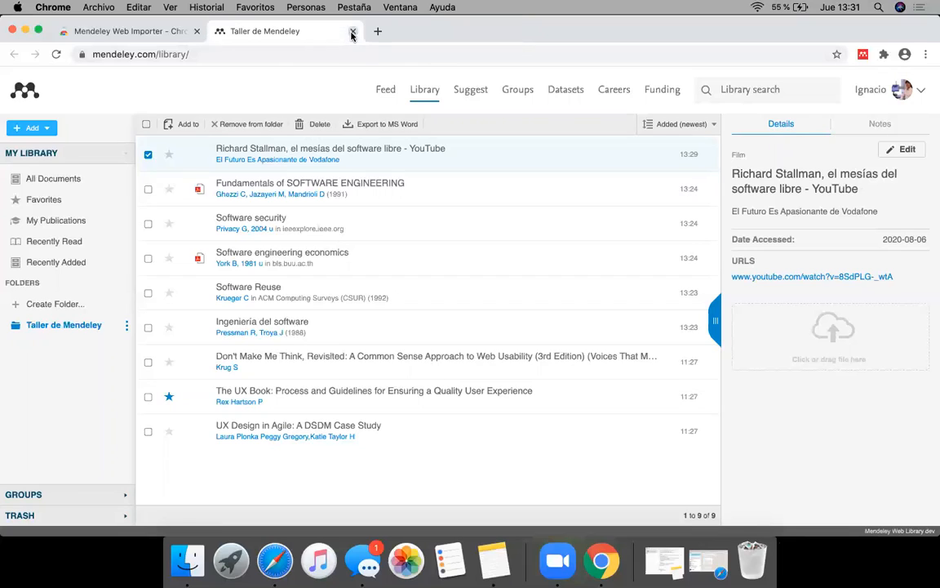
click(197, 31)
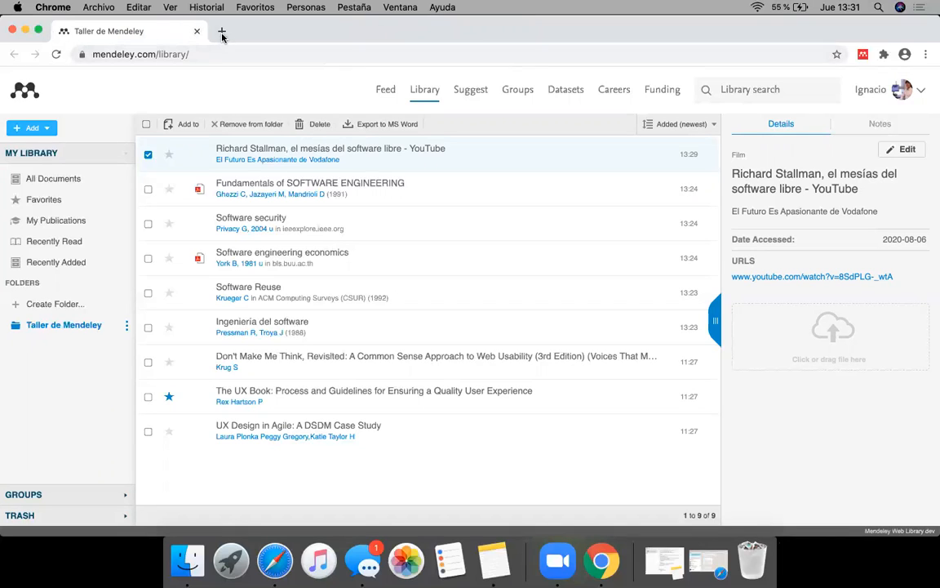
click(222, 33)
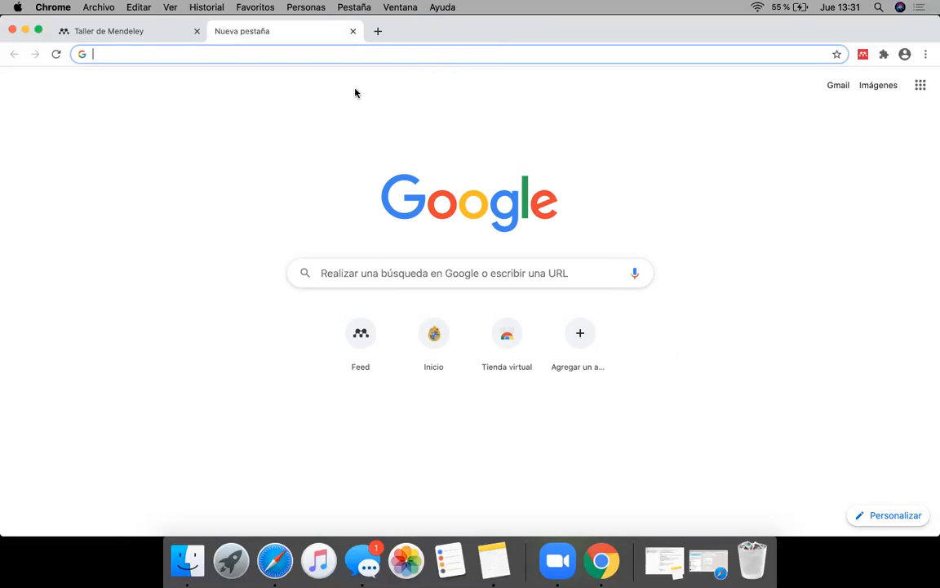
click(363, 271)
text(.ris)
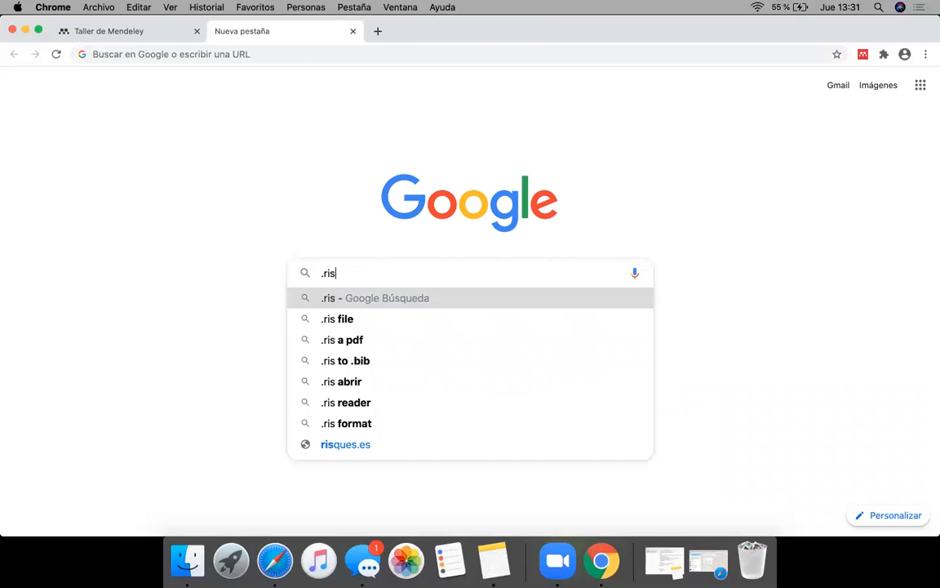
key(Return)
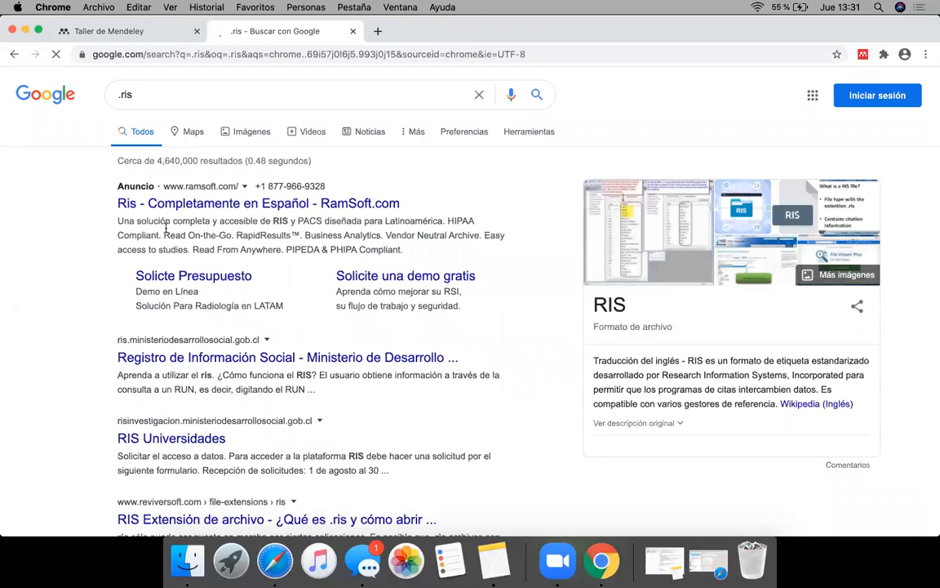
Step: Look through the .ris search results and read the description of the RIS file format
scroll(119, 391, down, 3)
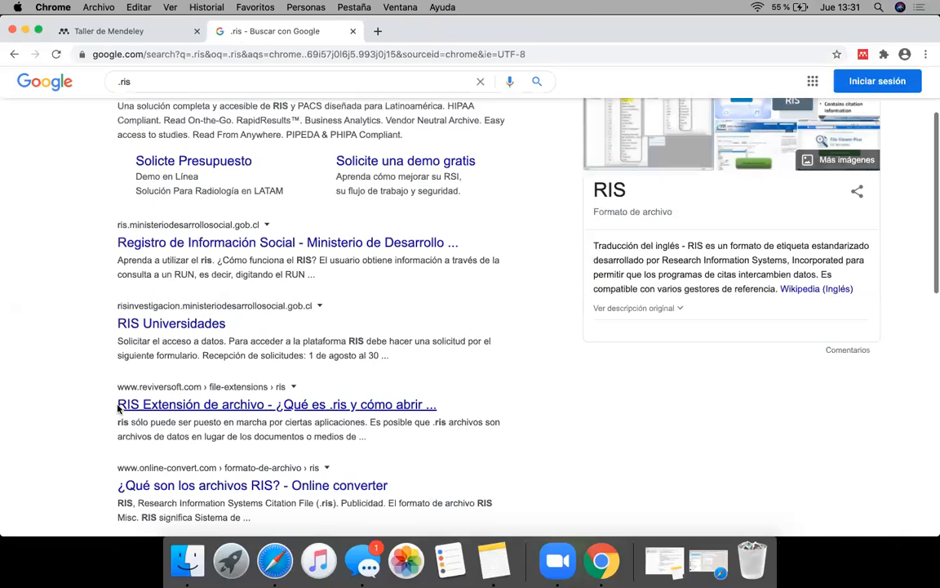
scroll(233, 386, down, 1)
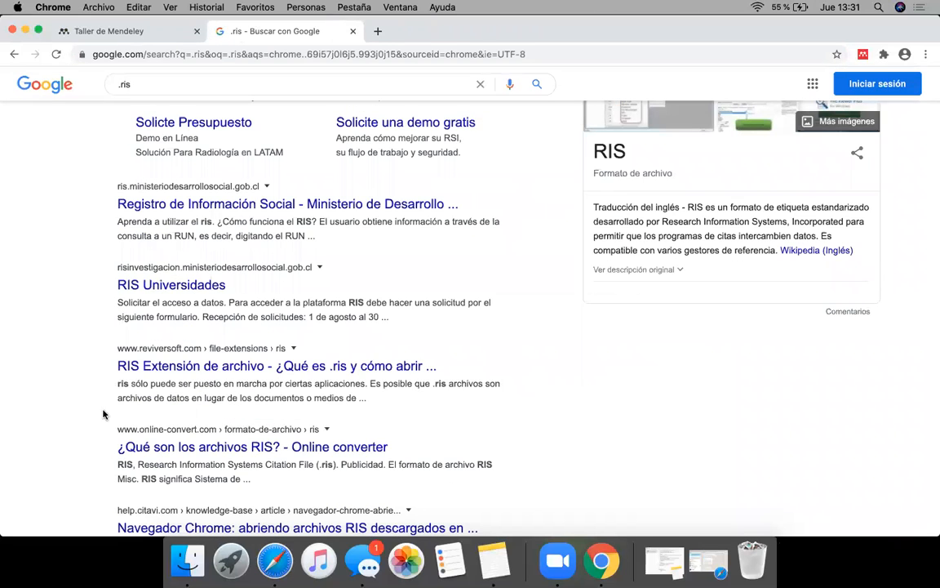
scroll(103, 414, down, 3)
scroll(103, 414, up, 7)
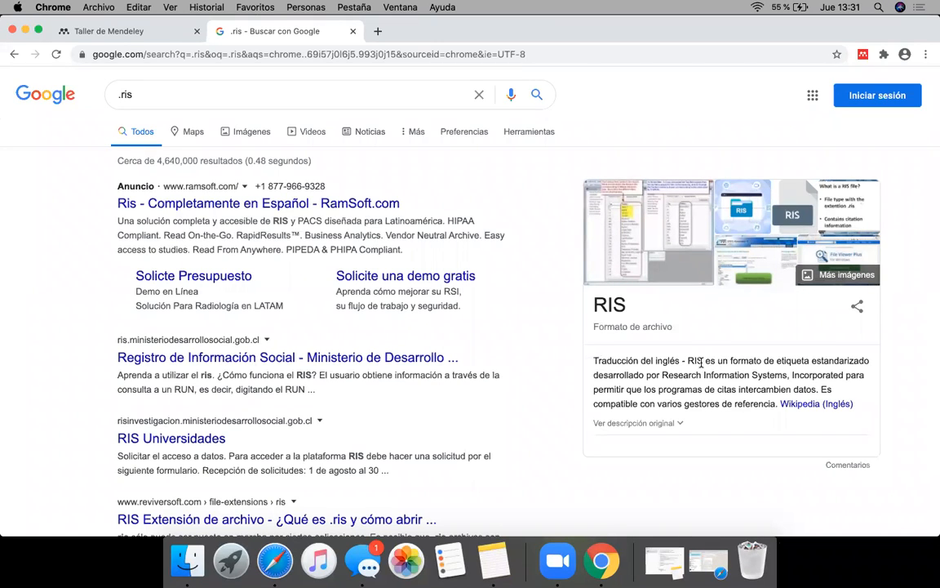
drag(706, 360, 867, 360)
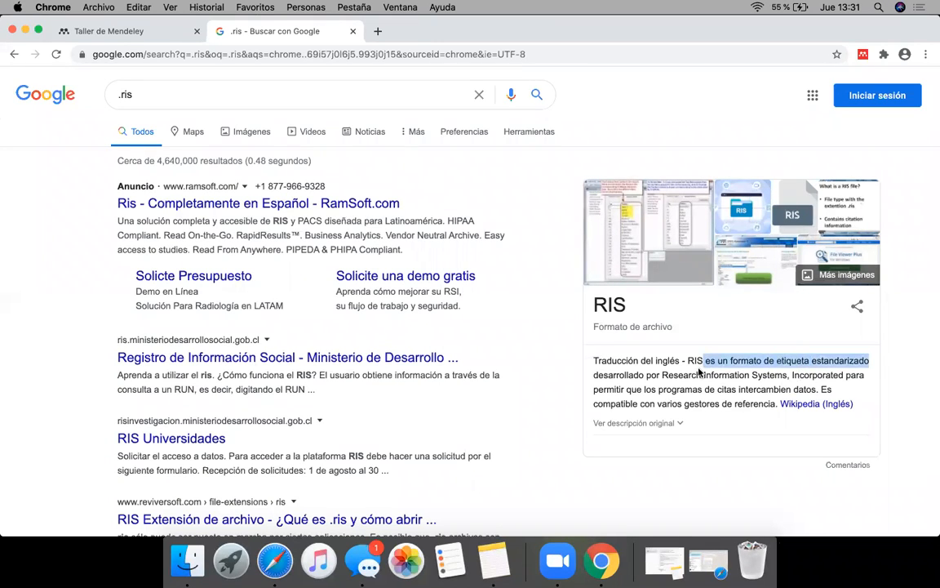
click(490, 318)
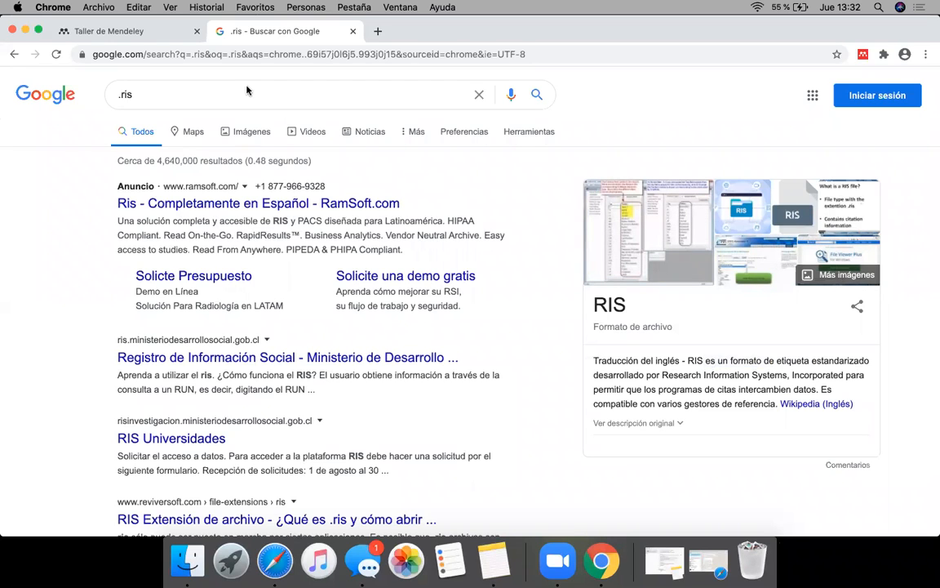
Step: Go to bibliotecas.uc.cl and open Web of Science from the library's databases listed under W
click(324, 59)
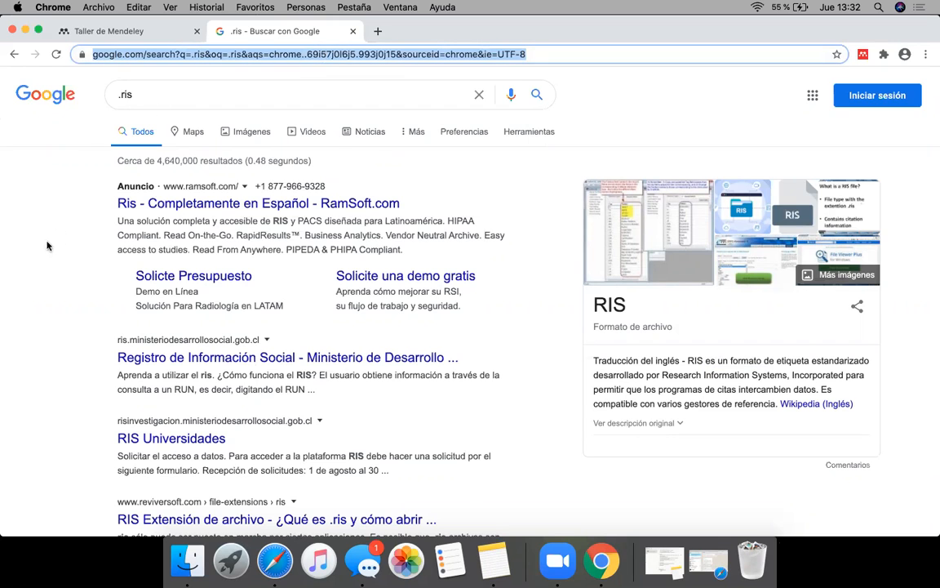
text(biblioteca)
key(Return)
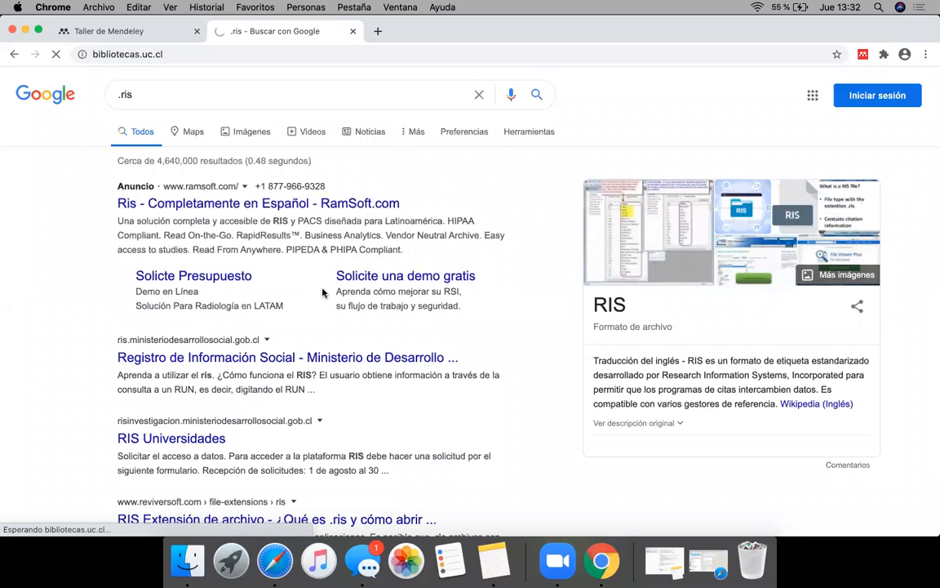
scroll(488, 356, down, 5)
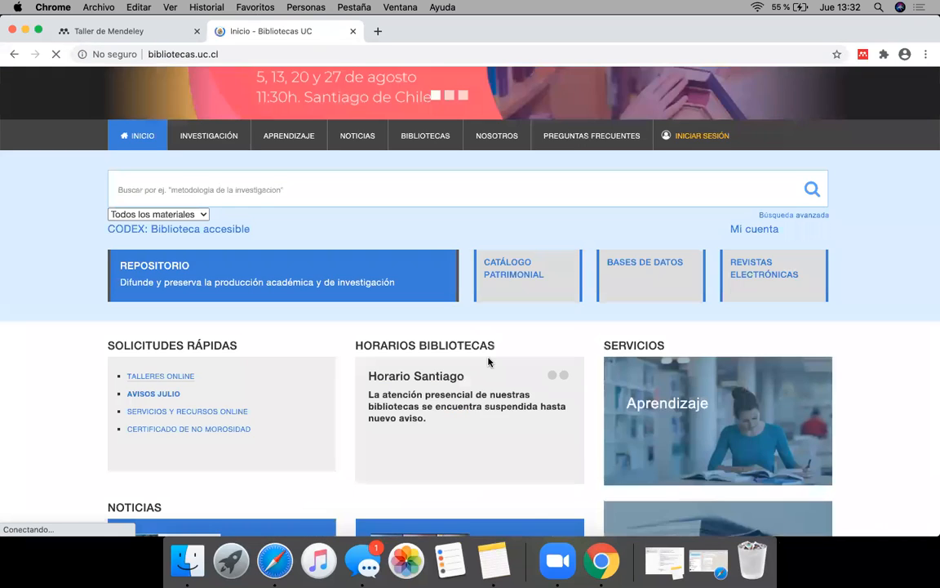
click(648, 285)
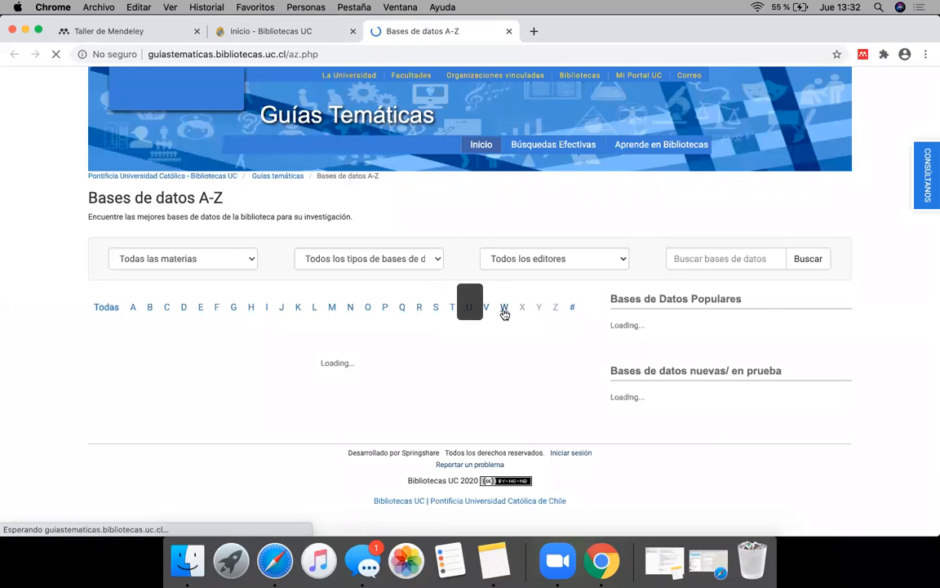
click(504, 308)
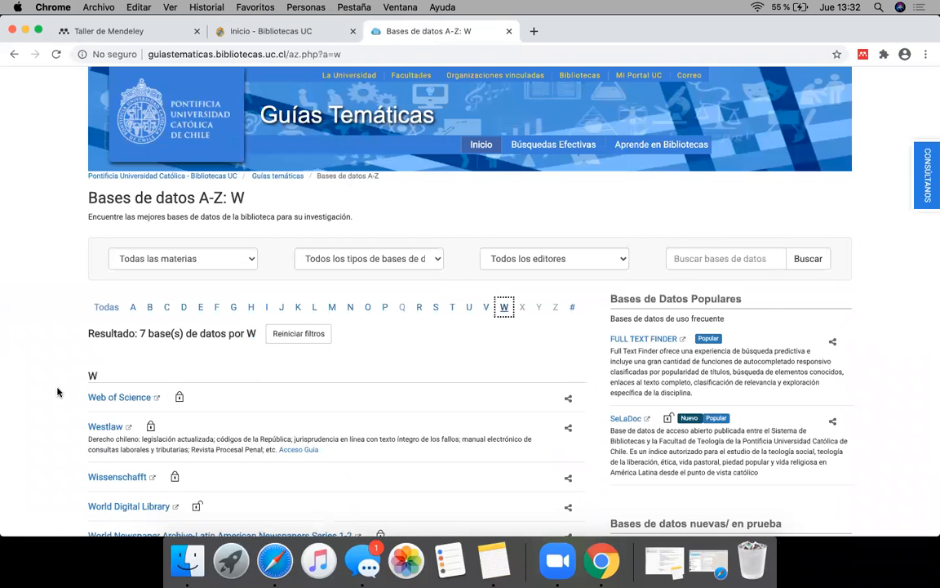
click(111, 398)
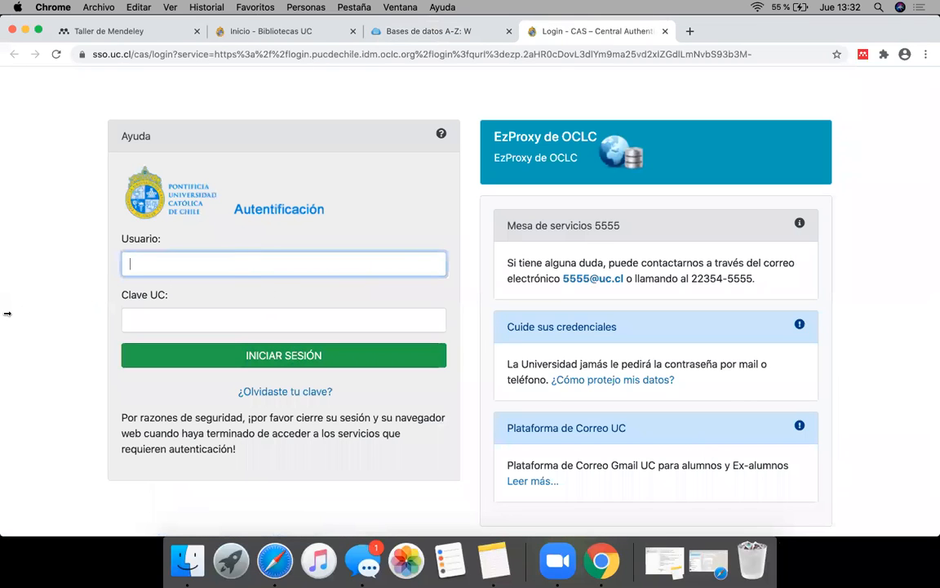
Step: Sign in to the university's authentication page with the account username and password
text(ioyarzunf)
key(Tab)
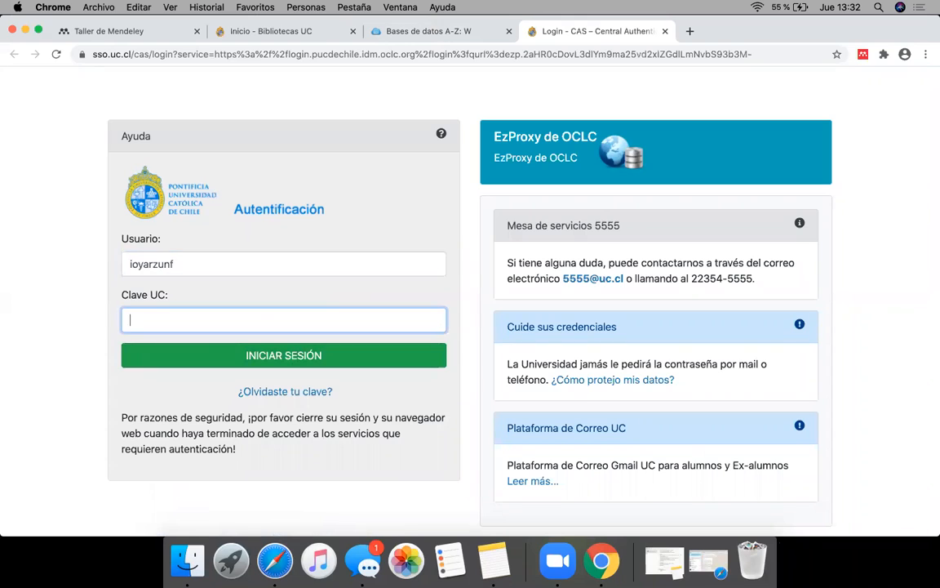
text(•••••••••••)
key(Return)
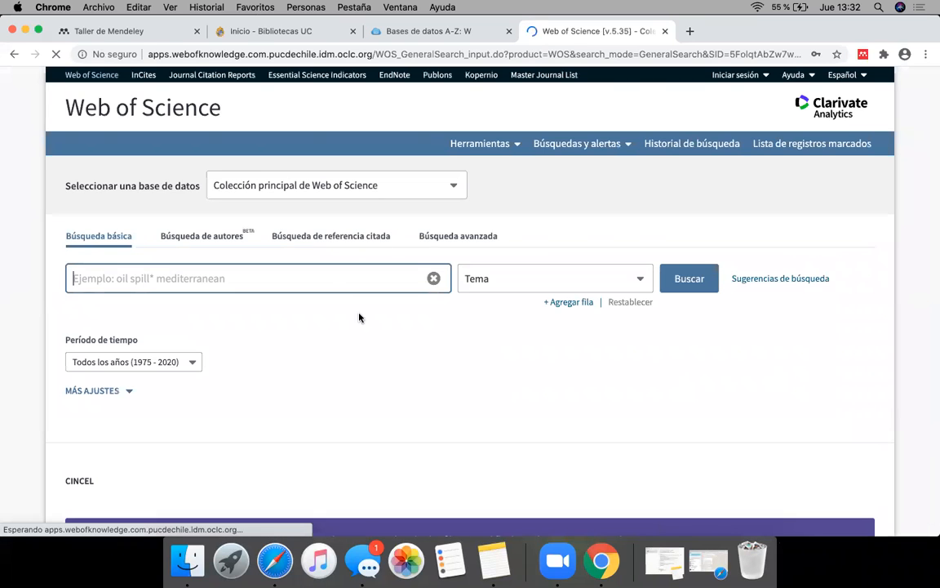
Step: Search the Web of Science core collection for the topic software, declining to save the login in the browser
text(software)
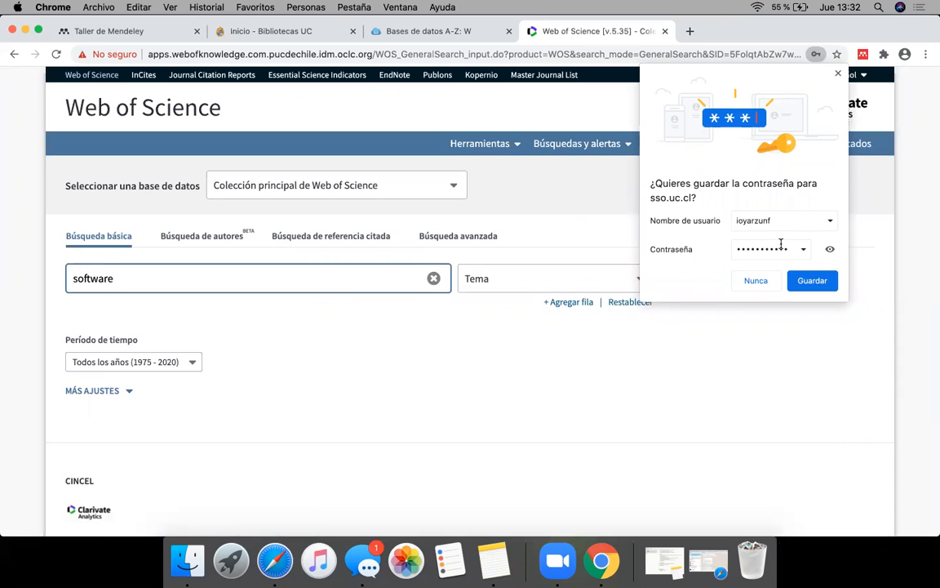
click(758, 285)
click(692, 278)
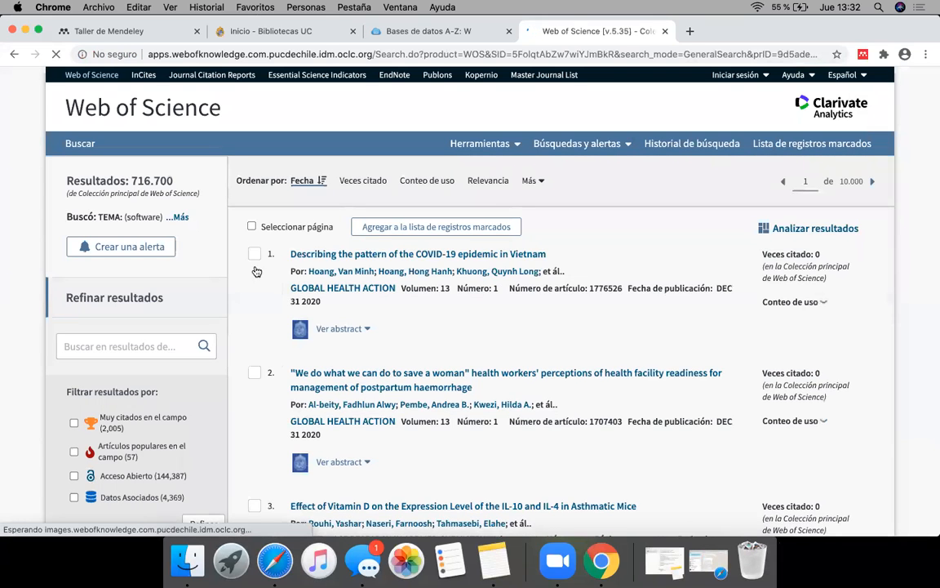
Step: Select the first three articles in the Web of Science results
click(254, 278)
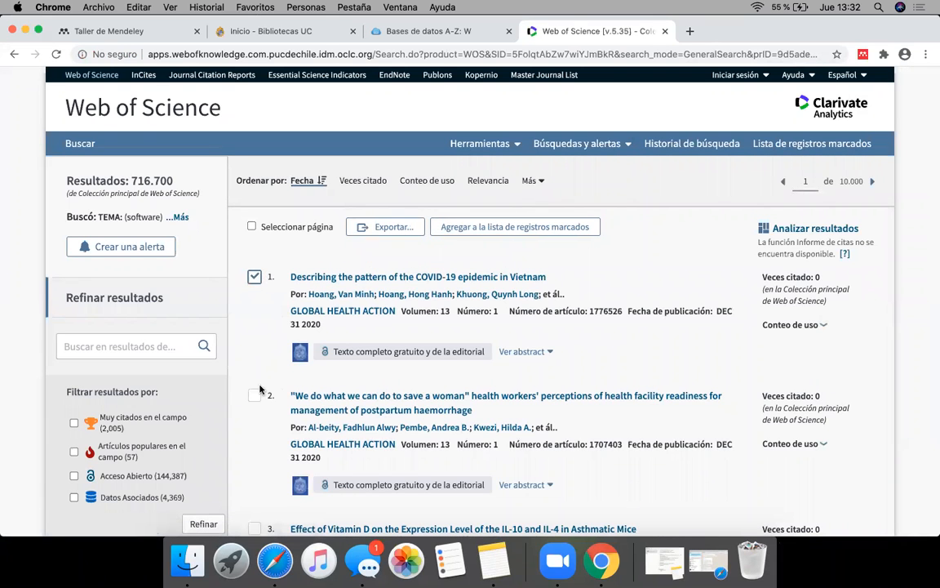
click(253, 395)
scroll(258, 482, down, 3)
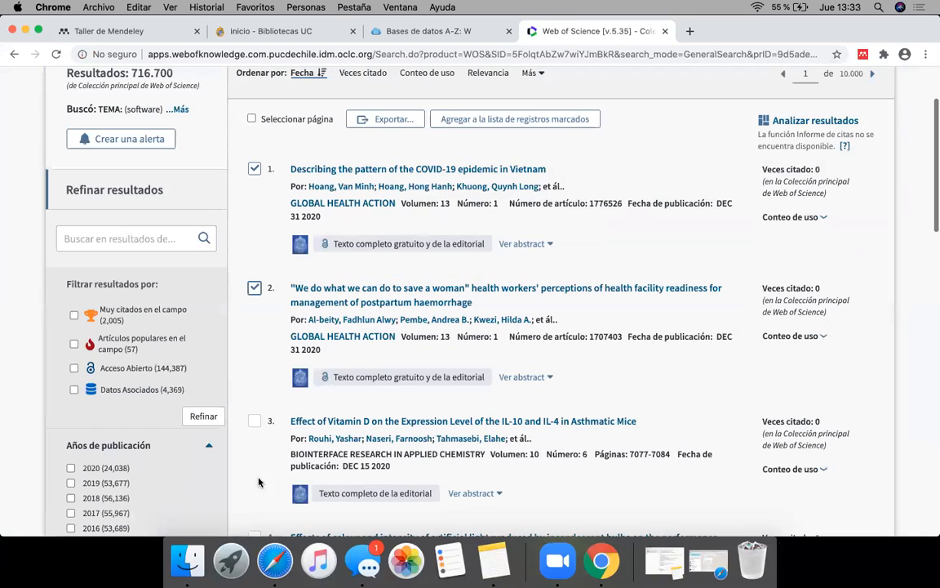
click(255, 420)
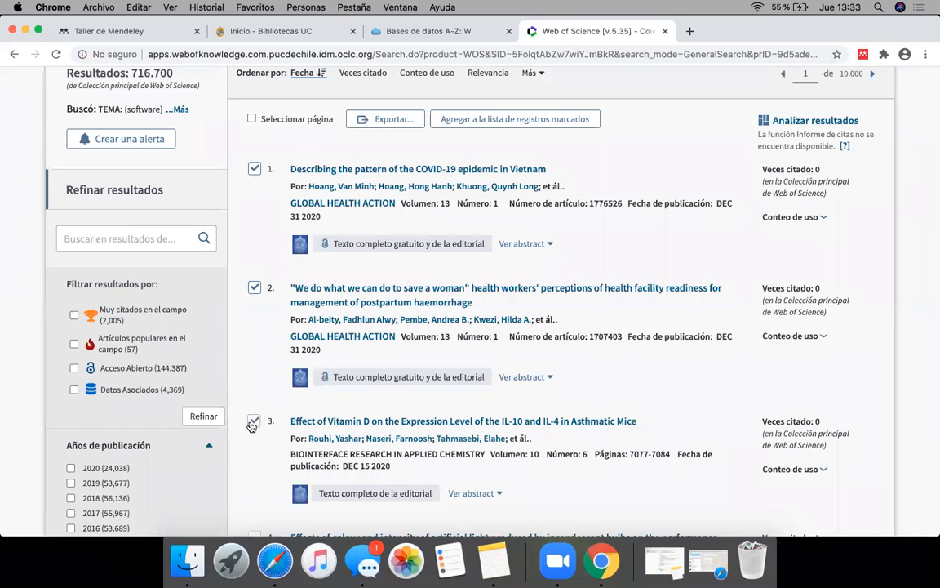
scroll(818, 306, up, 3)
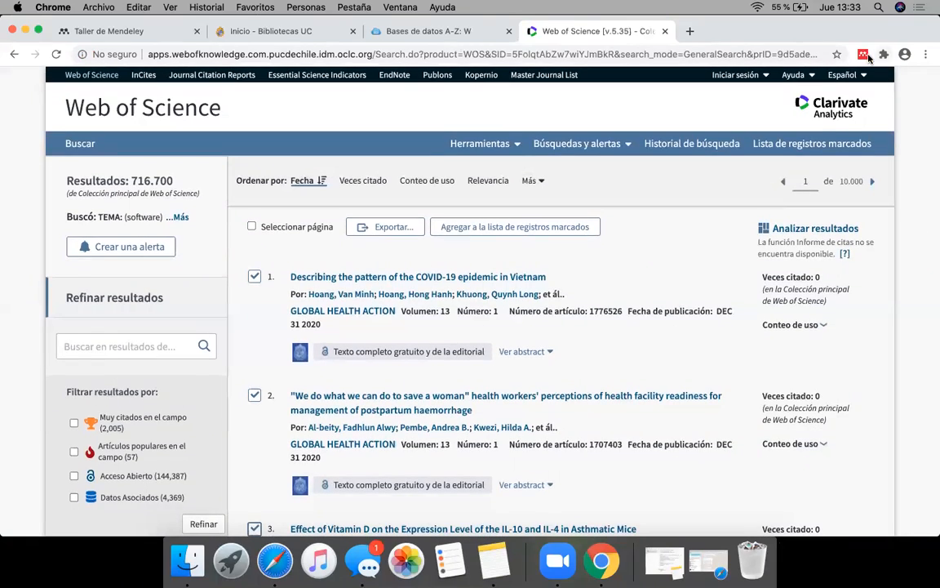
Step: Review the references and PDF availability that Web Importer detects on the results page, then close it
click(863, 55)
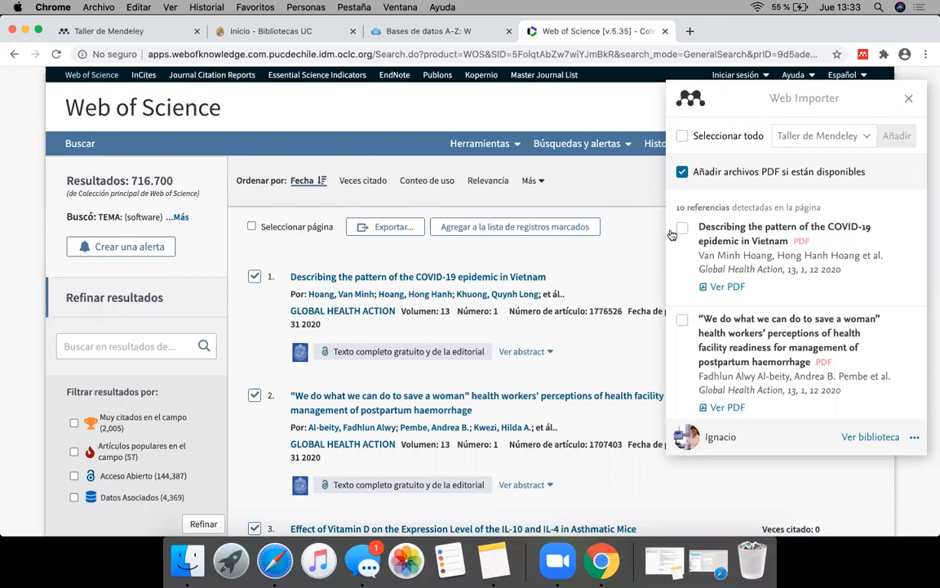
scroll(786, 359, down, 10)
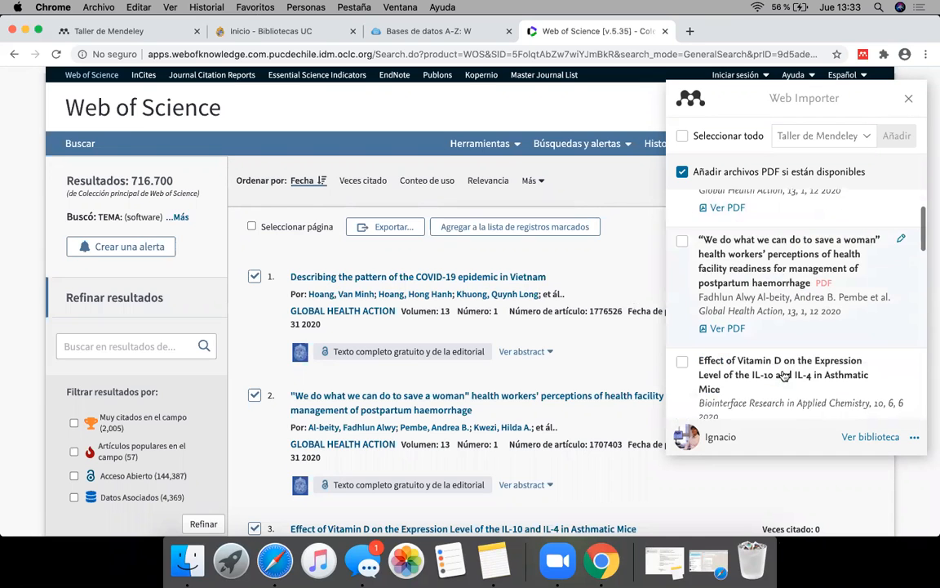
scroll(783, 374, down, 10)
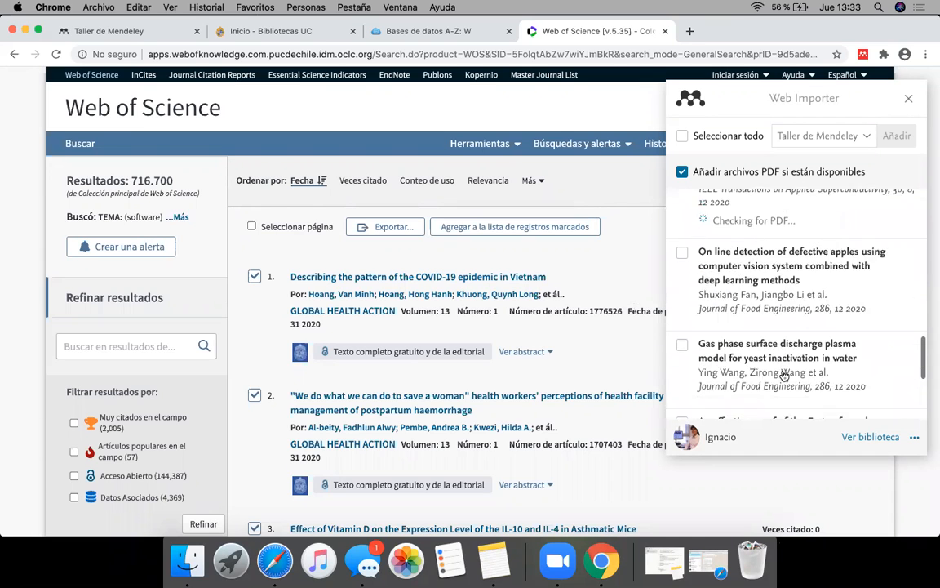
scroll(784, 373, up, 10)
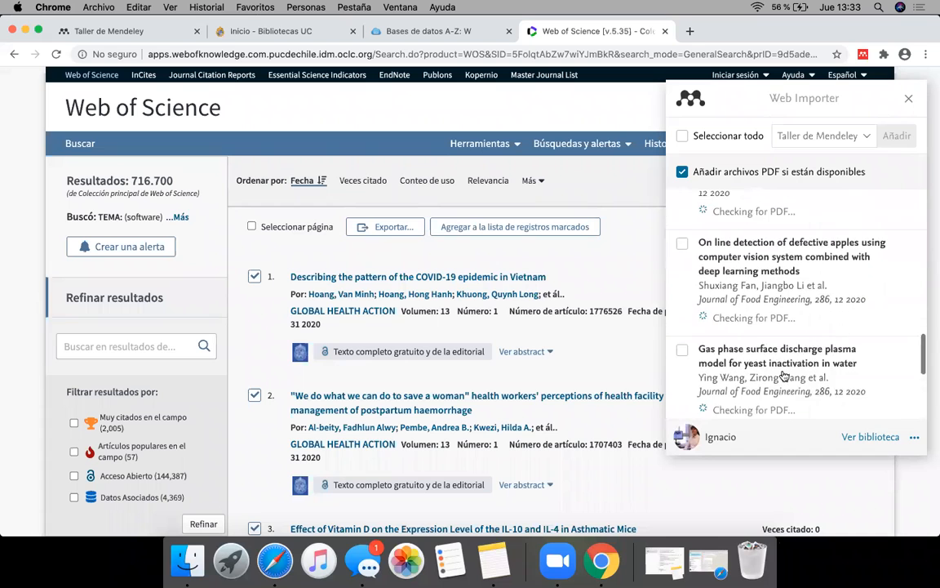
scroll(783, 374, up, 5)
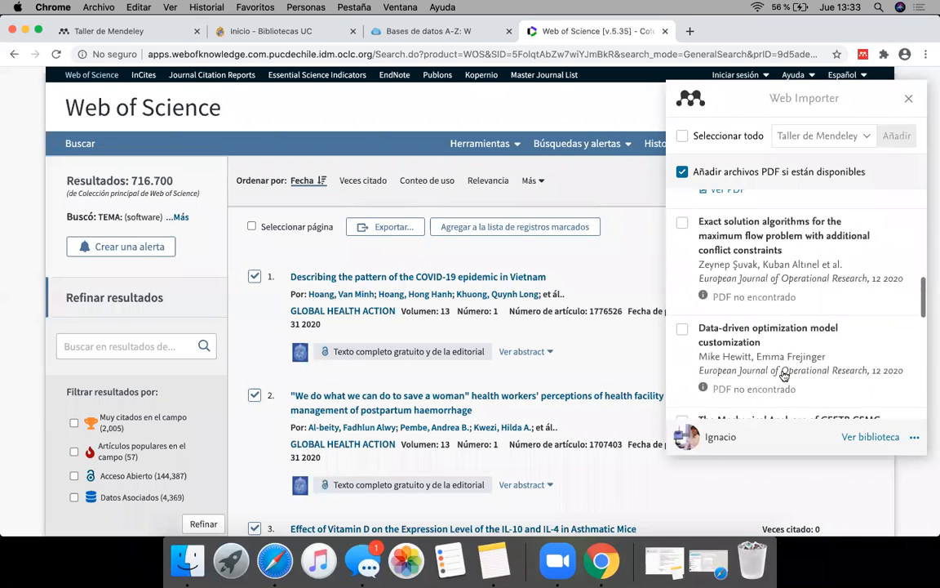
scroll(783, 319, up, 3)
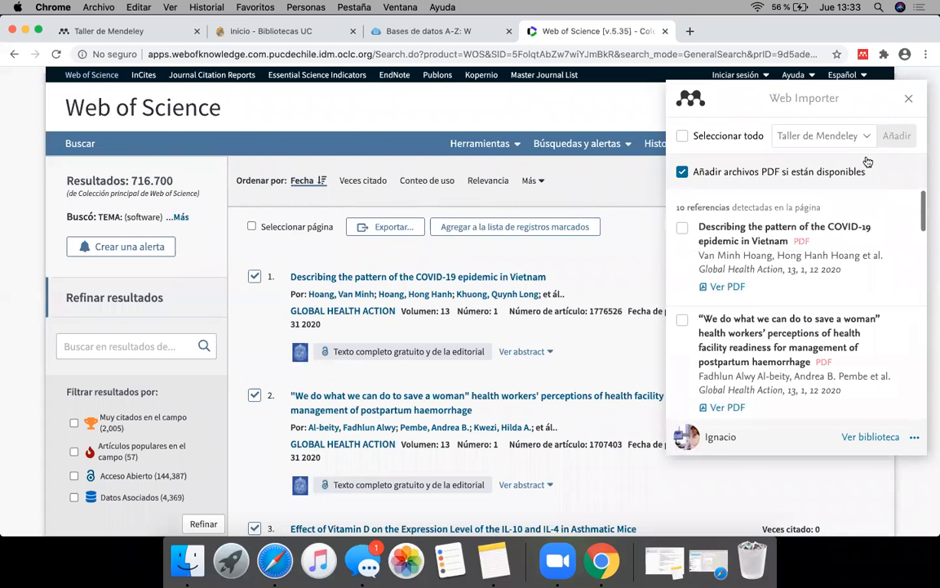
click(908, 98)
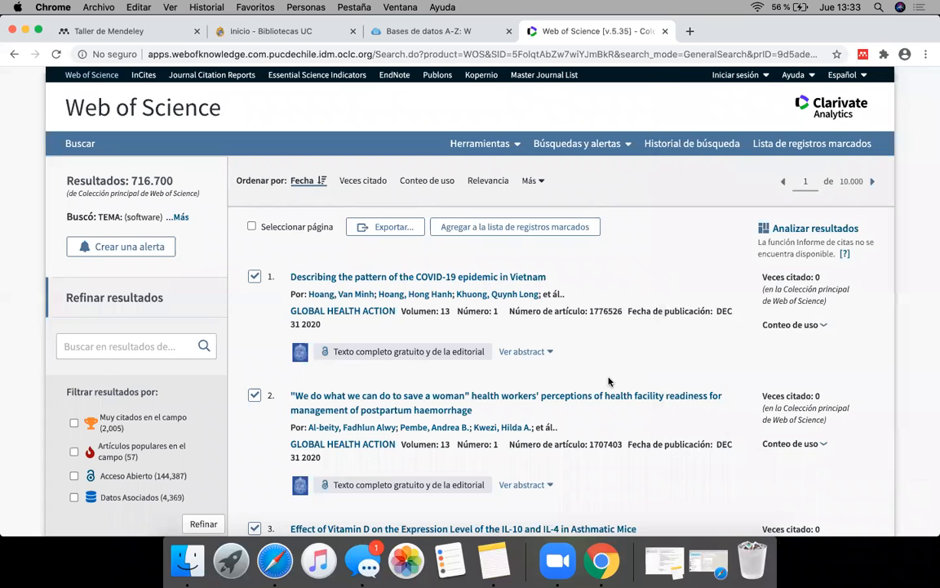
Step: Set up an export of the three selected Web of Science records to another file format, choosing BibTeX
scroll(608, 381, down, 3)
scroll(608, 381, up, 1)
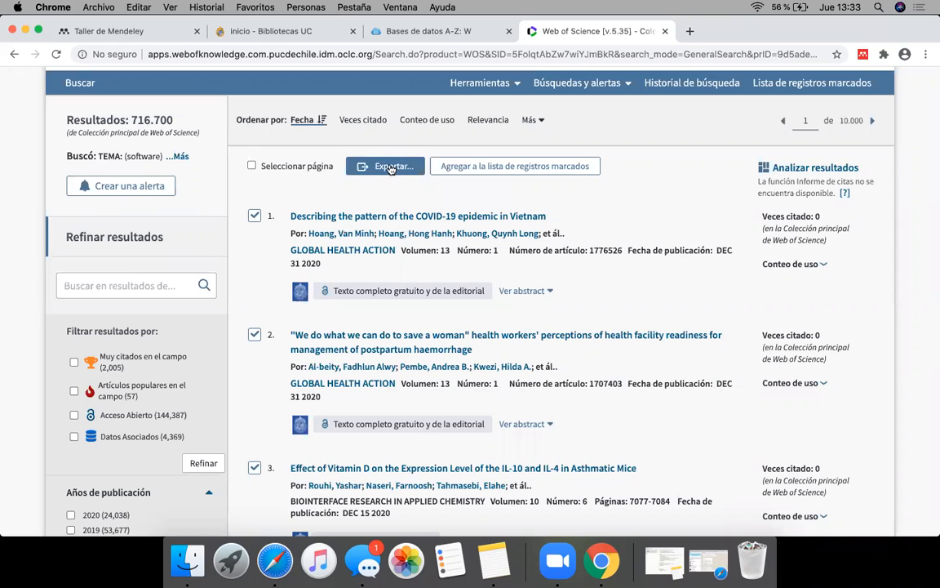
click(377, 169)
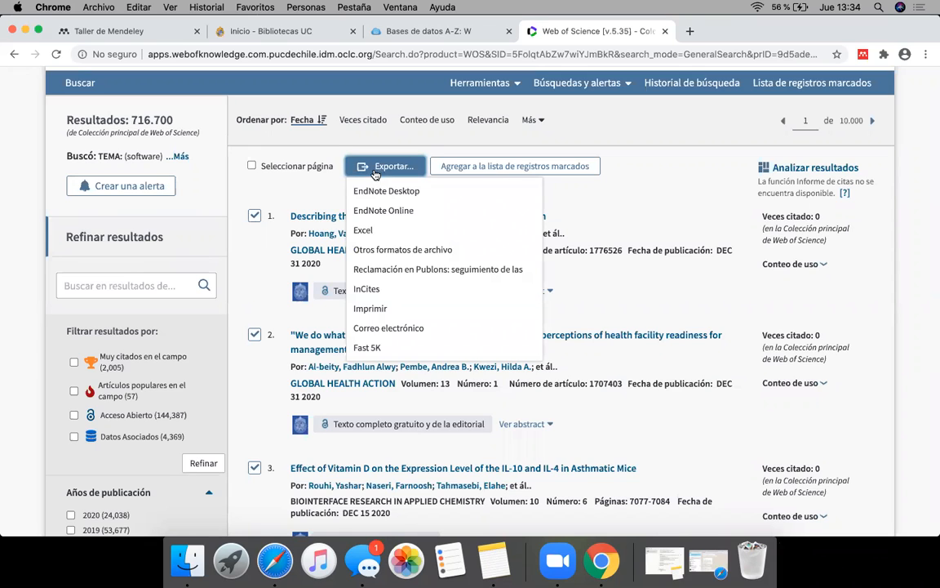
click(408, 251)
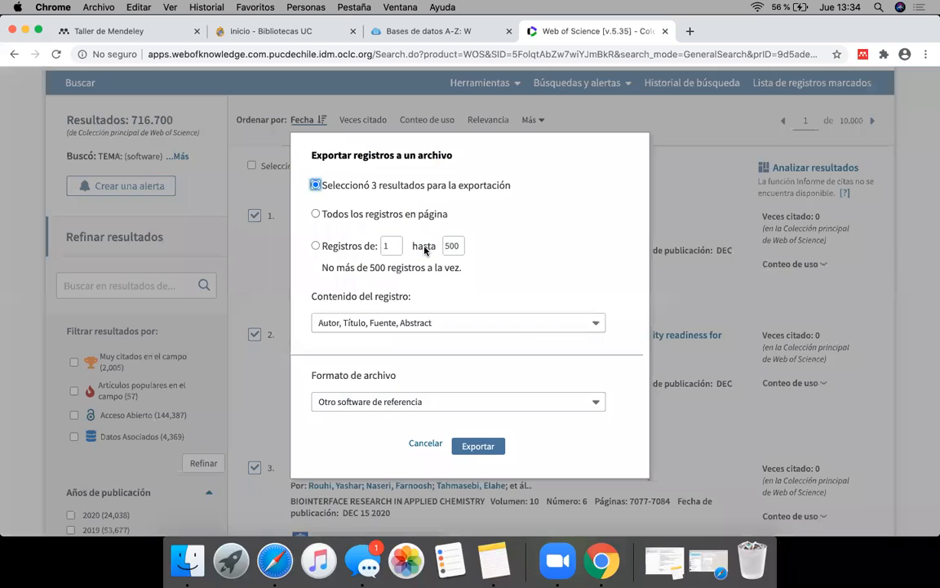
click(408, 410)
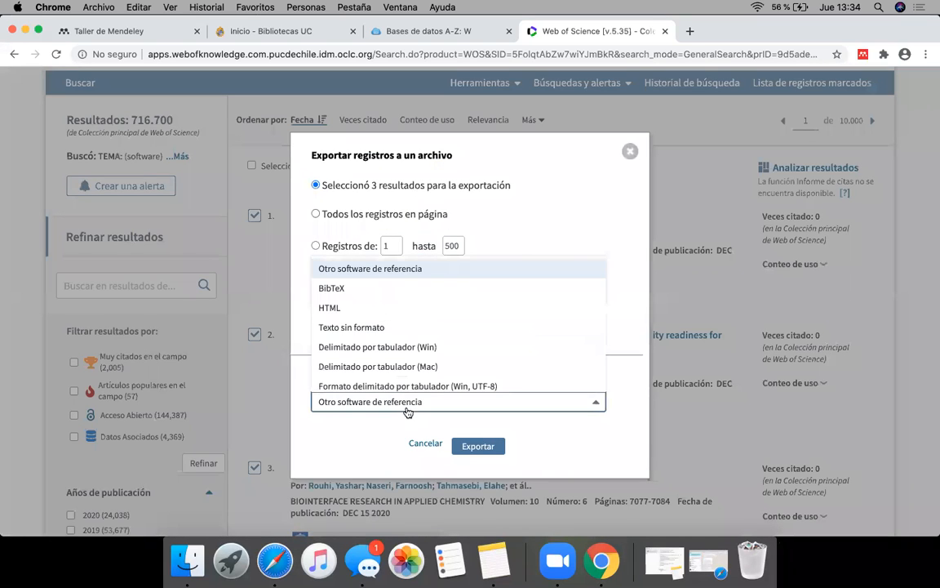
scroll(408, 342, down, 1)
scroll(411, 361, up, 1)
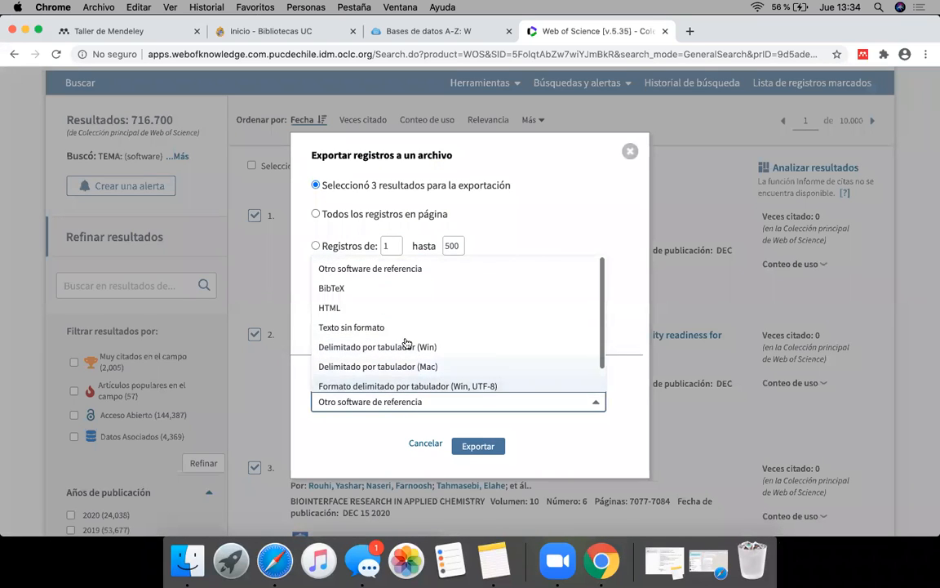
click(374, 290)
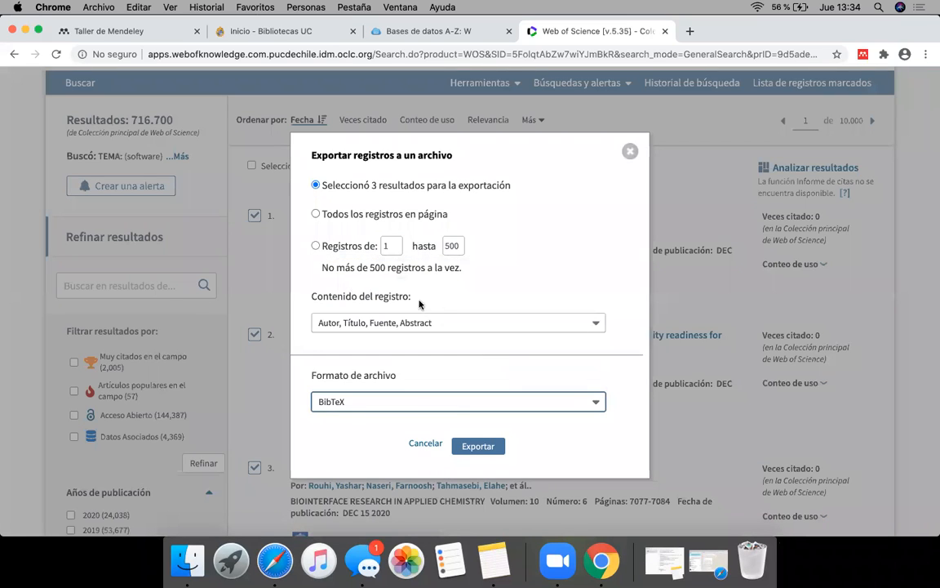
scroll(467, 359, down, 1)
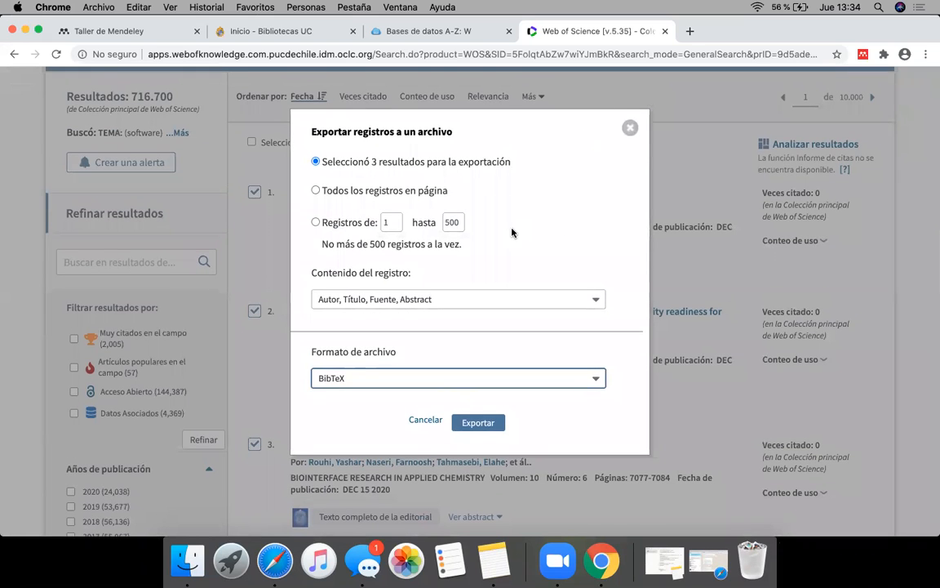
Step: Search Google in a new browser tab for the .bib file extension, dismissing the location request
click(691, 32)
text(bib)
key(BackSpace)
key(Return)
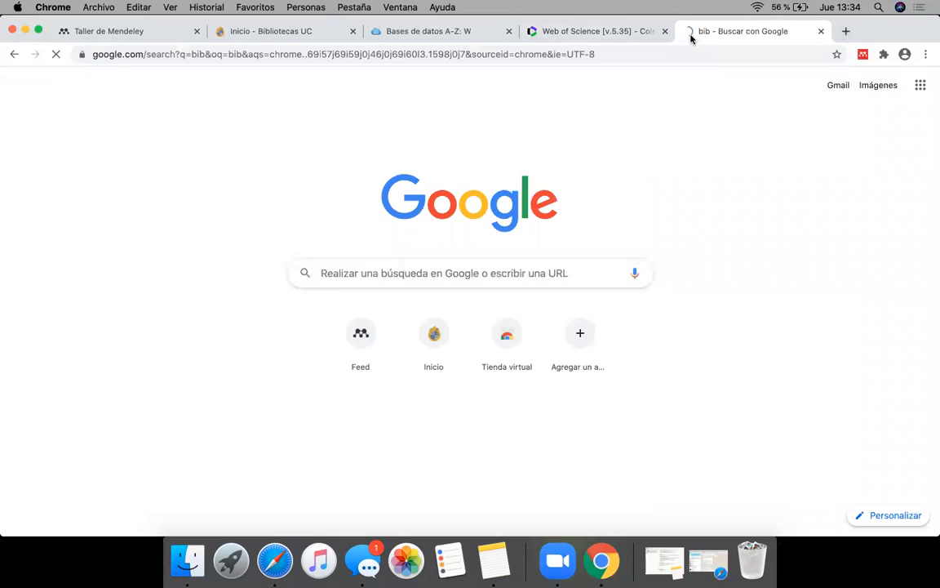
scroll(77, 386, down, 5)
scroll(78, 387, up, 5)
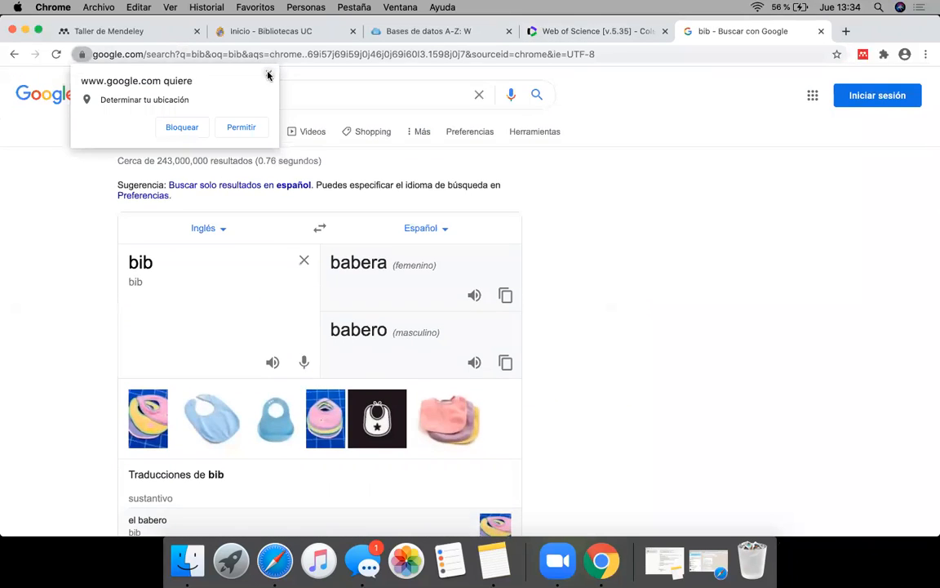
click(268, 75)
click(190, 100)
click(119, 94)
text(.)
key(Return)
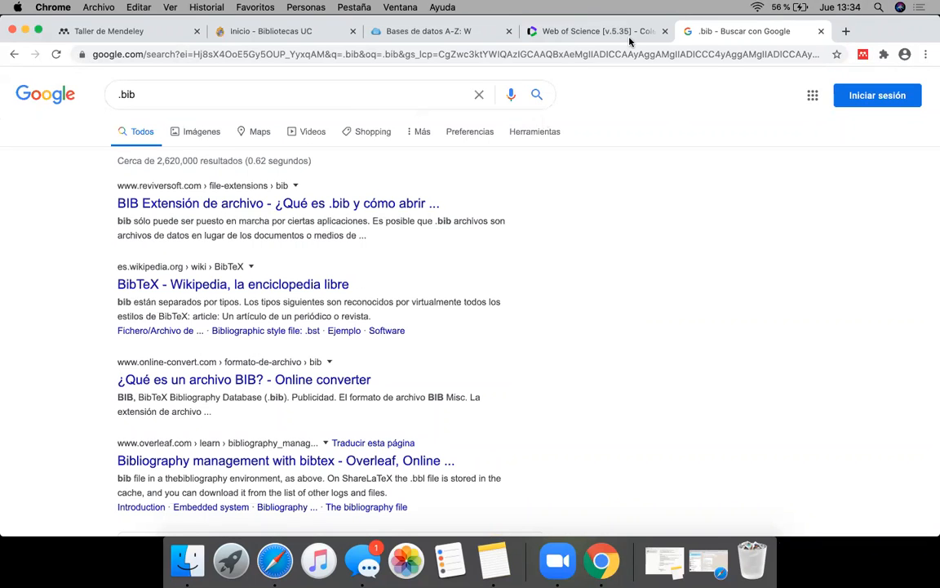
Step: Return to the Web of Science export dialog and export the three selected records as a BibTeX file
click(596, 31)
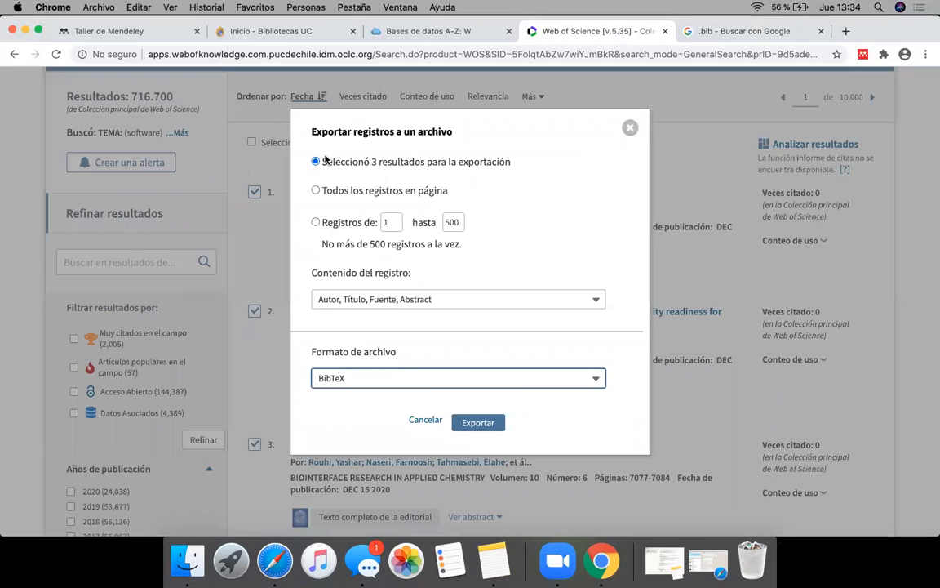
drag(322, 164, 431, 186)
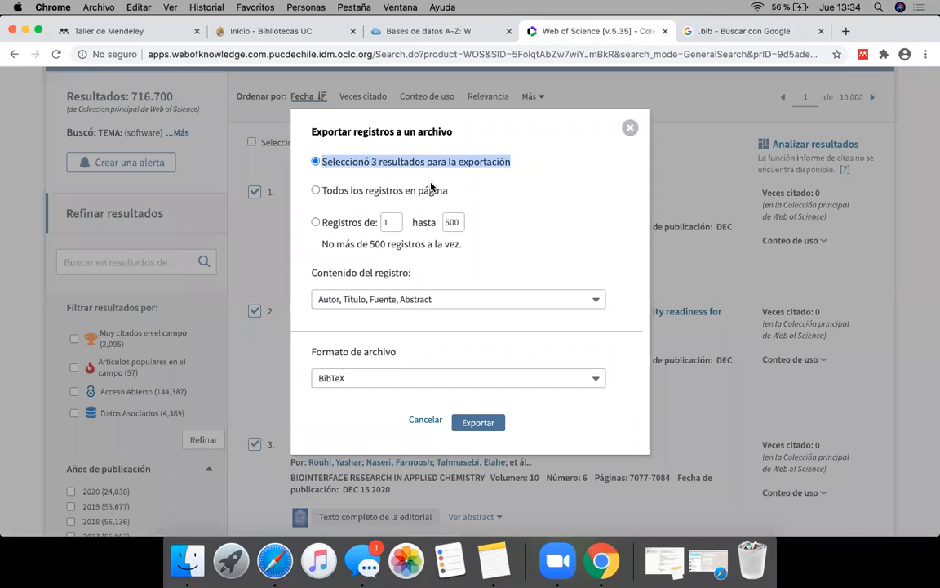
click(478, 422)
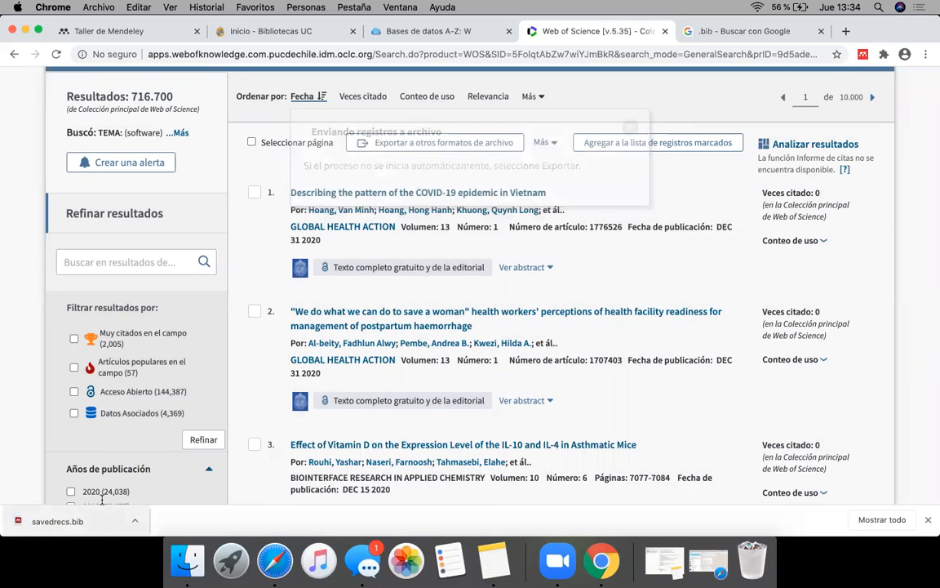
Step: Bring up the Mendeley library and locate the exported savedrecs.bib in the Downloads folder in Finder beside it
click(99, 32)
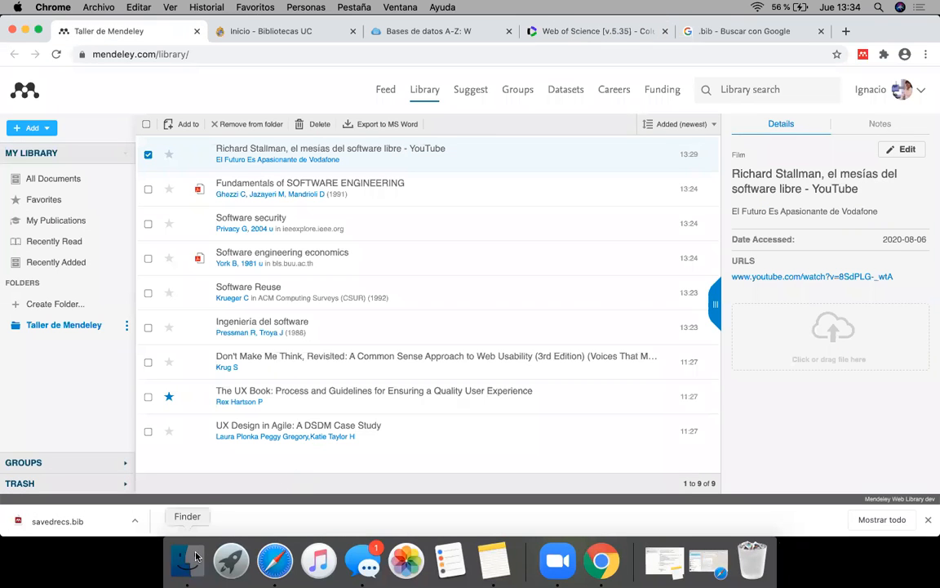
click(194, 556)
drag(406, 239, 788, 83)
click(532, 167)
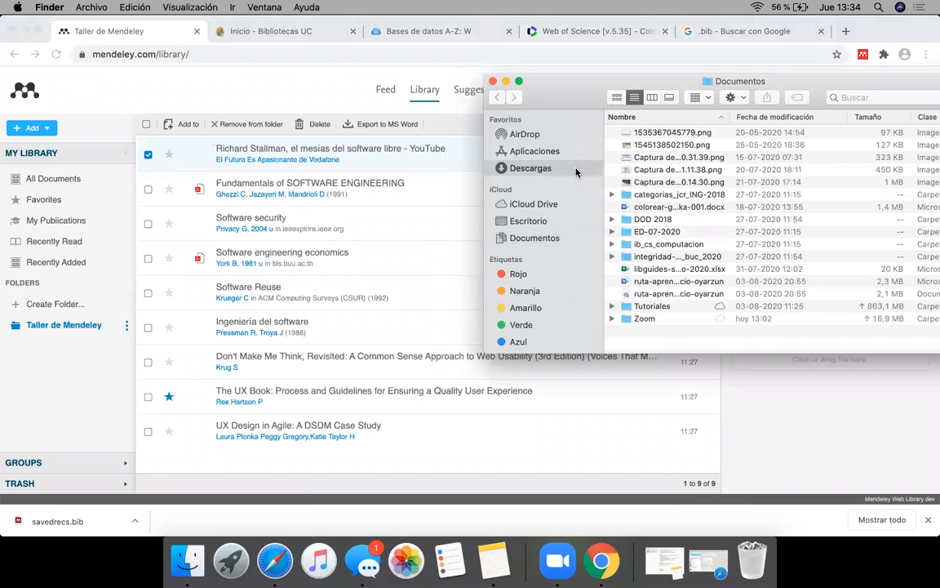
scroll(674, 258, down, 5)
scroll(674, 258, down, 10)
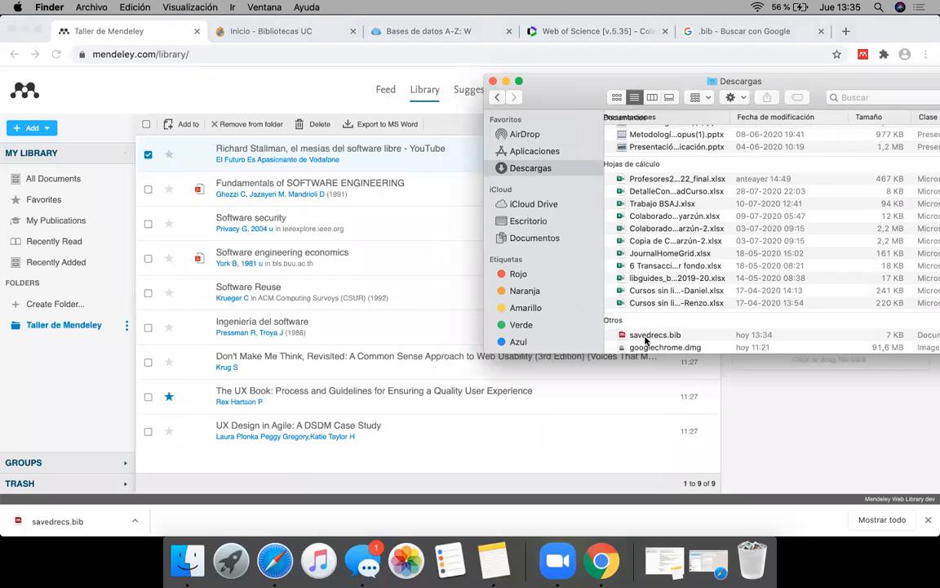
Step: Import savedrecs.bib from the Downloads folder into the Mendeley library's document list
click(653, 336)
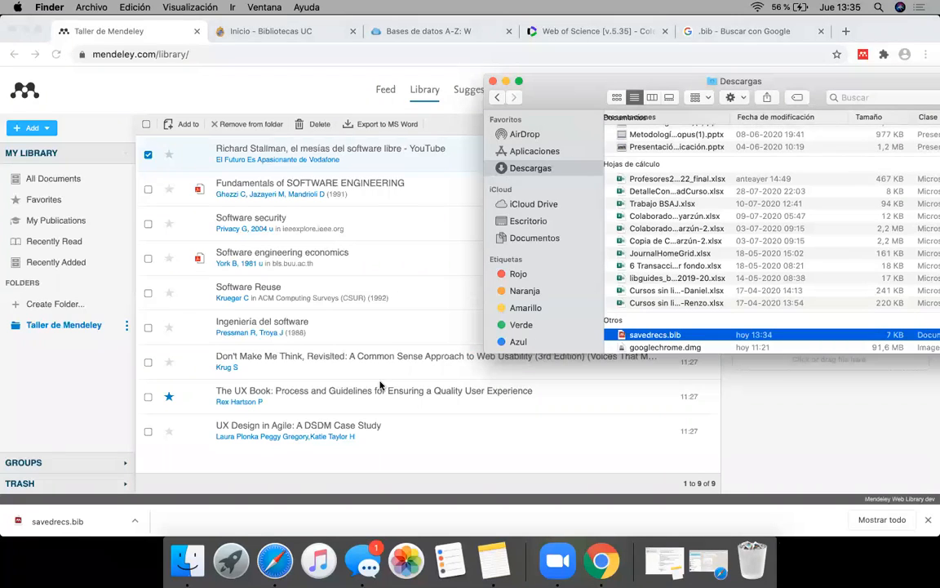
drag(655, 339, 357, 245)
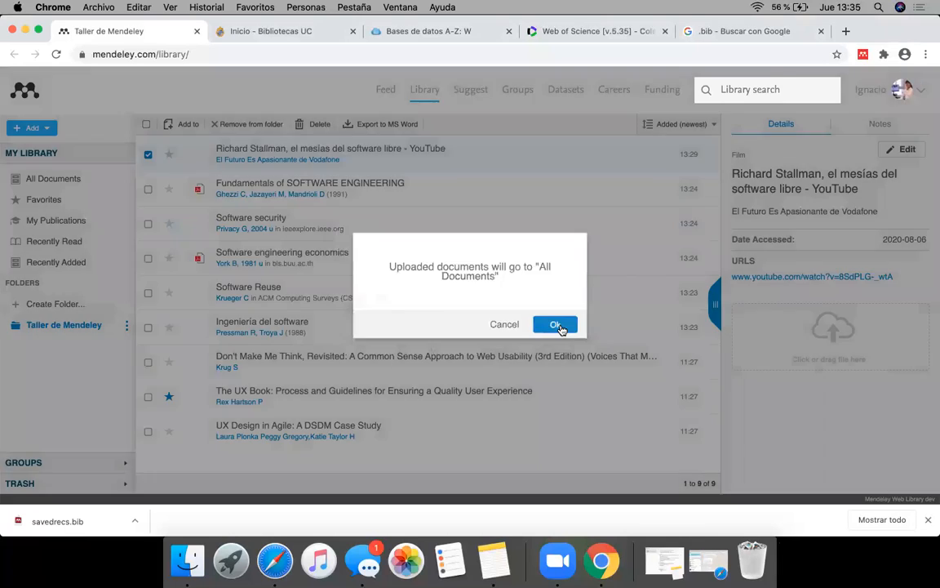
click(555, 325)
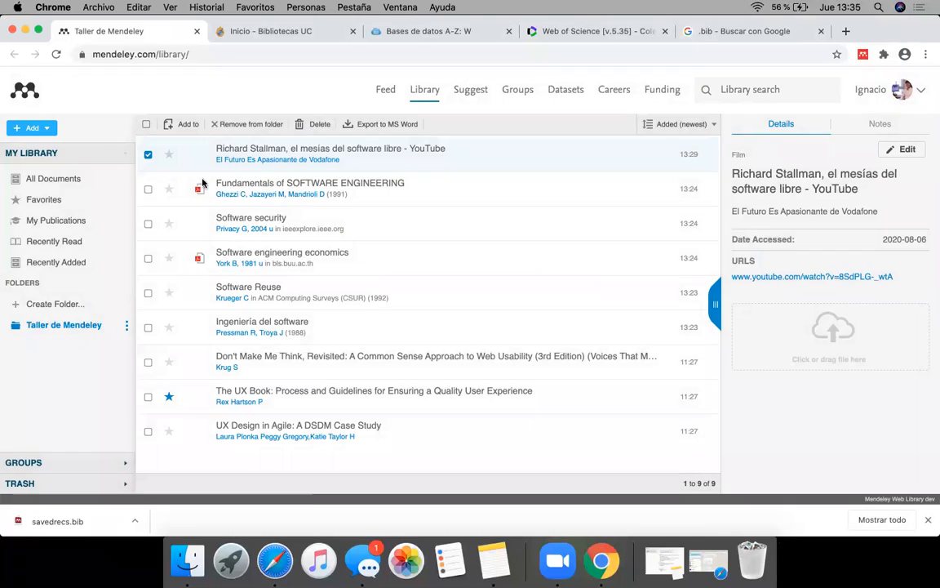
Step: Show all documents in the Mendeley library and view the details of the three newly imported articles
click(84, 208)
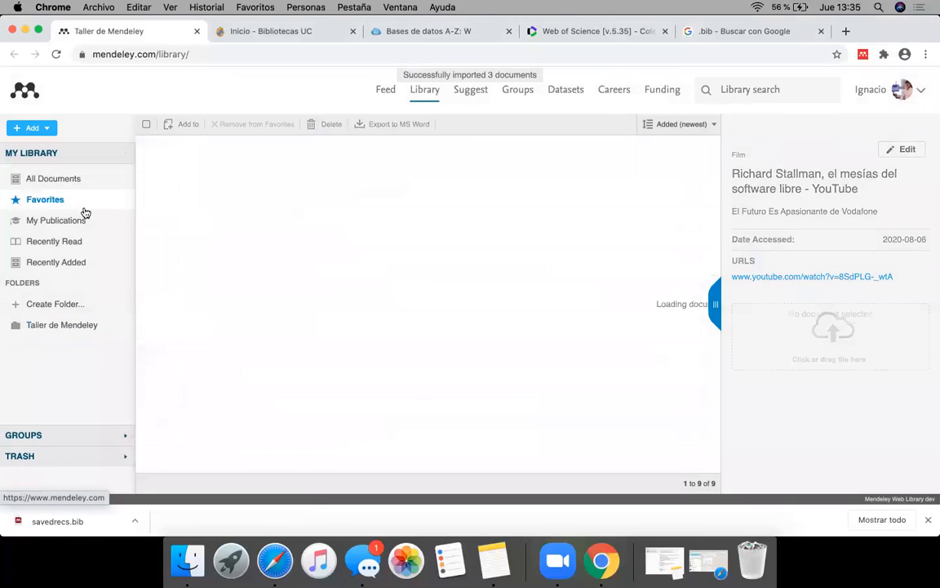
click(67, 181)
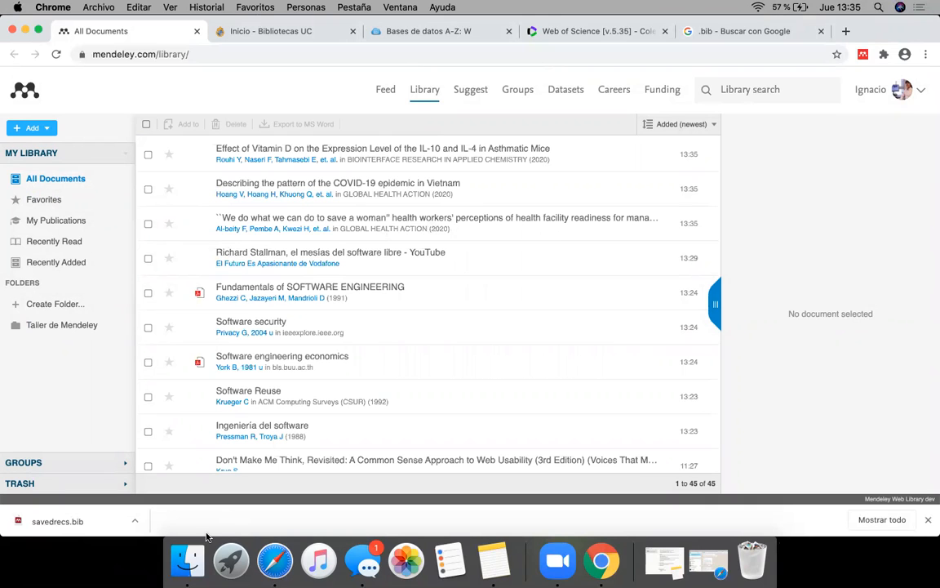
click(285, 234)
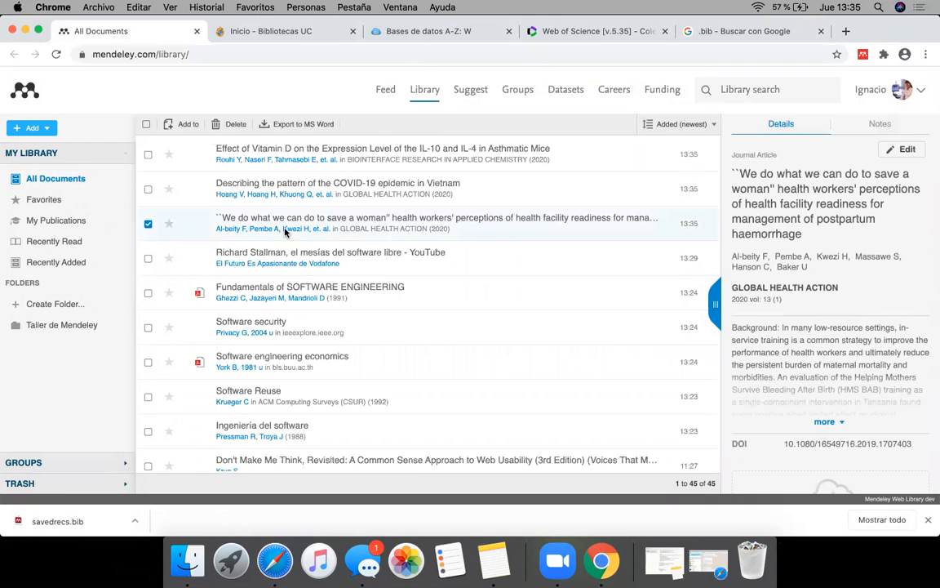
click(262, 176)
click(257, 147)
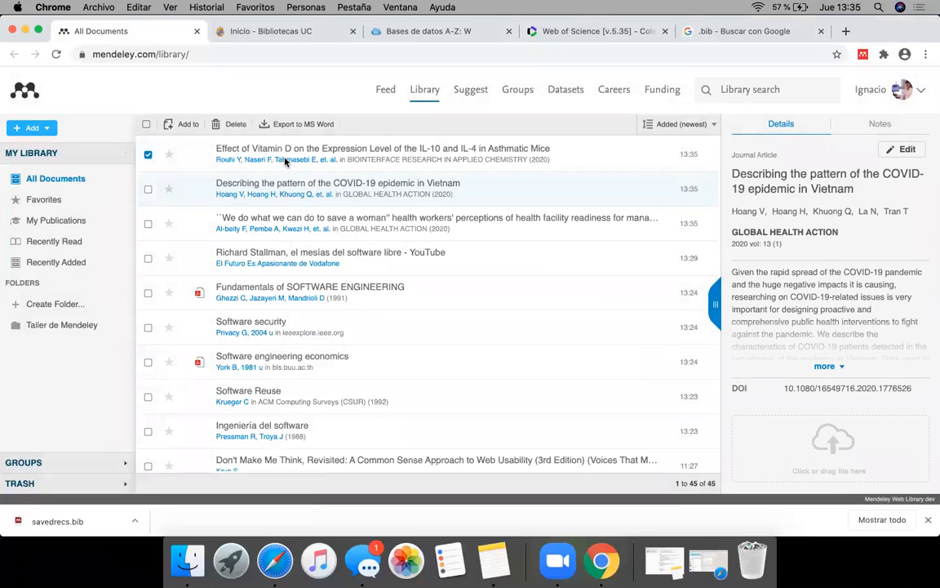
Step: Compare the Web of Science results with the imported Mendeley references, checking their authors, journal, abstract, DOI and file attachment area
click(564, 31)
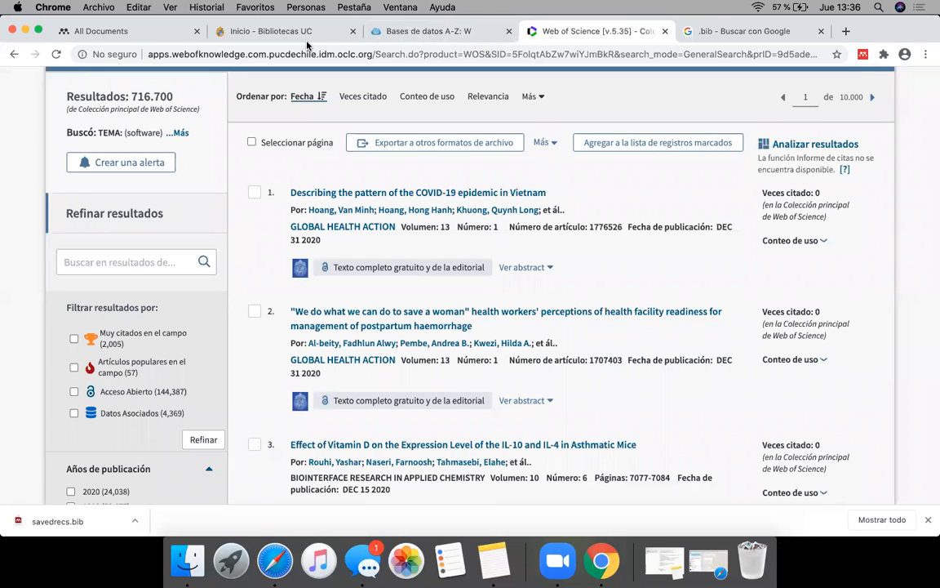
click(114, 31)
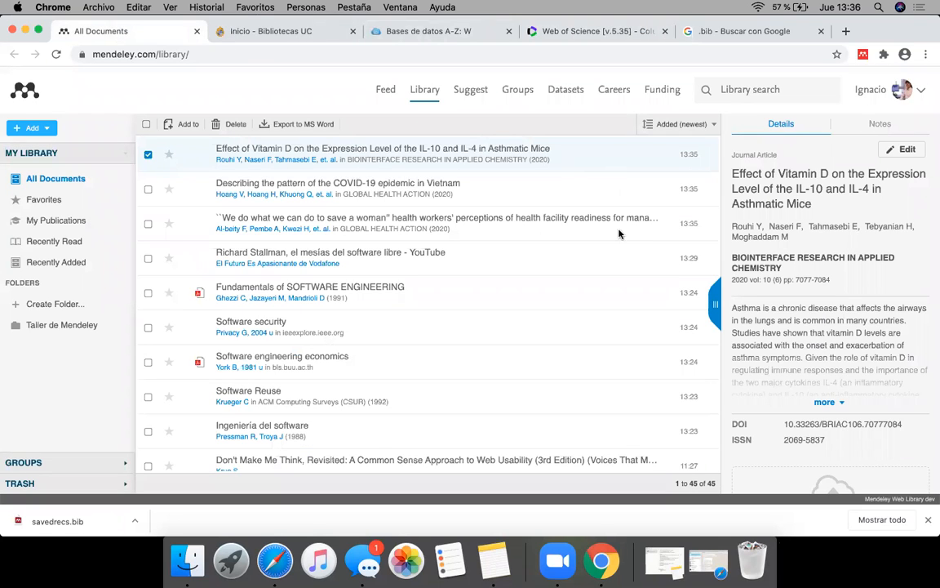
click(550, 190)
click(536, 232)
click(499, 163)
click(437, 224)
click(440, 189)
click(437, 157)
click(312, 431)
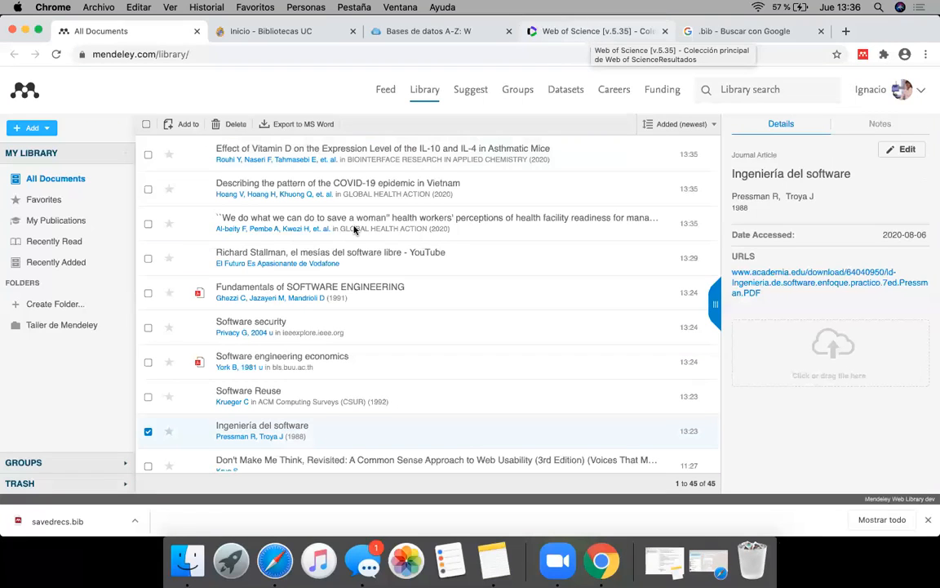
click(322, 231)
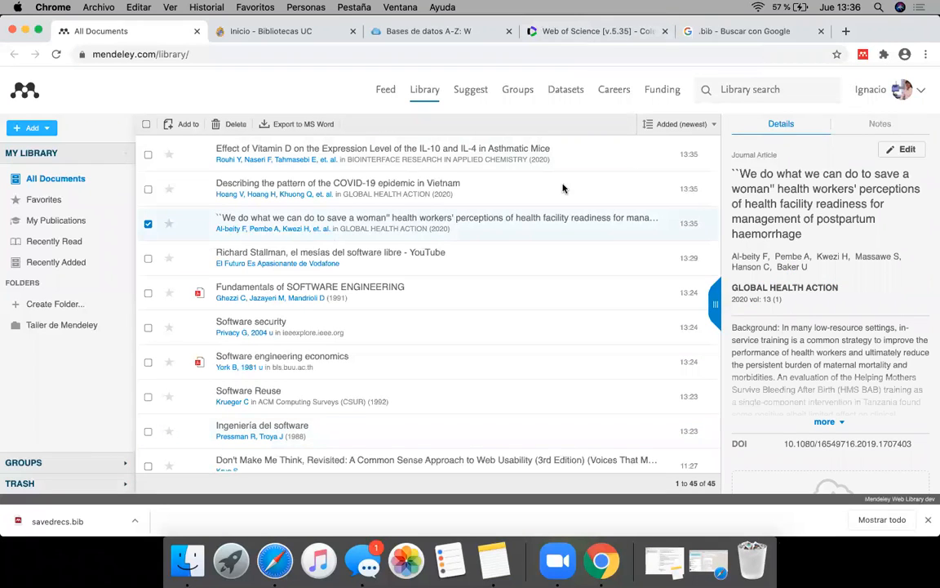
scroll(818, 330, down, 1)
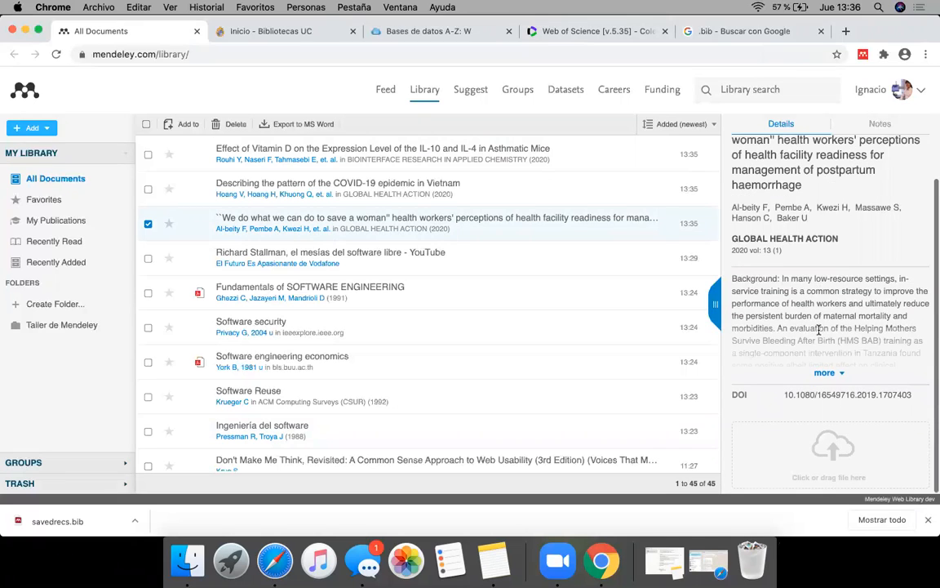
scroll(820, 325, up, 1)
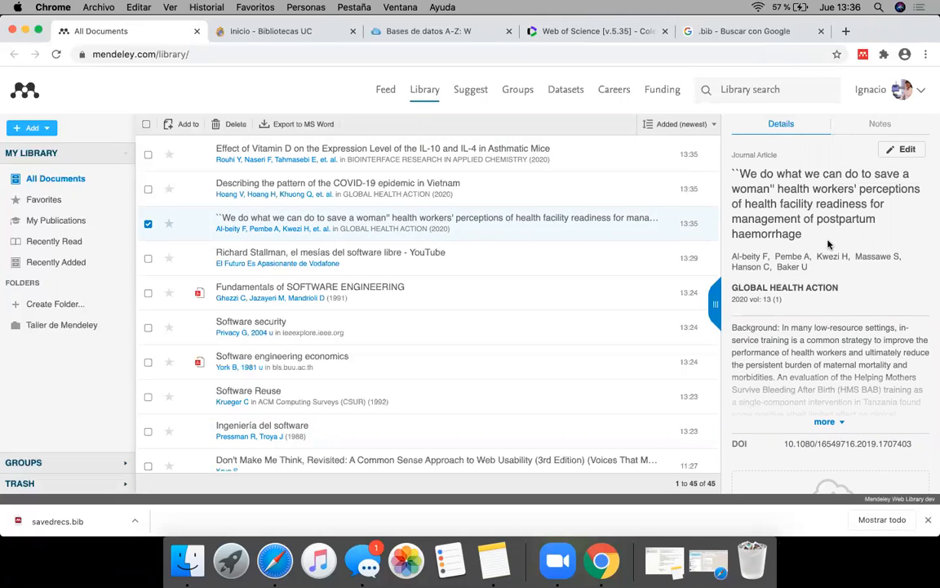
click(602, 190)
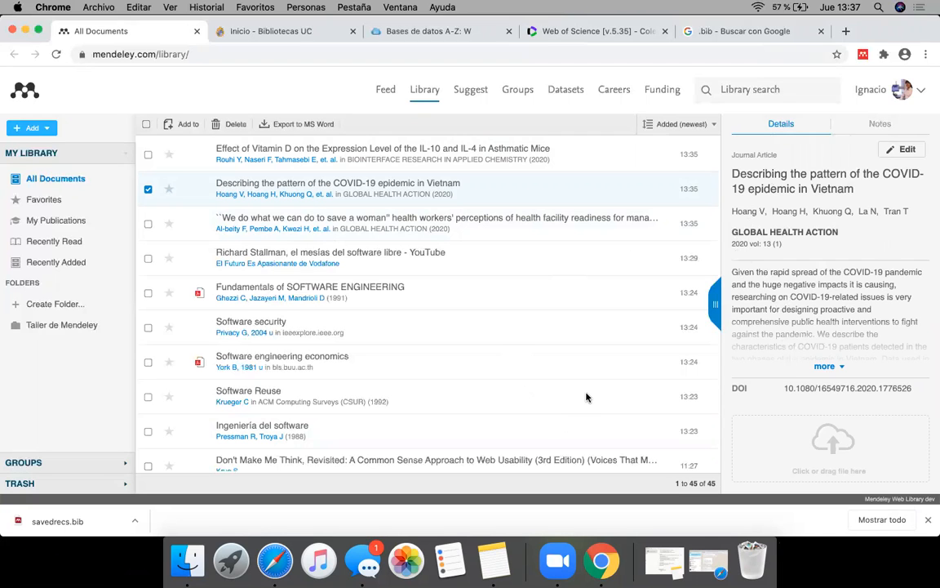
Step: Close the Web of Science results and the Google search, returning to the library's A-Z database list
click(543, 31)
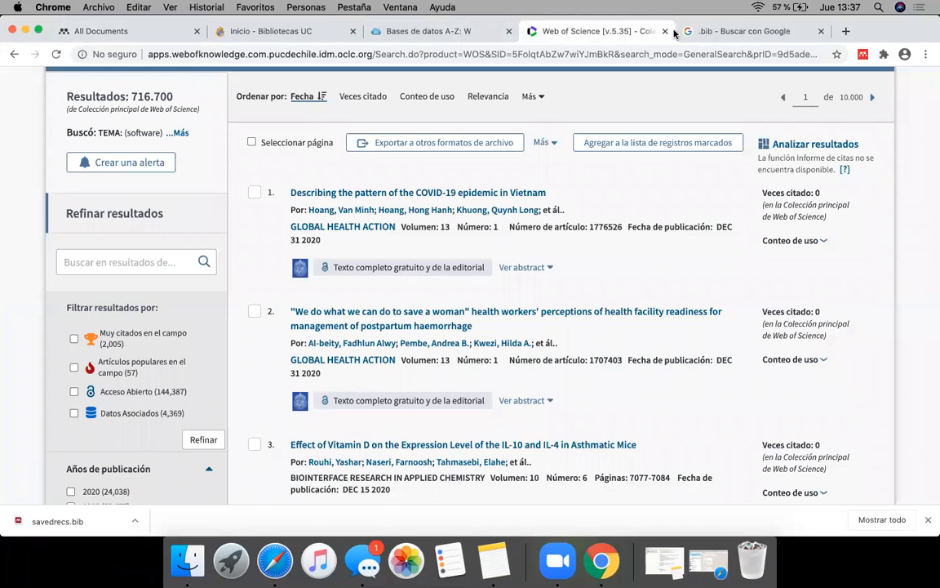
click(460, 36)
click(665, 31)
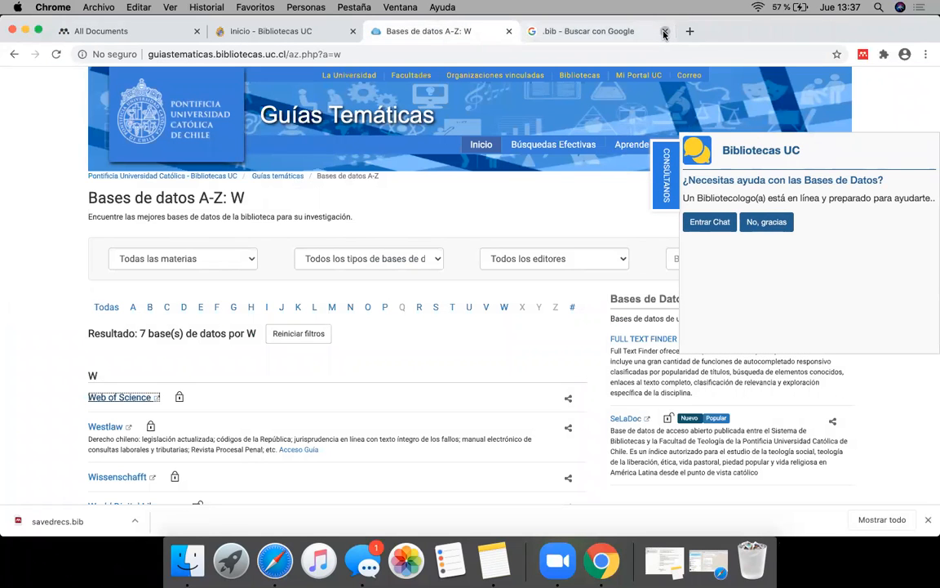
click(665, 32)
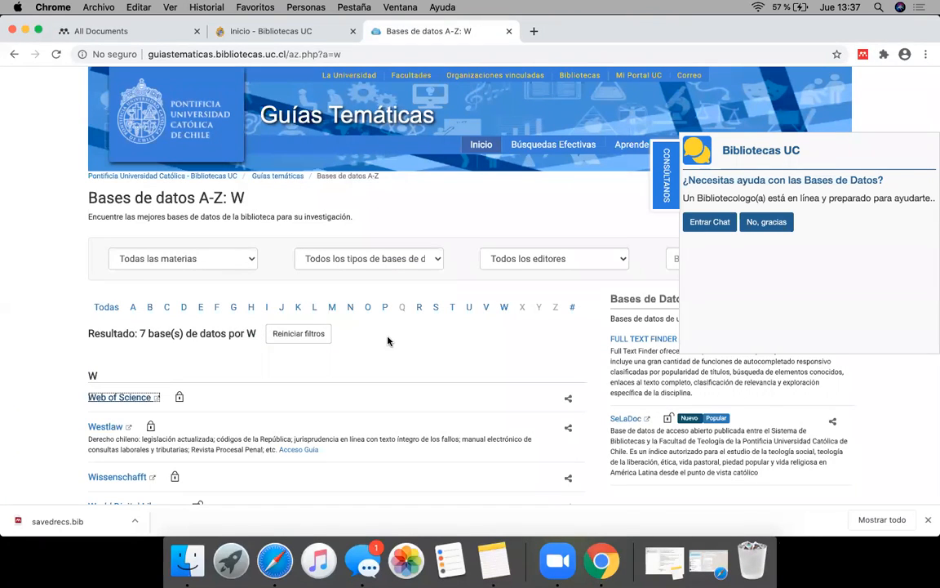
Step: Try to open PubMed from the databases under P in the library's A-Z list
click(384, 307)
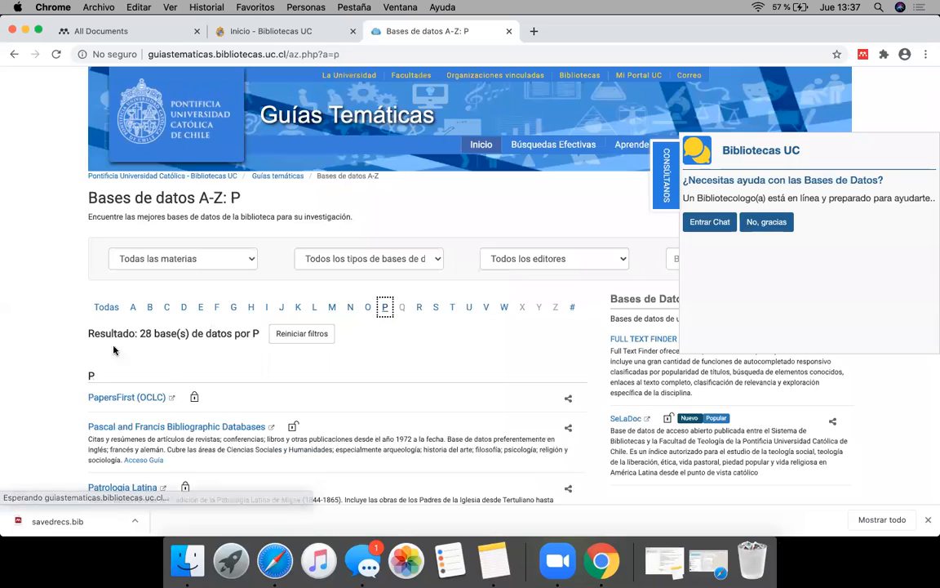
scroll(114, 350, down, 10)
scroll(77, 418, down, 15)
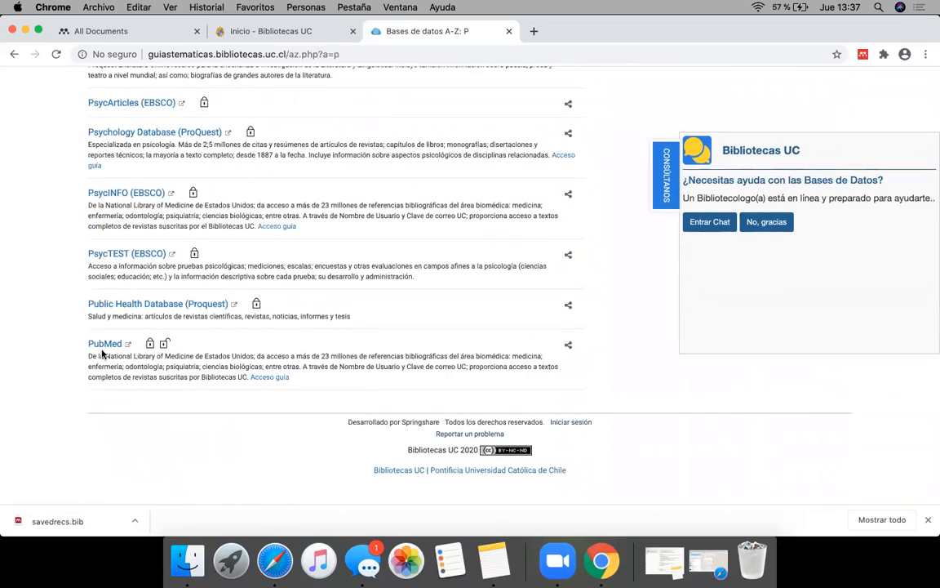
click(102, 343)
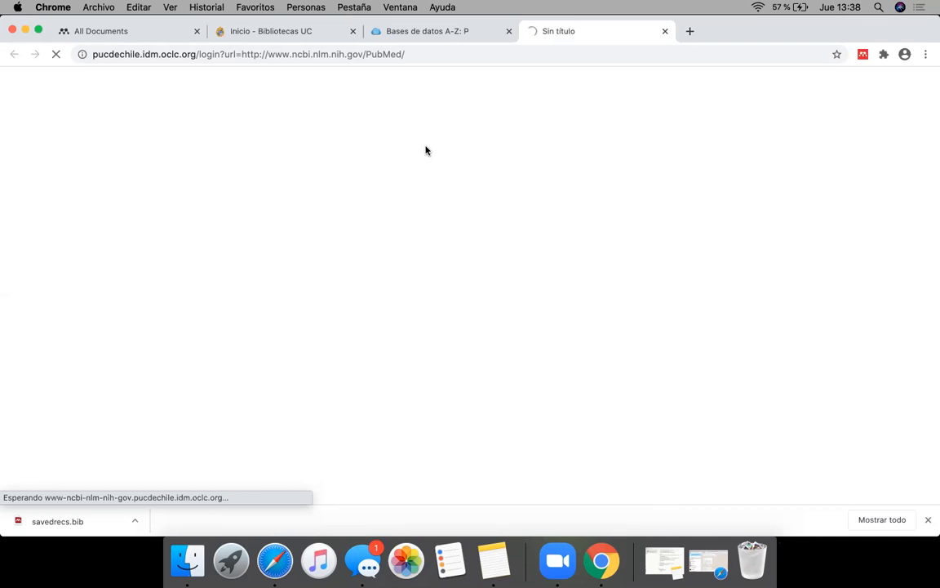
Step: Search Google for pubmed, close the stalled library access page and open the PubMed website from the results
click(690, 33)
text(pubm)
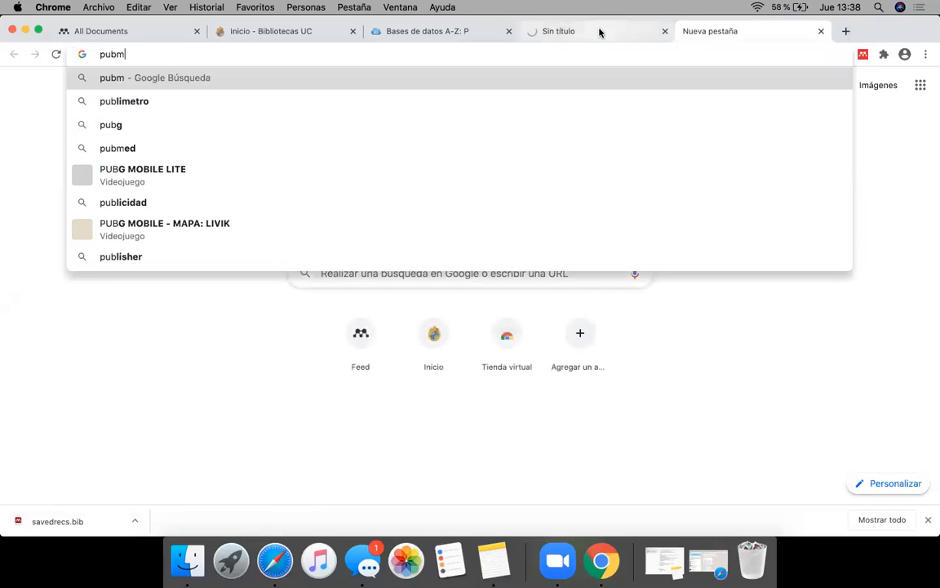
text(ed)
key(Return)
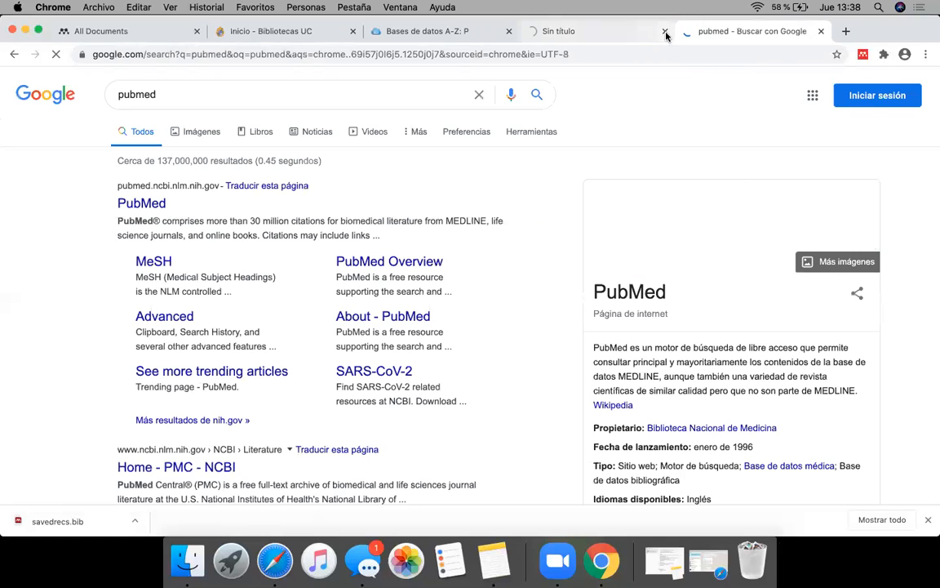
click(665, 31)
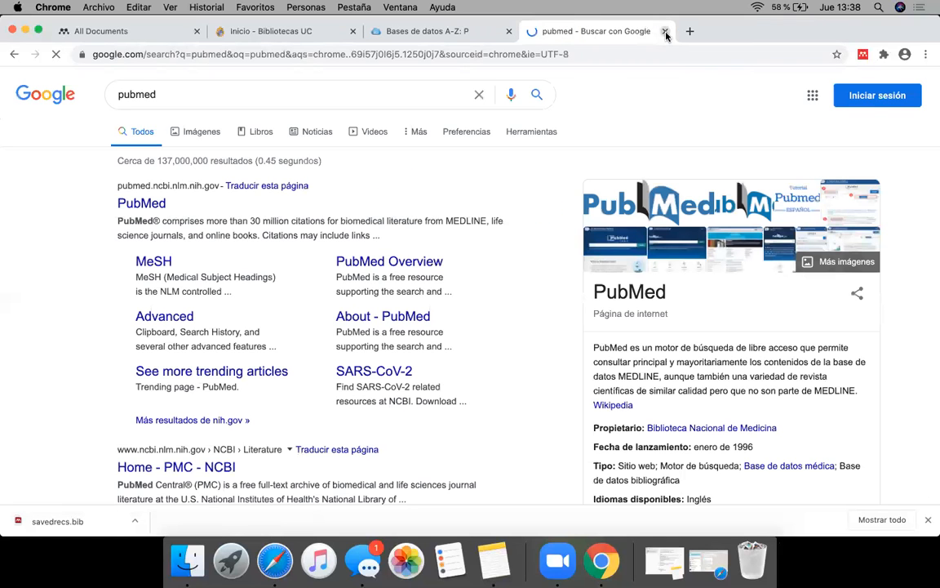
click(139, 203)
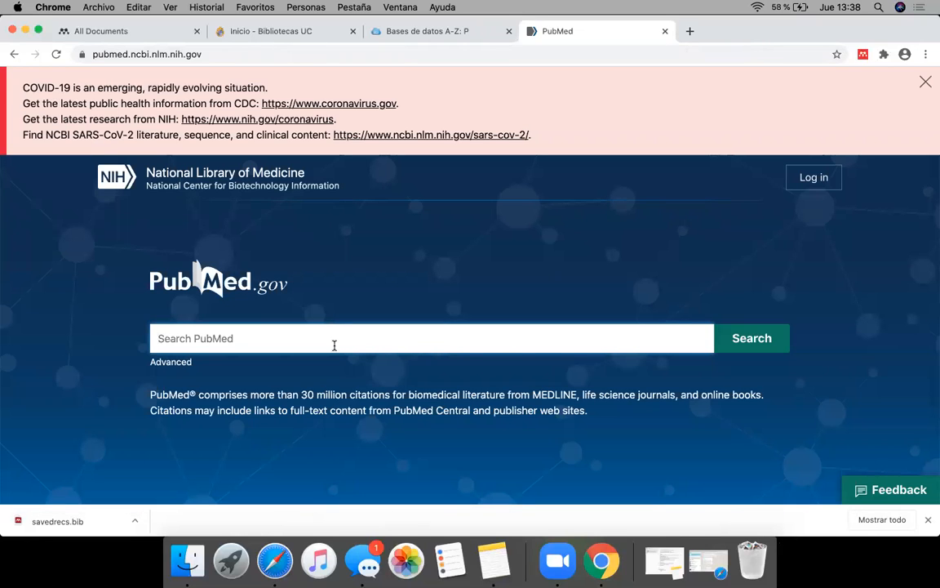
Step: Dismiss the COVID-19 notice and search PubMed for software
click(924, 83)
click(432, 243)
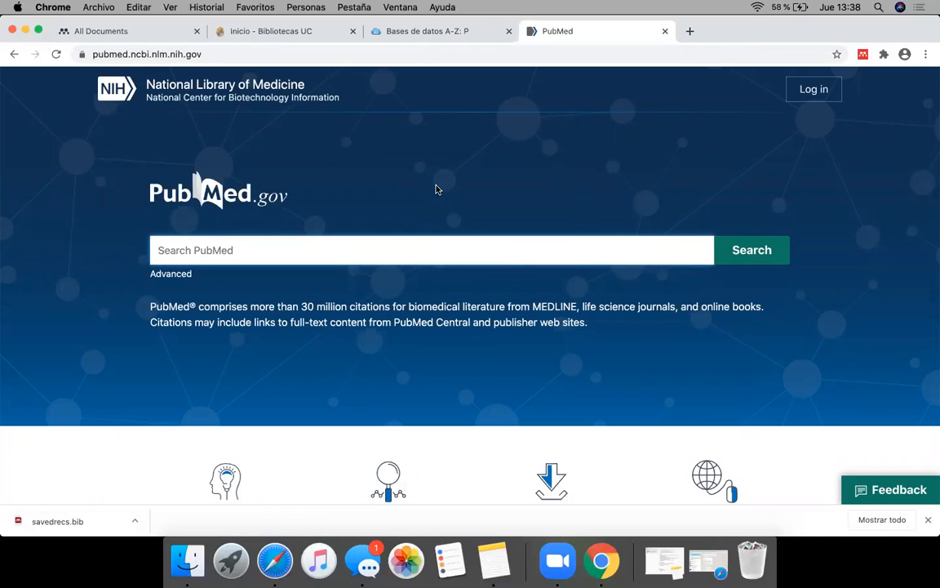
text(software)
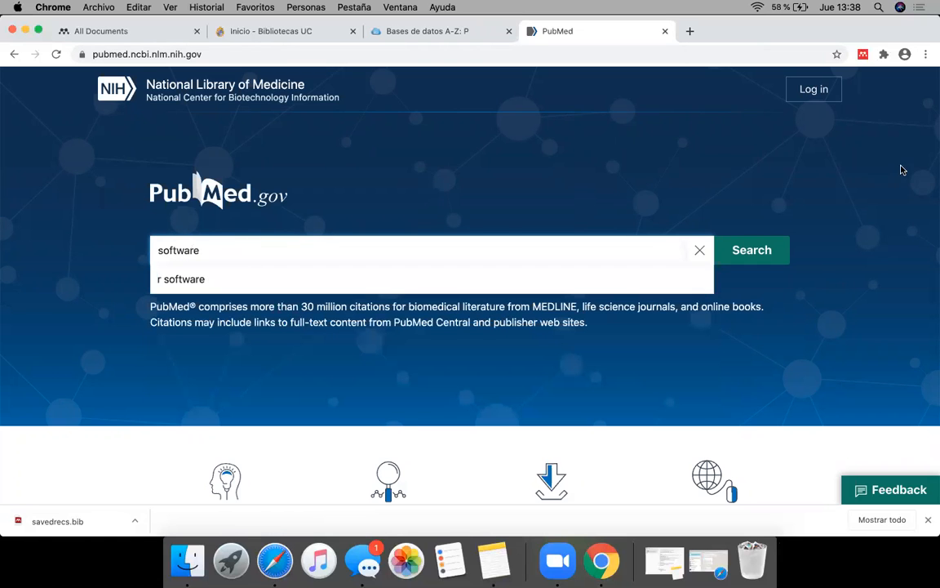
click(777, 251)
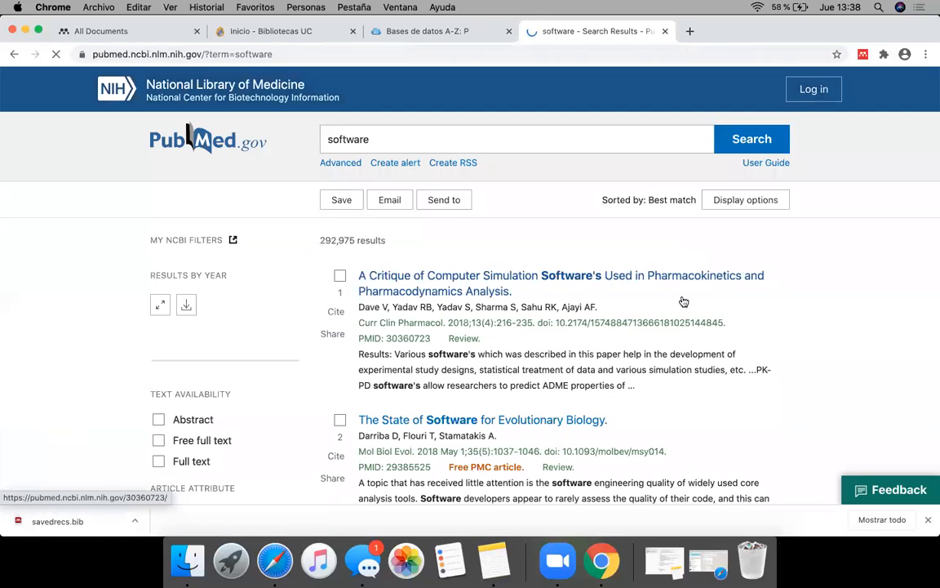
Step: Select the first three PubMed results and export the selection to a citation manager file
scroll(336, 258, down, 2)
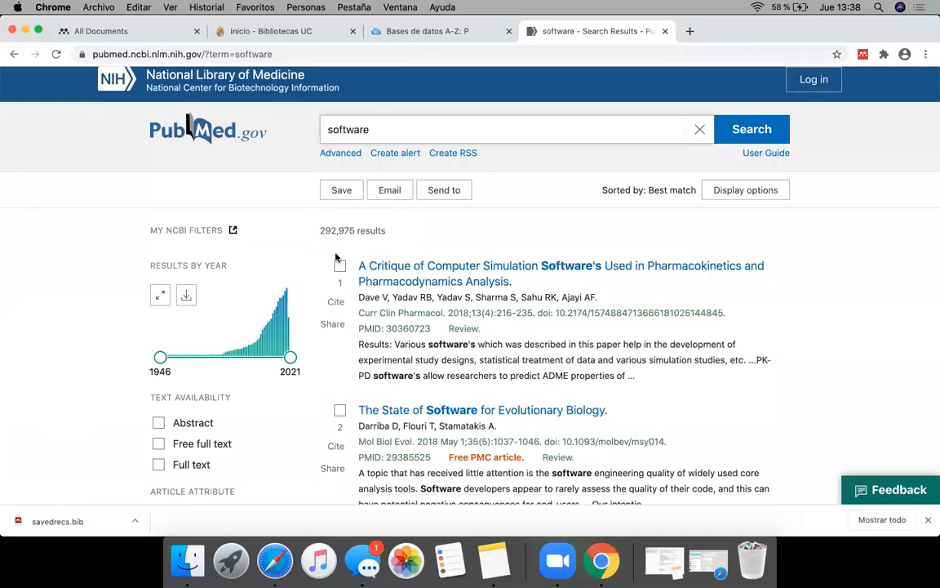
click(339, 204)
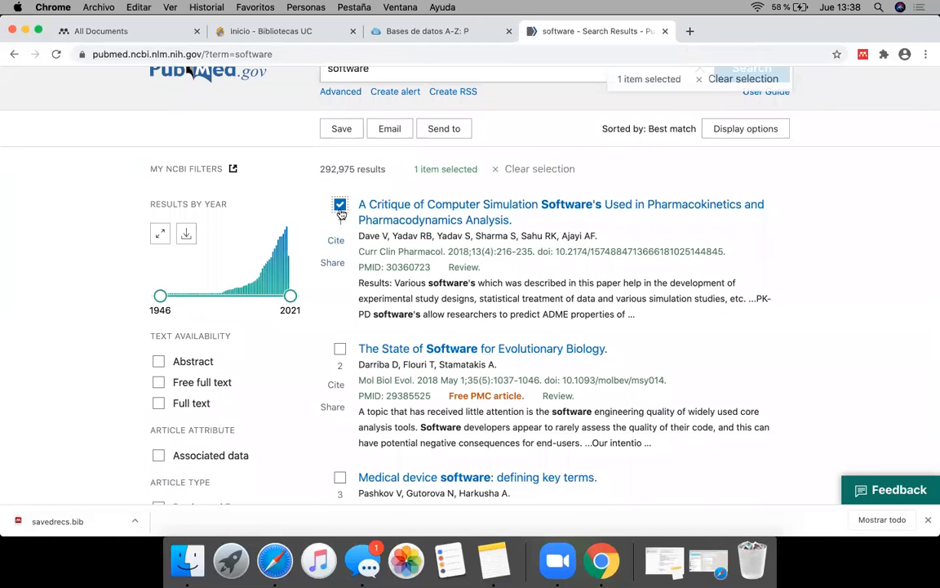
click(339, 348)
click(339, 477)
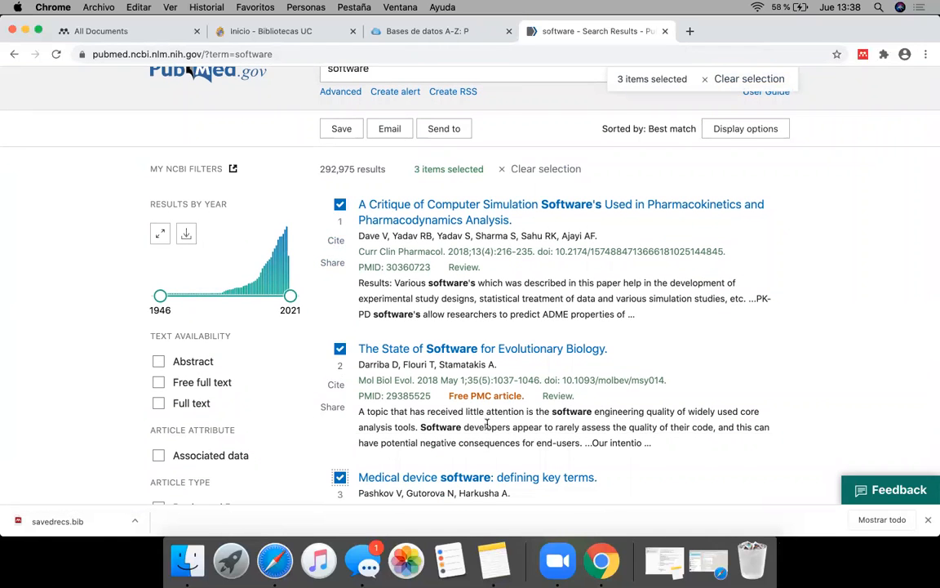
scroll(554, 414, up, 2)
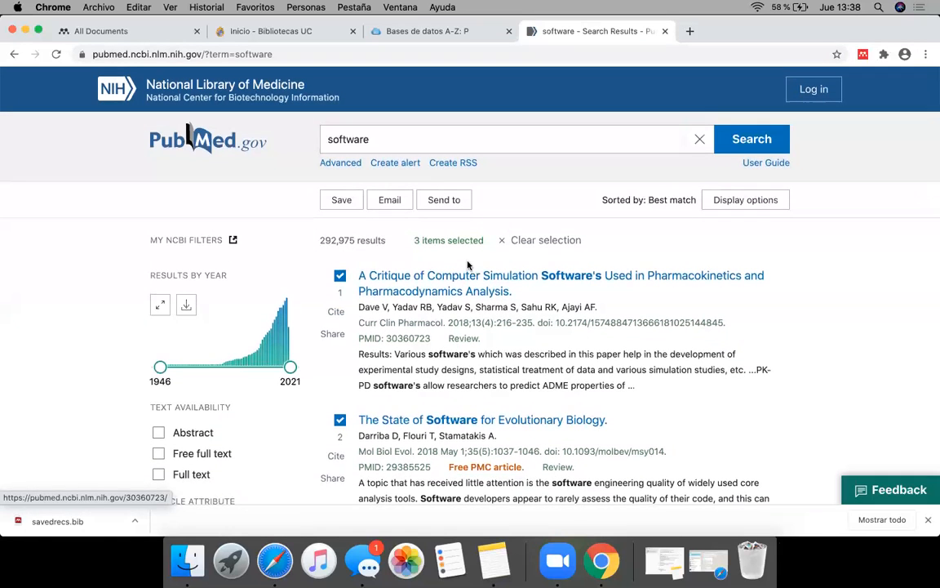
click(448, 204)
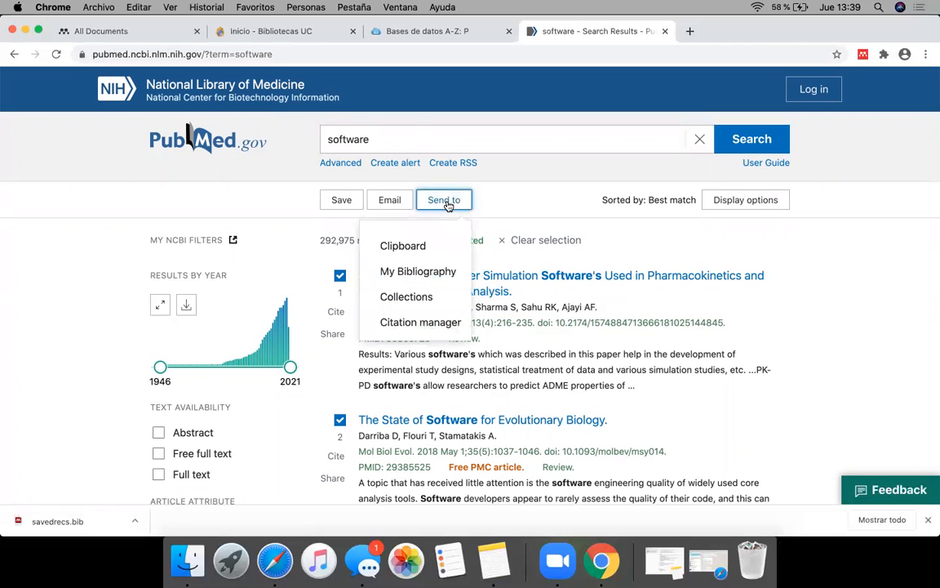
click(418, 325)
click(430, 343)
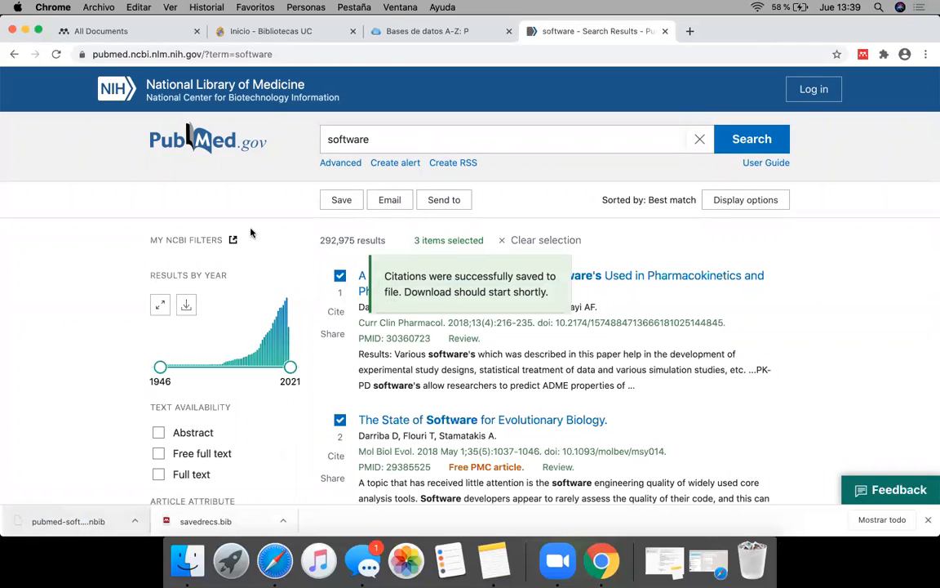
Step: Try to import the PubMed .nbib export from the Downloads folder into the Mendeley library, and delete the resulting pubmed-software-set document
click(116, 30)
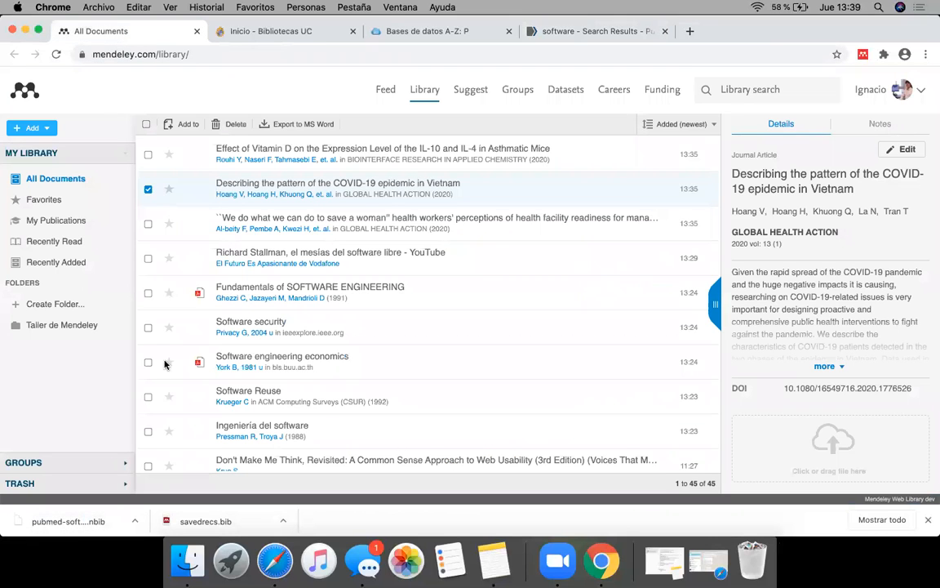
click(193, 569)
scroll(670, 322, down, 5)
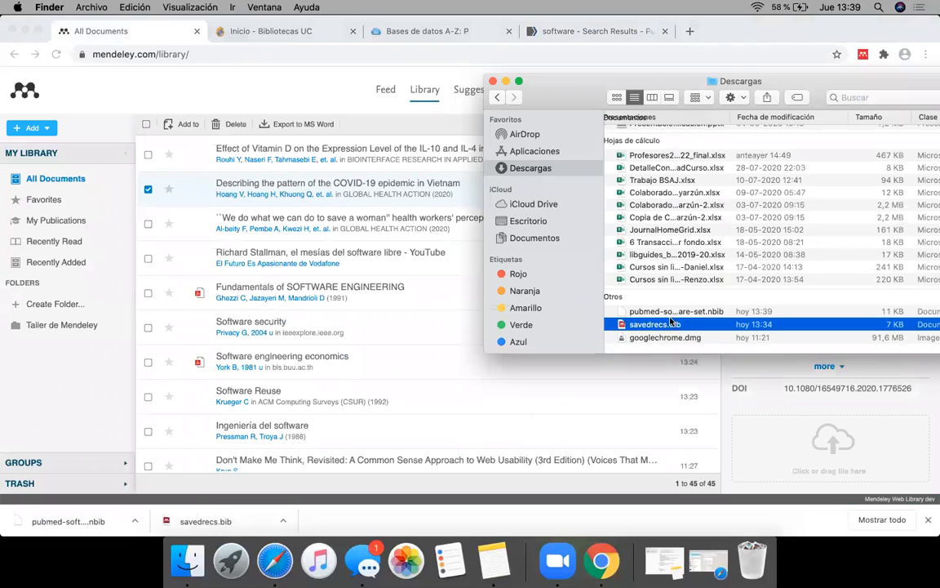
click(670, 323)
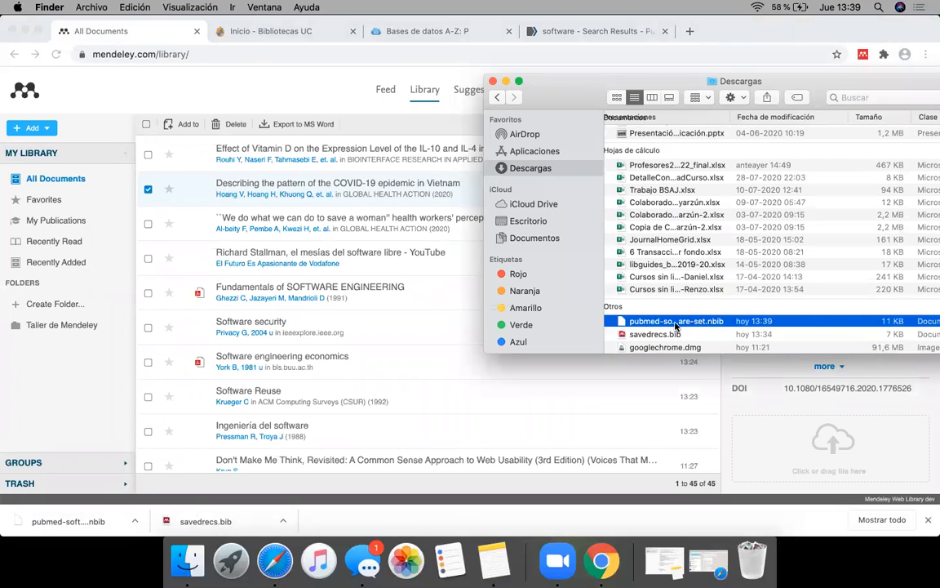
drag(665, 324, 418, 322)
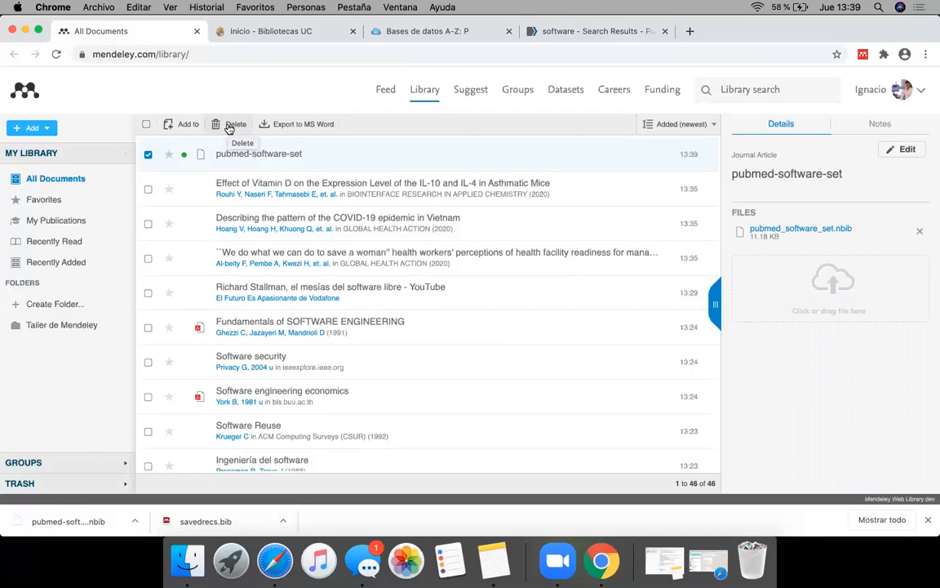
click(229, 127)
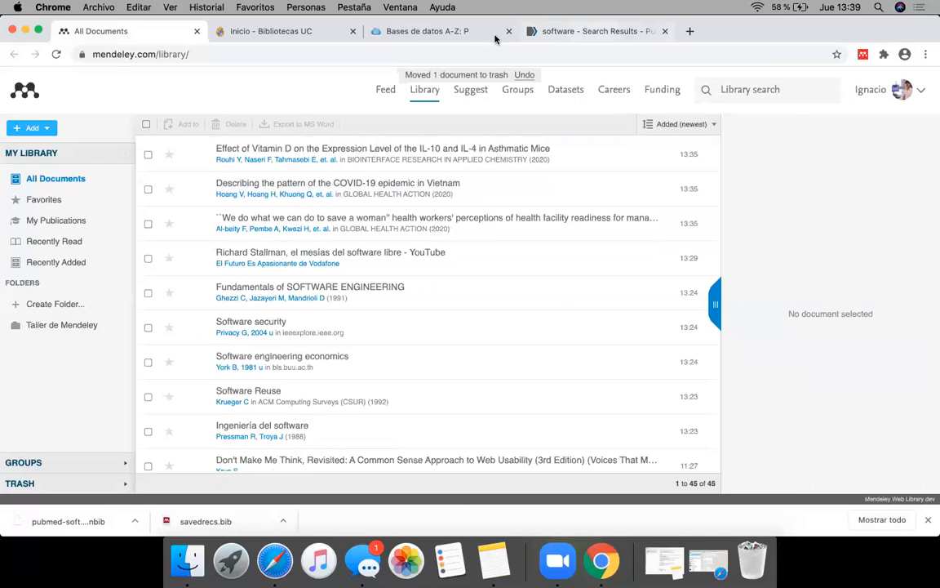
Step: Open the free article "Software for convenient correction of artifacts in sonomicrometry" from the PubMed software results
key(ctrl+Tab)
scroll(457, 408, down, 6)
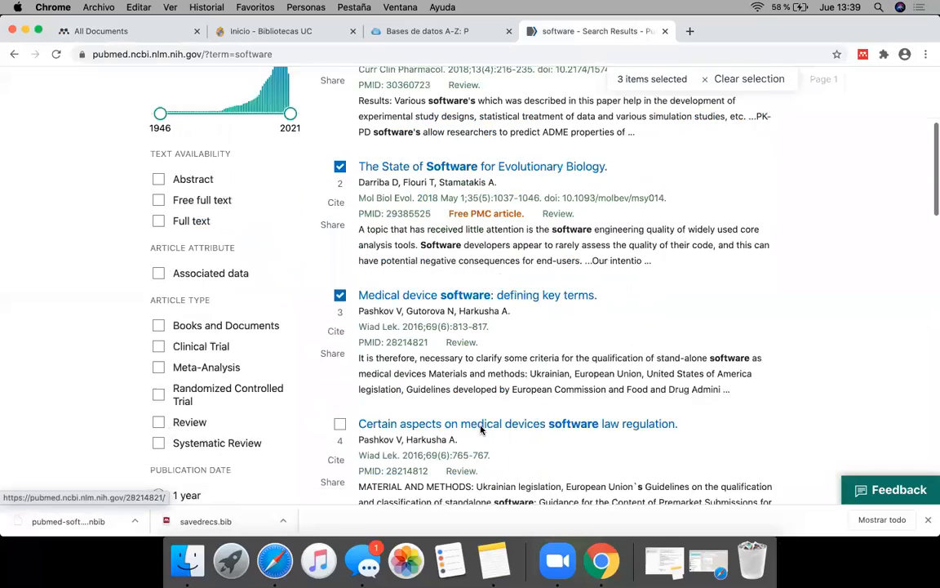
scroll(482, 430, down, 8)
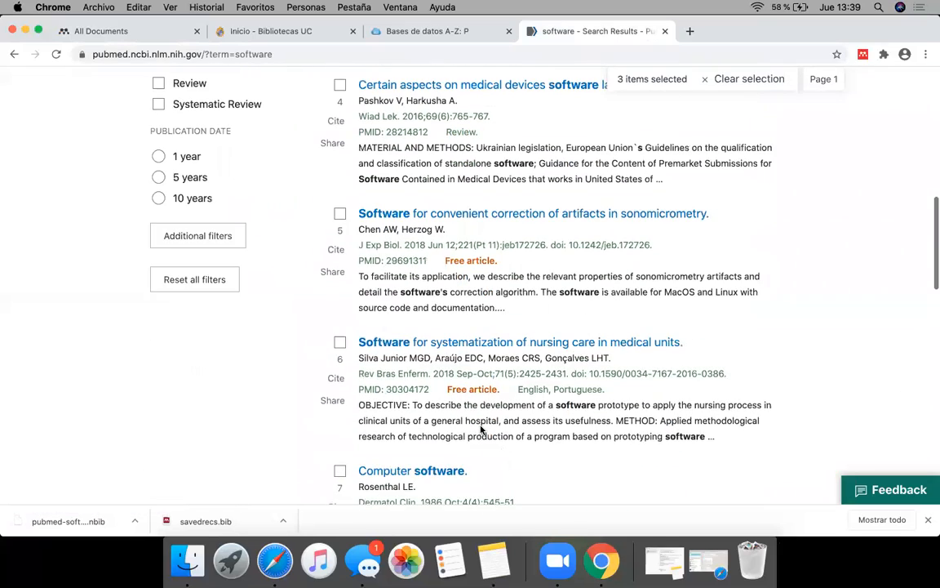
scroll(481, 430, down, 1)
click(371, 197)
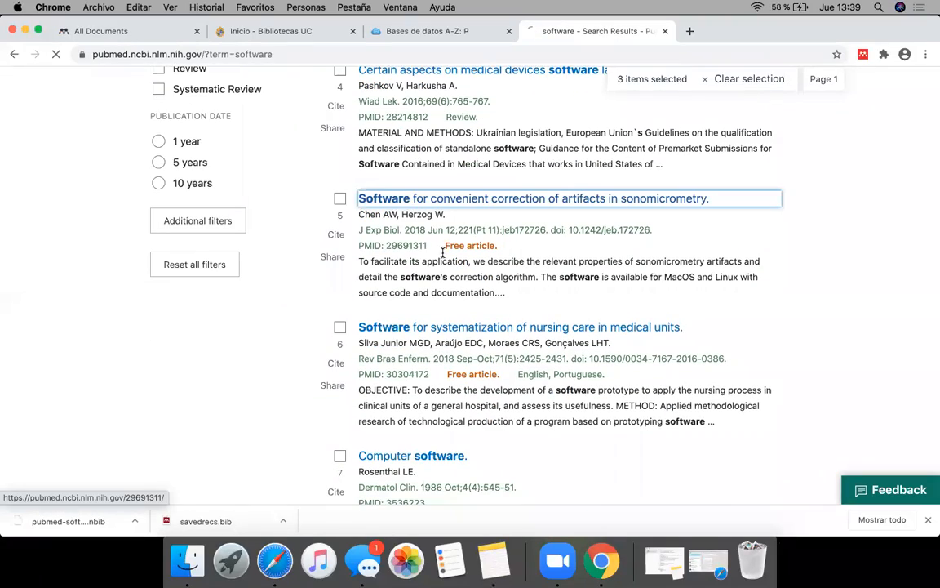
scroll(567, 359, down, 3)
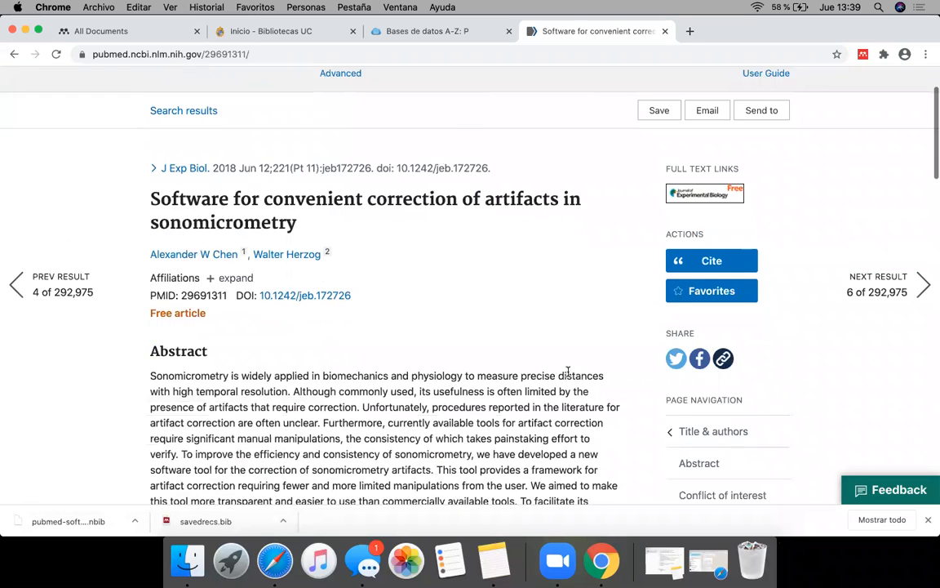
scroll(567, 372, down, 1)
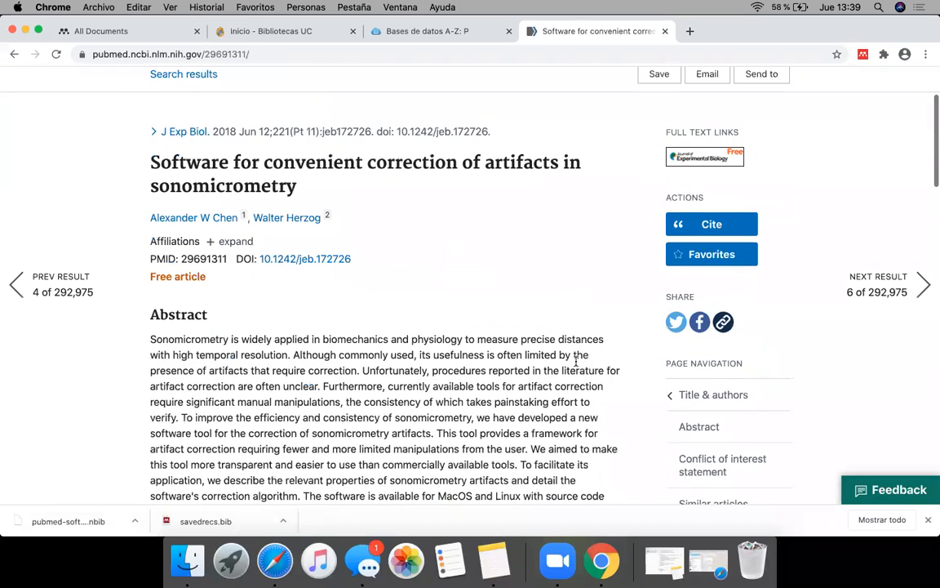
Step: Follow the free full-text link to the Journal of Experimental Biology and open the article's full PDF
click(693, 160)
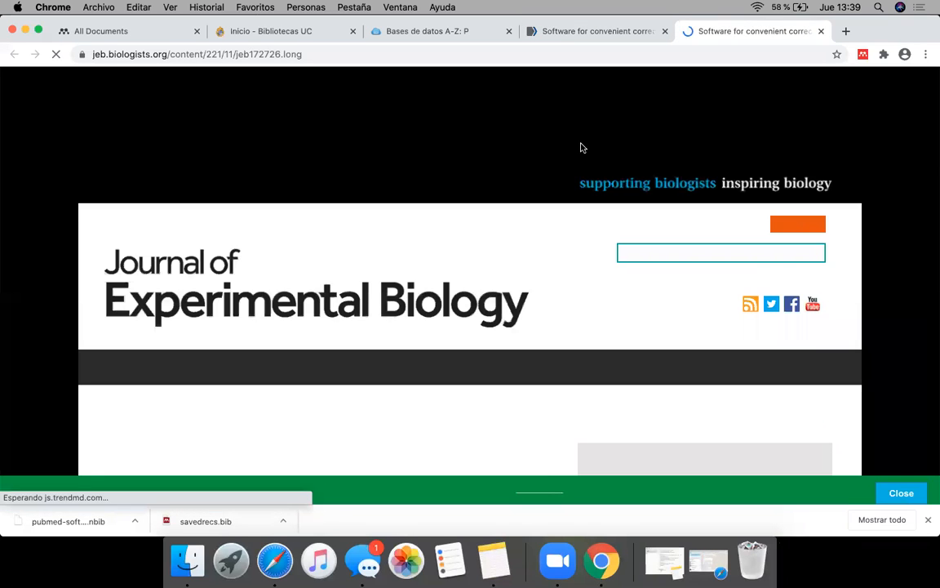
scroll(379, 339, down, 3)
scroll(380, 339, down, 5)
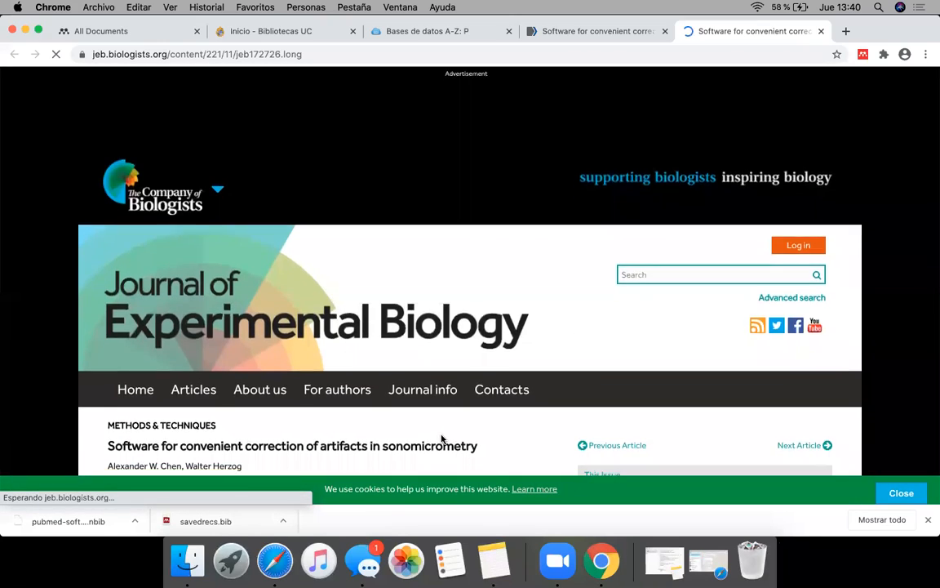
scroll(440, 438, down, 3)
click(514, 290)
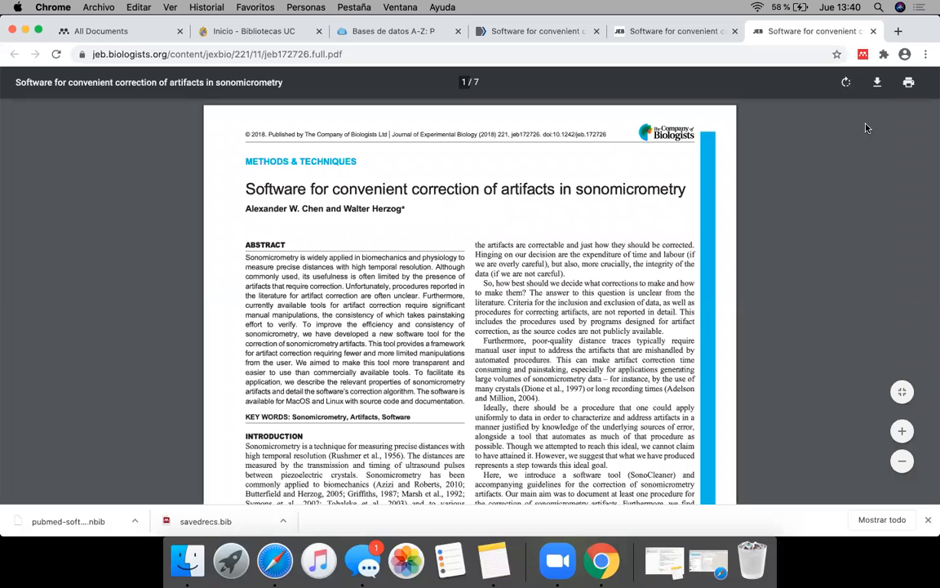
Step: Clear the downloads bar and view the Web Importer's options for the article PDF, closing the importer without adding anything
click(927, 519)
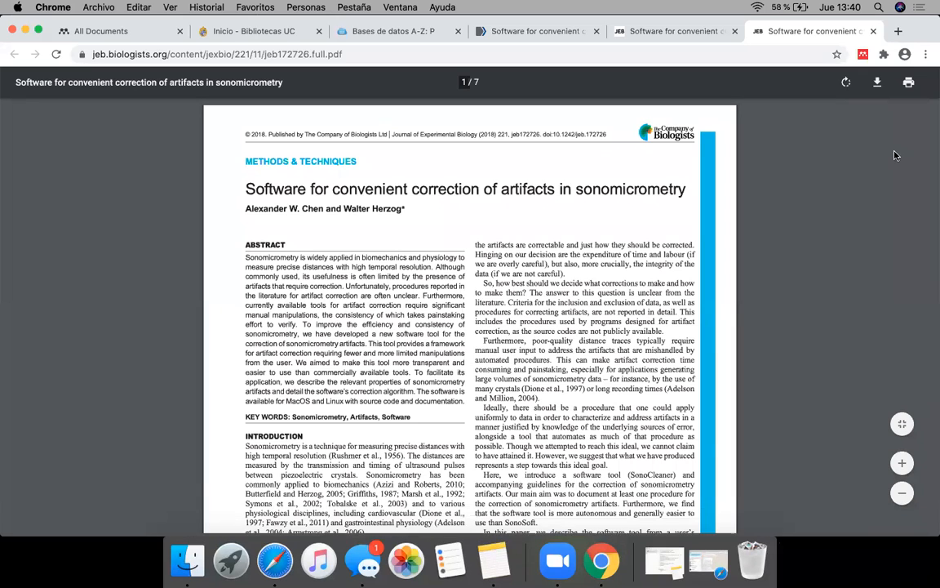
click(862, 55)
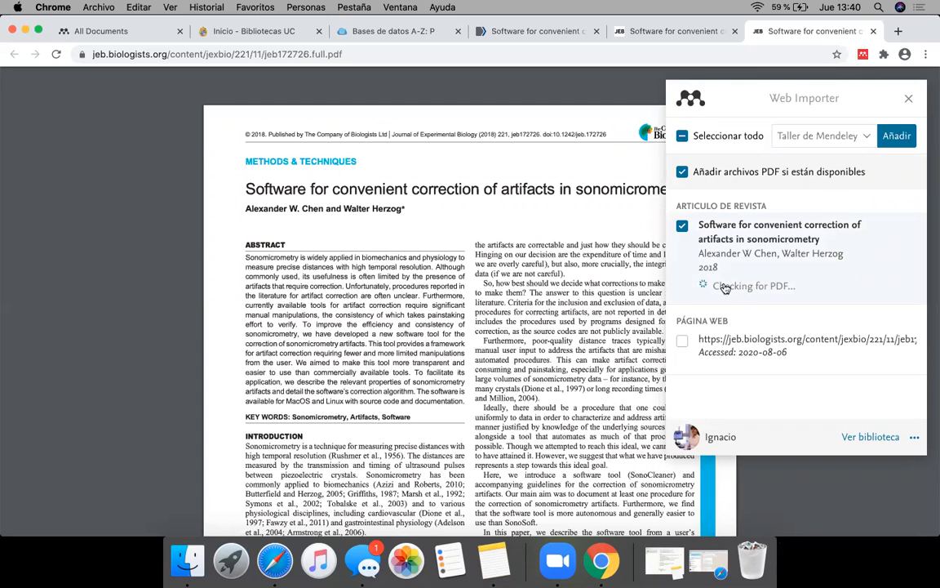
click(907, 99)
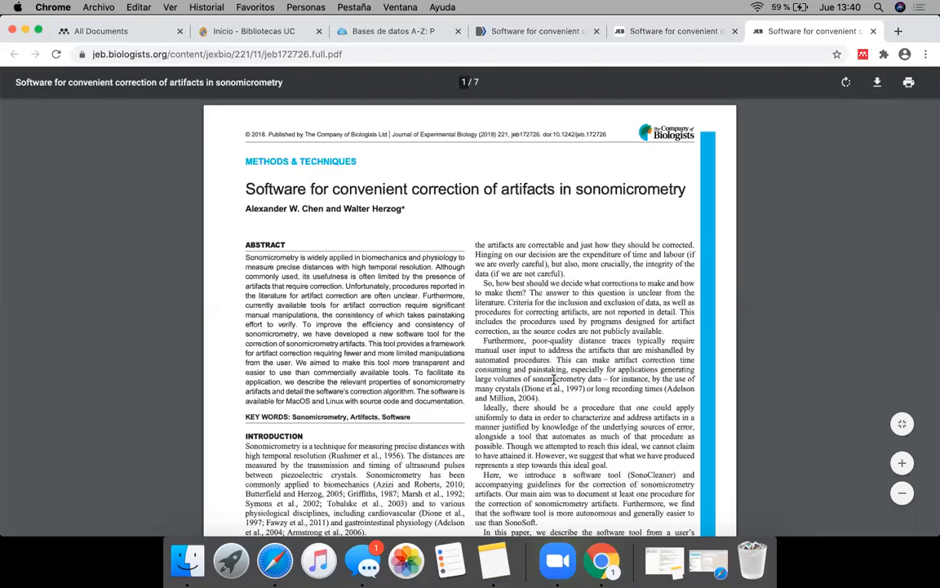
Step: Save the article as jeb172726.full.pdf in the Downloads folder, close the PDF and return to the Mendeley library
key(super+s)
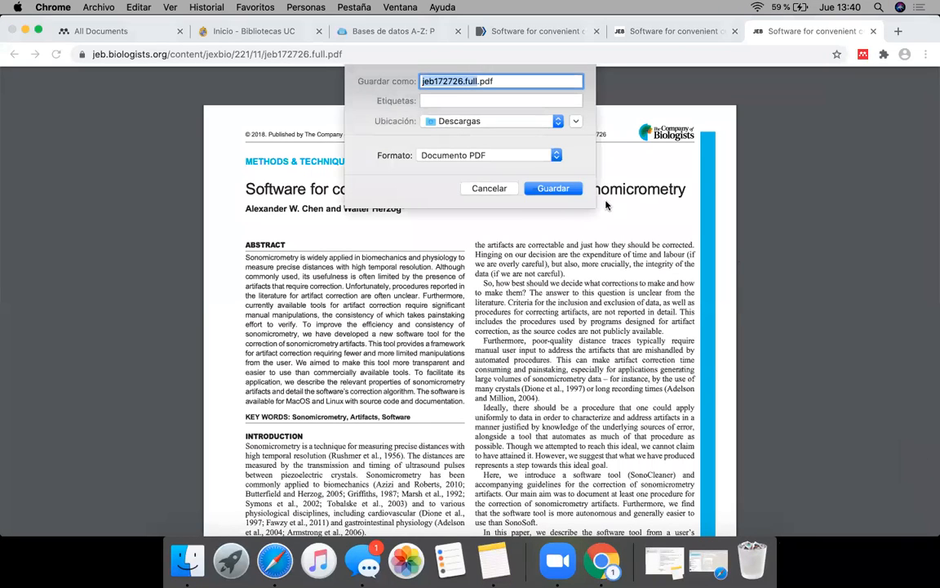
click(539, 187)
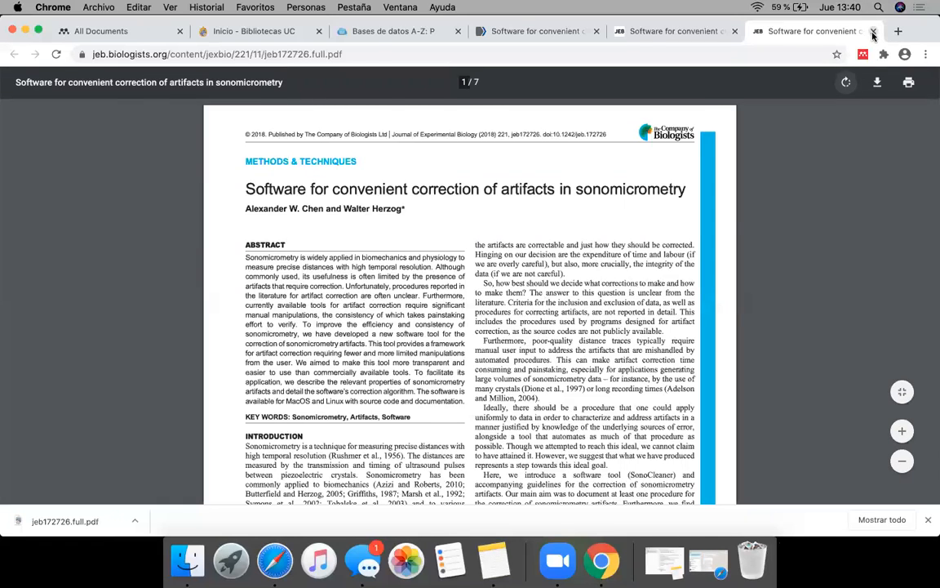
key(super+w)
click(134, 29)
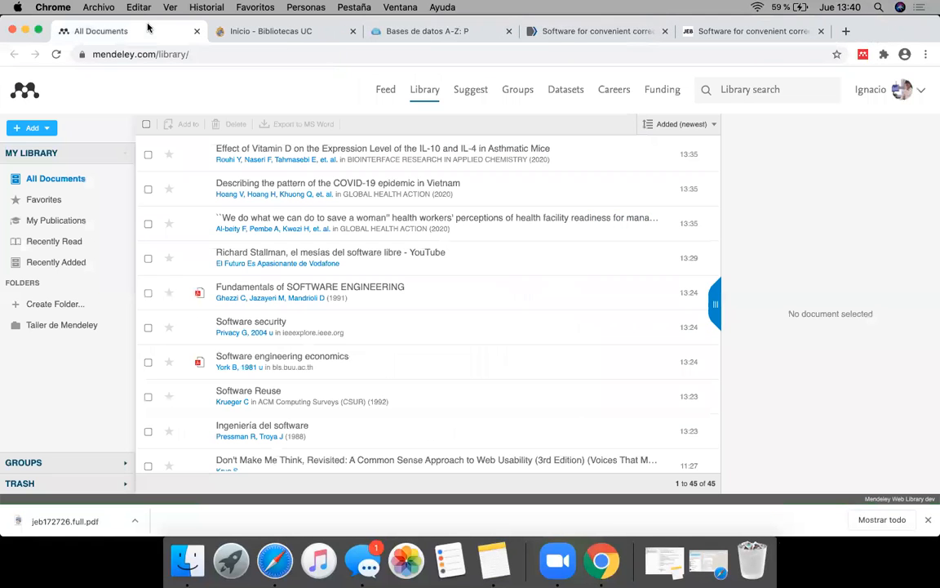
Step: Import jeb172726.full.pdf from the Downloads folder in Finder into the Mendeley library's document list
click(187, 561)
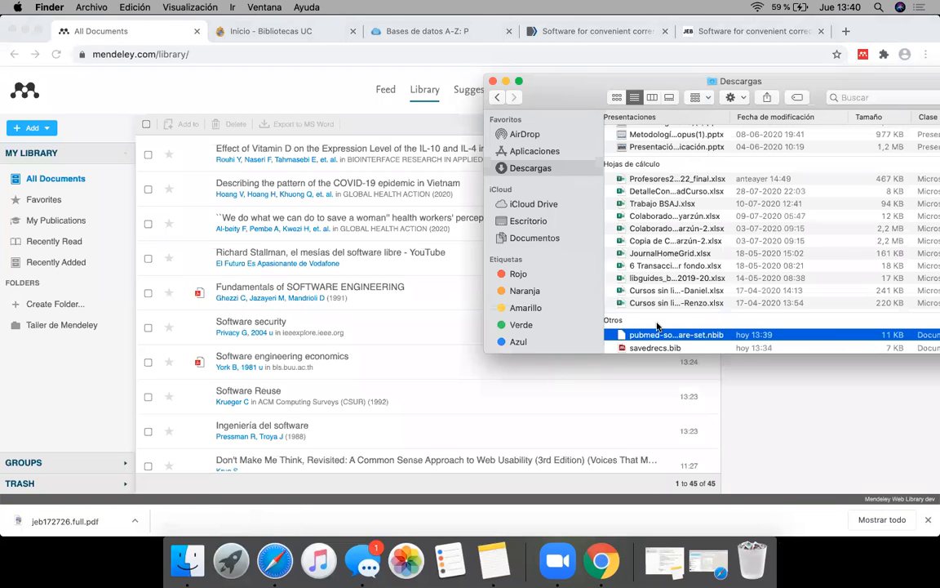
scroll(658, 326, down, 3)
scroll(657, 326, up, 5)
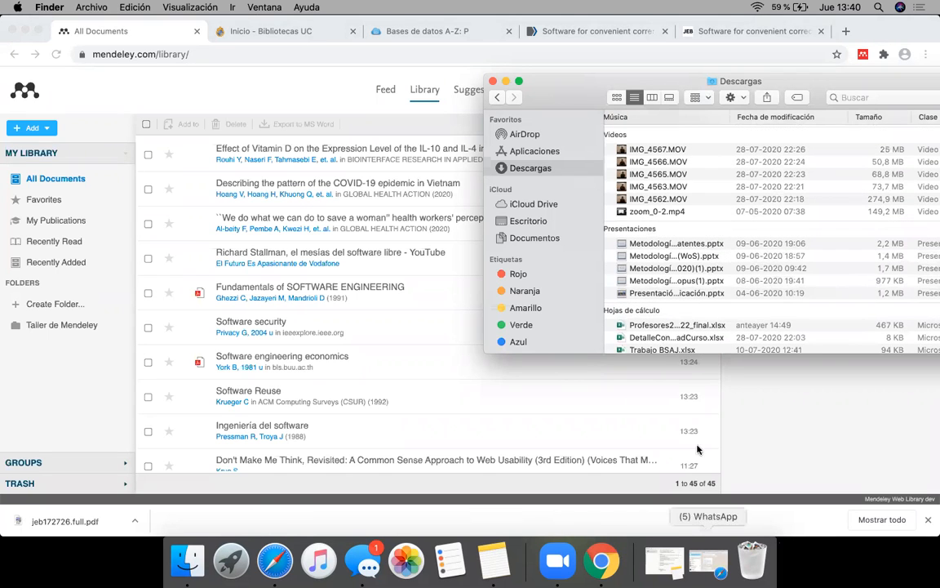
click(705, 272)
scroll(705, 274, up, 10)
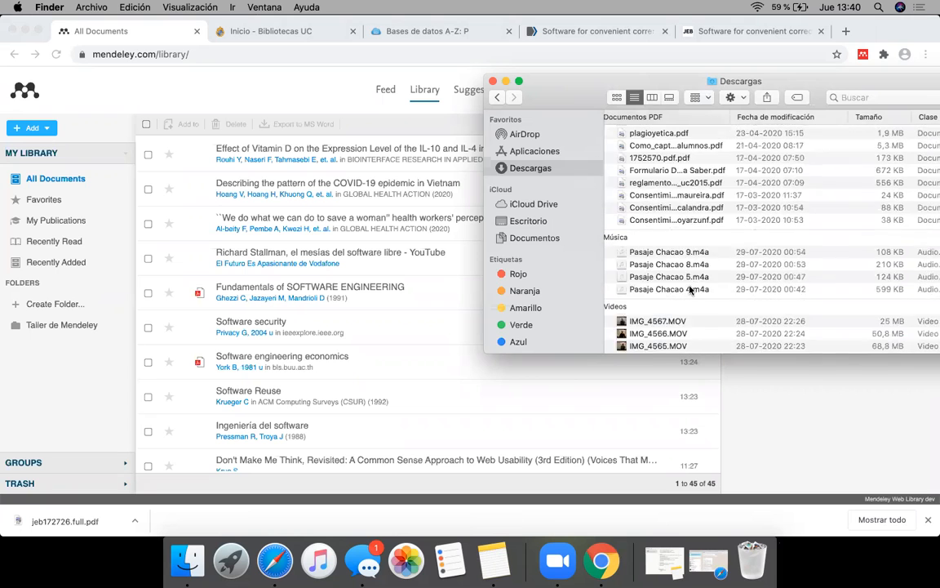
scroll(690, 289, up, 10)
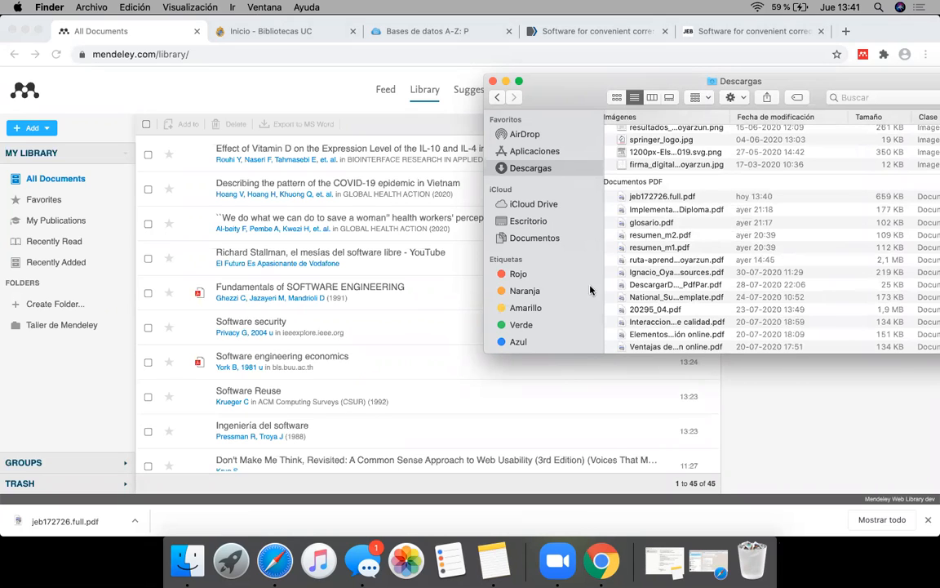
click(657, 199)
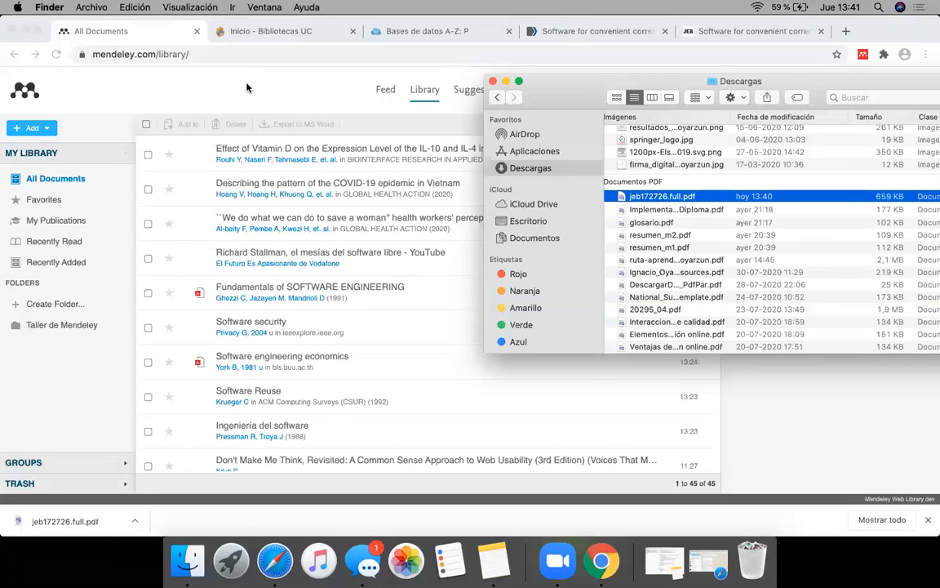
drag(625, 199, 390, 212)
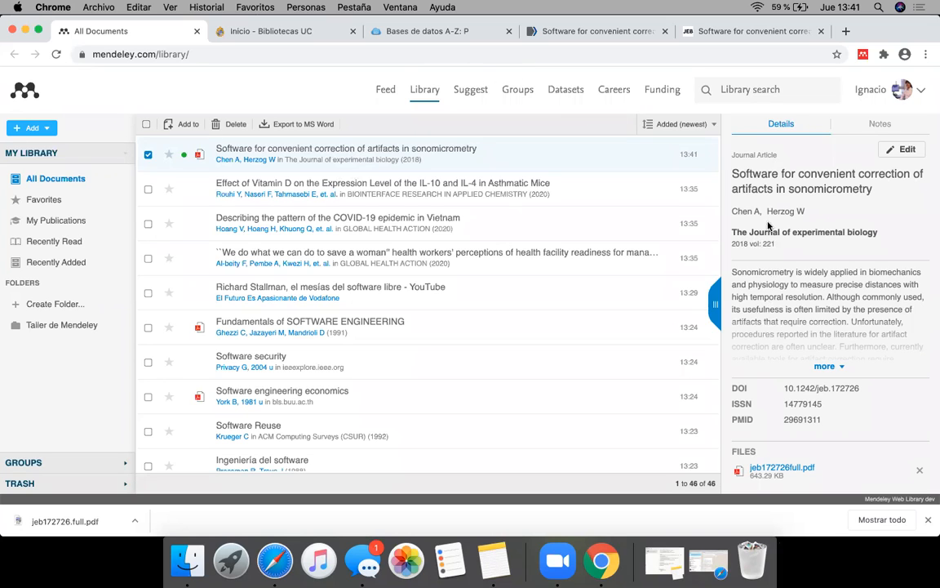
Step: View the imported article's attached PDF in the Mendeley viewer, close it and review the reference's details
click(199, 155)
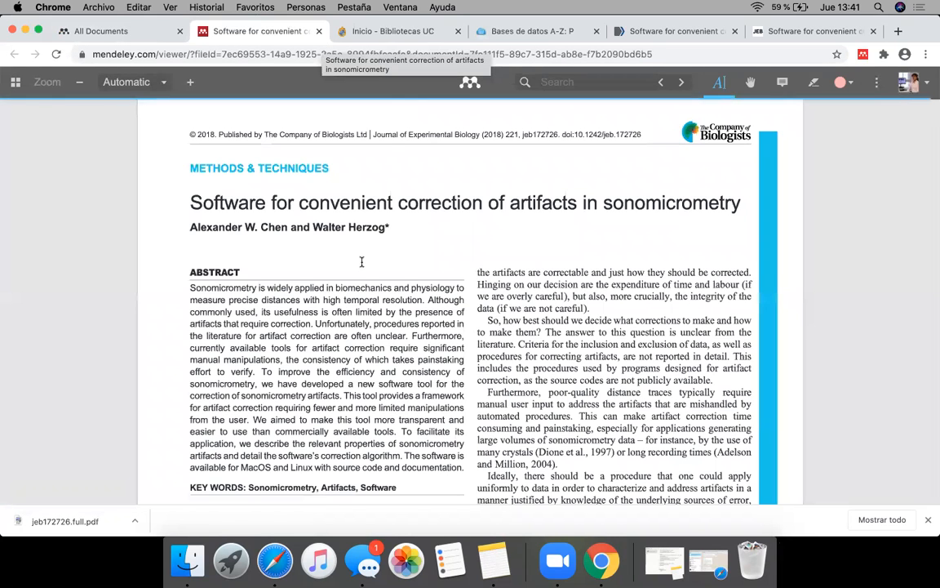
scroll(330, 317, down, 10)
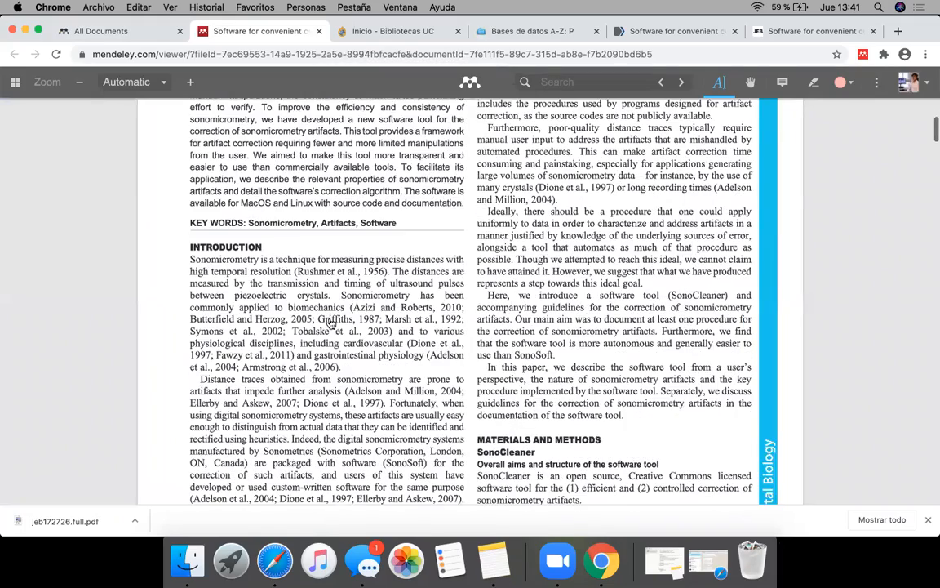
scroll(330, 322, up, 10)
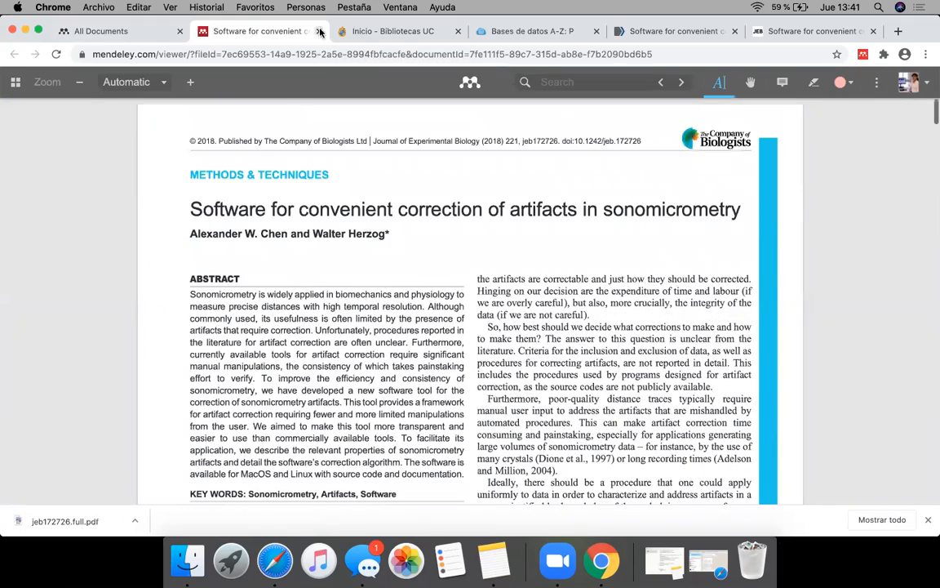
key(super+w)
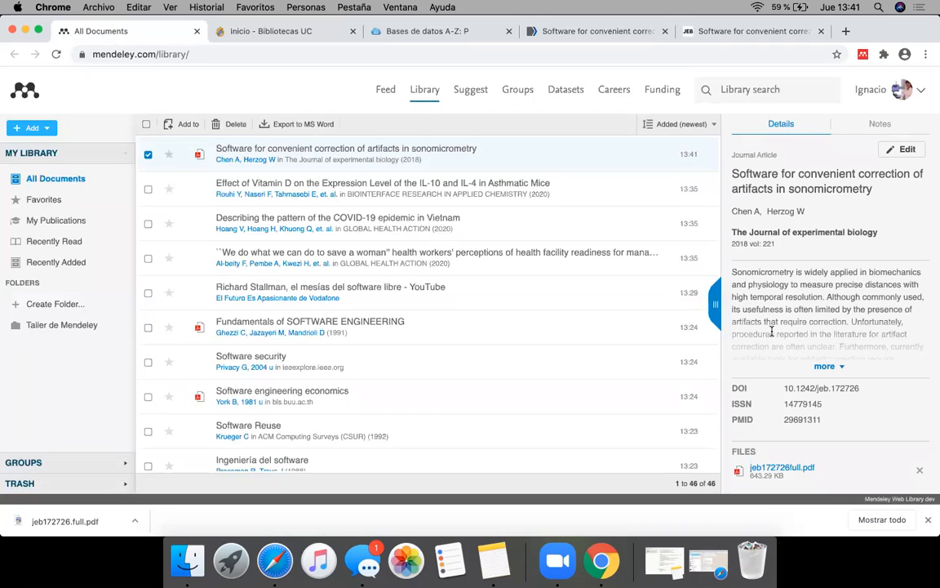
scroll(770, 420, down, 3)
scroll(770, 419, up, 3)
Step: Close the PubMed article page and return to the Mendeley library
click(580, 37)
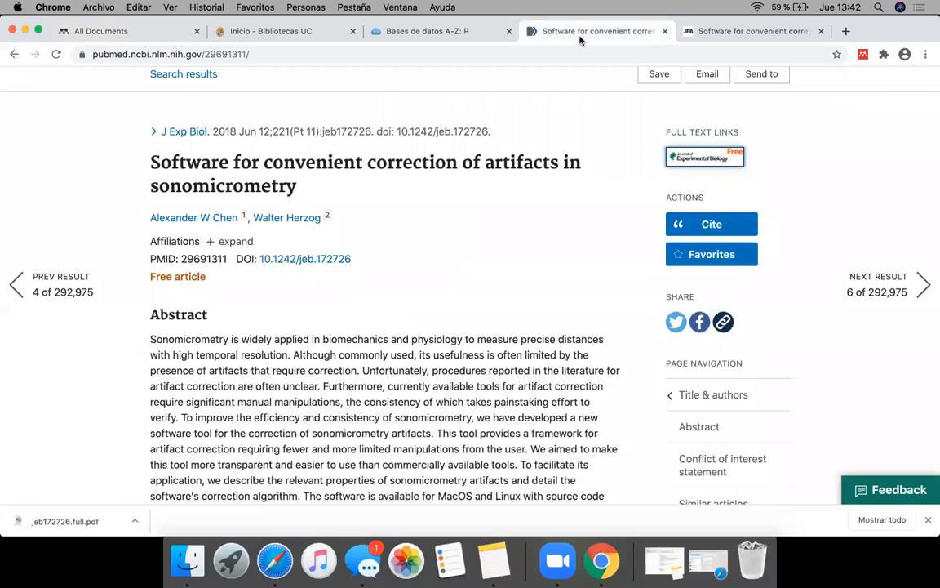
click(665, 32)
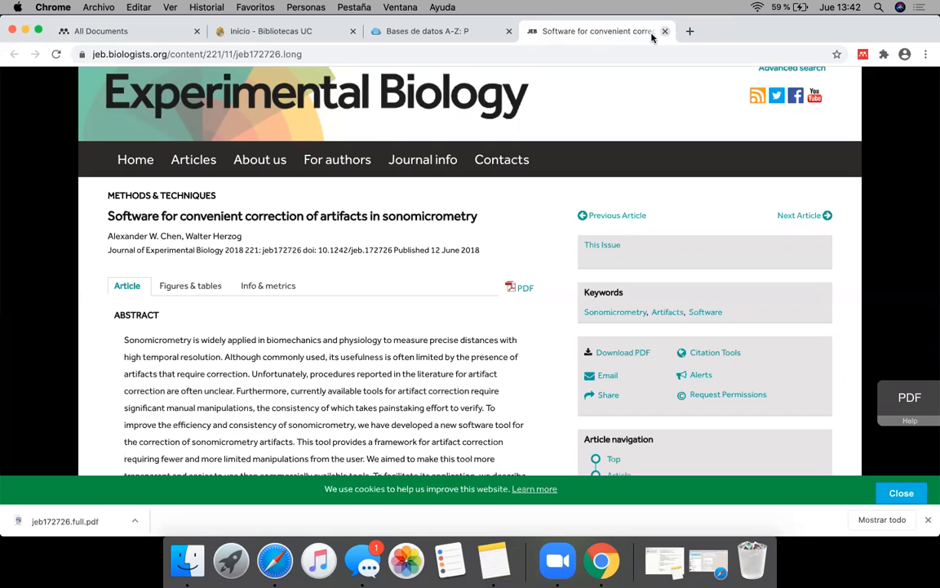
click(120, 32)
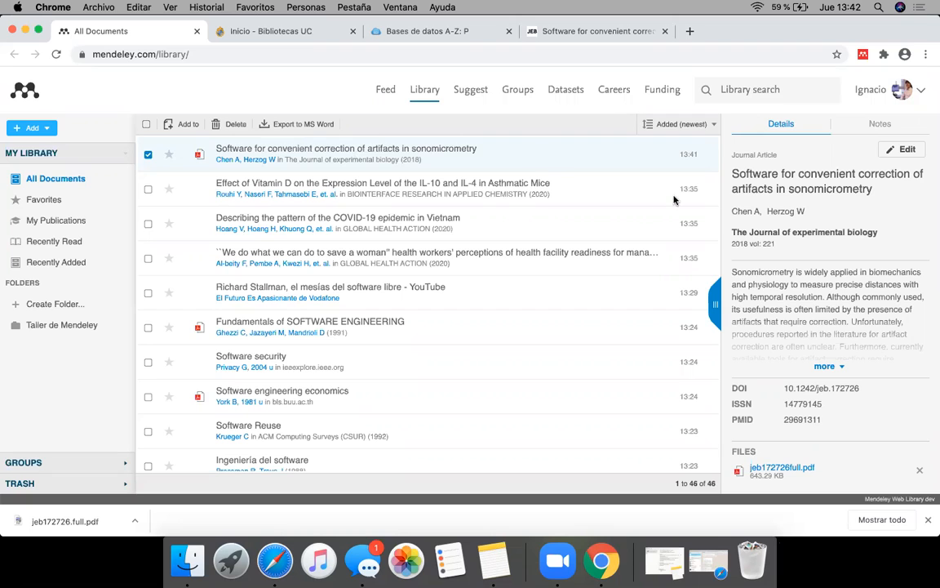
Step: Start a new manual Journal Article entry titled "Fundamentals of SOFTWARE ENGINEERING"
click(47, 131)
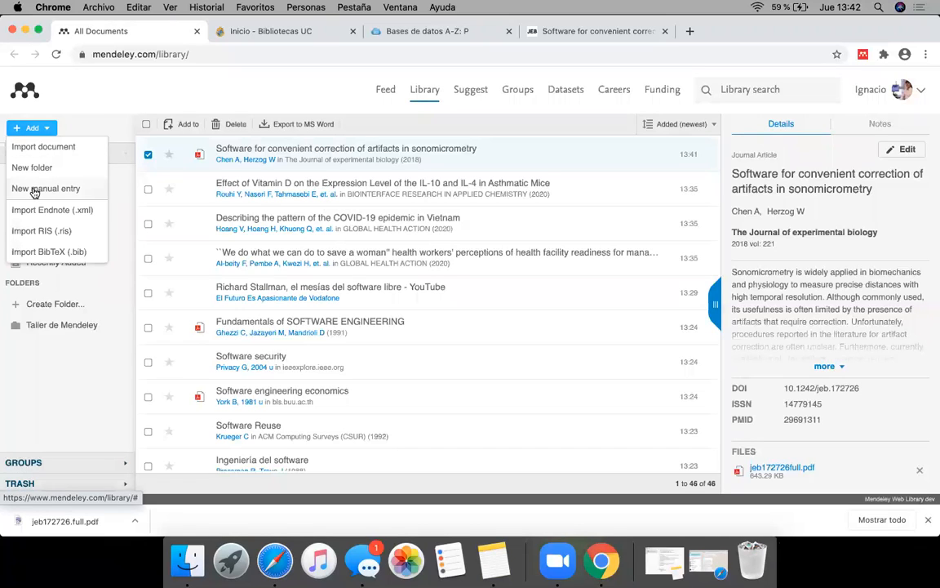
click(49, 130)
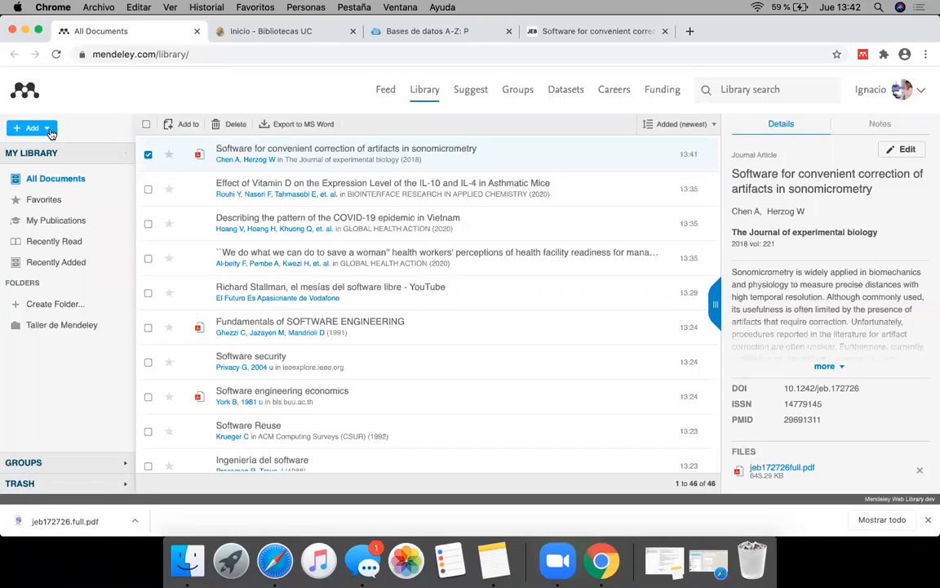
click(49, 132)
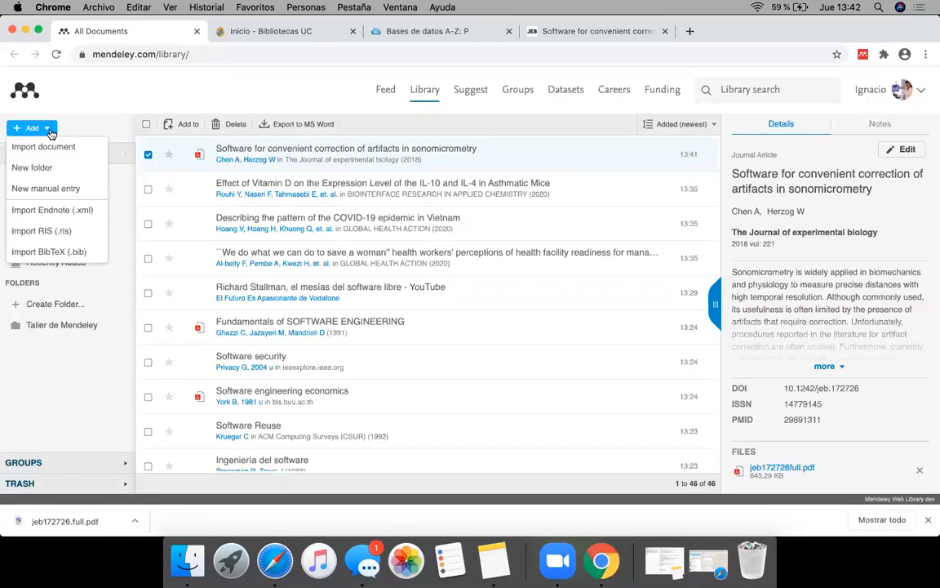
click(72, 189)
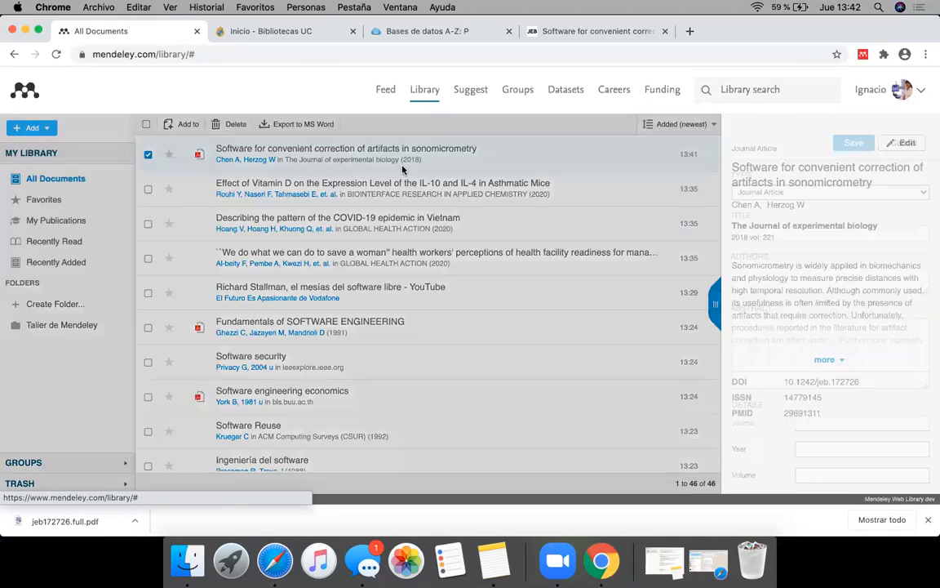
click(765, 216)
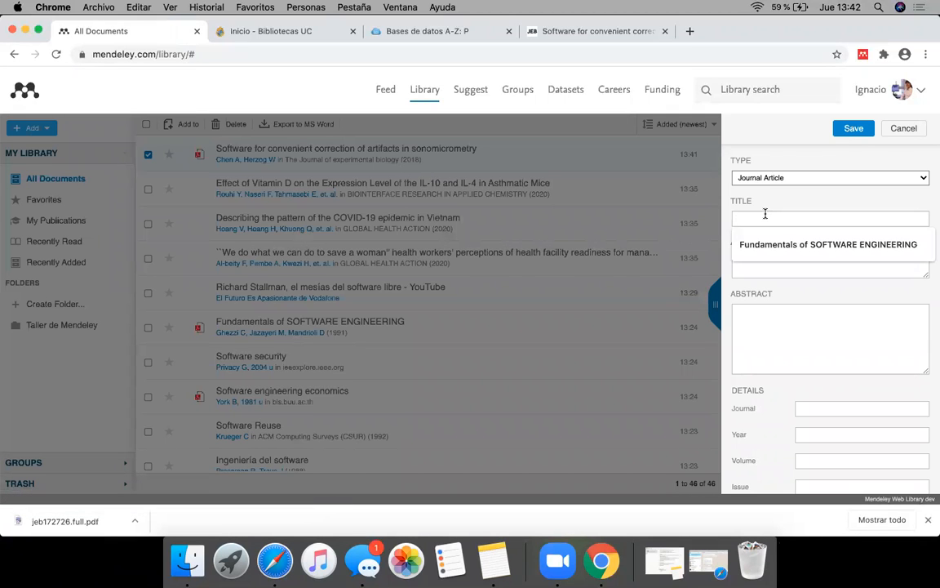
click(767, 244)
Step: Enter the author's last and first name, save the manual entry and deselect it in the document list
click(760, 260)
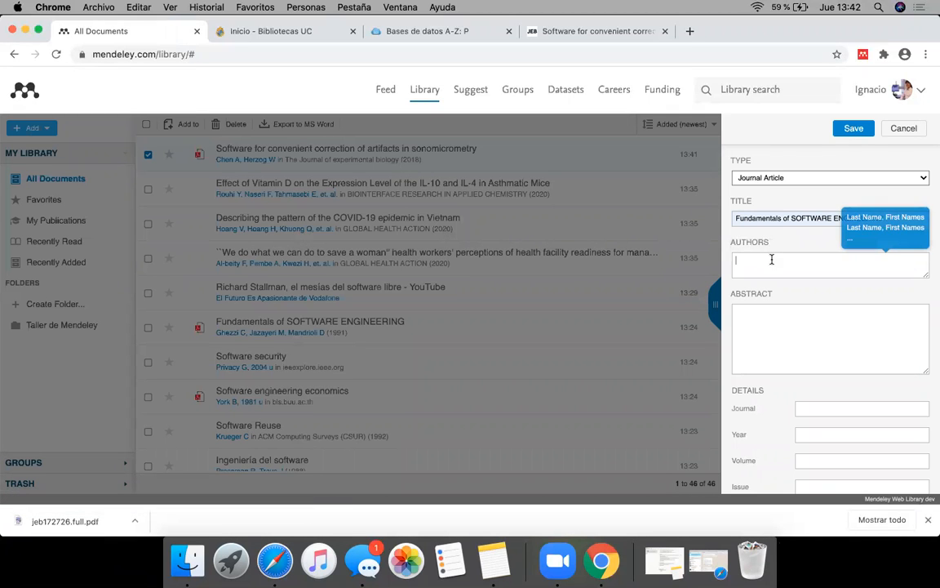
text(O)
text(yta)
text(zun, Ignacio)
click(749, 335)
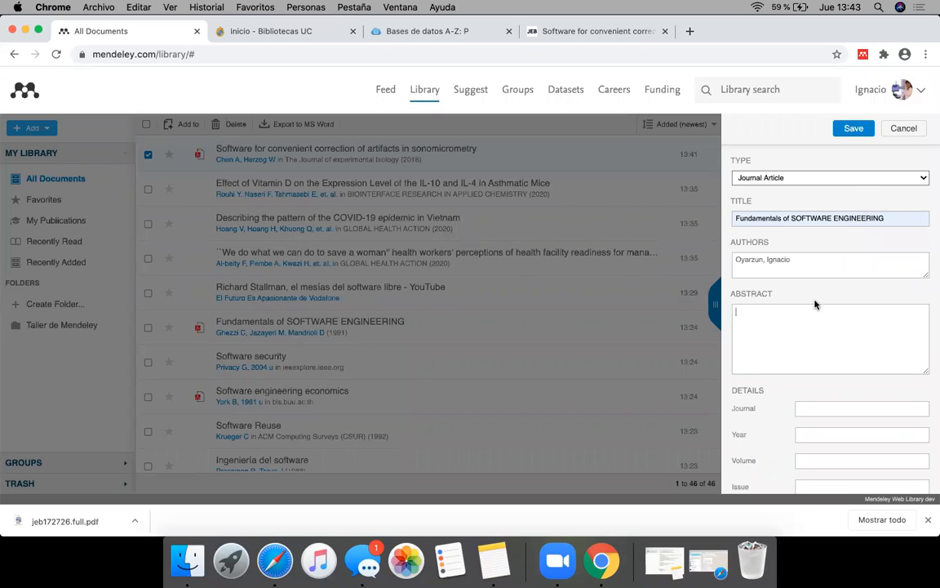
click(848, 131)
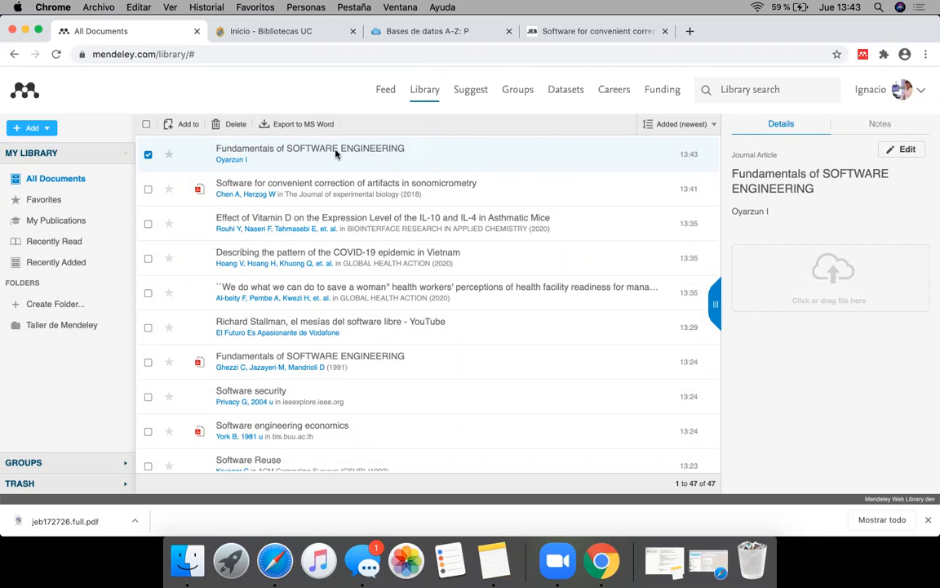
click(148, 154)
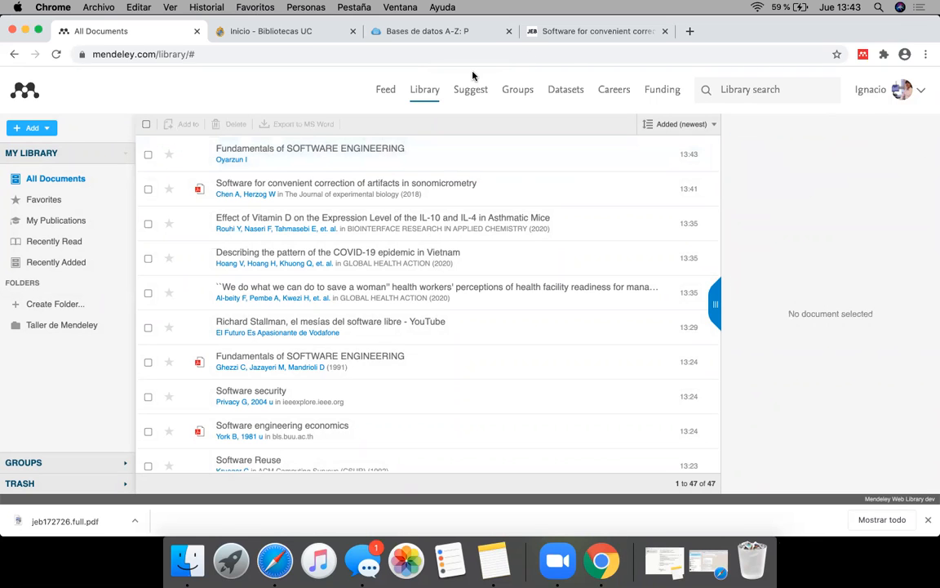
Step: Open the PsycINFO (EBSCO) database from the Bibliotecas UC A-Z database list
click(534, 33)
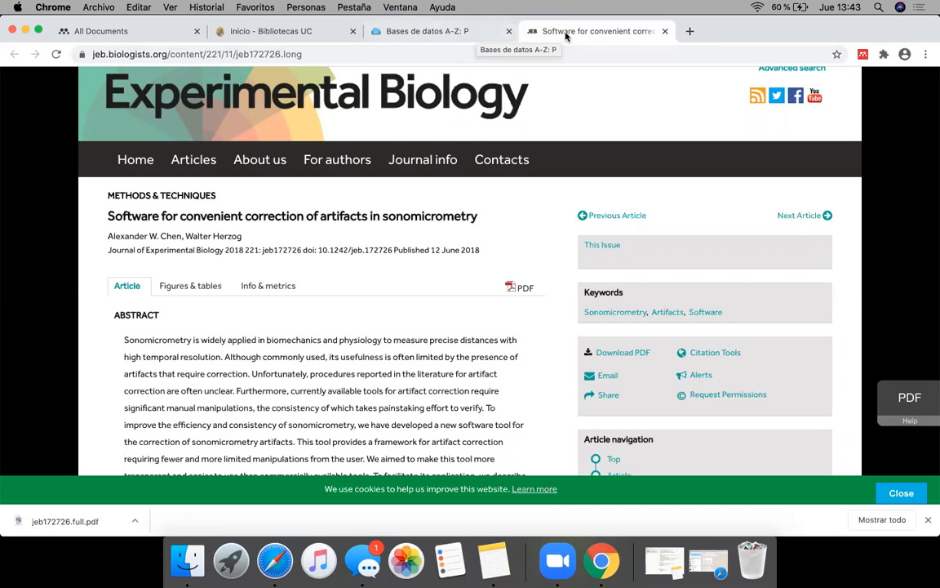
click(462, 29)
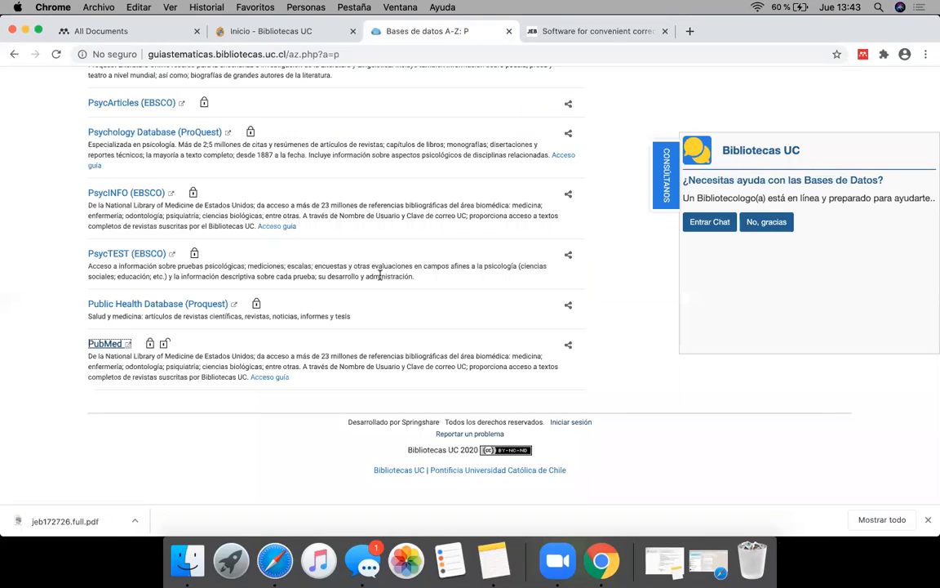
click(110, 341)
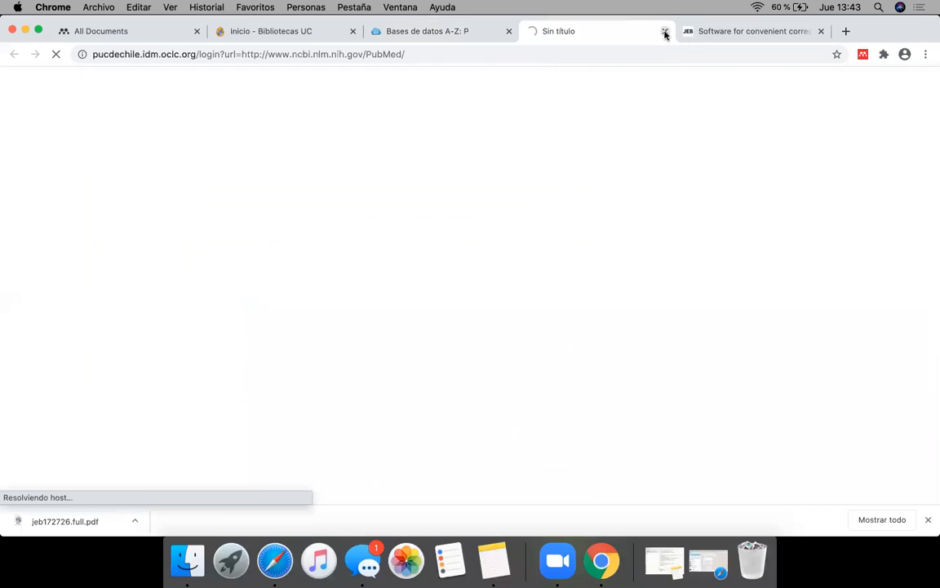
click(456, 35)
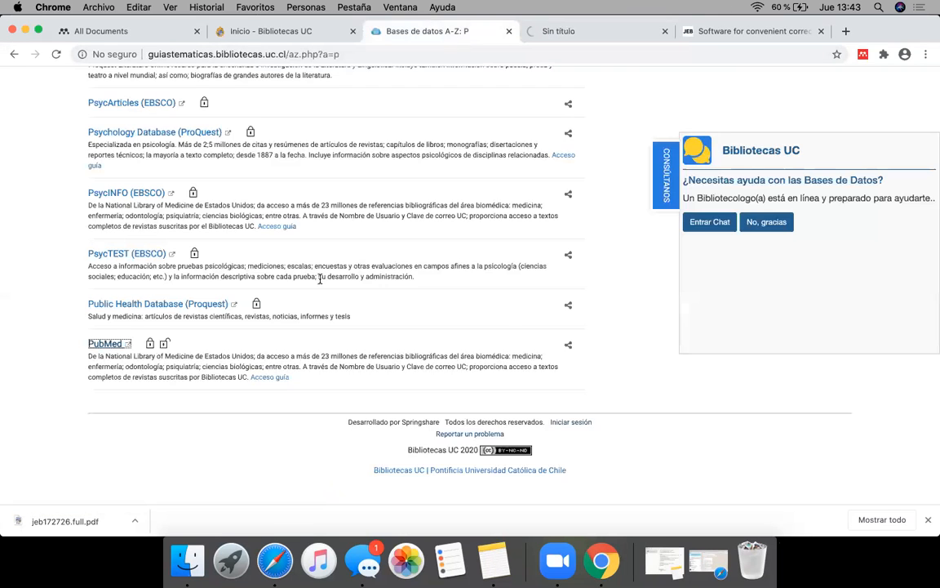
click(127, 237)
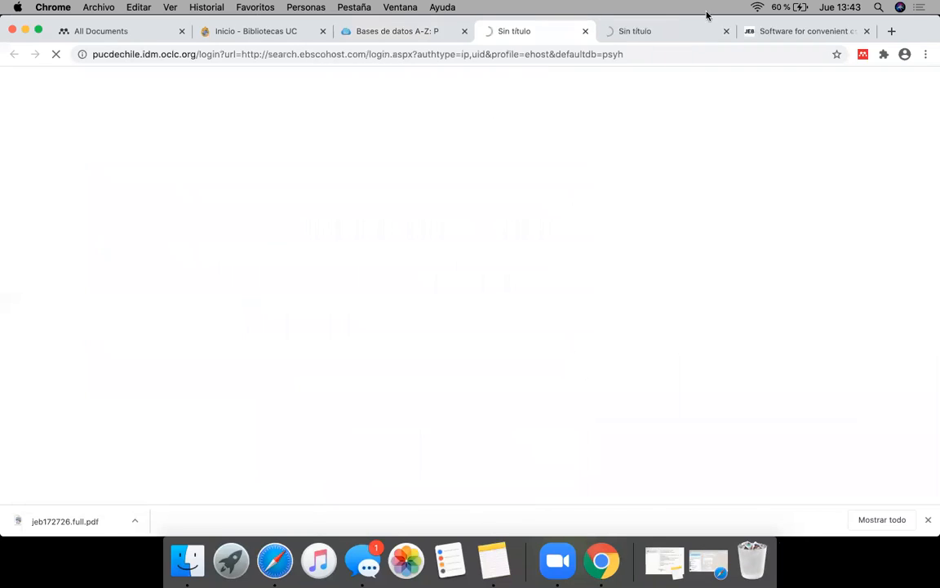
click(358, 31)
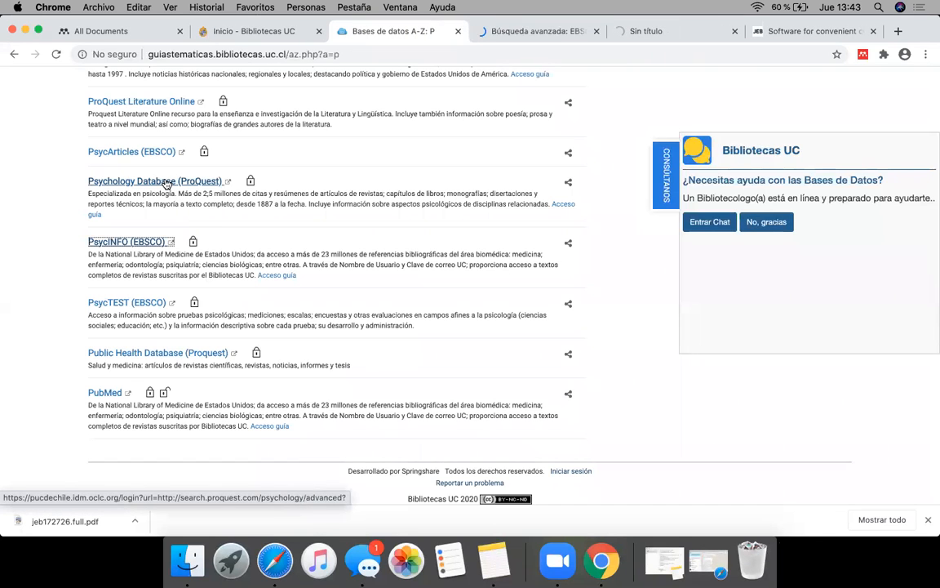
click(583, 31)
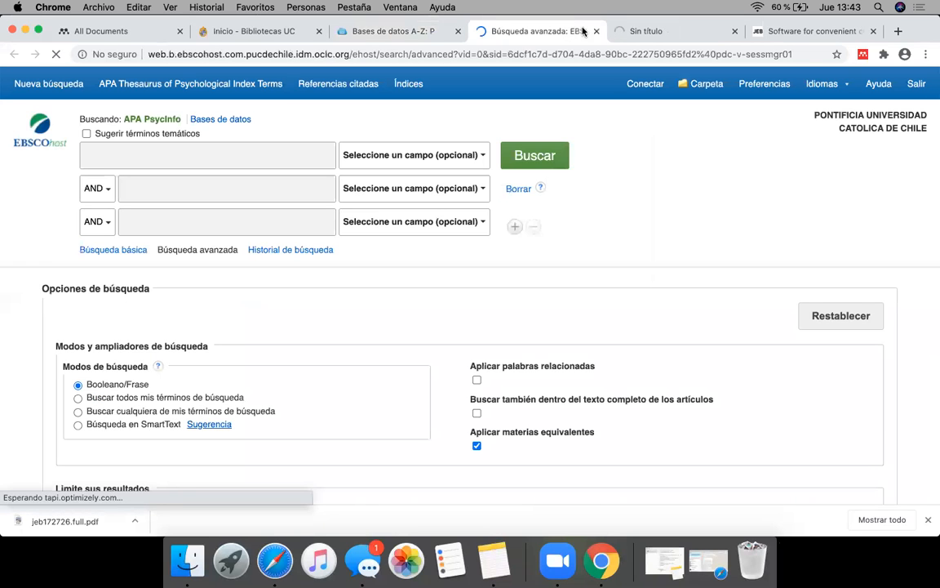
Step: Search APA PsycInfo for "software" and close the leftover PubMed and Journal of Experimental Biology pages
click(183, 156)
text(software)
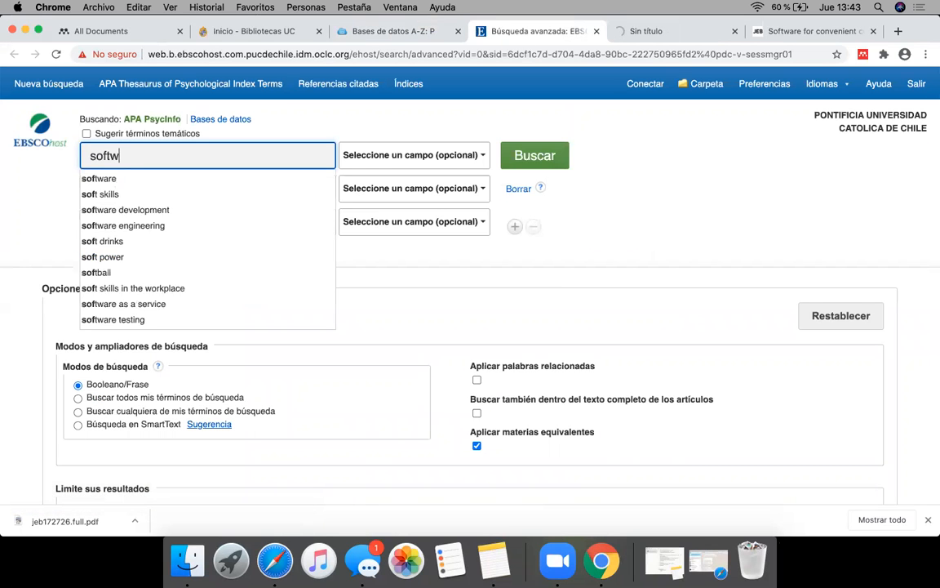
click(657, 33)
click(735, 31)
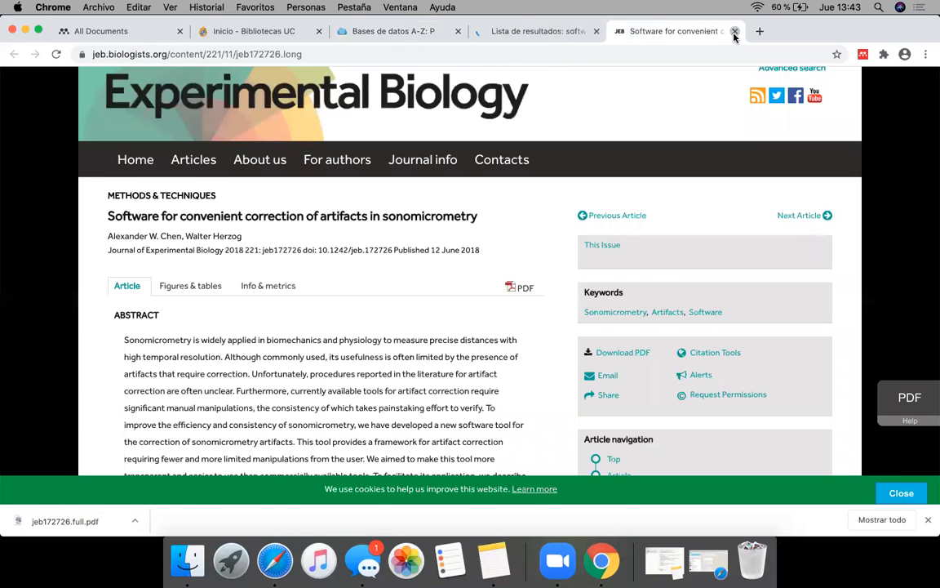
click(734, 32)
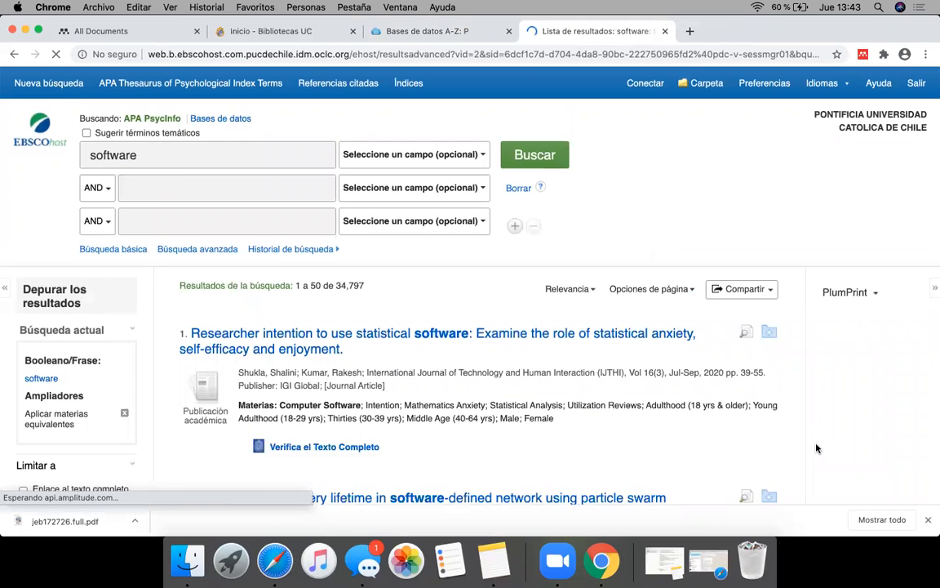
Step: Open the record "Government software development project failures: A qualitative approach" from the search results
scroll(814, 445, down, 5)
scroll(816, 447, down, 5)
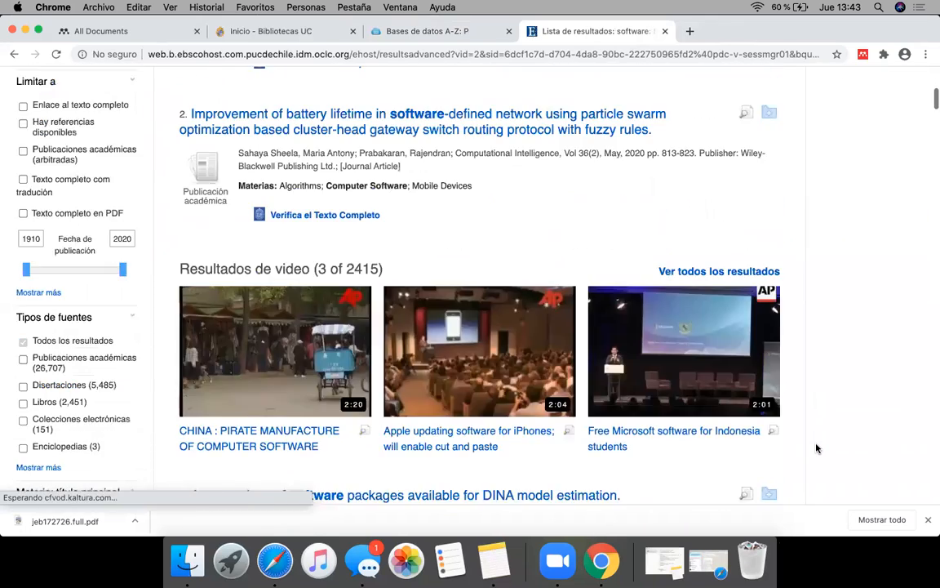
scroll(816, 447, down, 1)
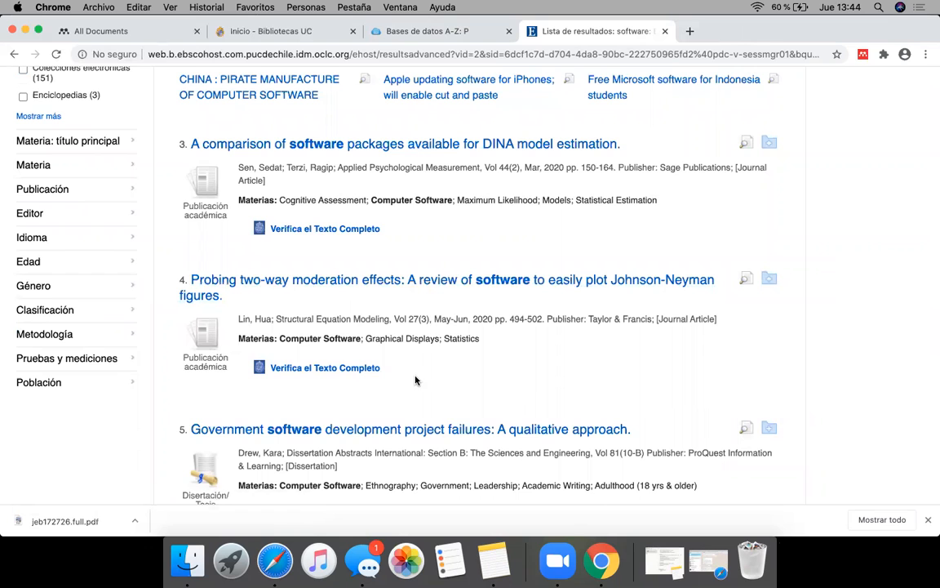
click(395, 429)
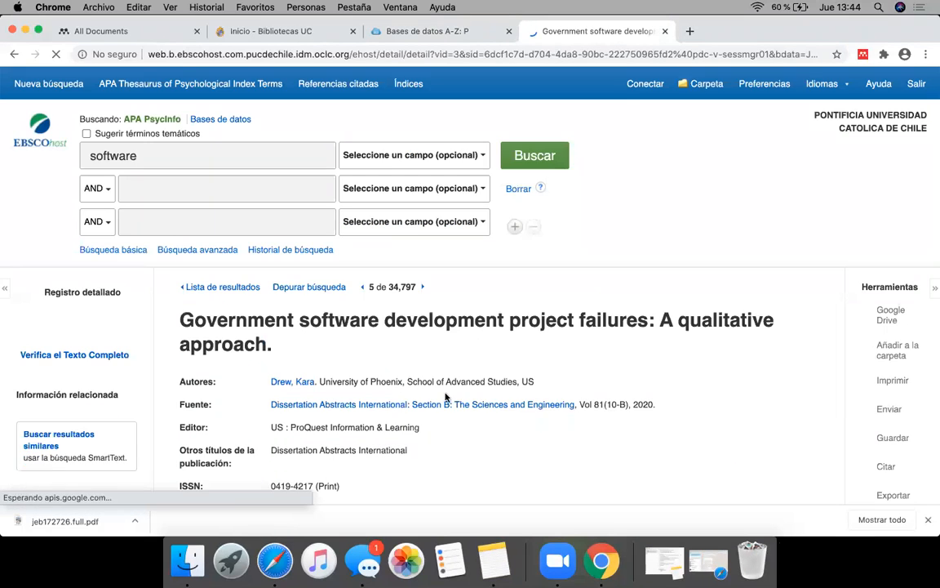
Step: Look through the full dissertation record for a digital object identifier and return to the results list
scroll(435, 433, down, 10)
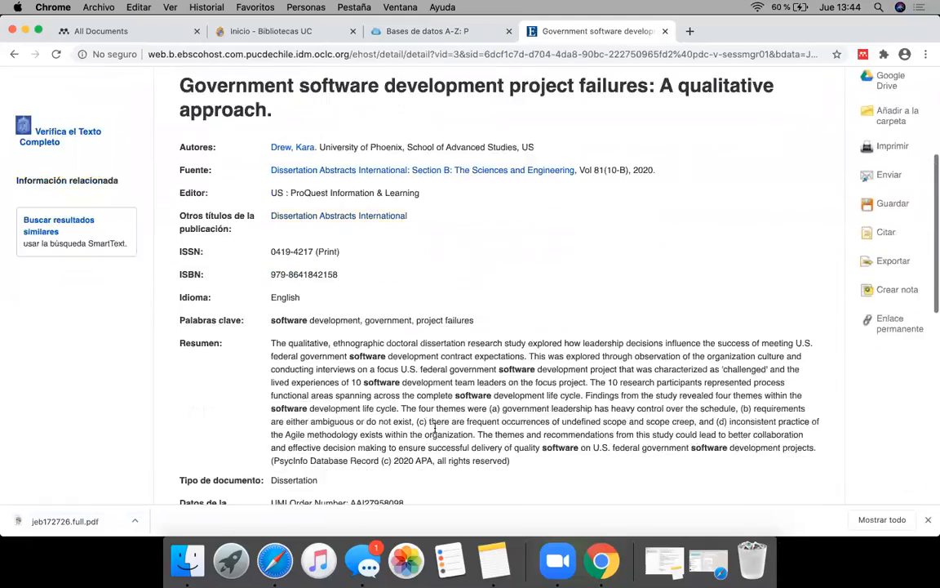
scroll(435, 433, down, 7)
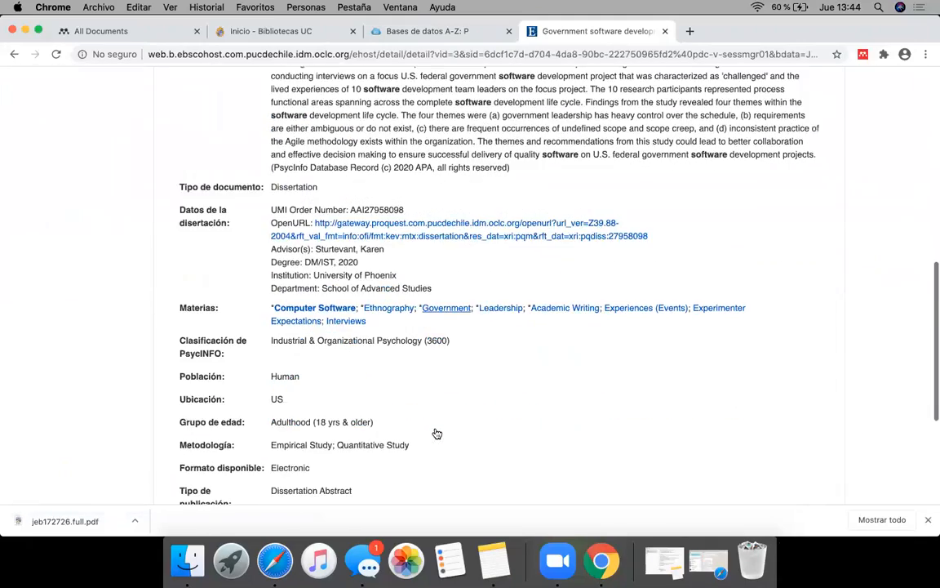
scroll(435, 432, up, 2)
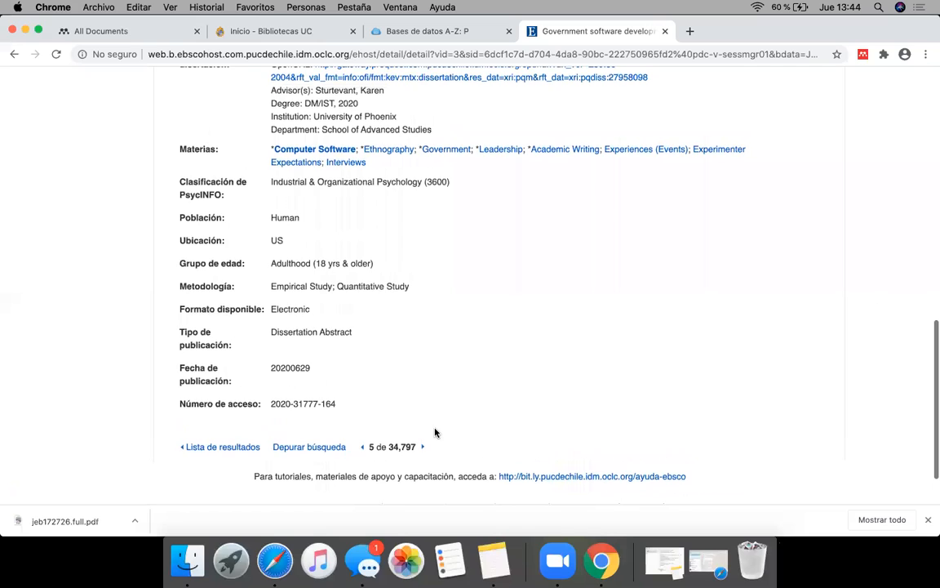
scroll(435, 433, up, 7)
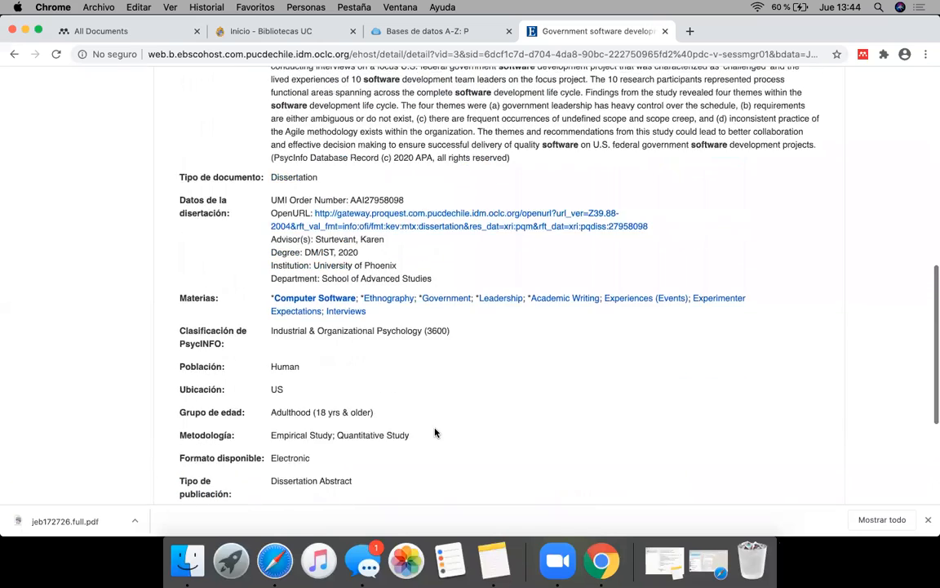
scroll(435, 432, up, 4)
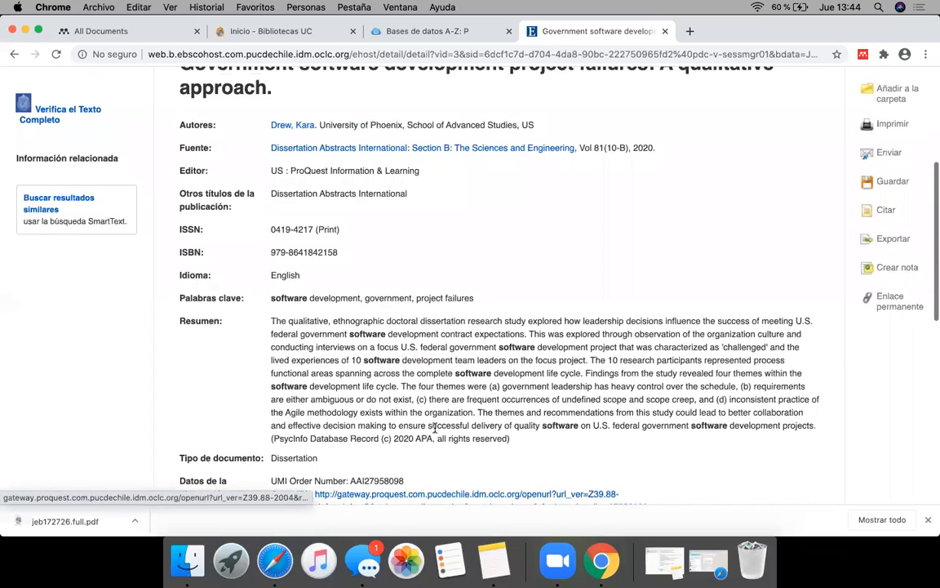
scroll(435, 427, down, 12)
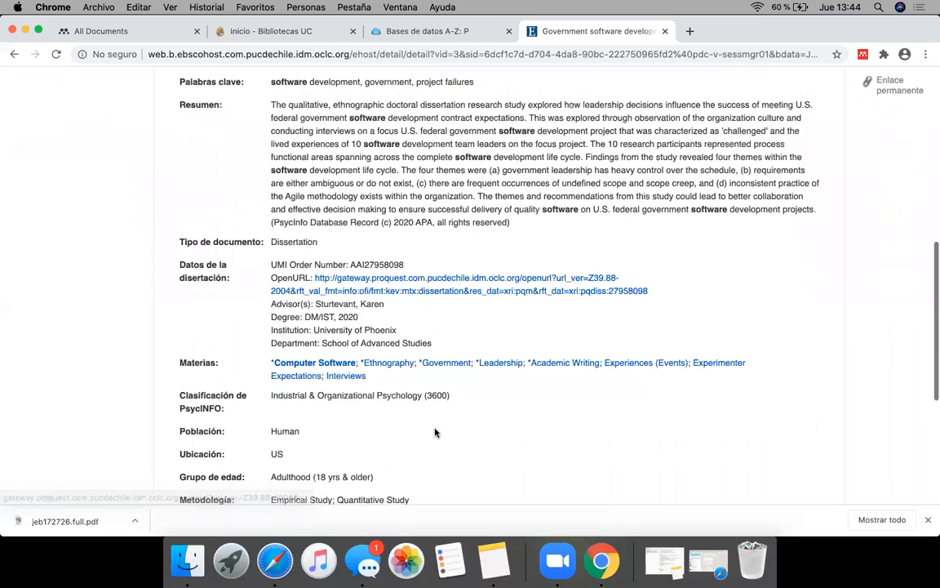
scroll(435, 432, down, 1)
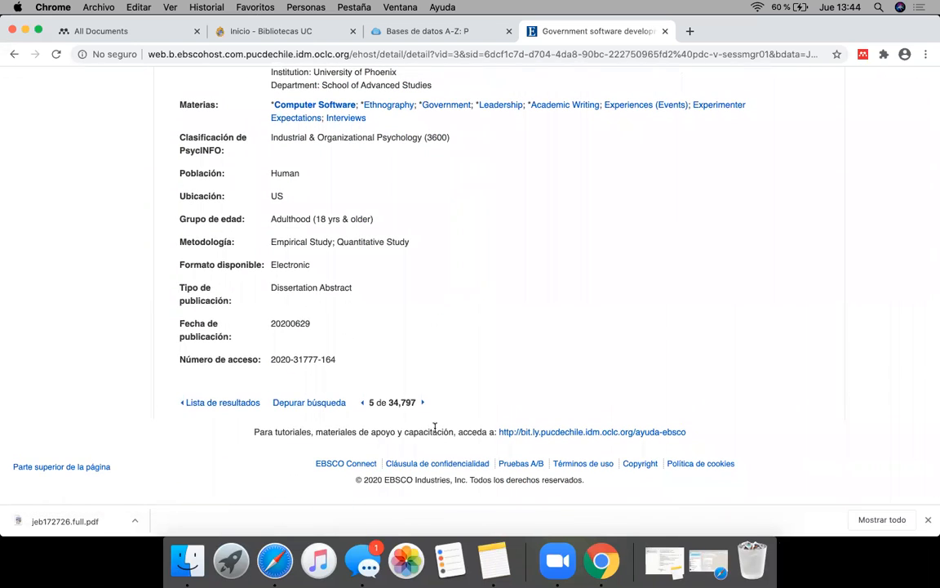
scroll(435, 427, left, 5)
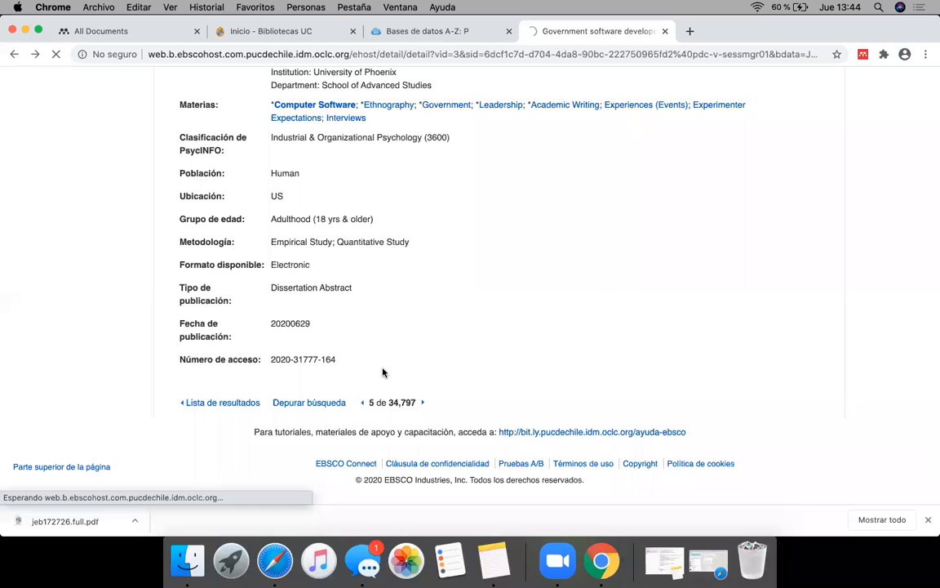
Step: Sort the "software" results by most recent date and open the Beck Depression Inventory (BDI-II) factor structure article record
scroll(332, 381, up, 8)
click(741, 246)
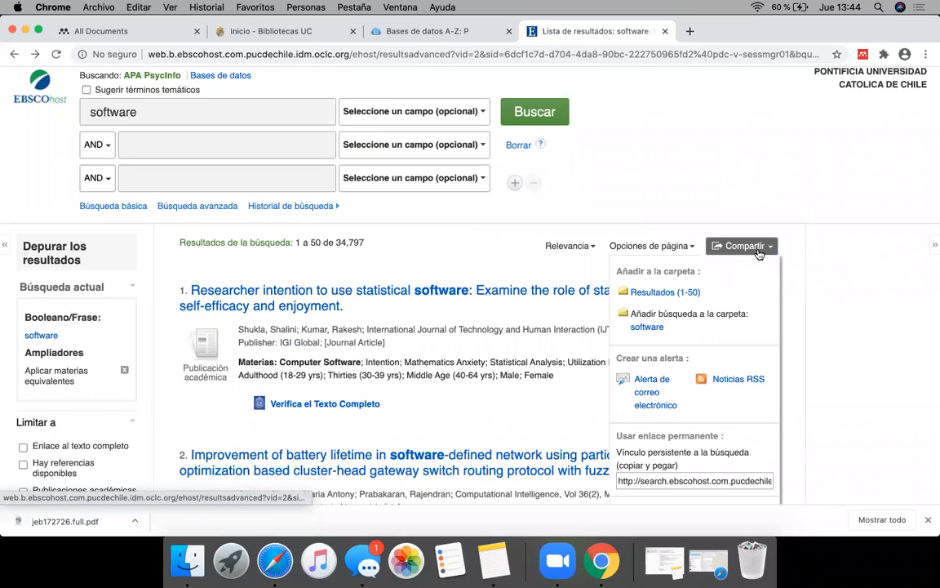
click(645, 245)
click(589, 246)
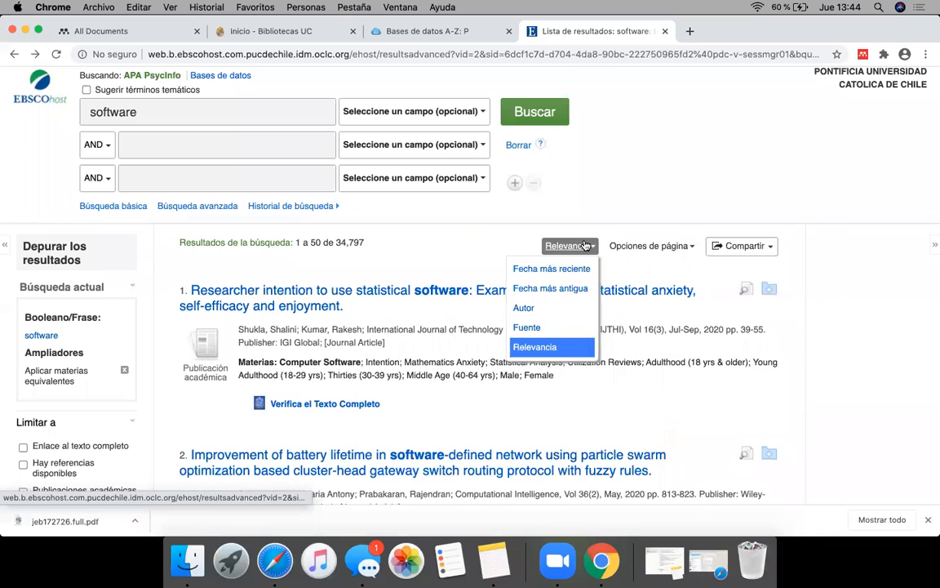
click(572, 274)
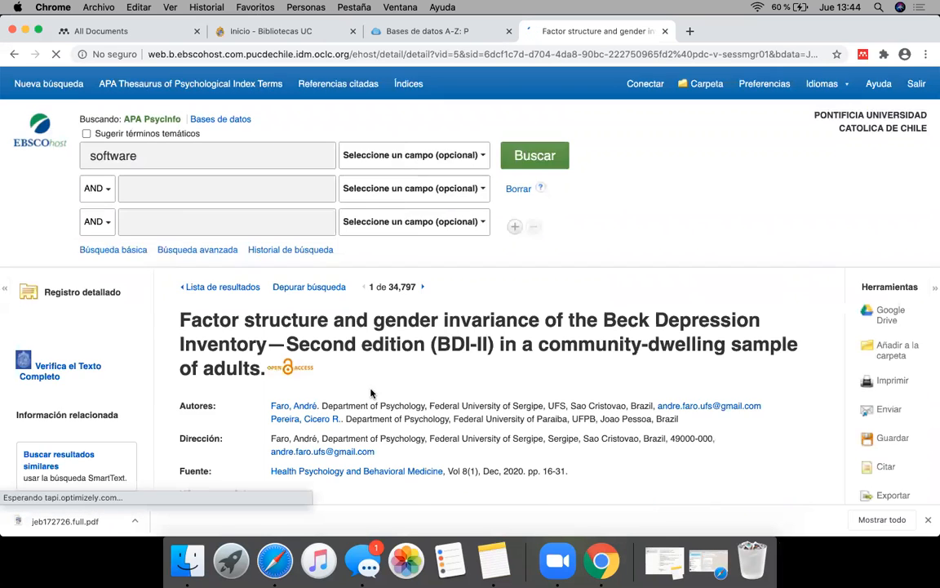
Step: Copy the article's DOI, 10.1080/21642850.2020.1715222, from the "Identificador de objeto digital" entry of the record
scroll(359, 396, down, 5)
scroll(355, 398, down, 10)
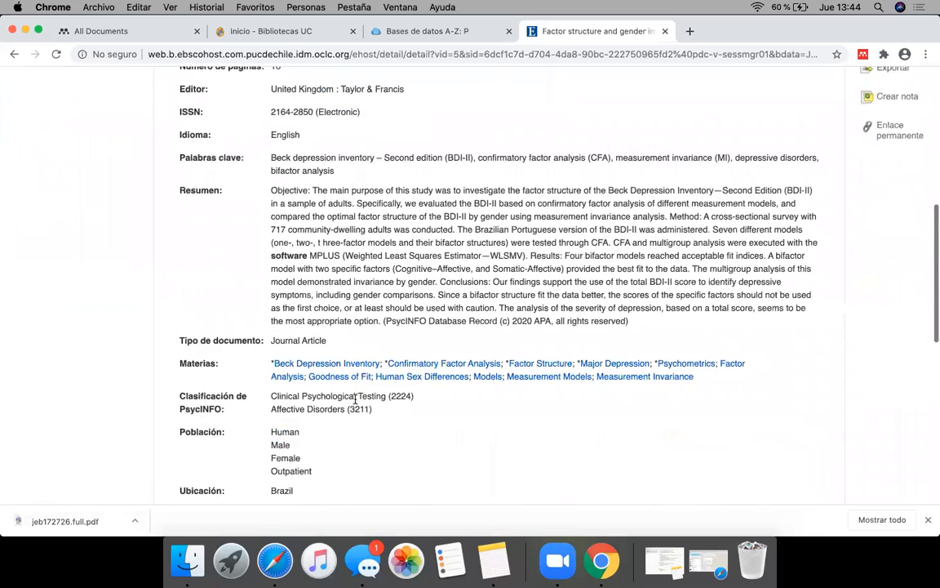
scroll(355, 398, down, 5)
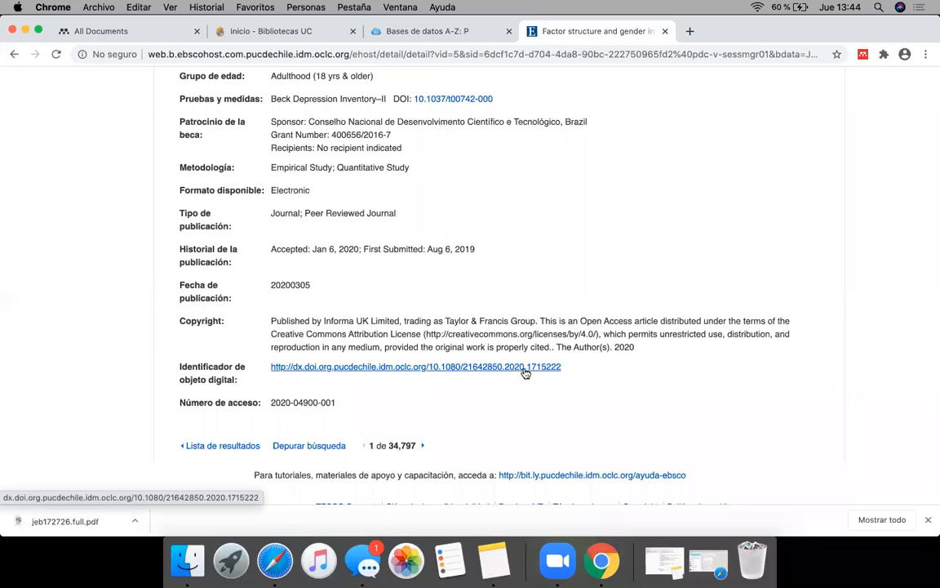
drag(180, 366, 236, 380)
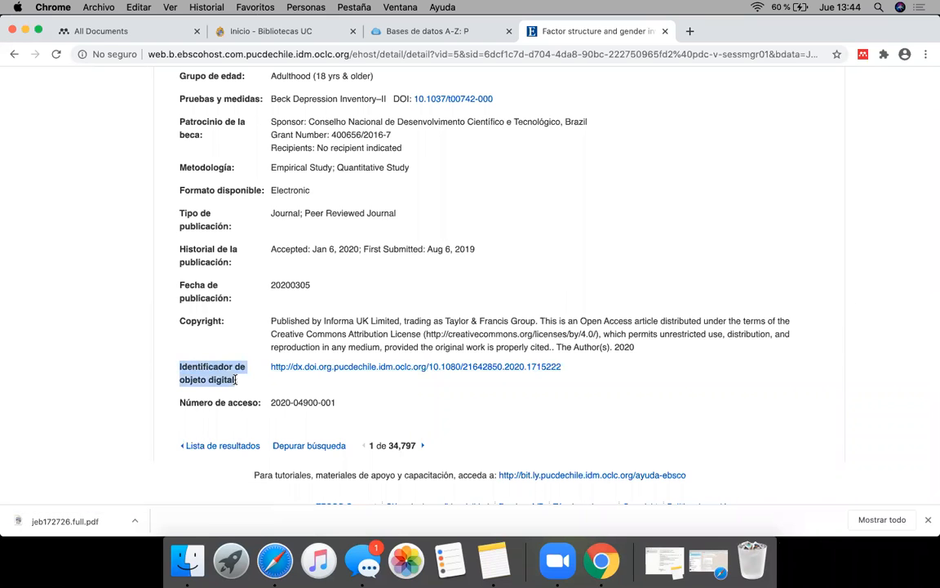
click(279, 384)
drag(579, 370, 432, 371)
key(super+c)
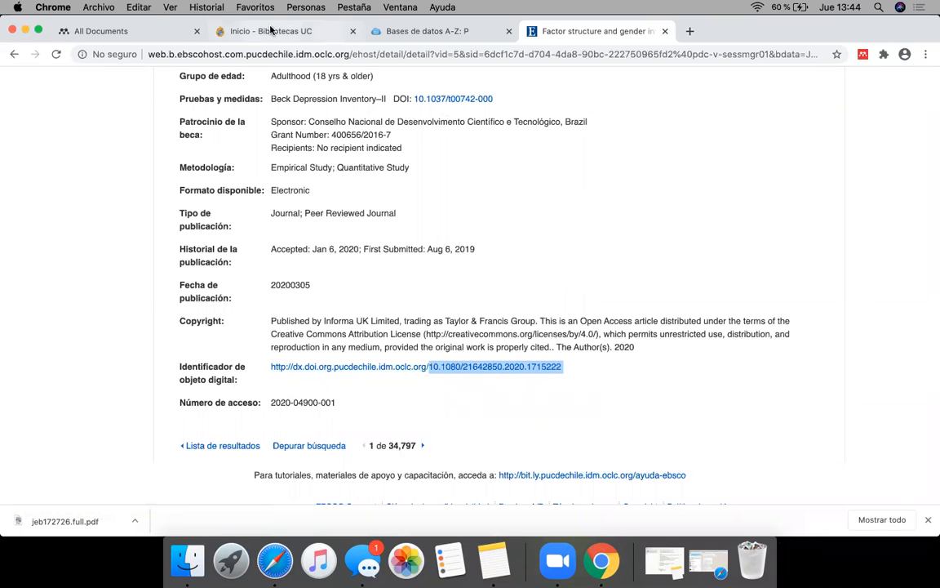
Step: Start a new manual entry in the Mendeley web library and enter 10.1080/21642850.2020.1715222 as its DOI
click(106, 31)
click(42, 128)
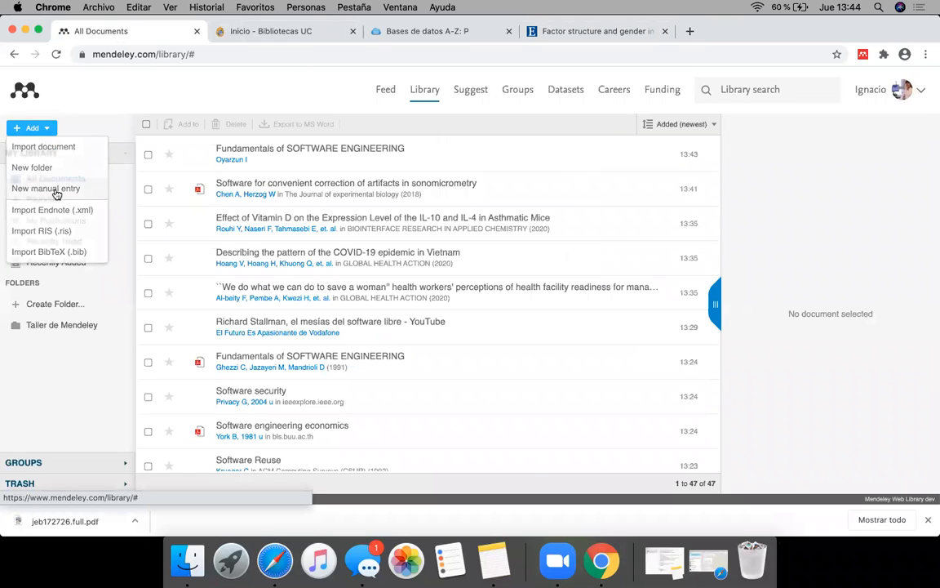
click(49, 189)
scroll(798, 392, down, 5)
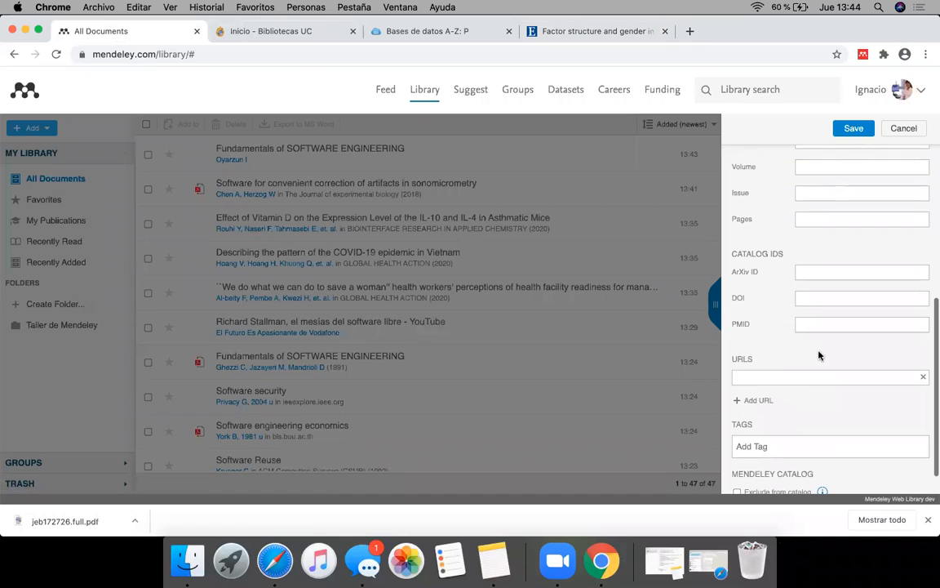
key(super+v)
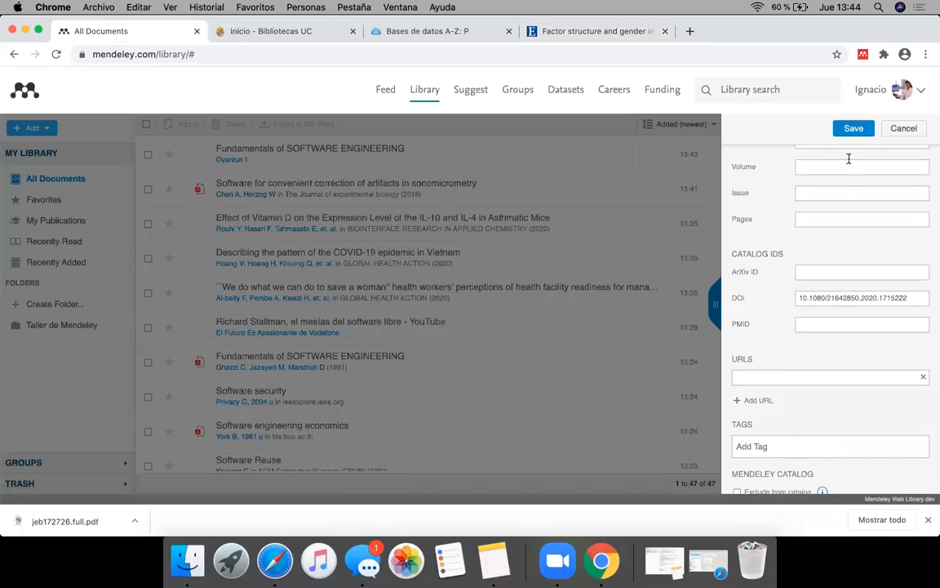
Step: Give the manual entry the placeholder title ".", save it and check the DOI in its details
click(853, 128)
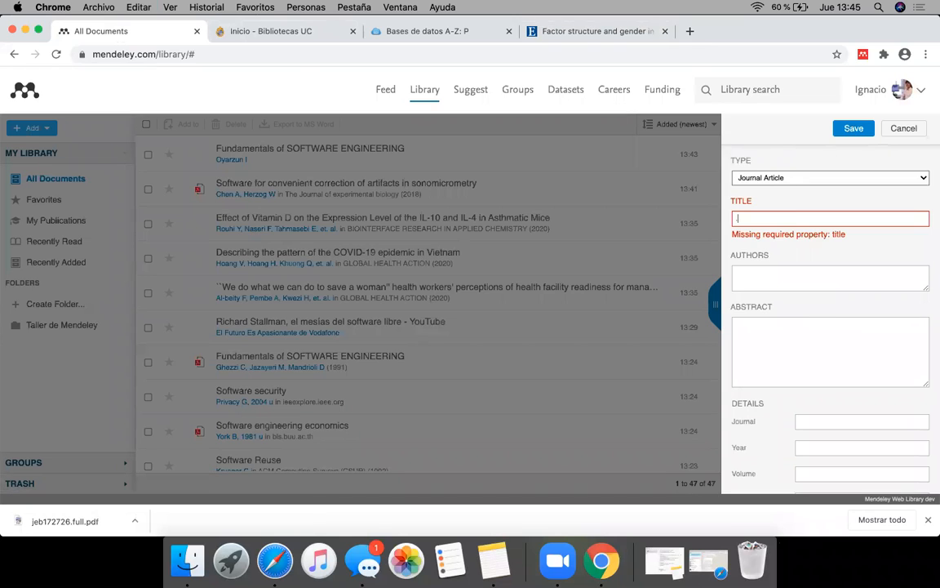
text(.)
click(854, 128)
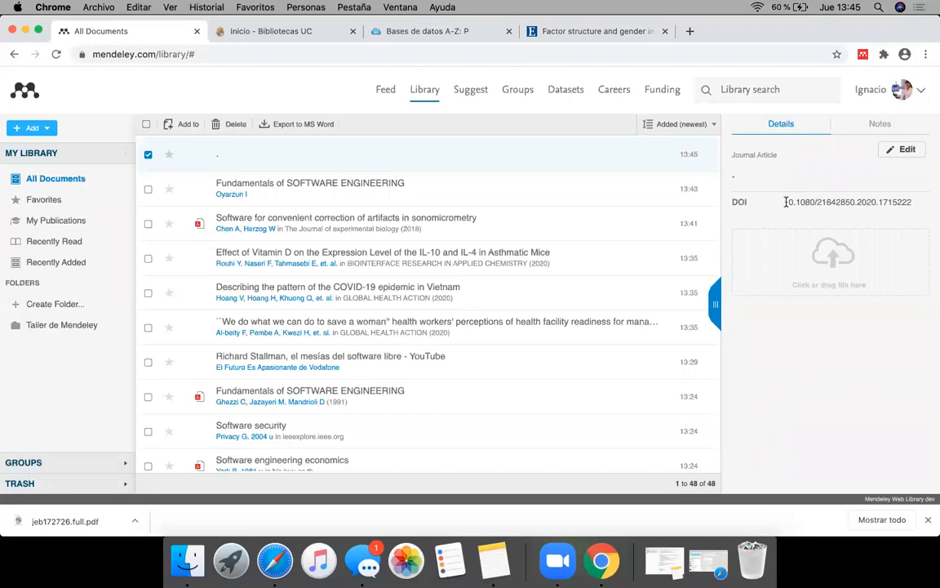
drag(912, 204, 781, 202)
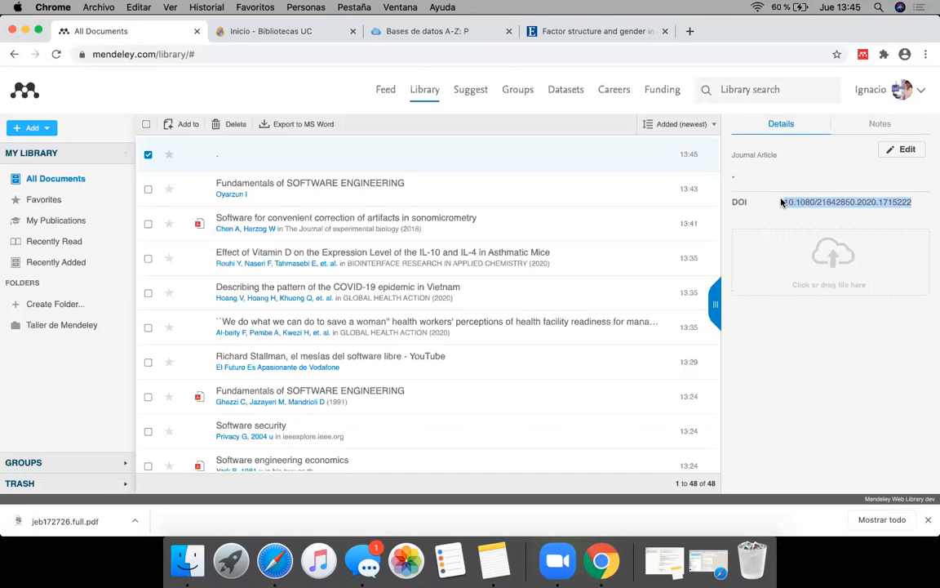
click(839, 222)
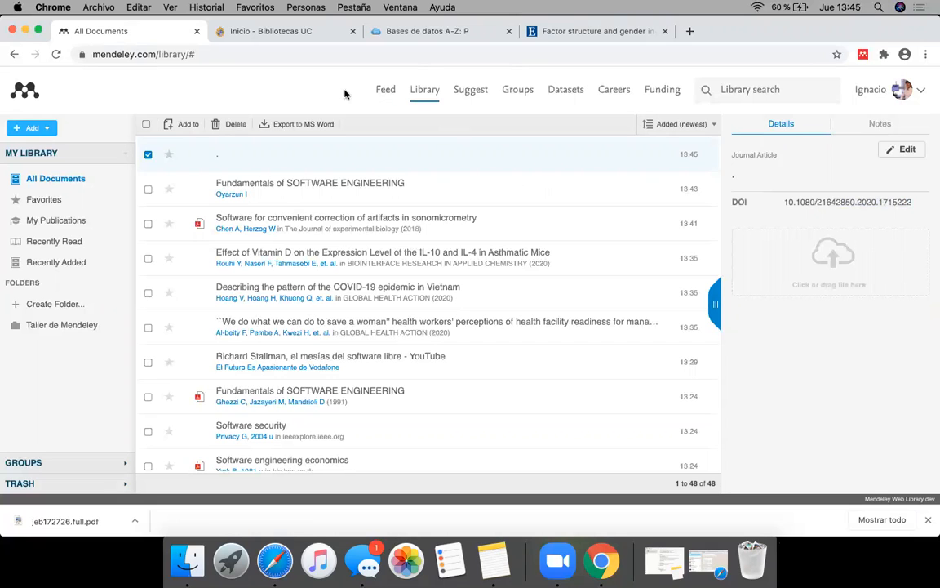
Step: Launch Mendeley Desktop and enlarge its window to fill the screen
click(242, 556)
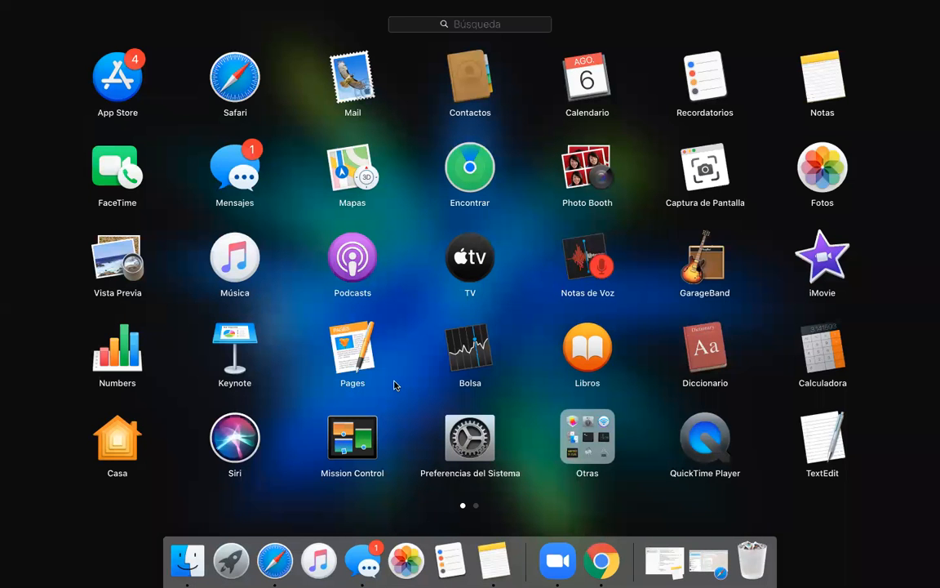
scroll(393, 384, right, 3)
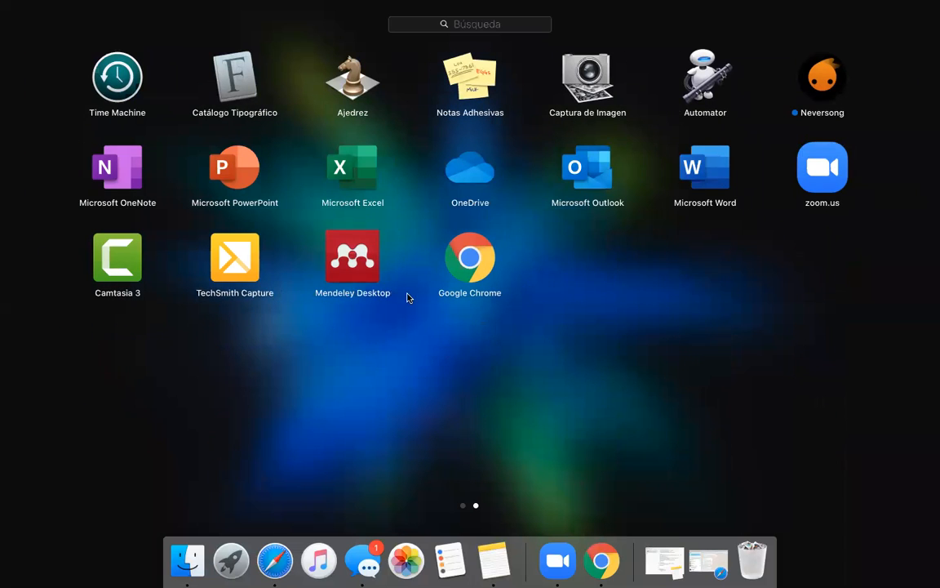
click(351, 259)
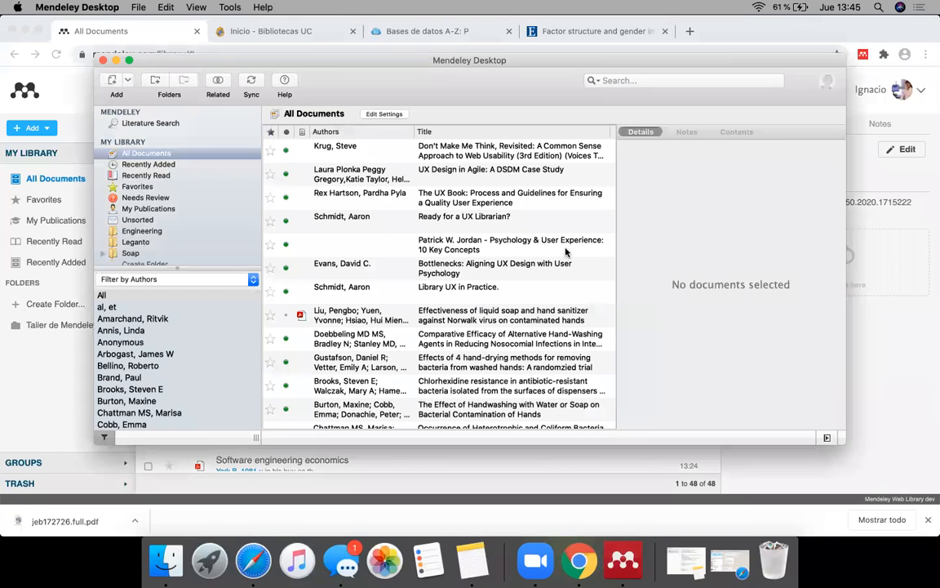
double_click(355, 54)
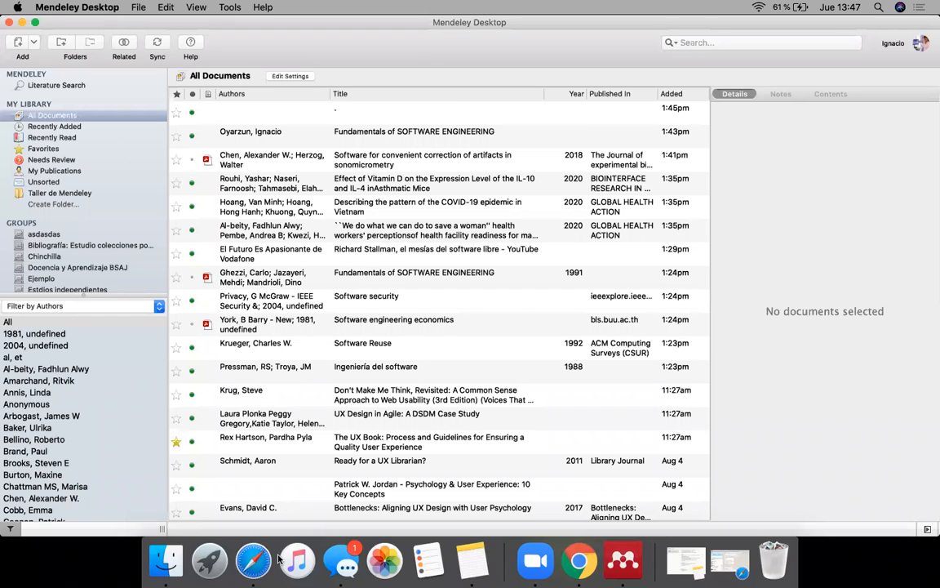
Step: Compare the web library in Chrome with the Recently Added and All Documents lists in Mendeley Desktop
click(578, 560)
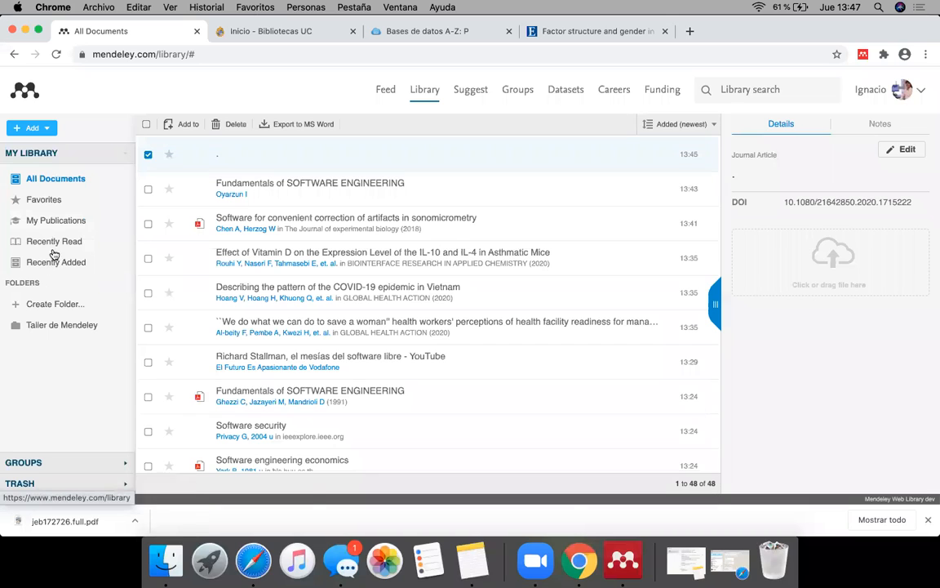
click(623, 560)
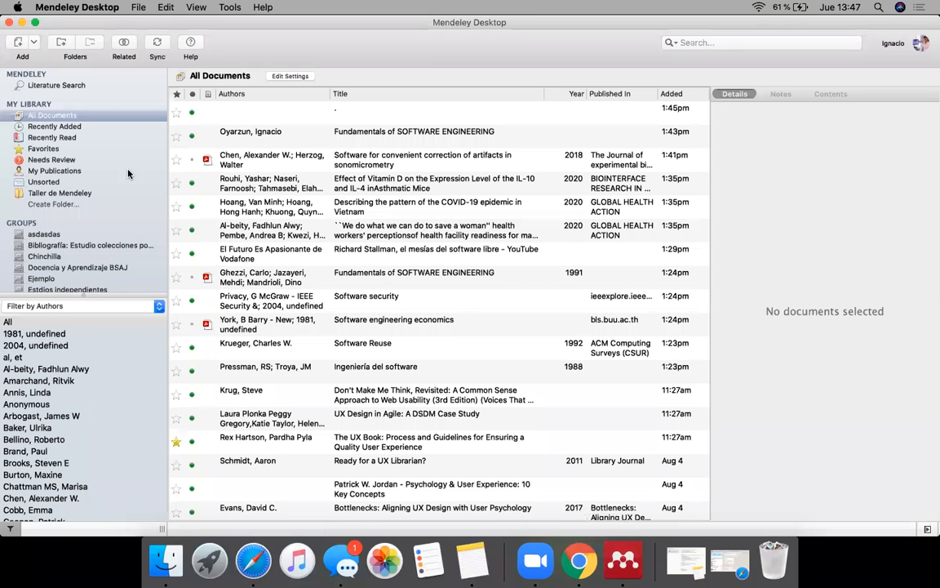
click(70, 128)
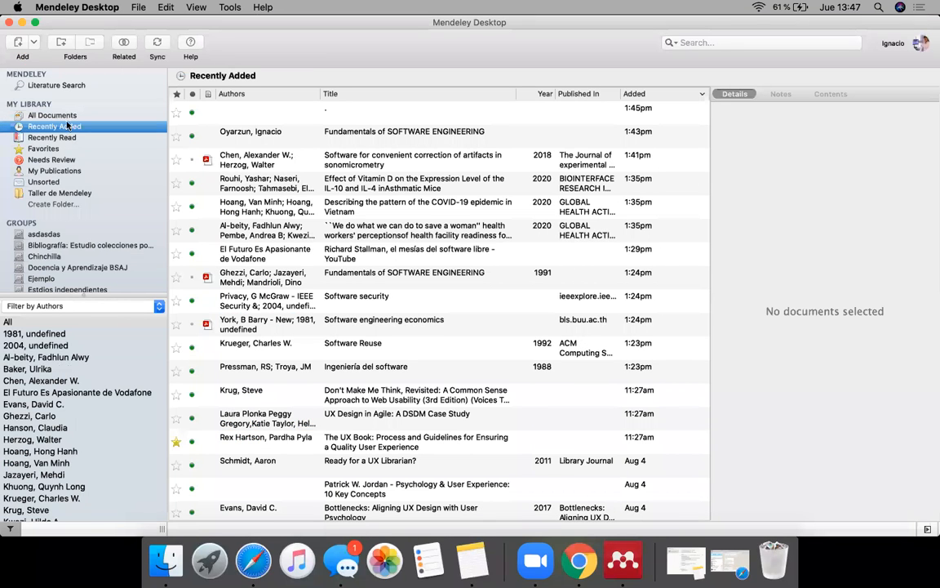
click(60, 116)
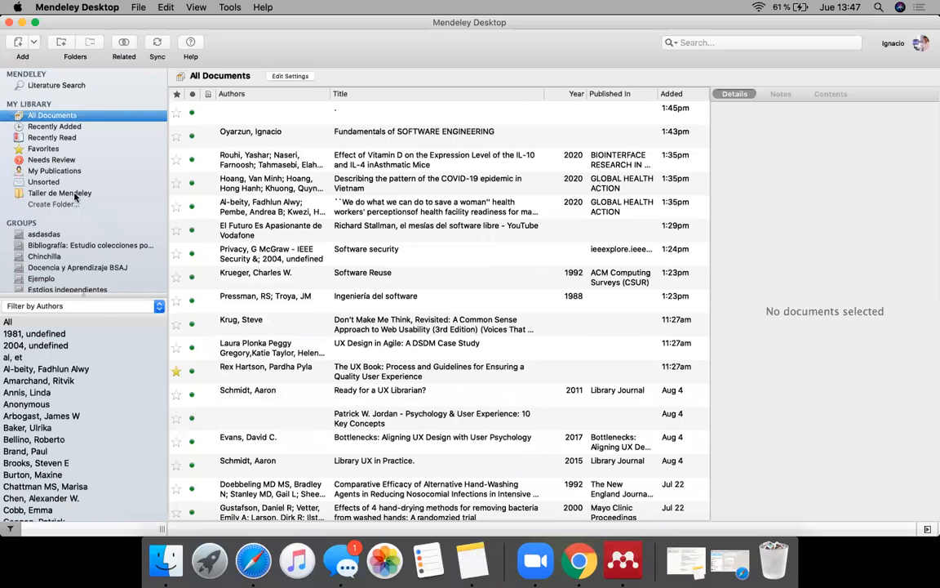
Step: Open the "Taller de Mendeley" folder and examine the details of its documents one after another
click(68, 193)
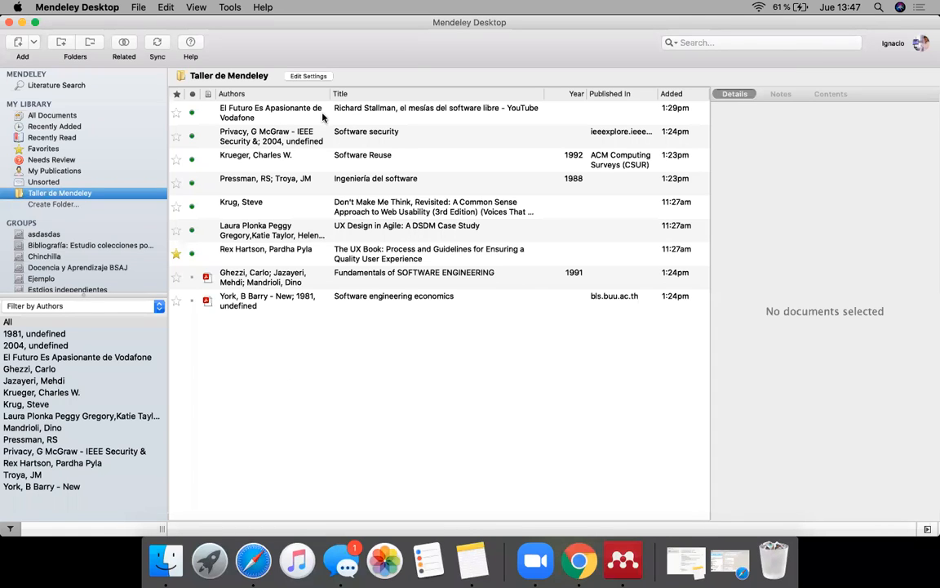
click(260, 121)
click(234, 139)
click(257, 160)
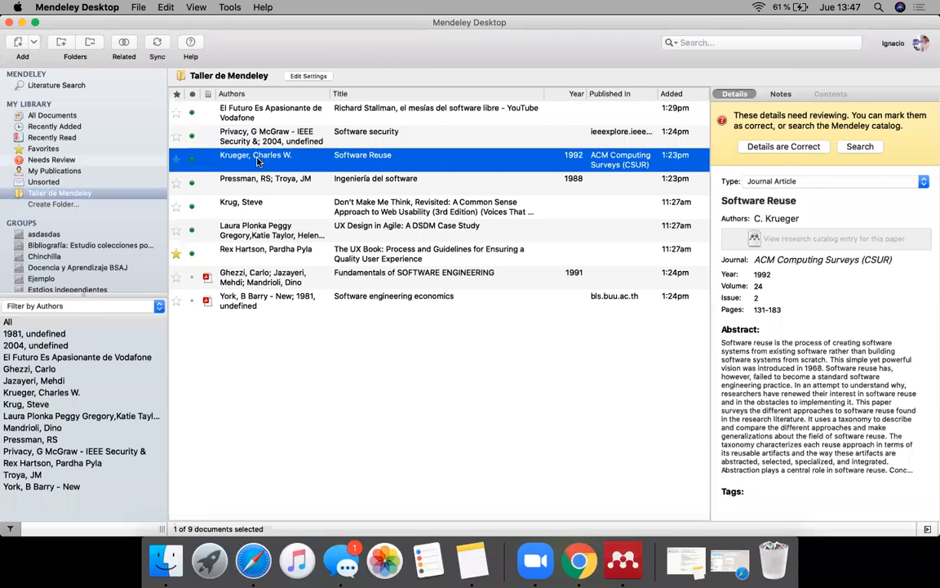
click(237, 177)
click(238, 201)
click(264, 237)
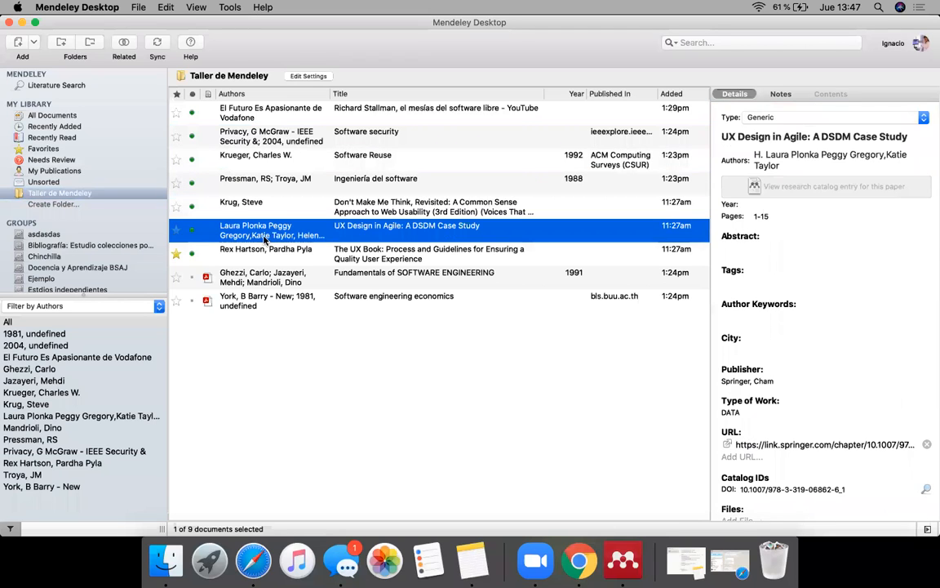
click(241, 254)
click(242, 277)
click(242, 300)
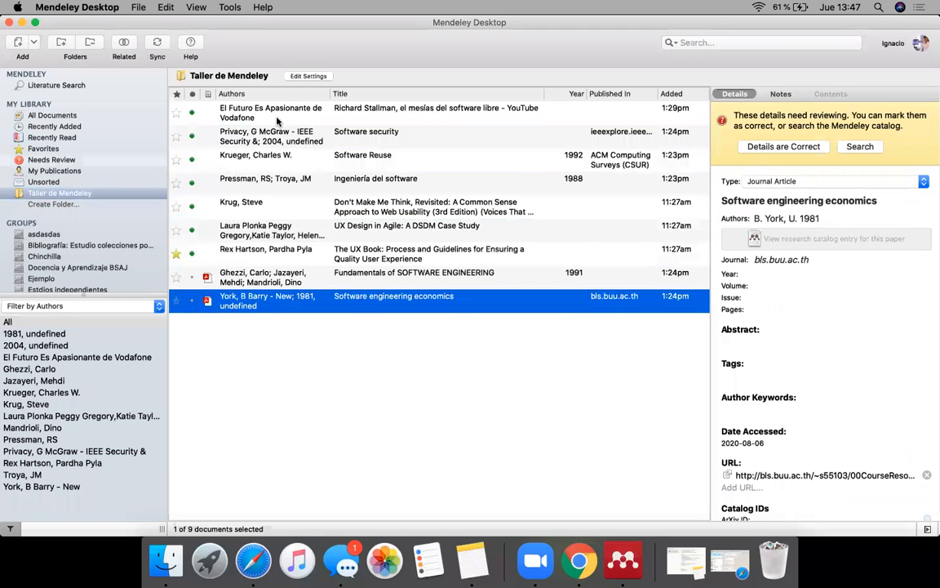
click(276, 118)
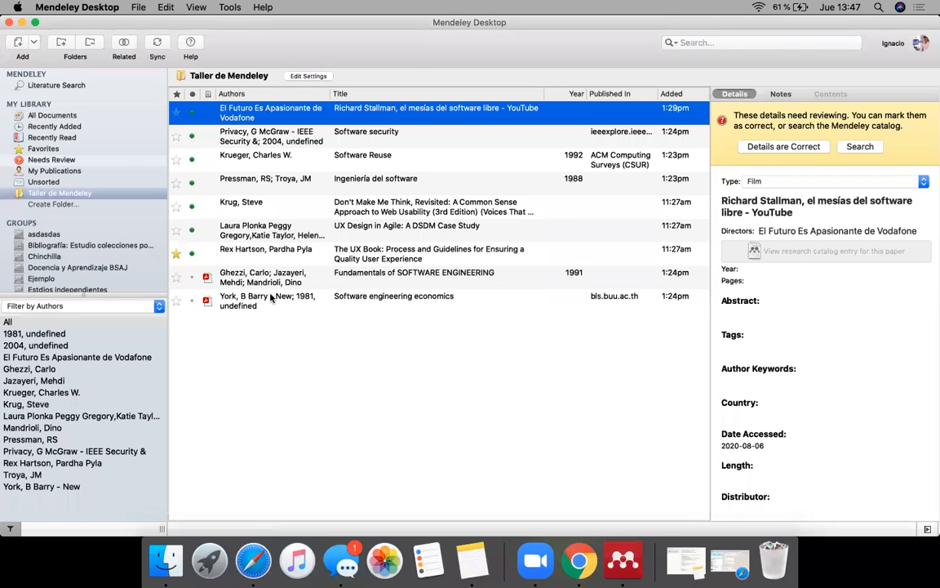
Step: Find the placeholder "." entry in All Documents and fill in its details by looking up its DOI
click(74, 115)
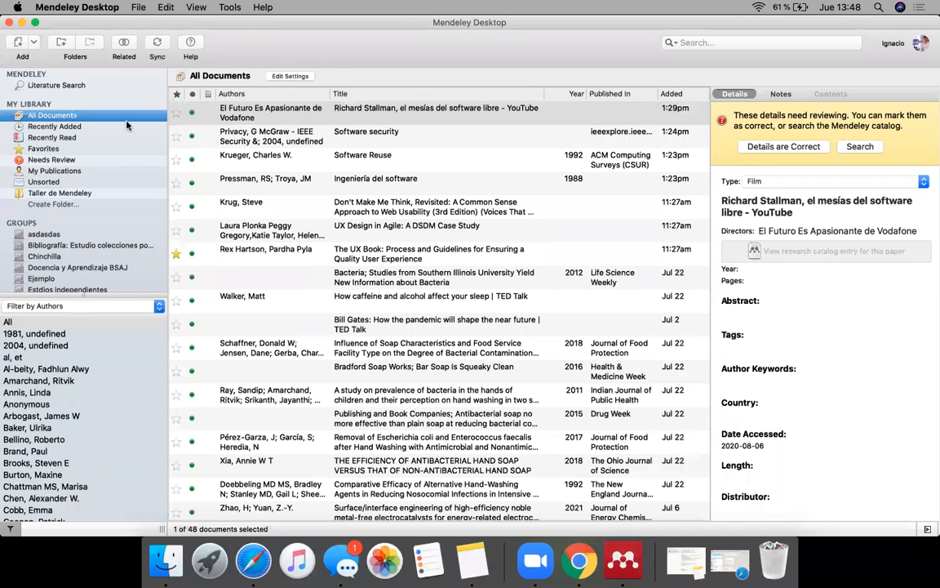
click(315, 277)
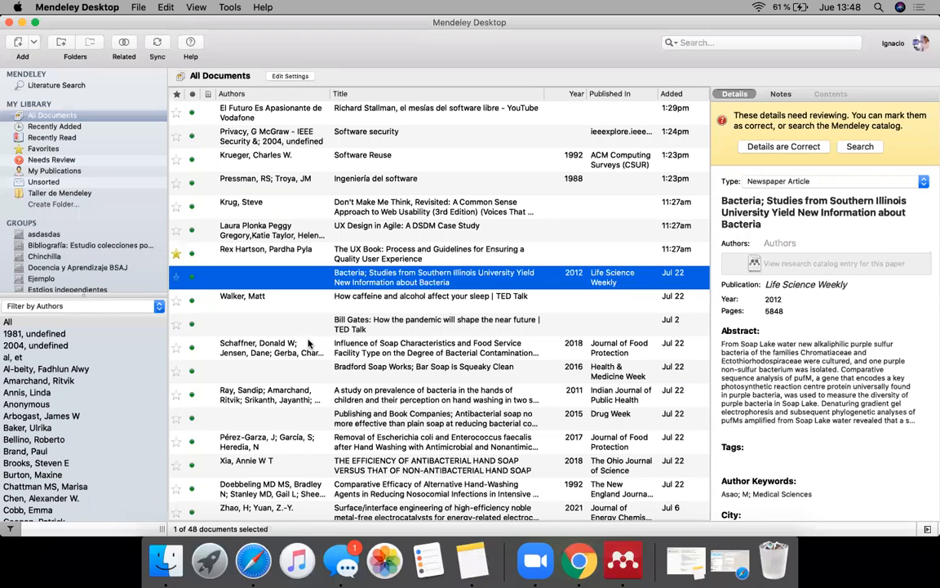
click(323, 418)
scroll(325, 424, down, 8)
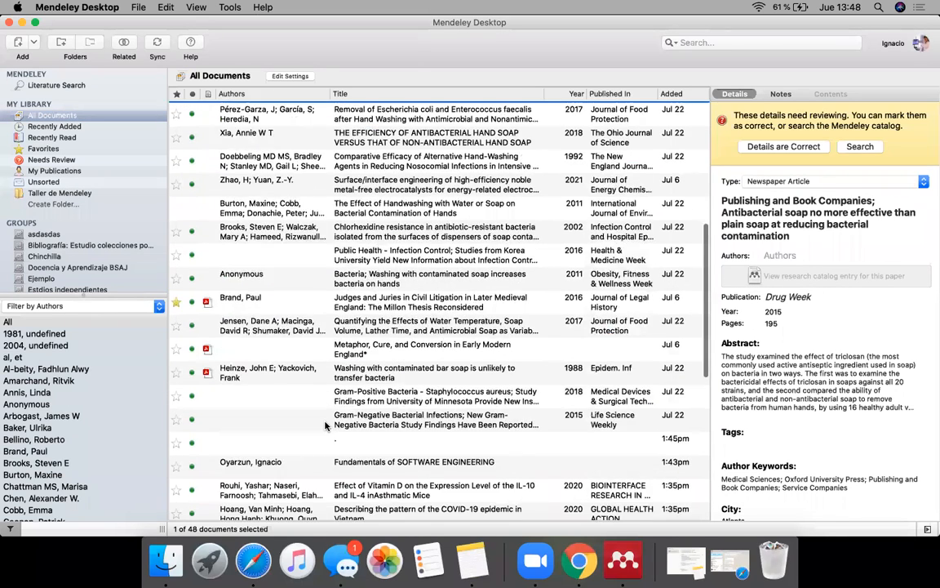
scroll(325, 424, down, 4)
click(307, 297)
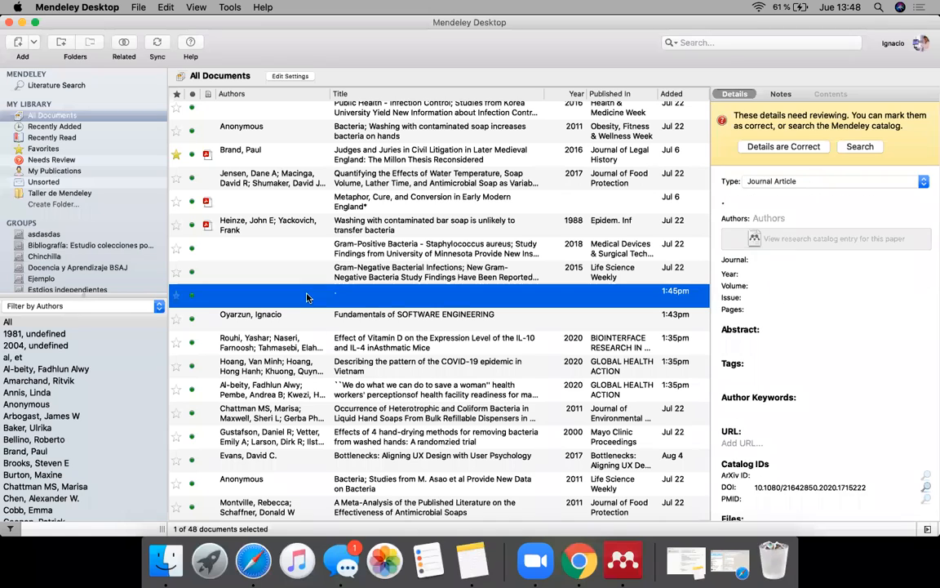
scroll(839, 441, down, 2)
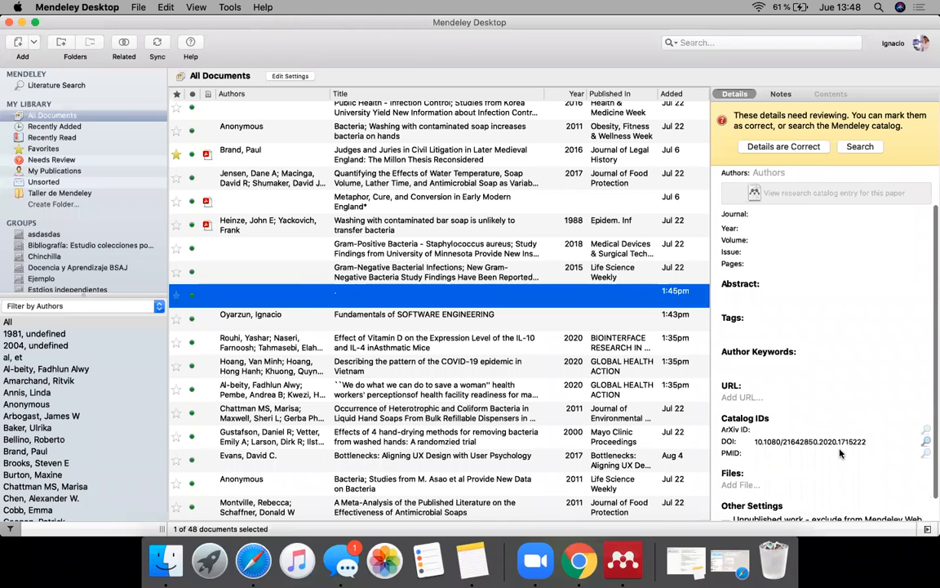
scroll(840, 454, down, 1)
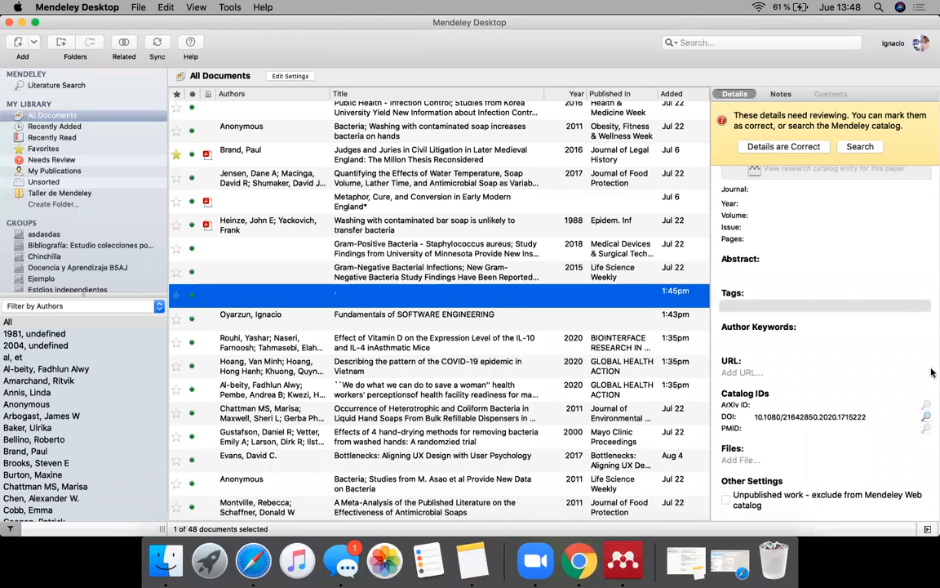
click(927, 417)
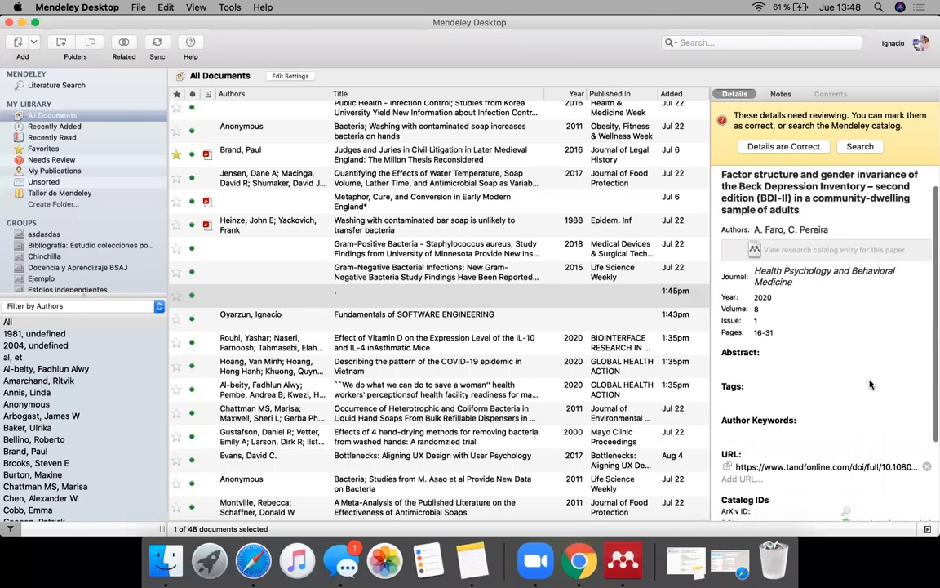
scroll(870, 384, down, 3)
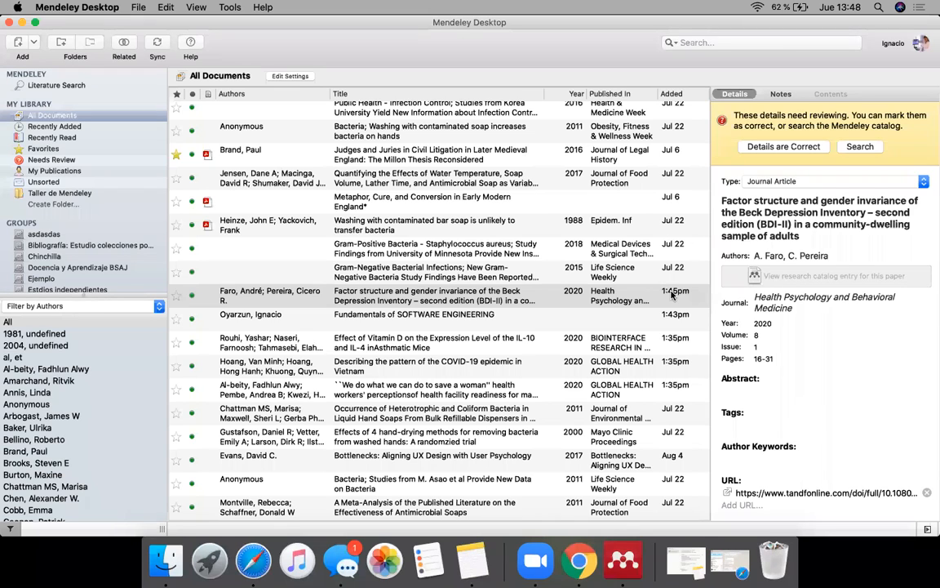
scroll(742, 373, down, 3)
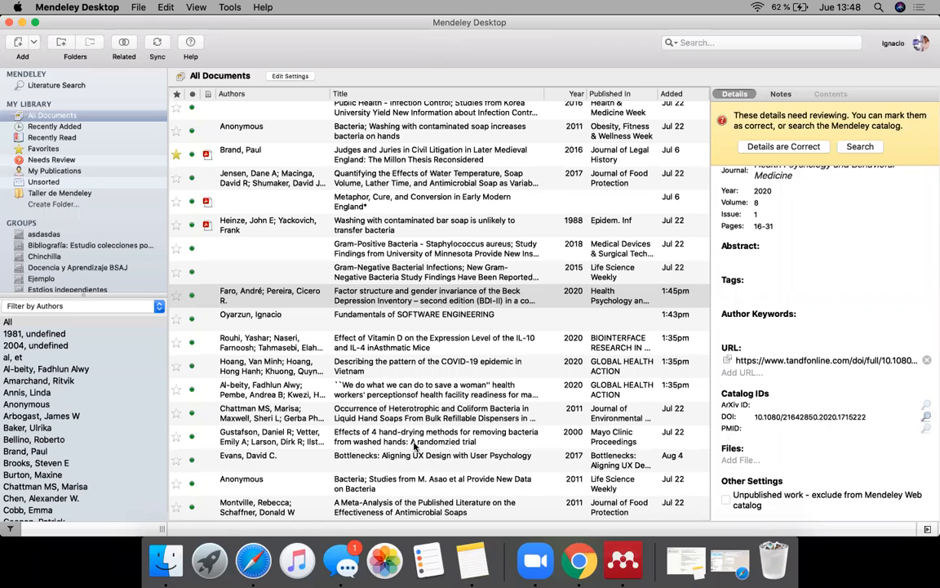
Step: Import the PubMed .nbib file from the Descargas folder in Finder into the Mendeley Desktop library
click(165, 561)
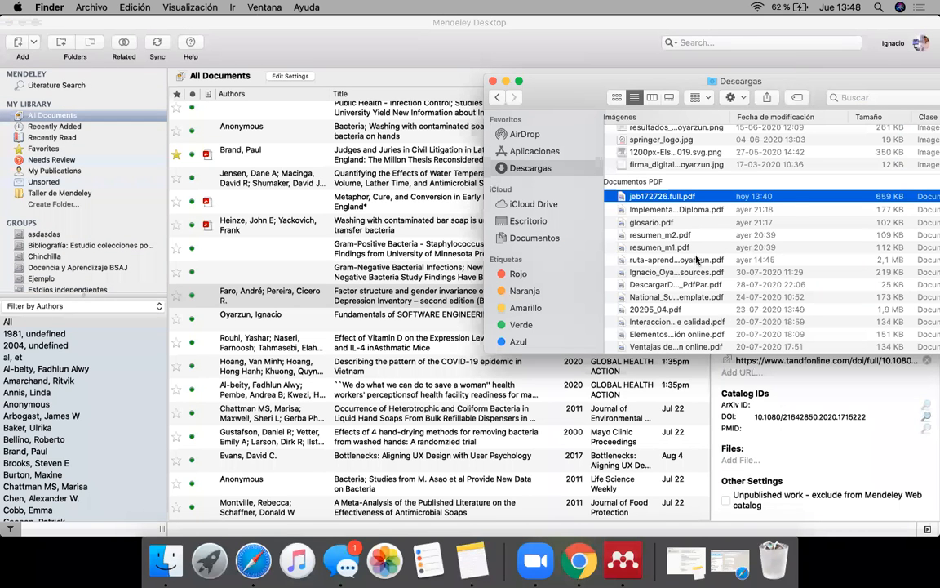
scroll(696, 260, down, 5)
scroll(696, 260, down, 3)
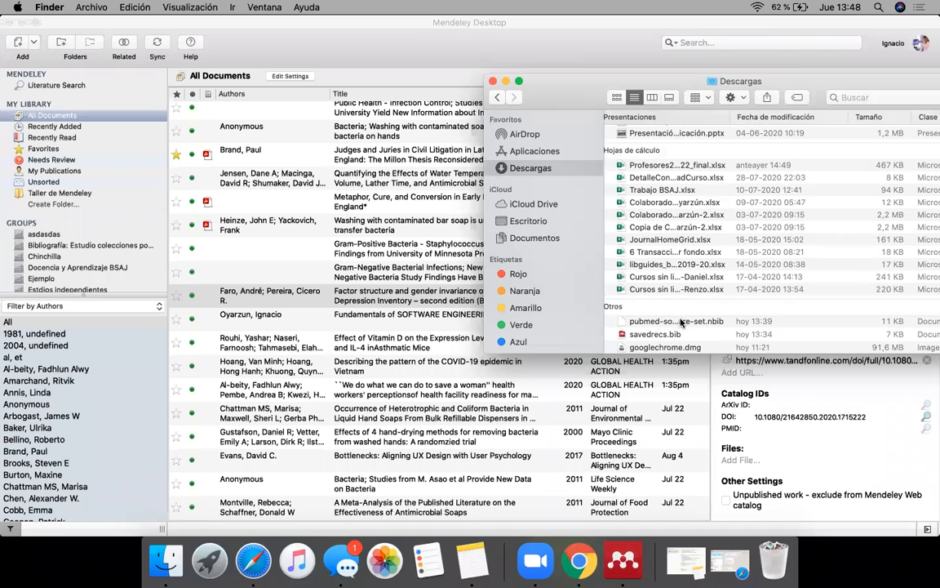
drag(714, 324, 295, 253)
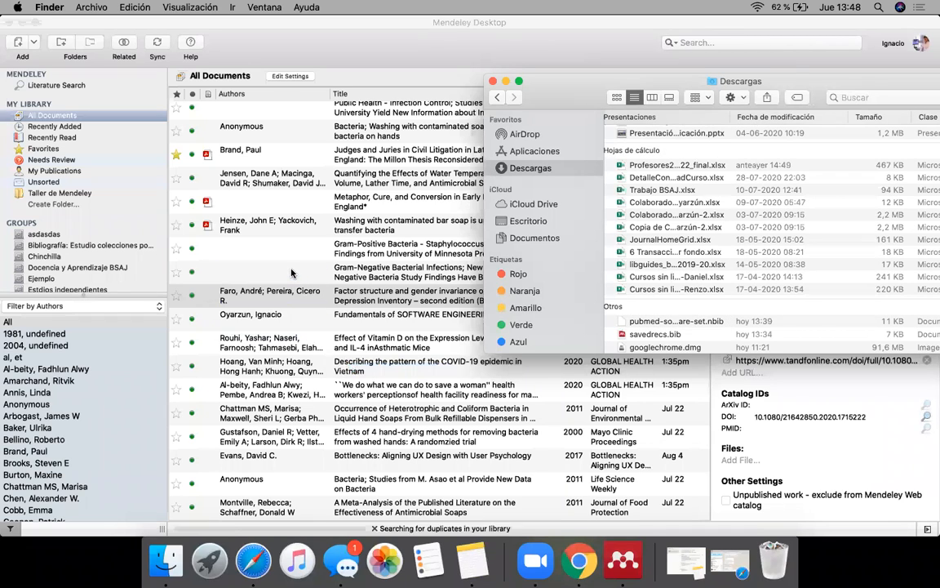
Step: Examine the details and abstracts of the three newly imported PubMed references one after another
click(377, 461)
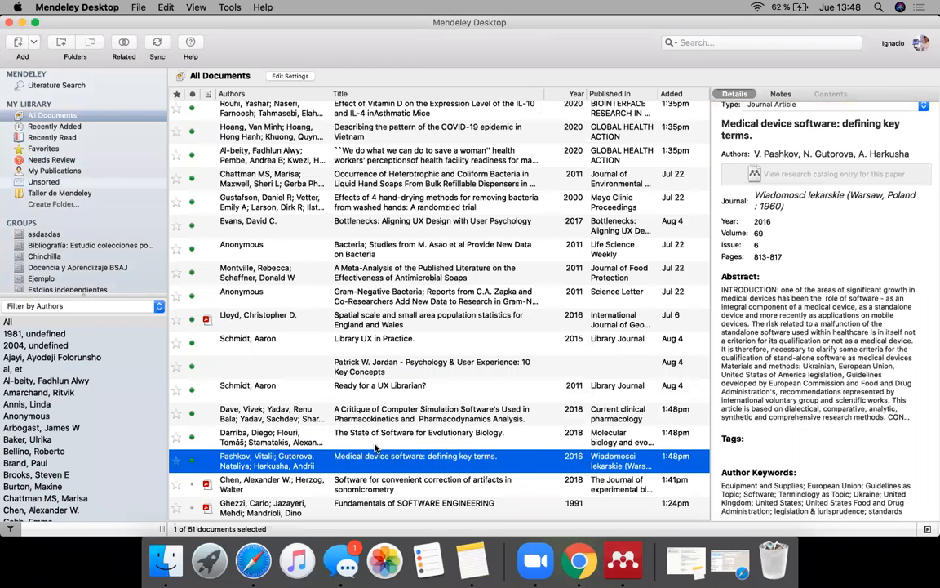
click(374, 438)
click(372, 412)
click(373, 437)
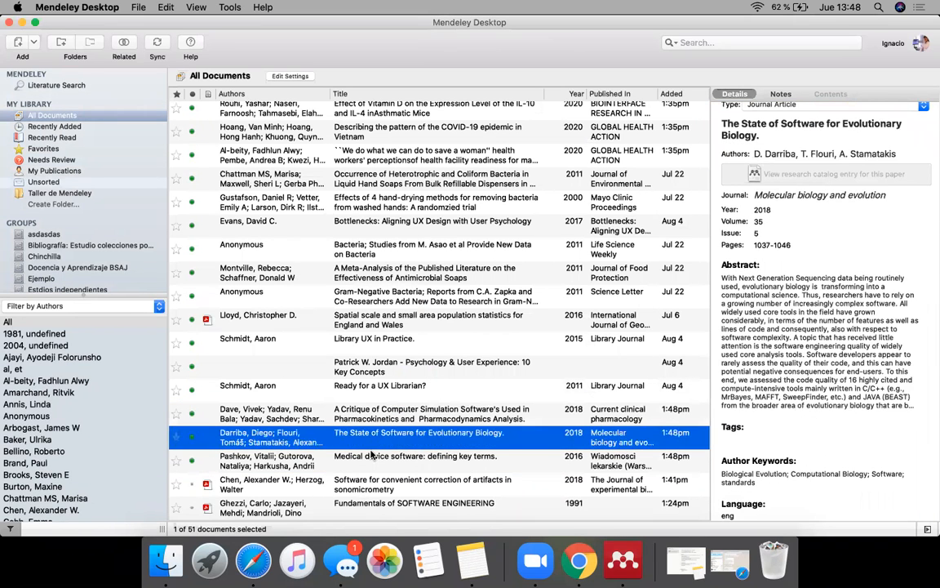
click(371, 464)
click(371, 440)
click(370, 418)
click(370, 439)
click(369, 459)
click(370, 441)
click(368, 417)
click(367, 439)
click(365, 460)
click(361, 438)
click(359, 415)
click(359, 438)
click(359, 455)
click(358, 441)
scroll(299, 365, up, 10)
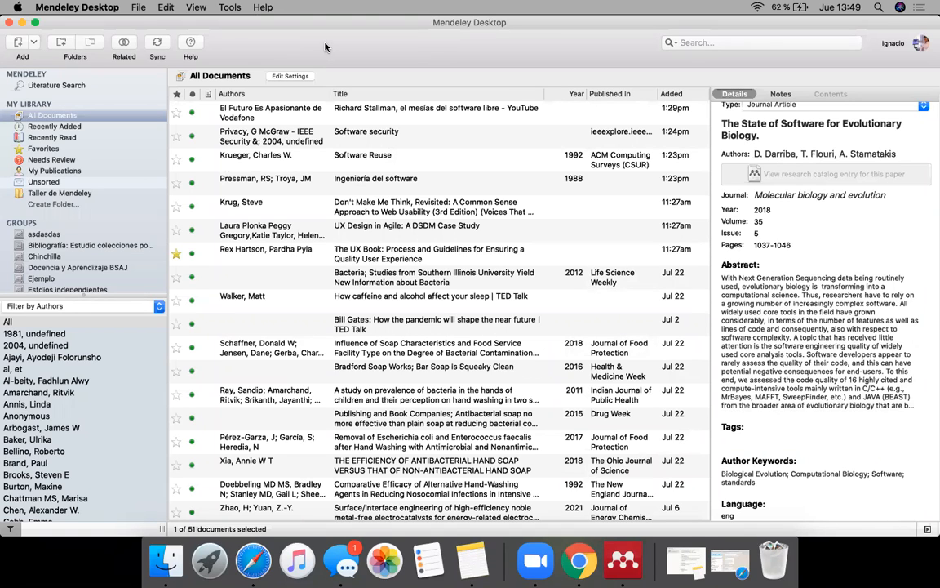
Step: Uninstall the MS Word plugin, reinstall it and check its installation status
click(232, 8)
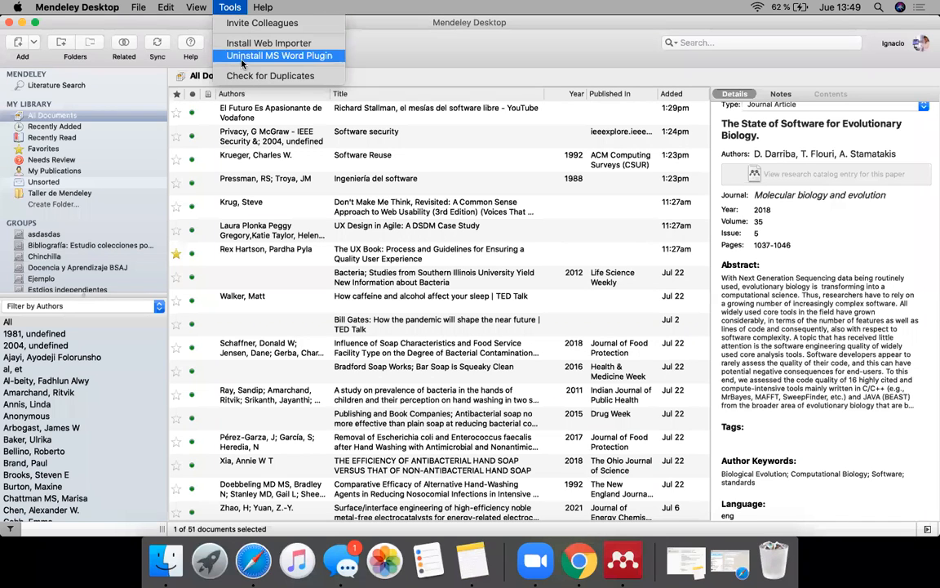
click(306, 64)
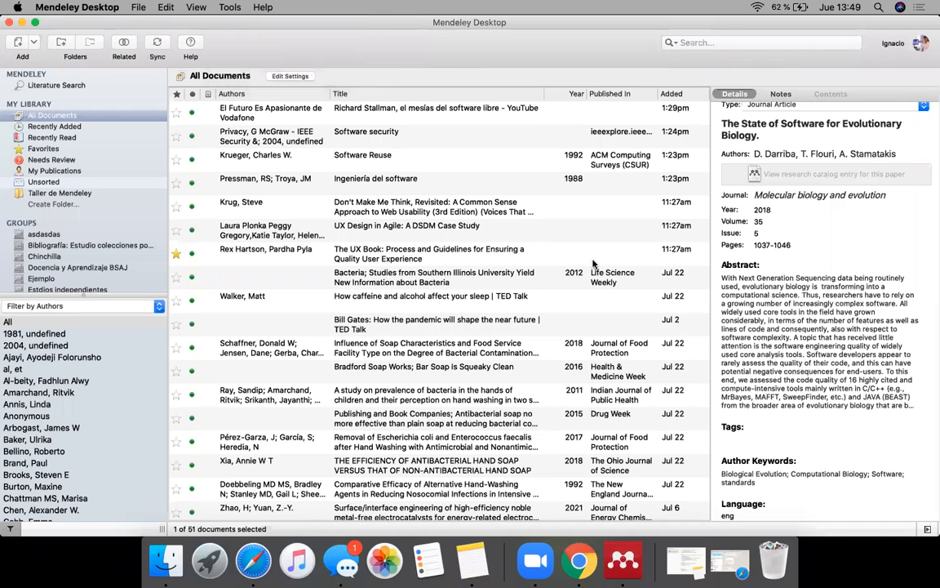
click(573, 293)
click(222, 8)
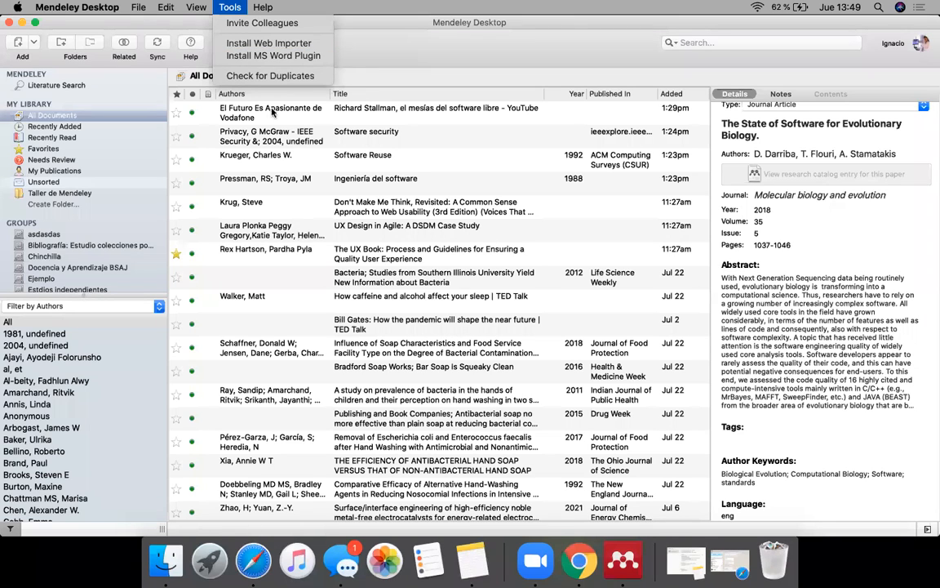
click(257, 56)
click(563, 384)
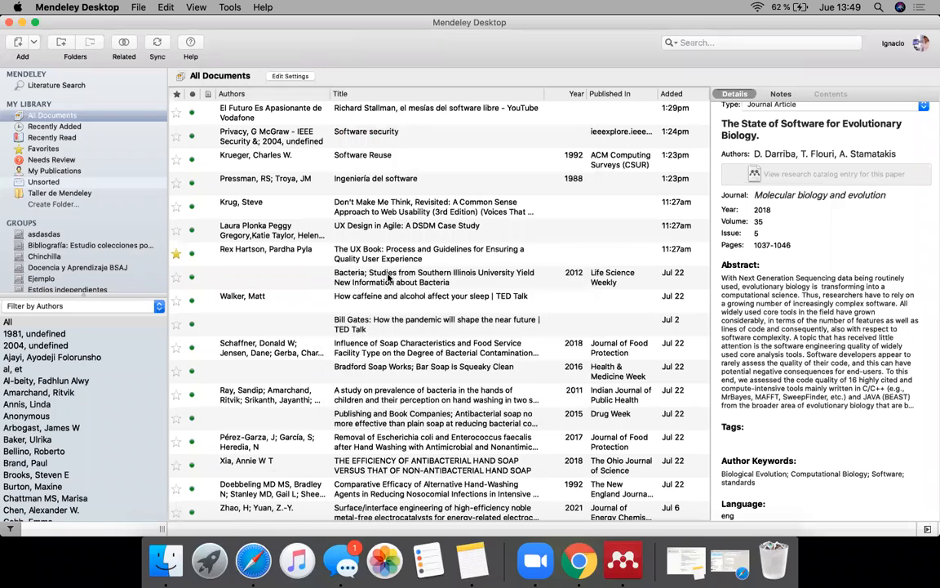
click(229, 6)
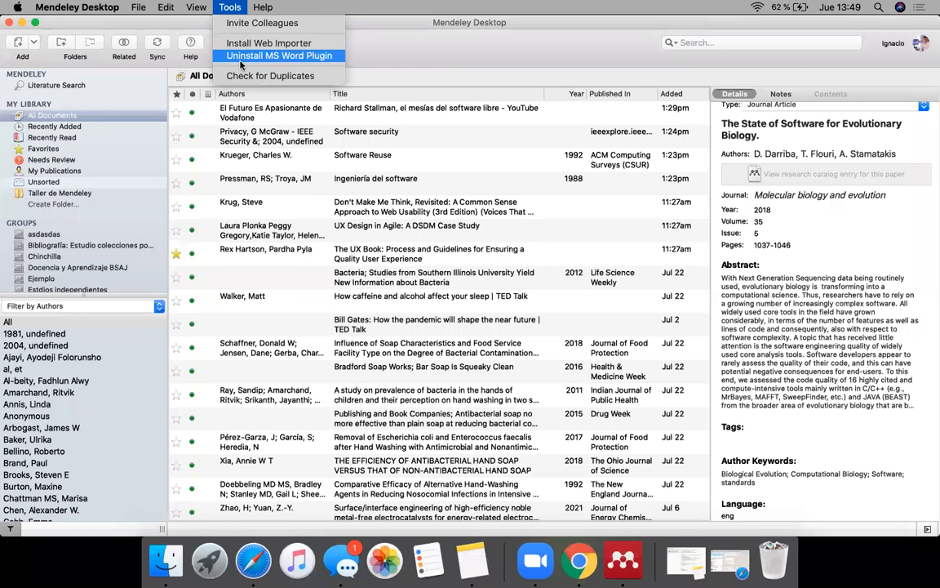
Step: Open Microsoft Word, create a blank document and write "Trabajo, trabajo, trabajo"
click(209, 560)
click(706, 182)
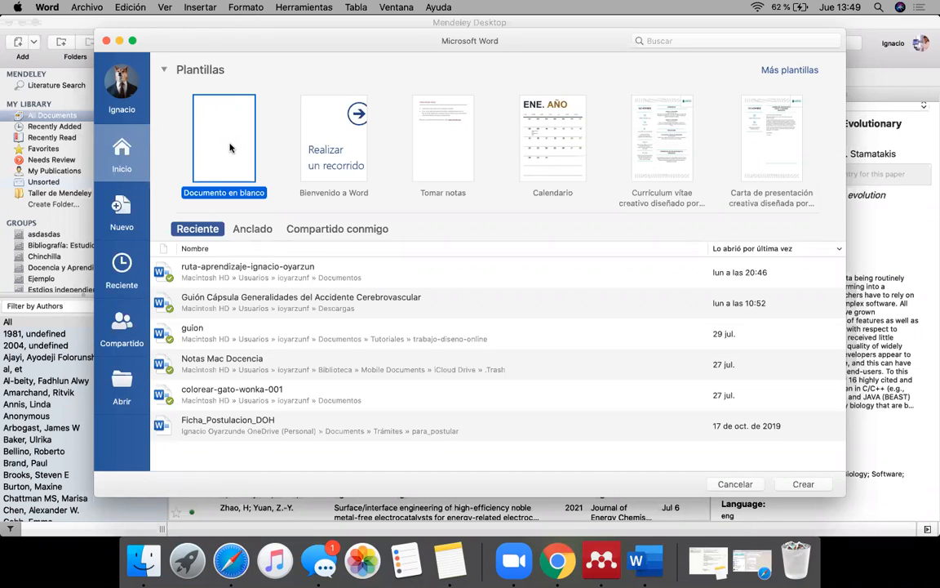
double_click(205, 133)
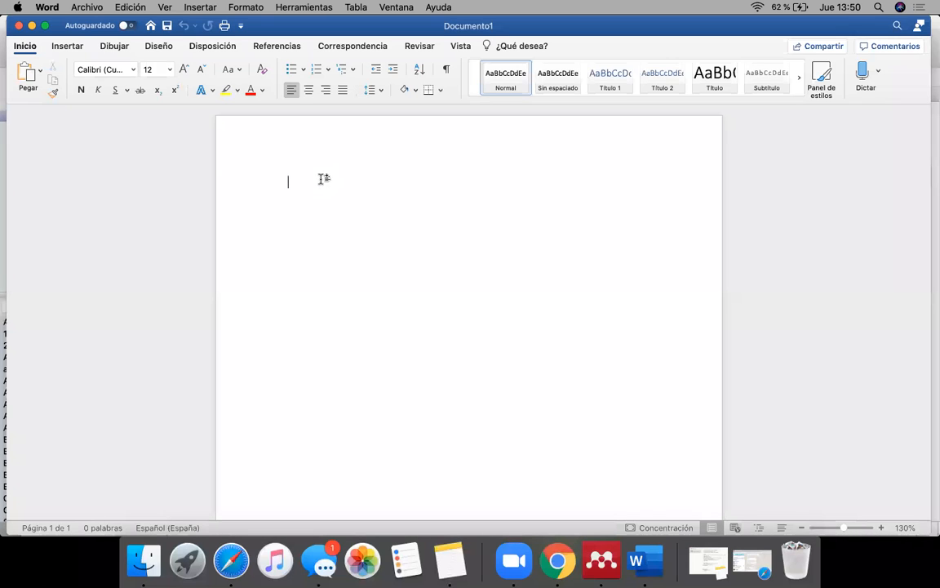
text(Trabajo, trabajo, trabajo)
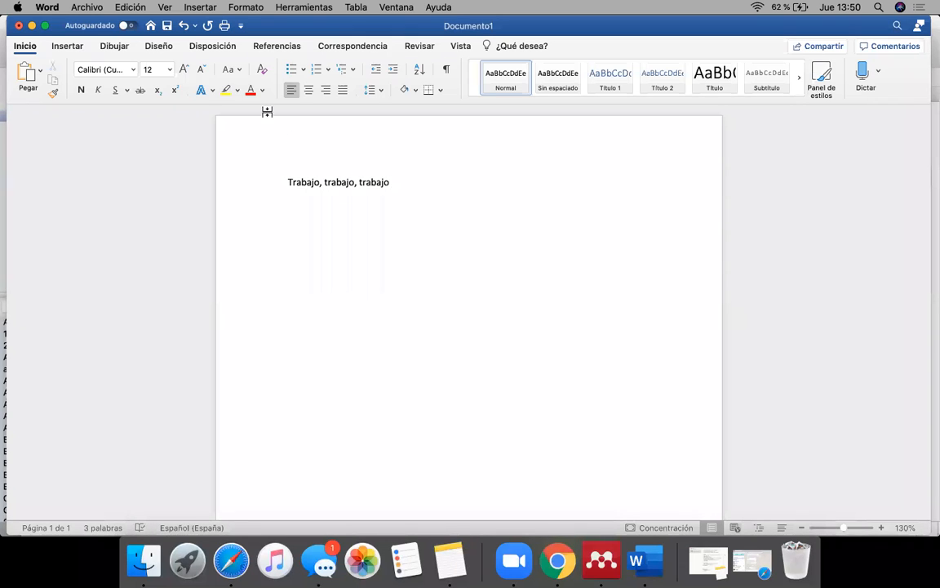
Step: Start a Mendeley citation after the text, view the citation editor's library choices and go to Mendeley to pick references
click(275, 47)
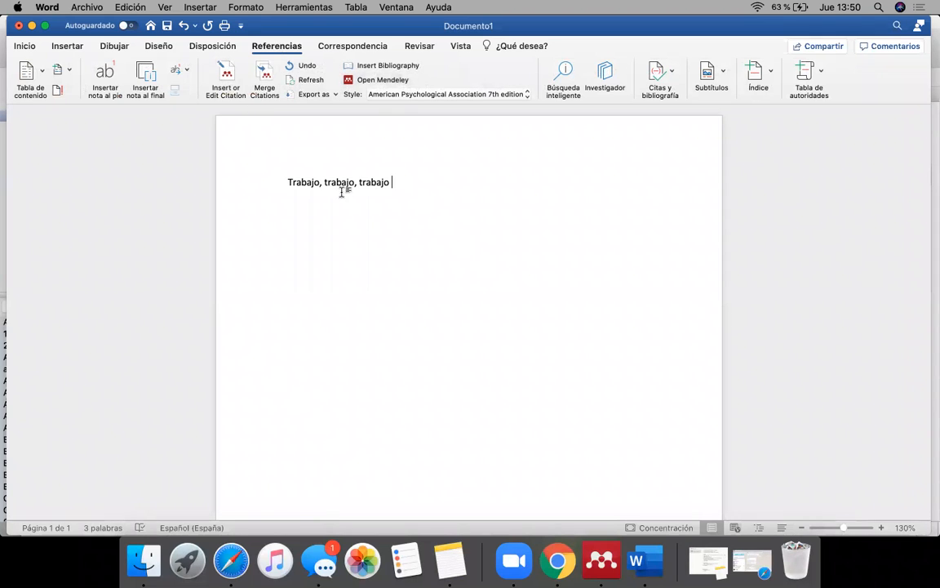
click(227, 76)
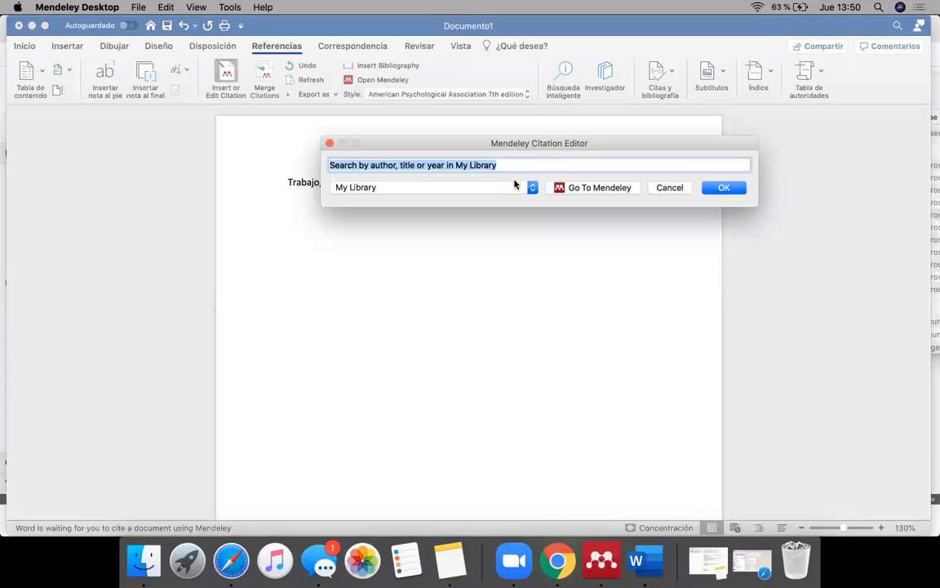
click(532, 188)
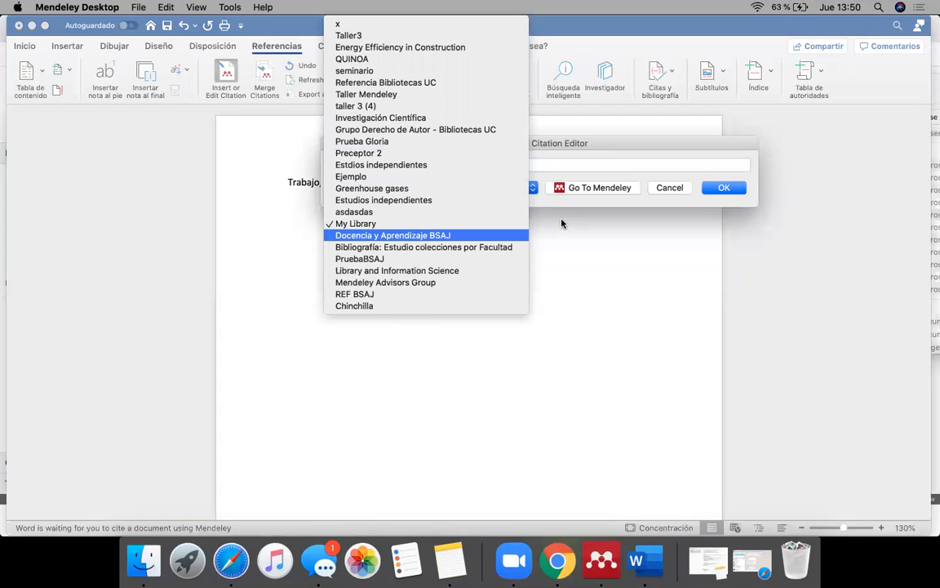
click(611, 159)
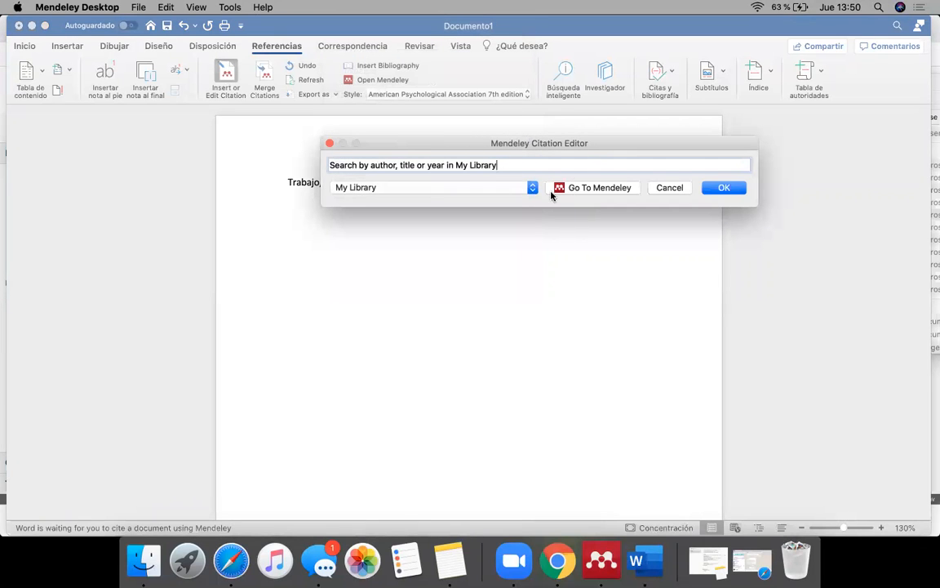
click(590, 188)
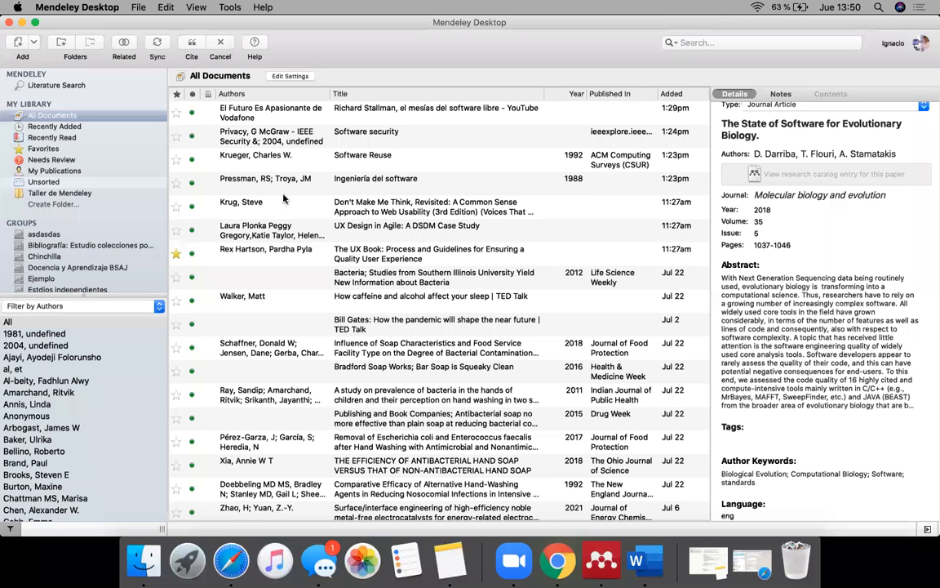
Step: Cite the Richard Stallman YouTube film and "Ingeniería del software" together from the "Taller de Mendeley" folder, and return to the Word document
scroll(299, 313, down, 5)
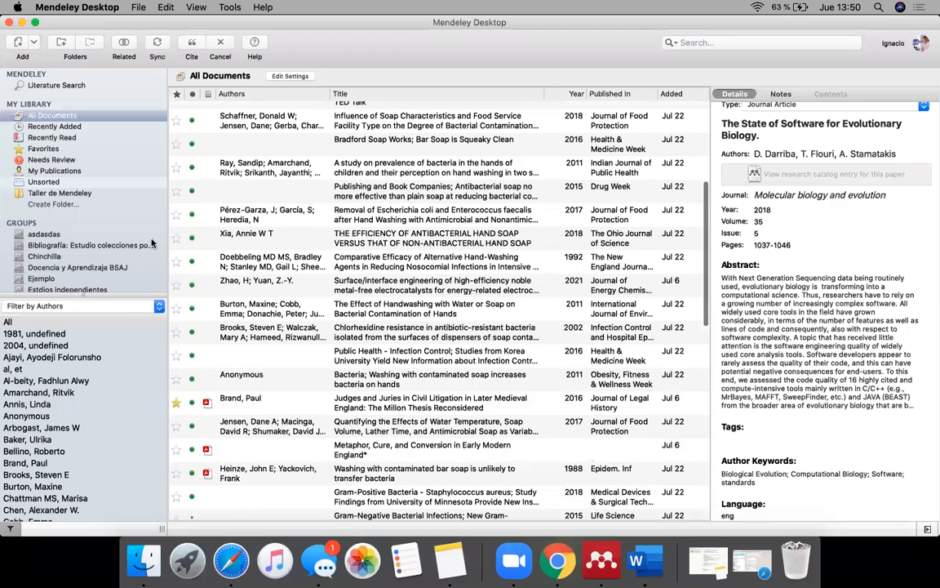
click(79, 196)
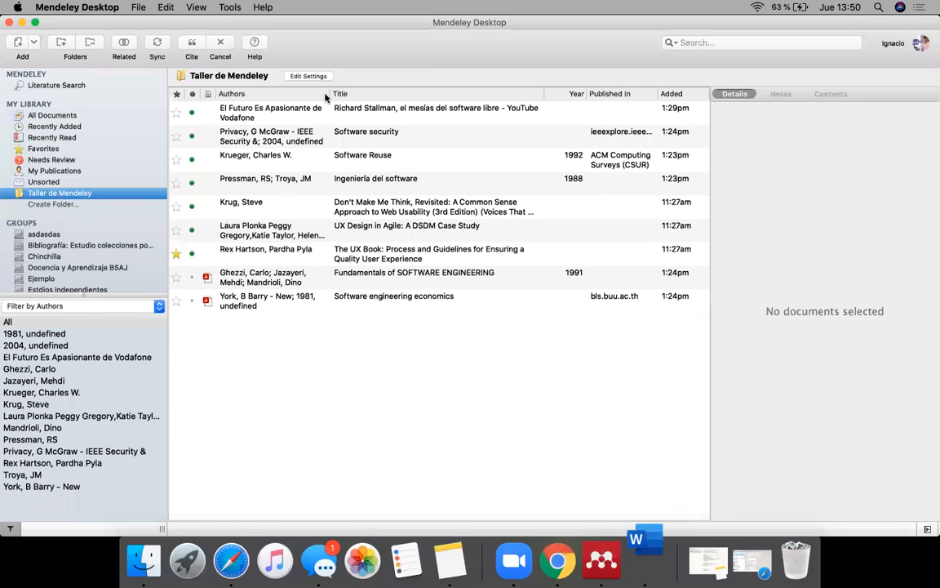
click(275, 114)
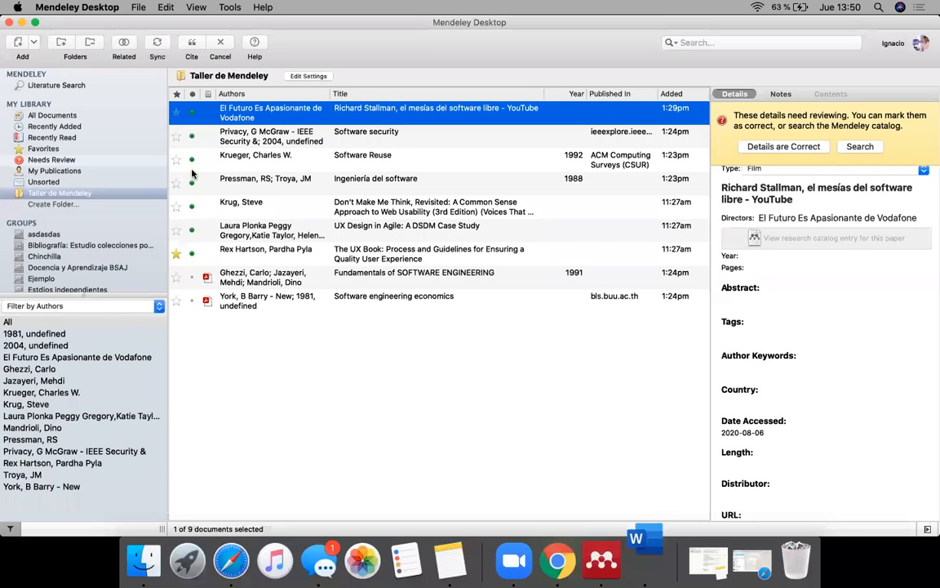
super+click(246, 181)
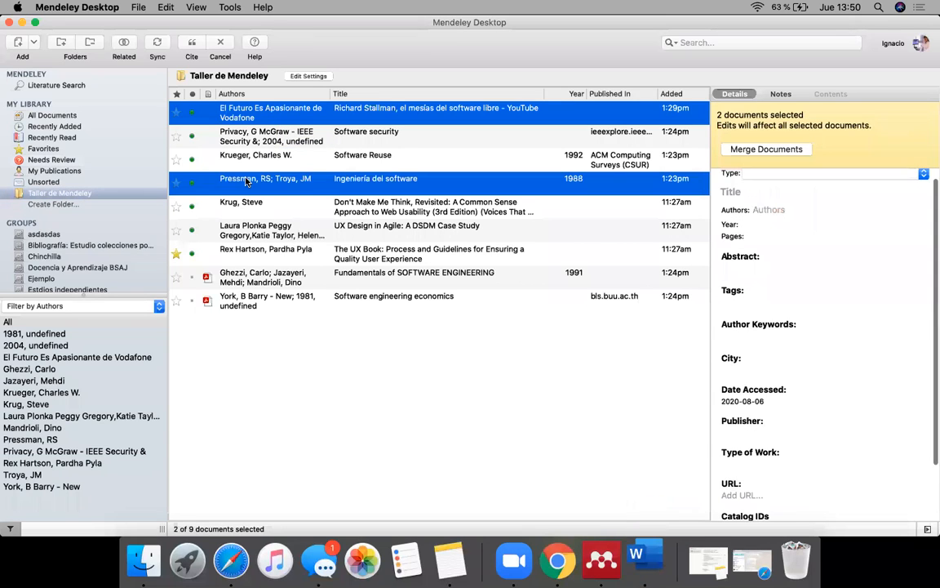
click(191, 45)
click(637, 560)
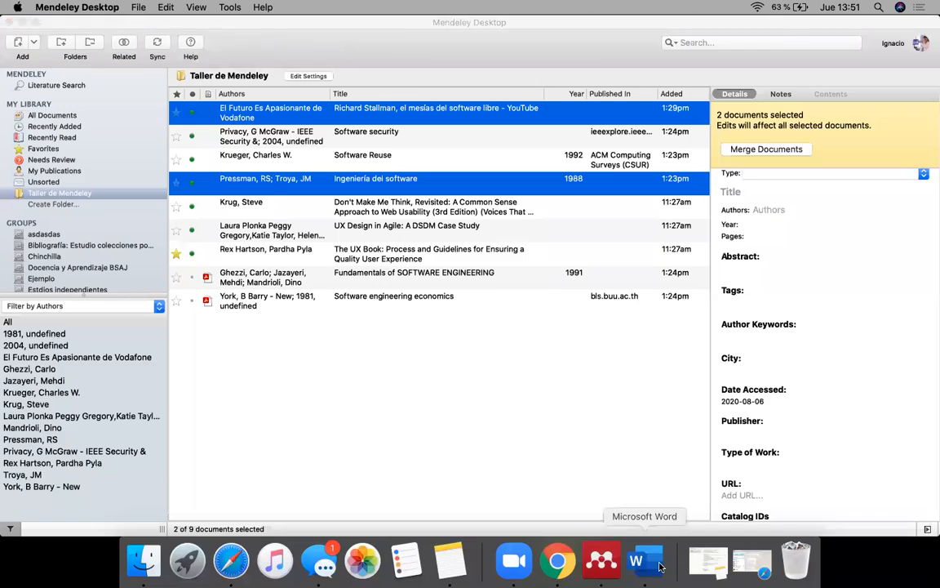
click(559, 236)
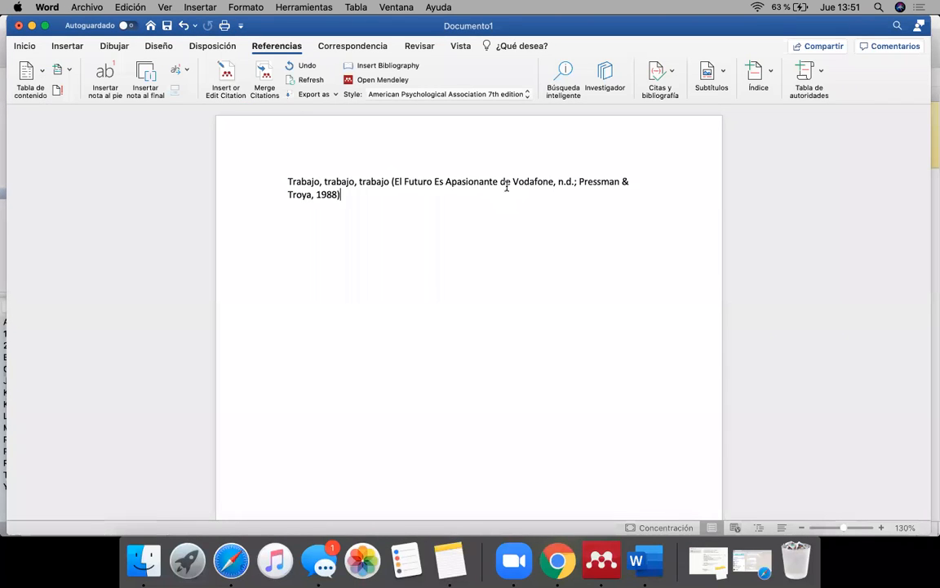
Step: Add a new line below the first citation, start another Mendeley citation there and go to Mendeley to pick references
drag(391, 182, 395, 191)
click(404, 195)
drag(394, 181, 555, 181)
click(507, 205)
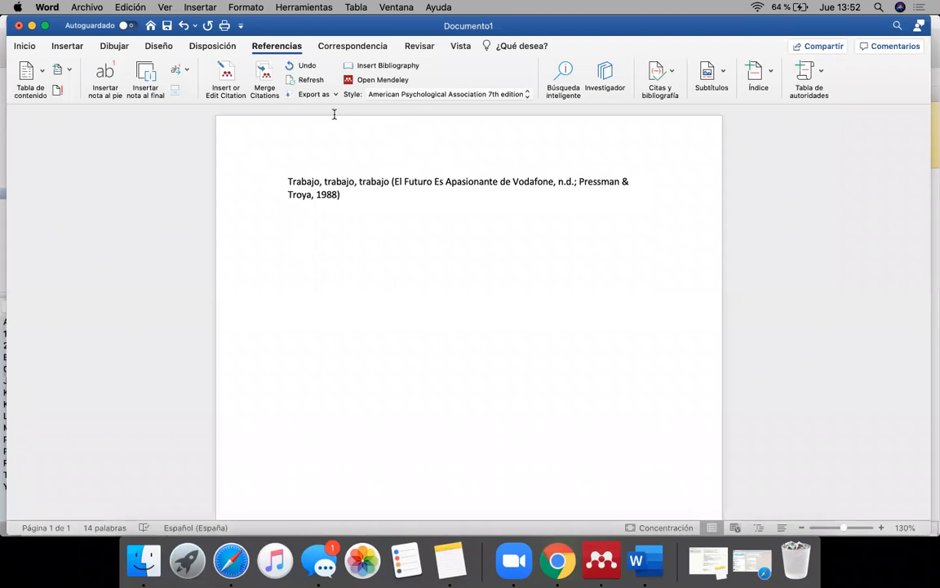
click(228, 75)
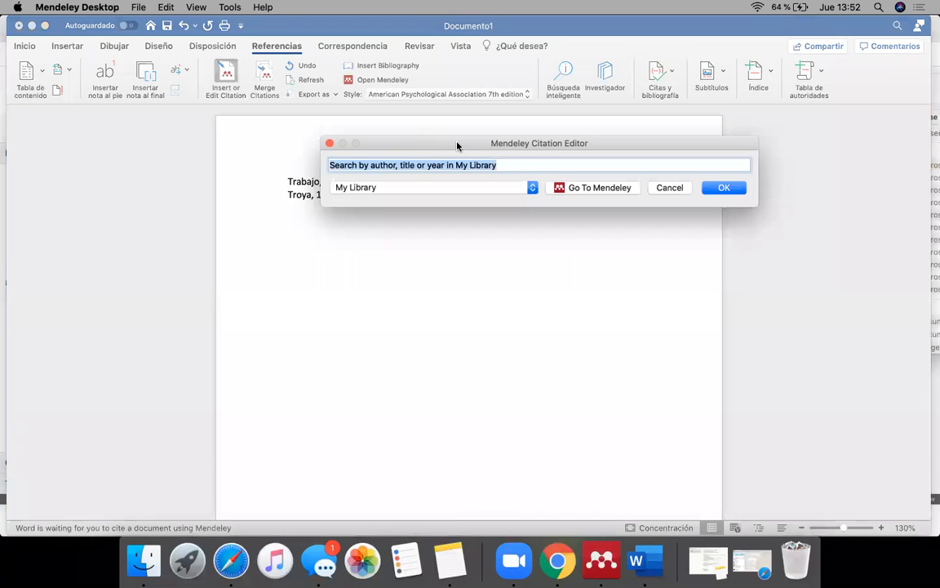
click(559, 188)
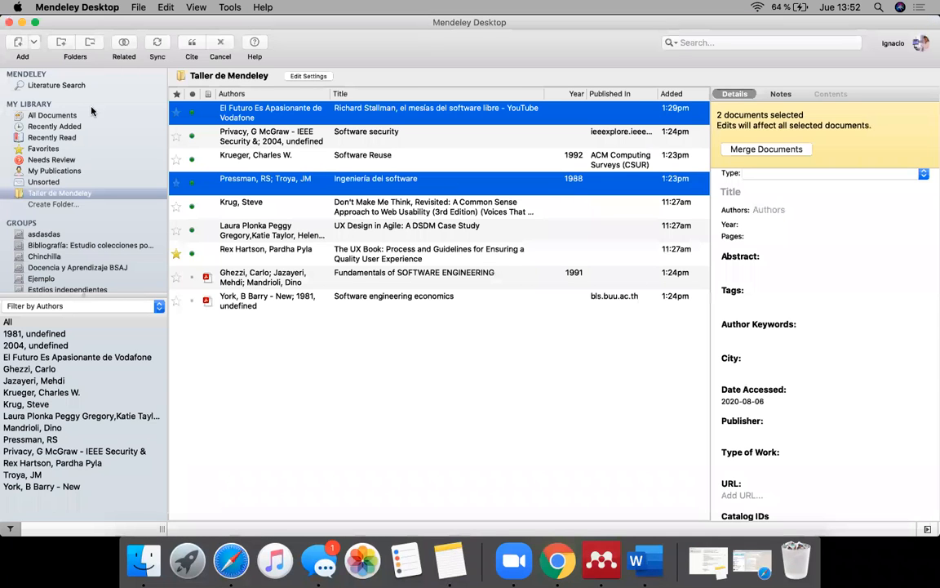
Step: From All Documents, cite "The Effect of Handwashing with Water or Soap" and the 2002 chlorhexidine resistance article together, and return to the Word document
click(40, 115)
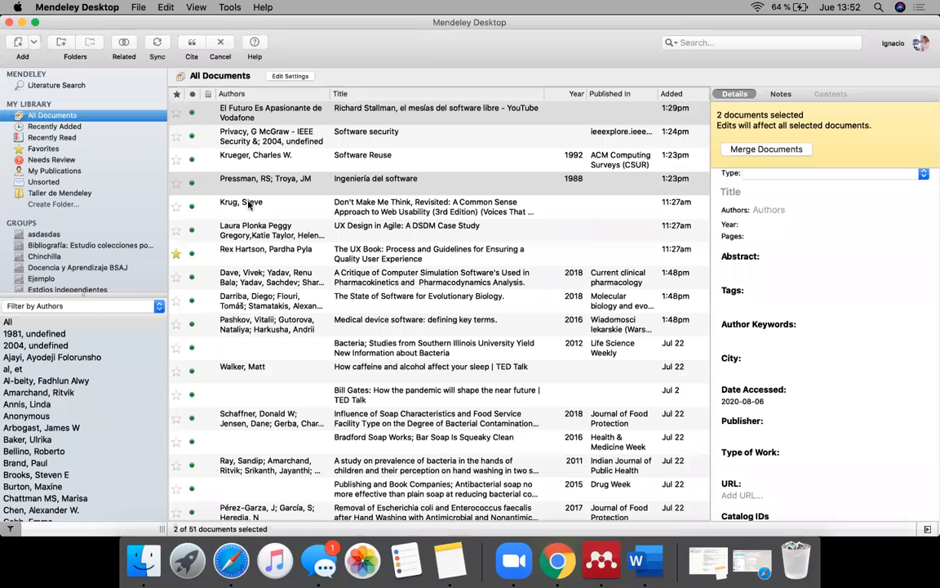
scroll(271, 251, down, 10)
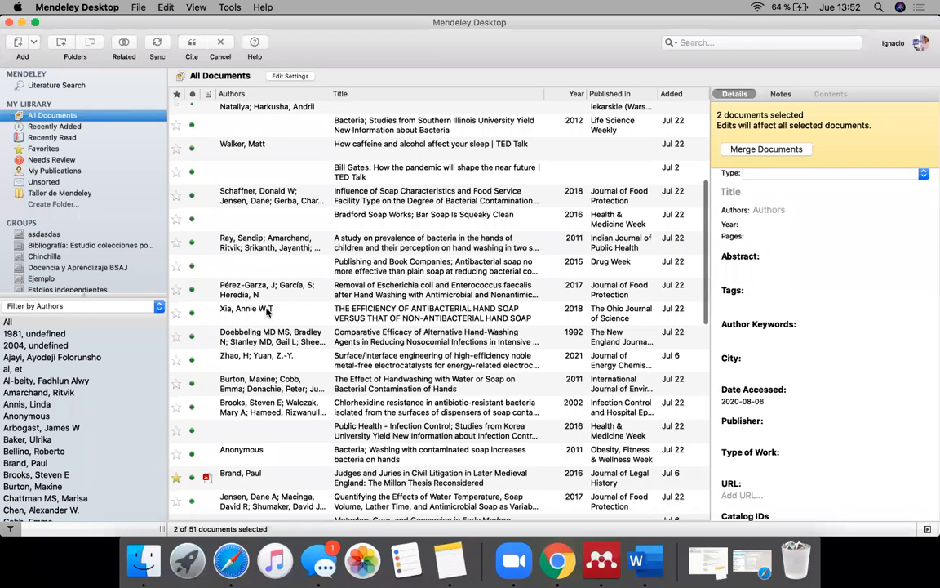
click(266, 319)
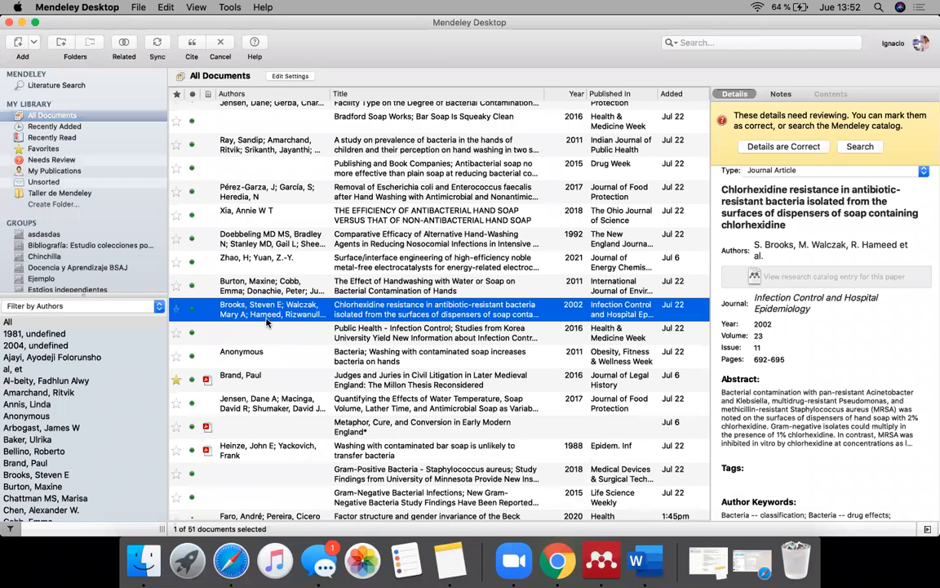
super+click(264, 286)
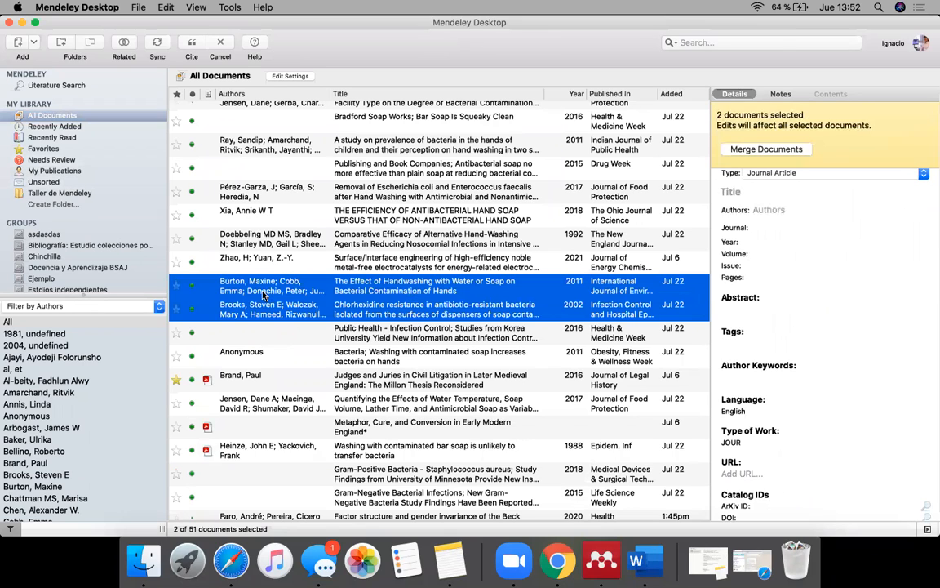
click(194, 46)
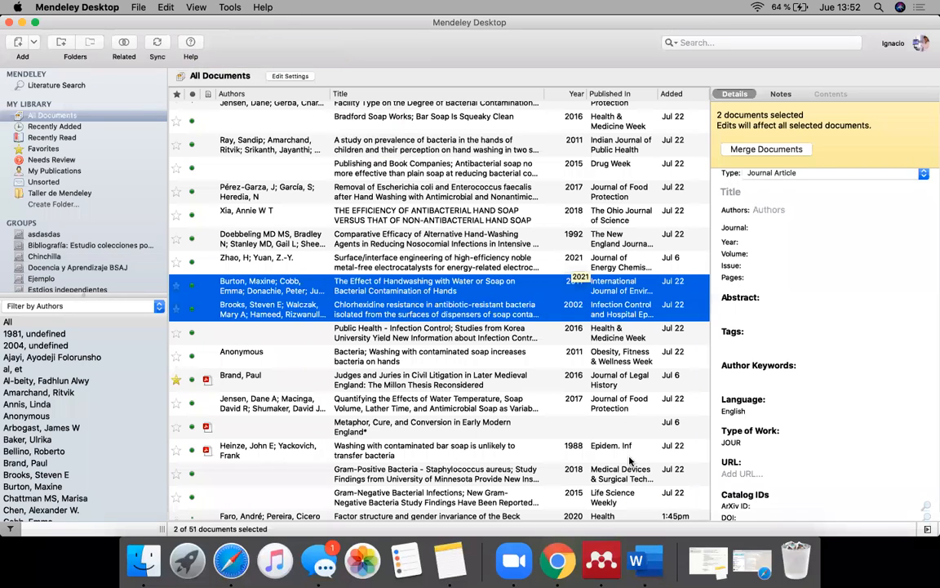
click(636, 562)
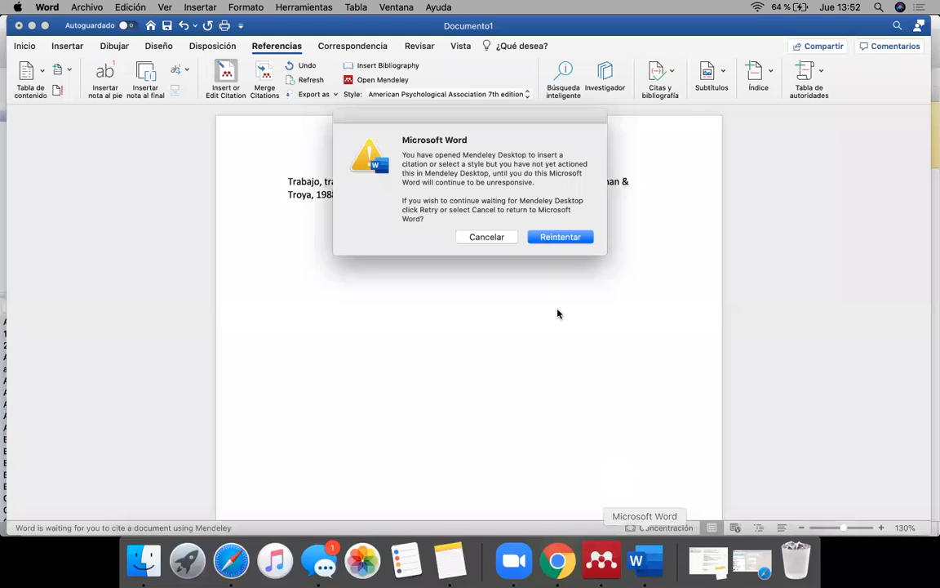
click(561, 236)
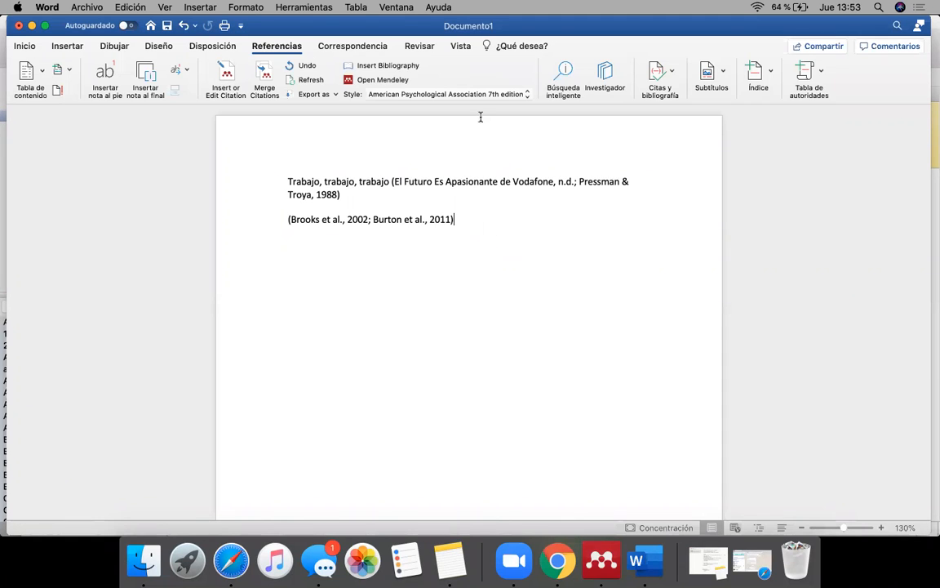
Step: Open Mendeley's additional citation styles from Word, search the downloadable ones for "vancouver" and select the Vancouver style
click(426, 94)
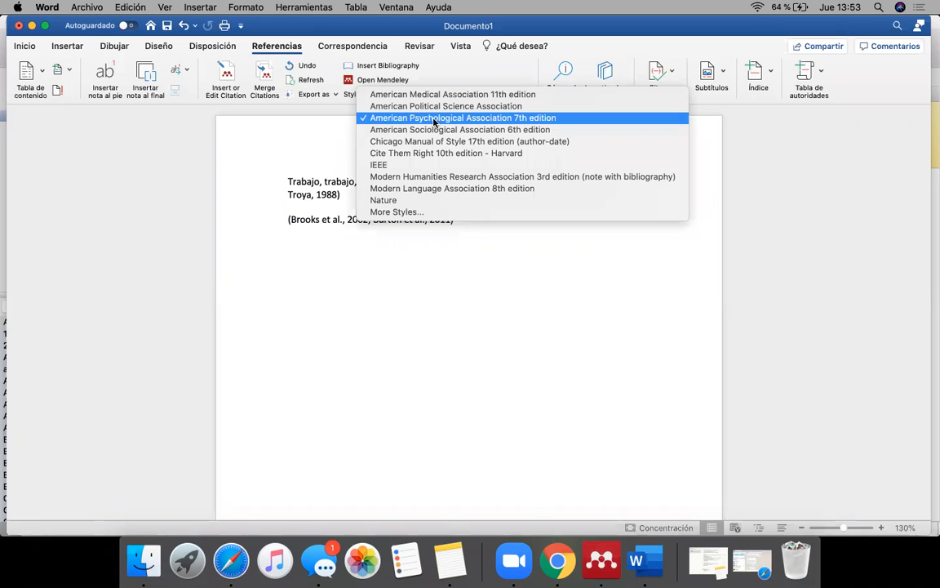
click(412, 215)
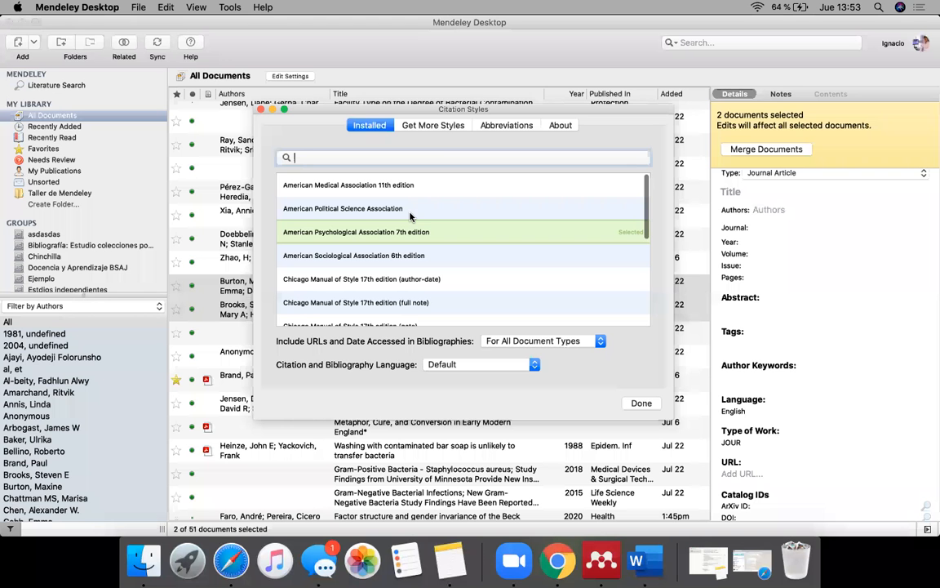
click(433, 127)
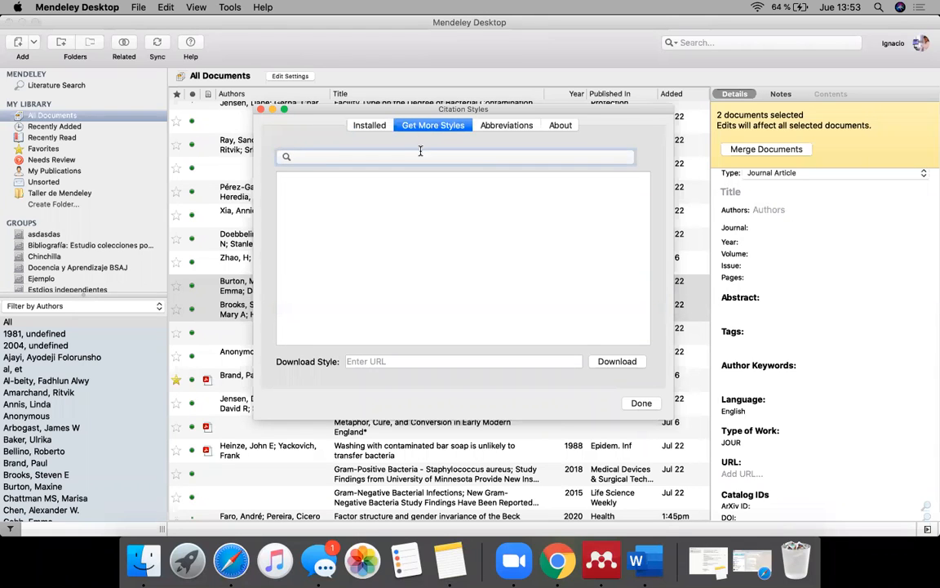
text(vancouver)
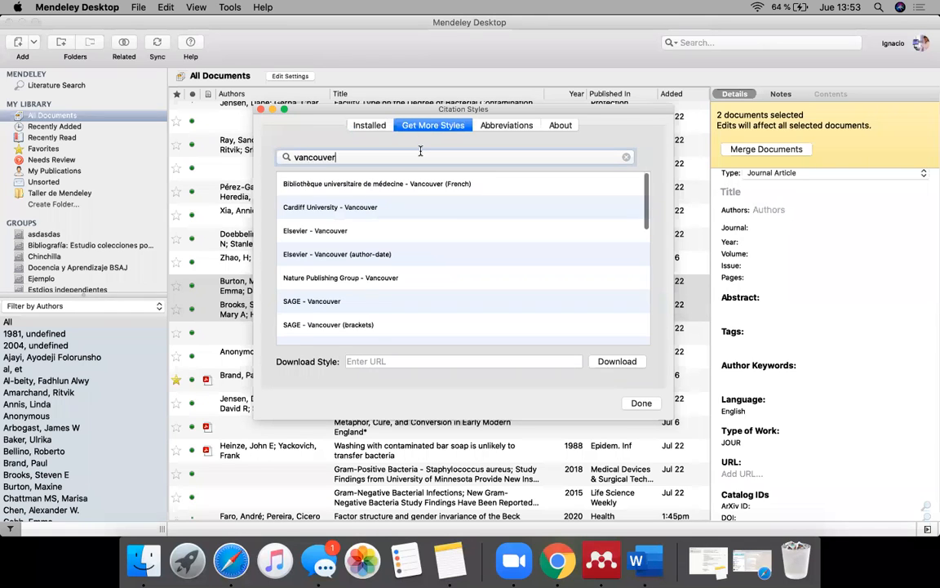
scroll(453, 269, down, 3)
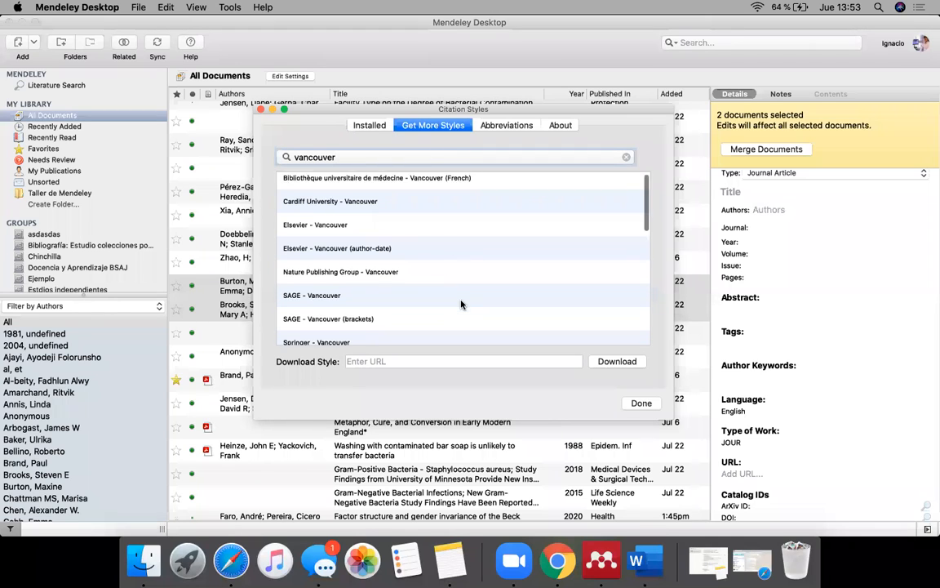
scroll(461, 304, down, 5)
click(462, 269)
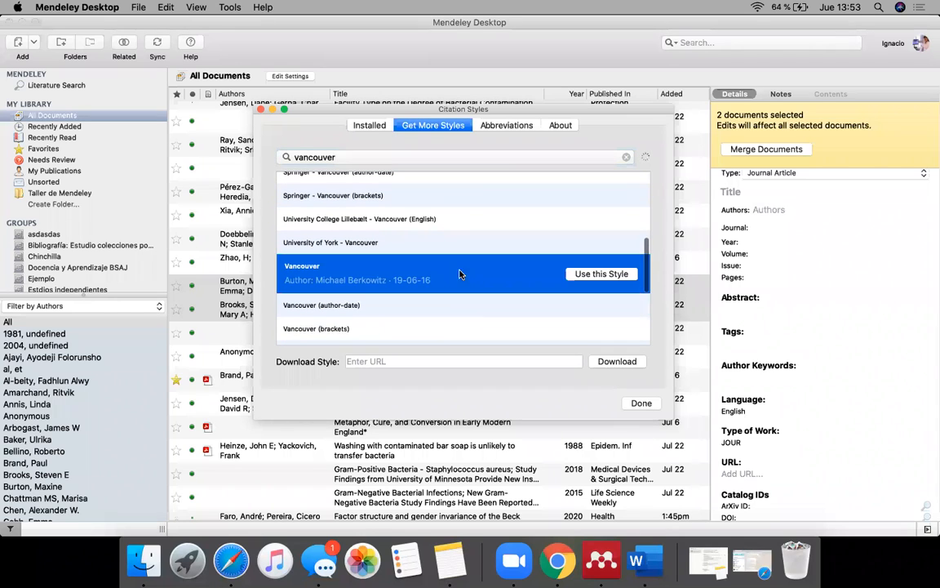
scroll(403, 265, up, 10)
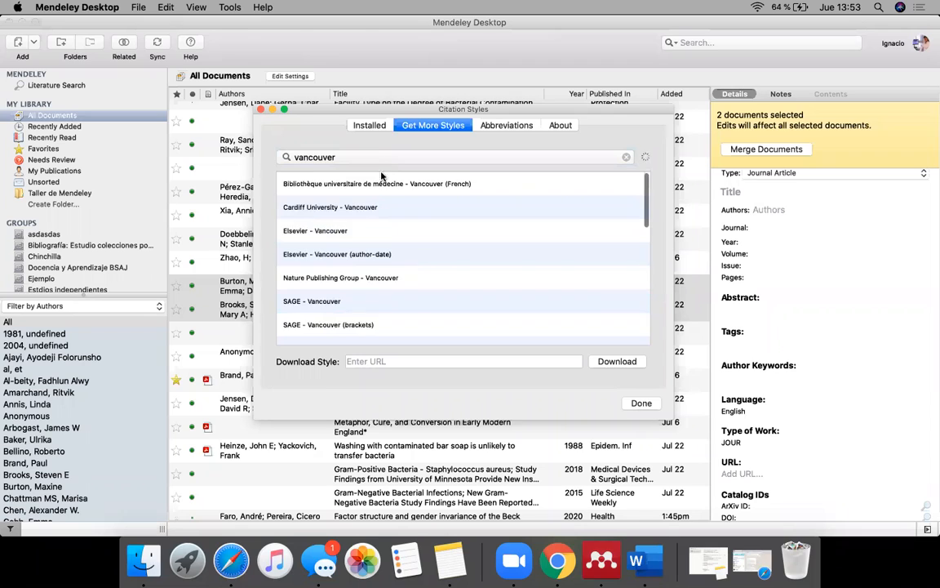
Step: Search the downloadable citation styles for "journal" and look through the listed journal styles
click(626, 157)
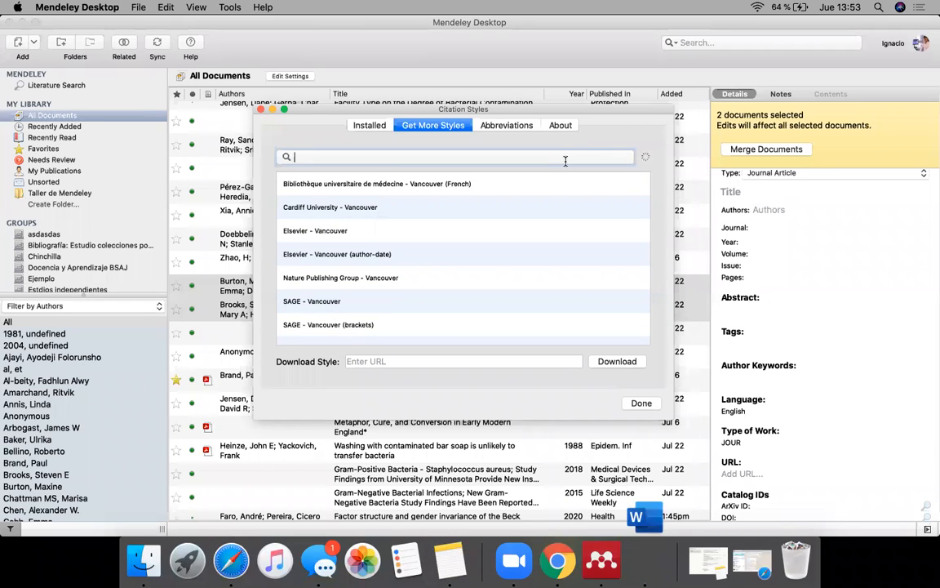
text(jor)
key(BackSpace)
text(urnal)
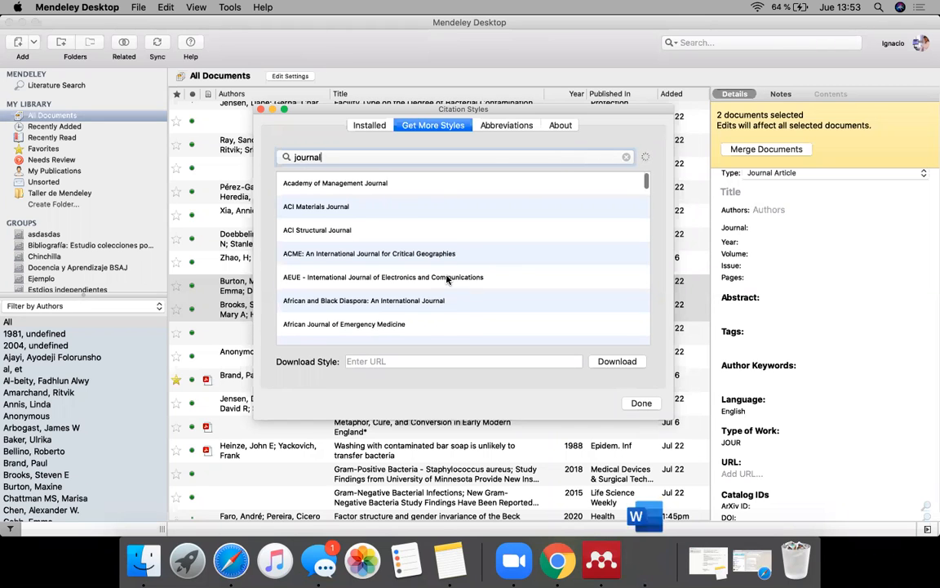
scroll(446, 279, down, 10)
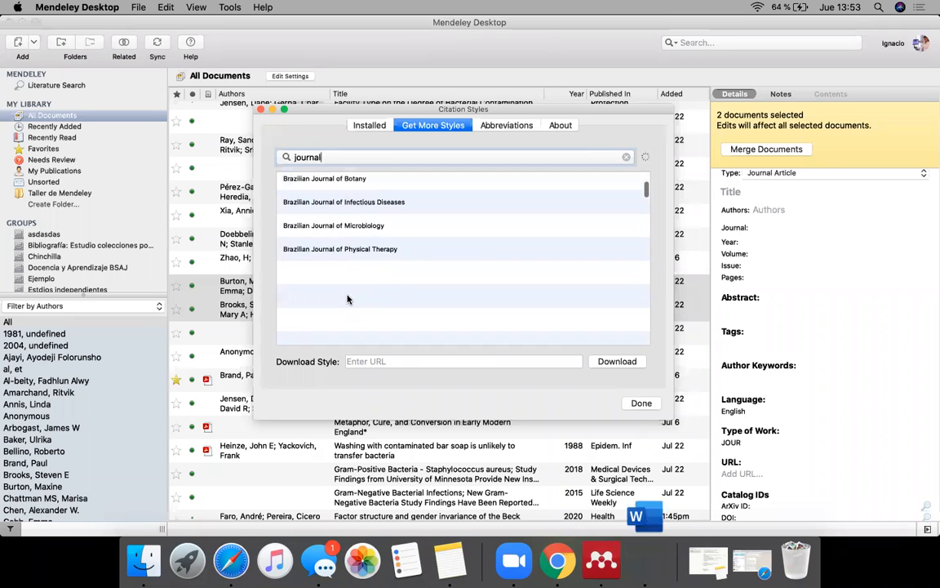
scroll(351, 277, up, 15)
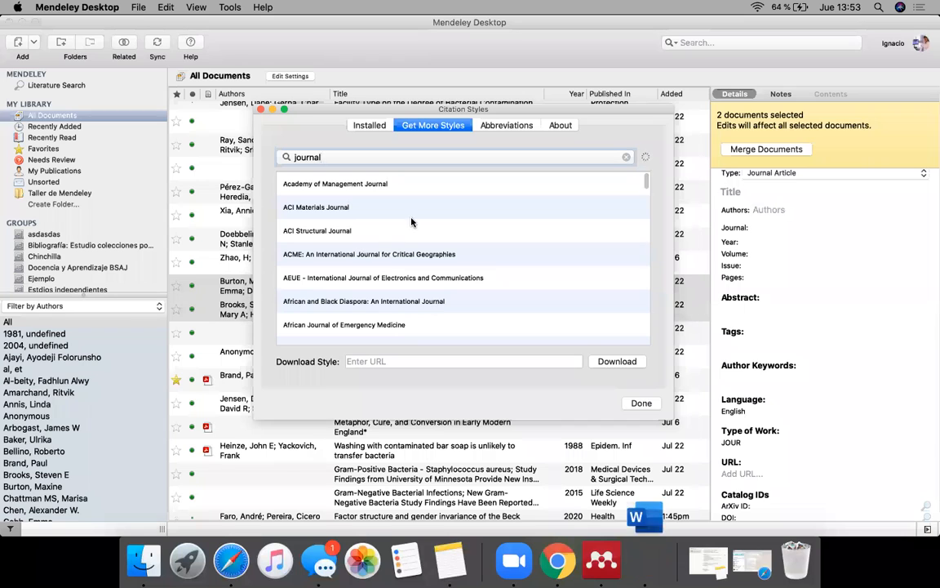
Step: Select Vancouver among the installed citation styles and set the citation and bibliography language to Spanish (Chile)
click(371, 125)
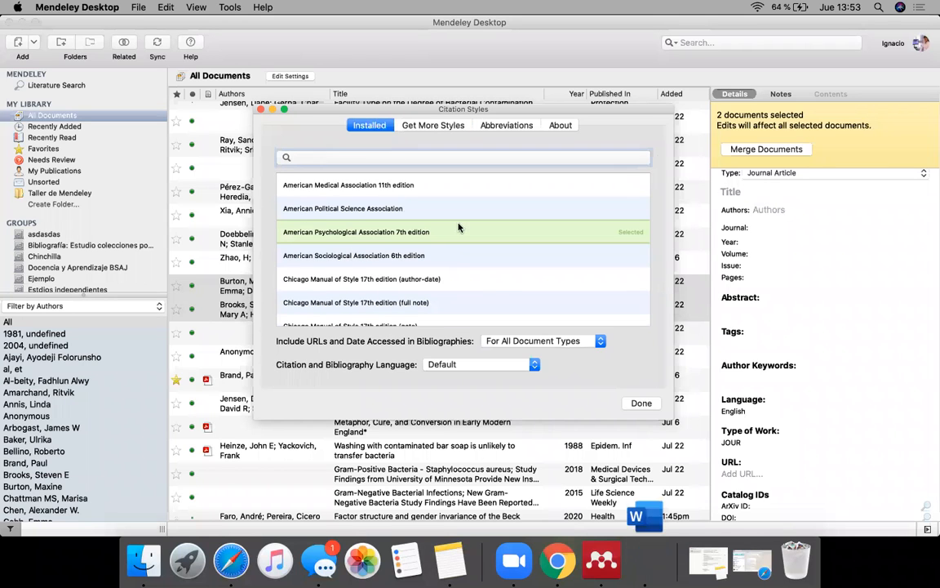
scroll(485, 303, down, 5)
scroll(485, 303, down, 1)
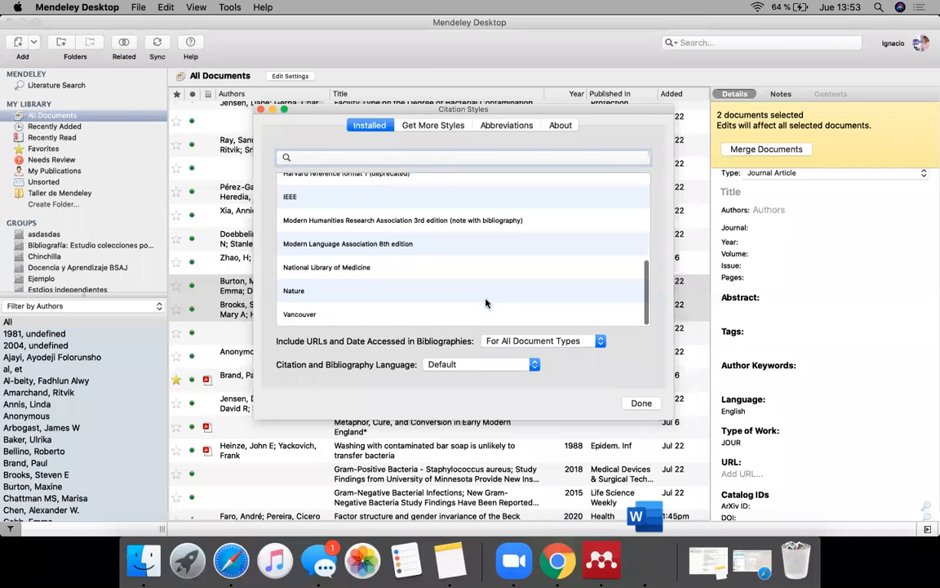
click(483, 316)
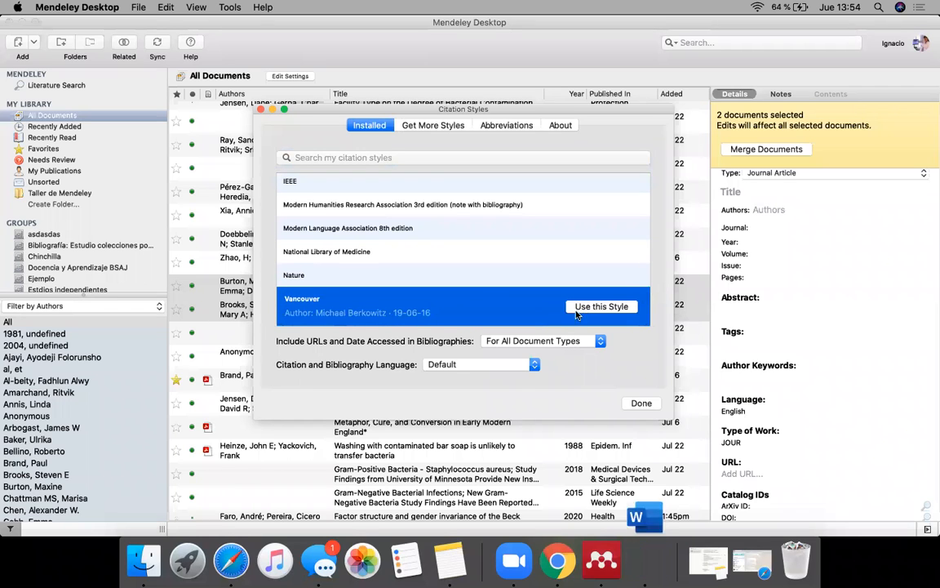
click(517, 366)
scroll(479, 456, down, 2)
scroll(479, 456, up, 2)
scroll(479, 457, down, 5)
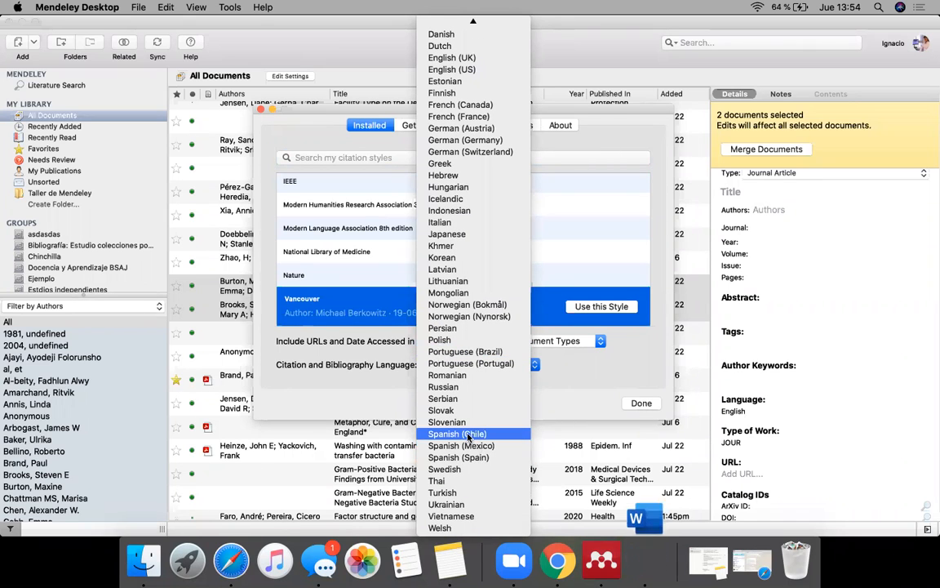
click(468, 435)
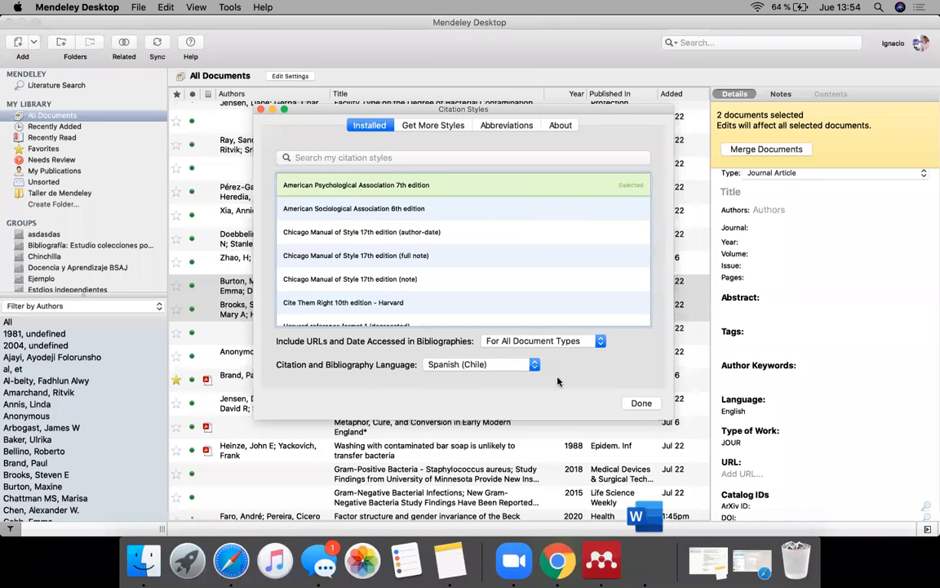
Step: Use the installed Vancouver style for the document's citations, close the citation styles and resume in Word
scroll(432, 304, down, 5)
click(432, 300)
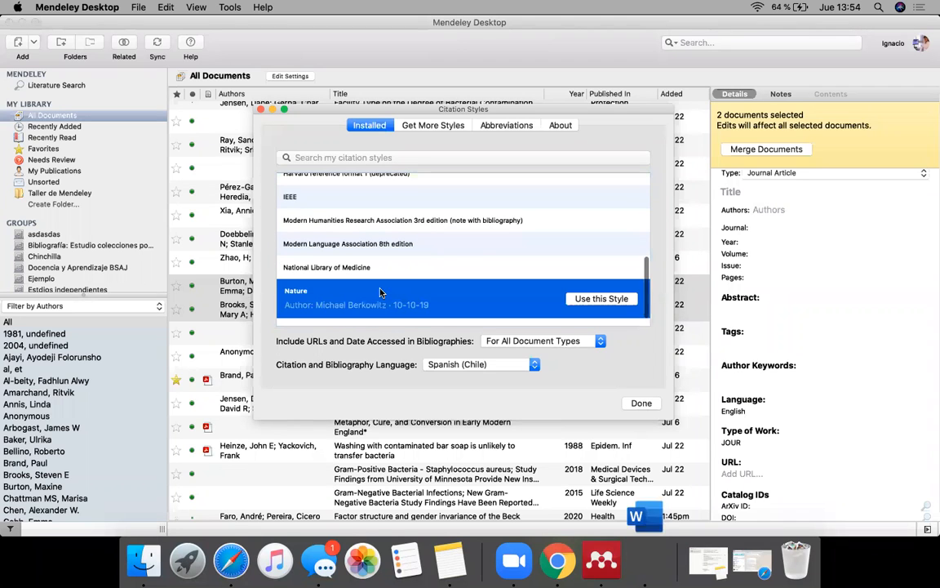
scroll(393, 282, down, 1)
click(454, 318)
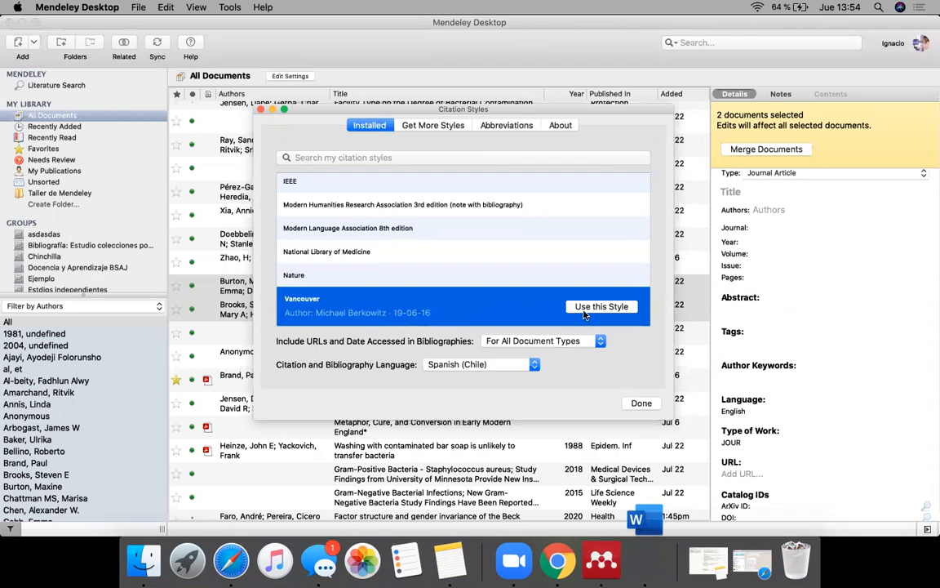
click(601, 306)
click(641, 404)
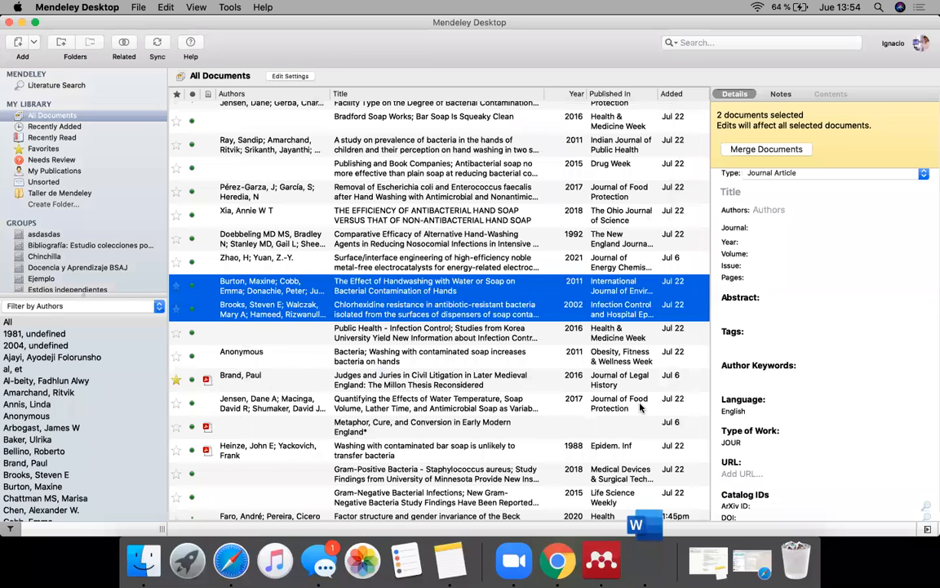
click(640, 555)
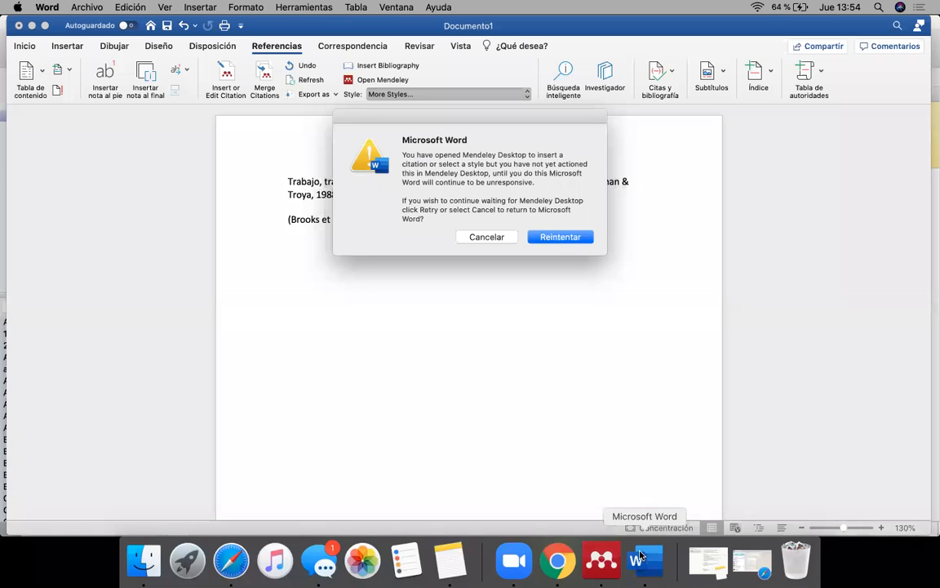
click(558, 238)
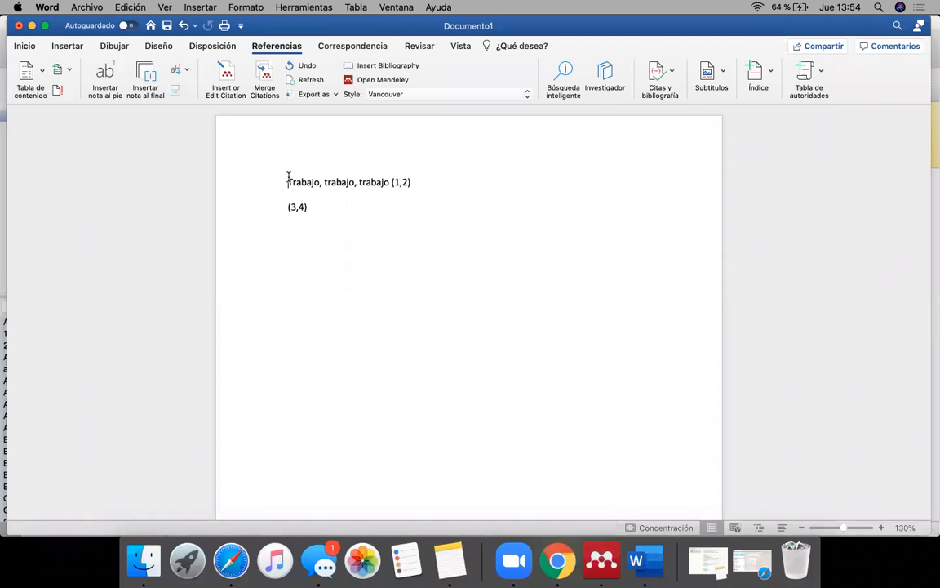
Step: Insert a citation of "Quantifying the Effects of Water Temperature, Soap Volume, Lather Time…" from the Mendeley library on a new line above the "Trabajo" paragraph
key(Return)
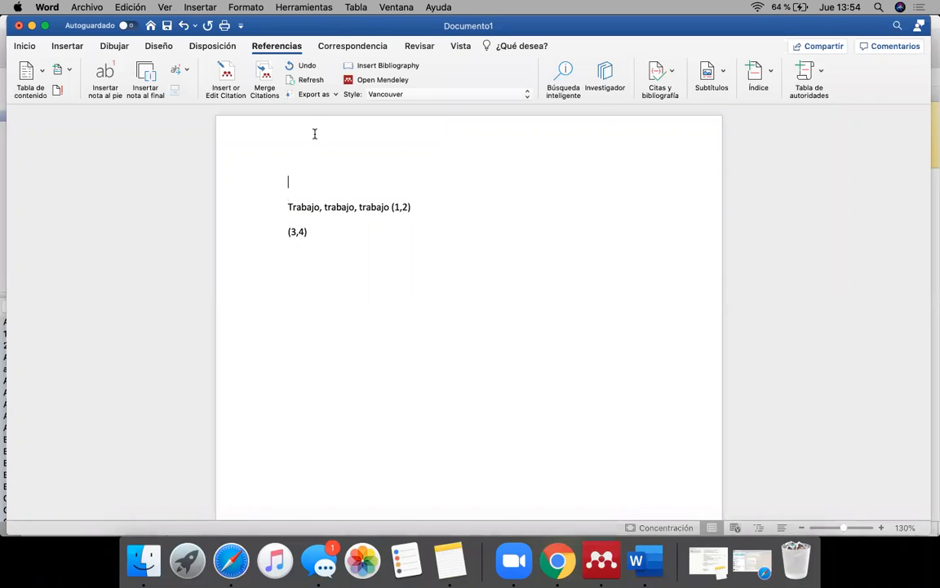
click(226, 76)
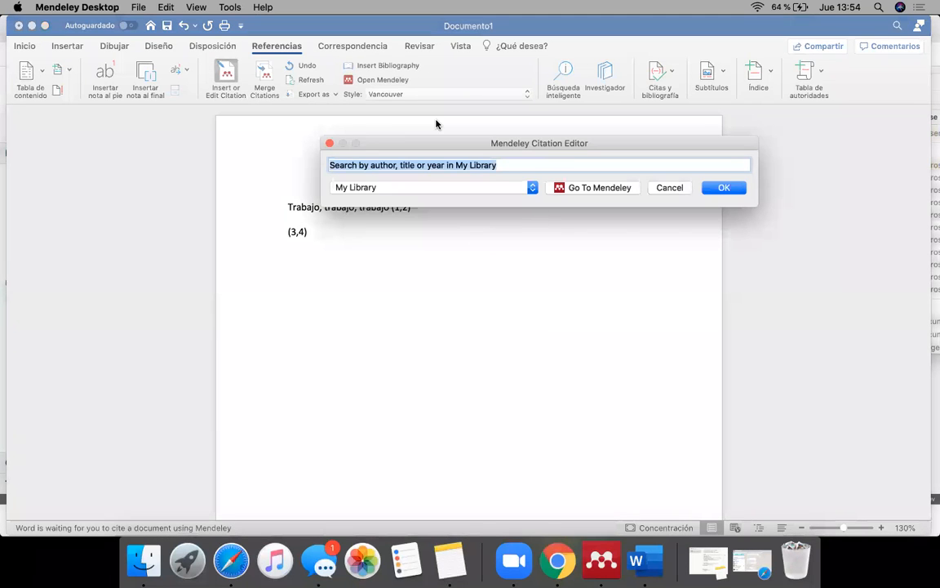
click(330, 144)
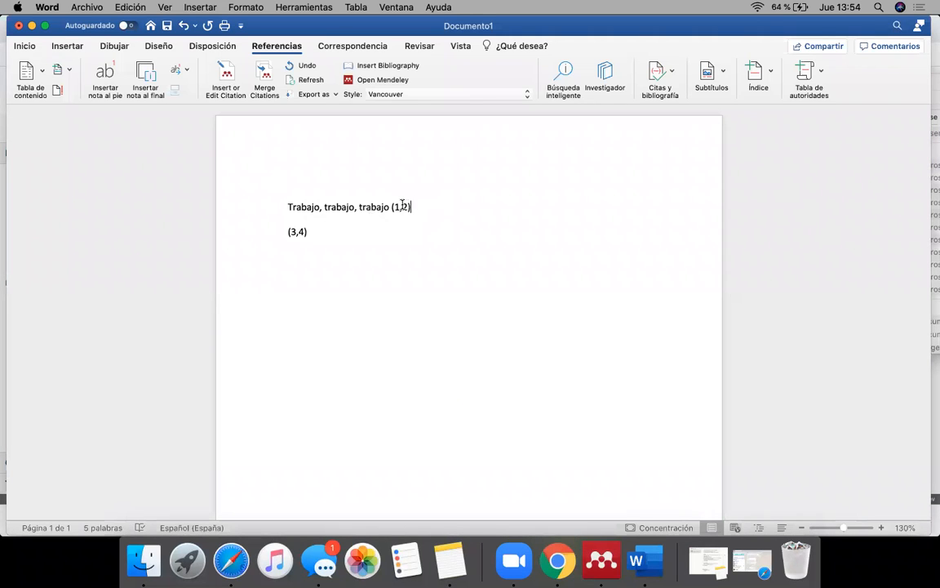
click(301, 173)
click(232, 77)
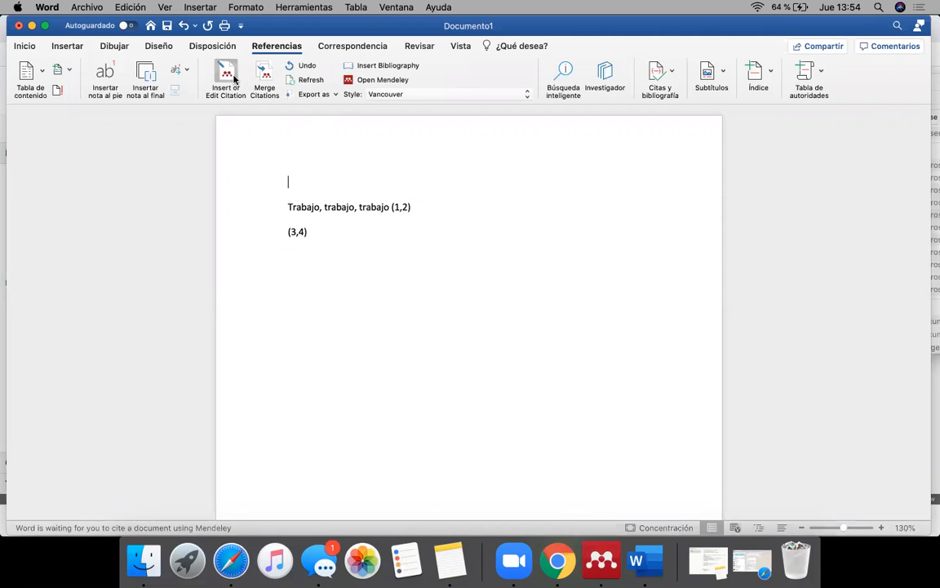
click(569, 188)
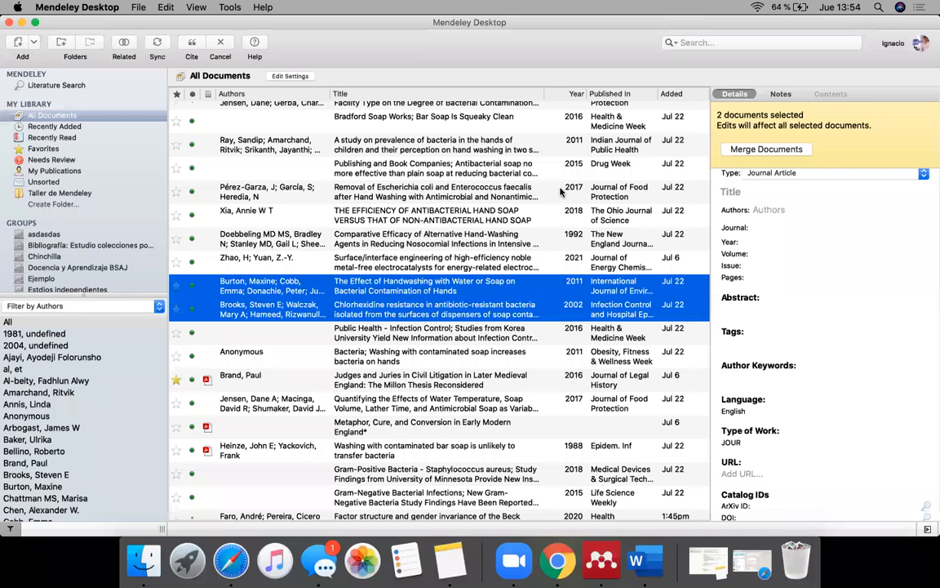
click(268, 402)
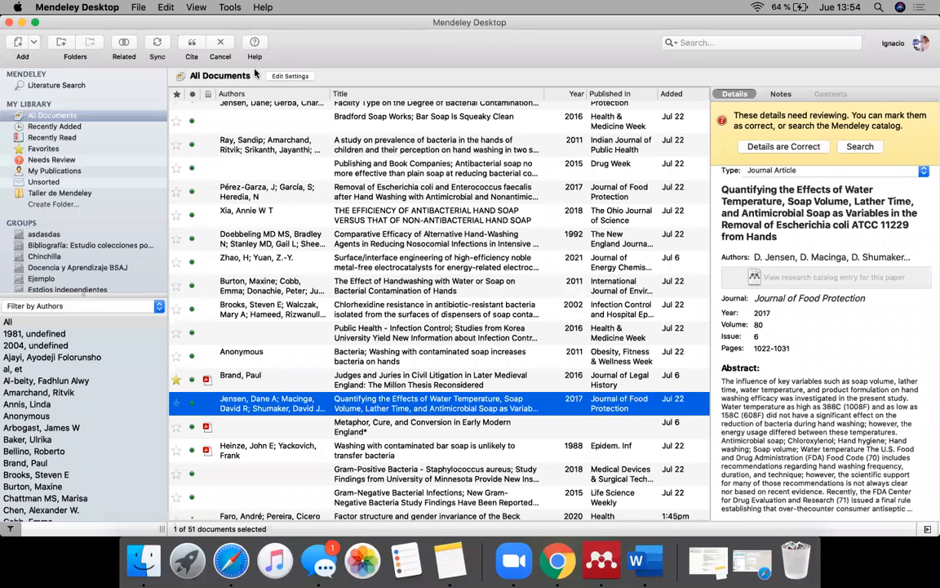
click(190, 45)
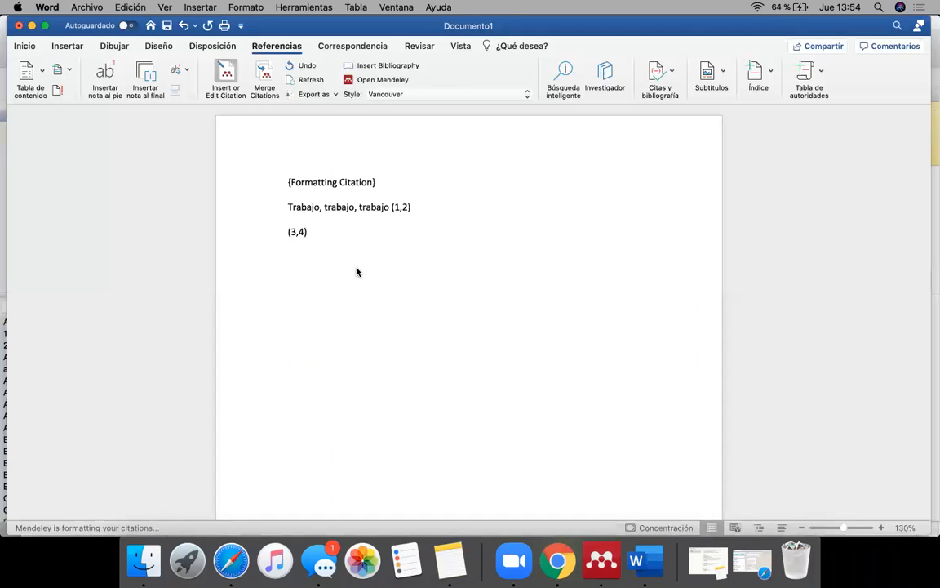
Step: Add a page break after the last citation and insert the Mendeley bibliography on the new page
click(351, 244)
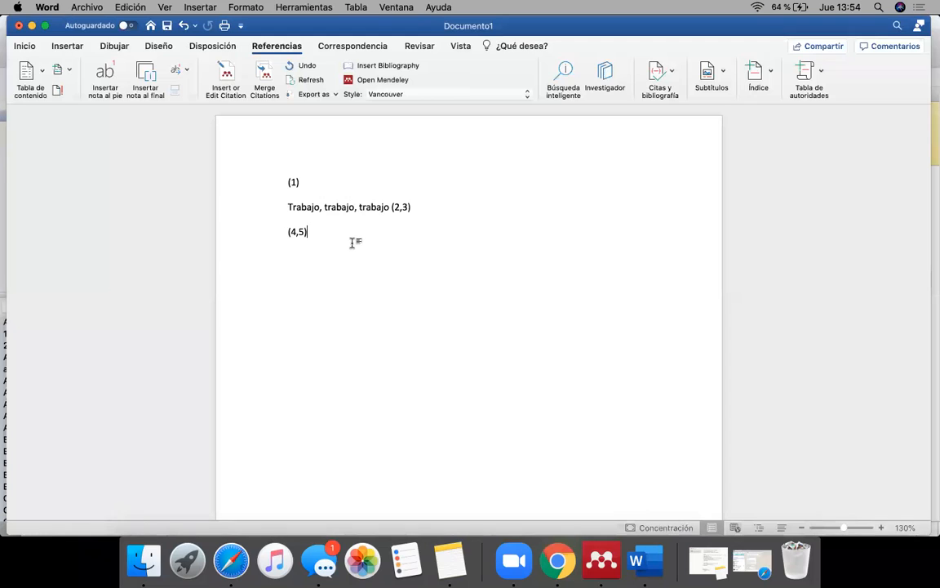
key(Return)
key(super+Return)
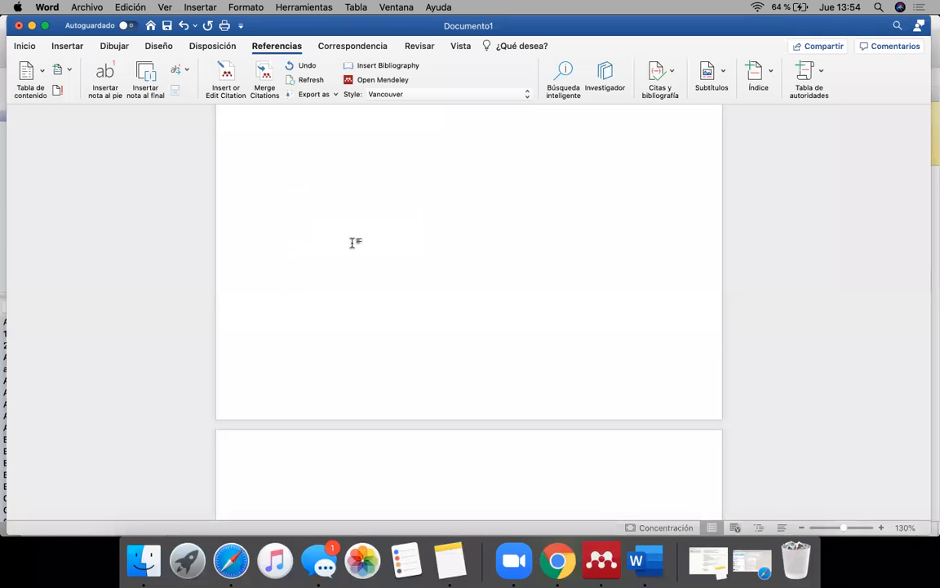
scroll(341, 355, down, 5)
scroll(342, 355, down, 2)
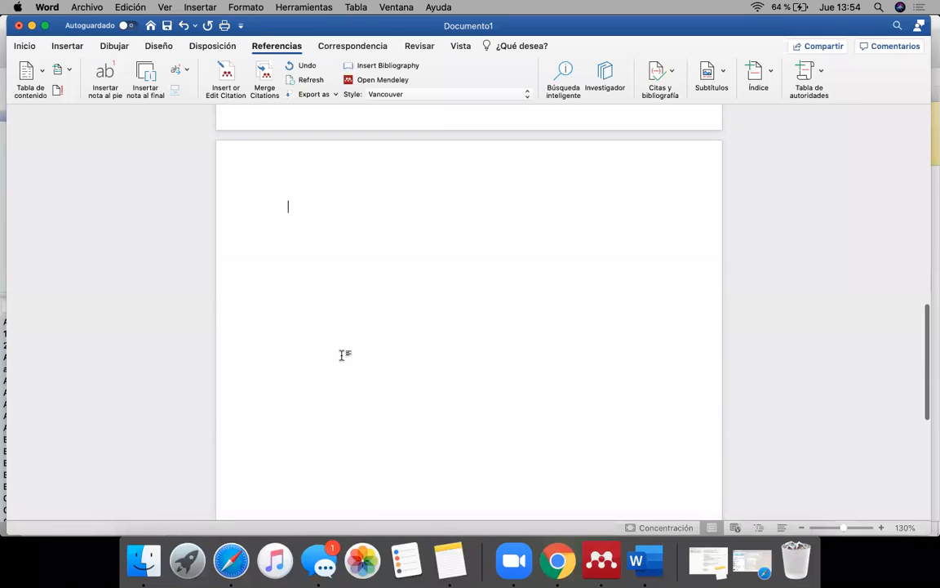
click(394, 66)
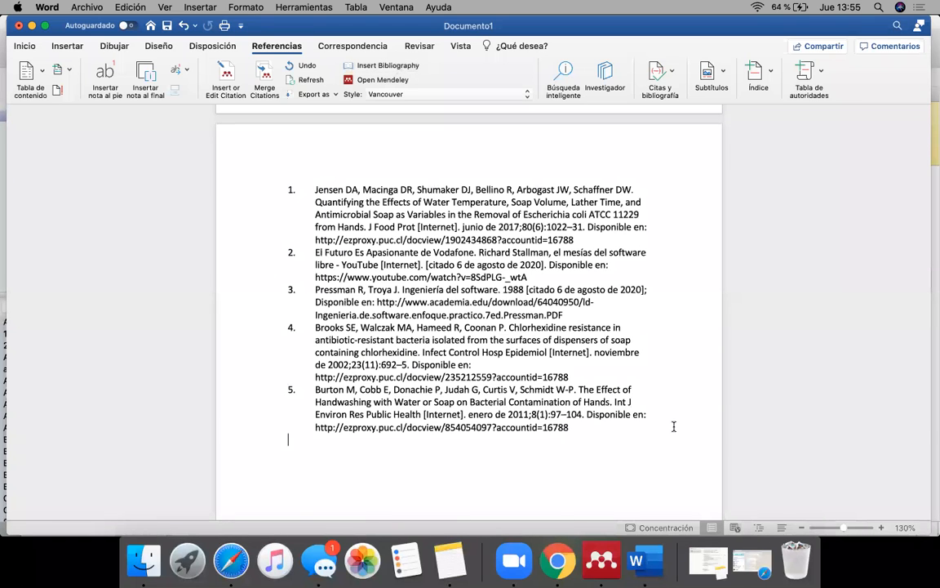
Step: Compare the numbered in-text citations on the first page with their entries in the bibliography
scroll(674, 426, up, 1)
scroll(674, 426, up, 10)
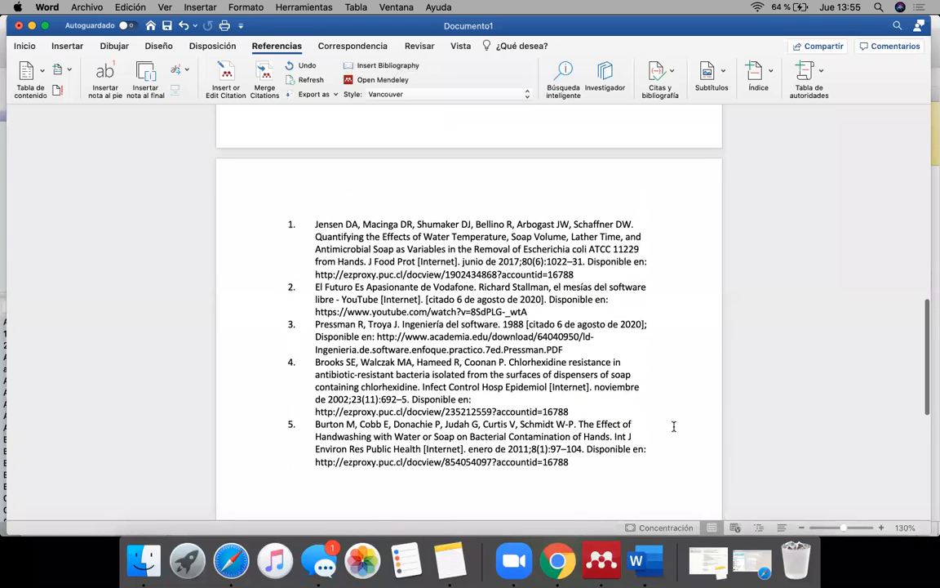
drag(335, 237, 283, 181)
click(343, 231)
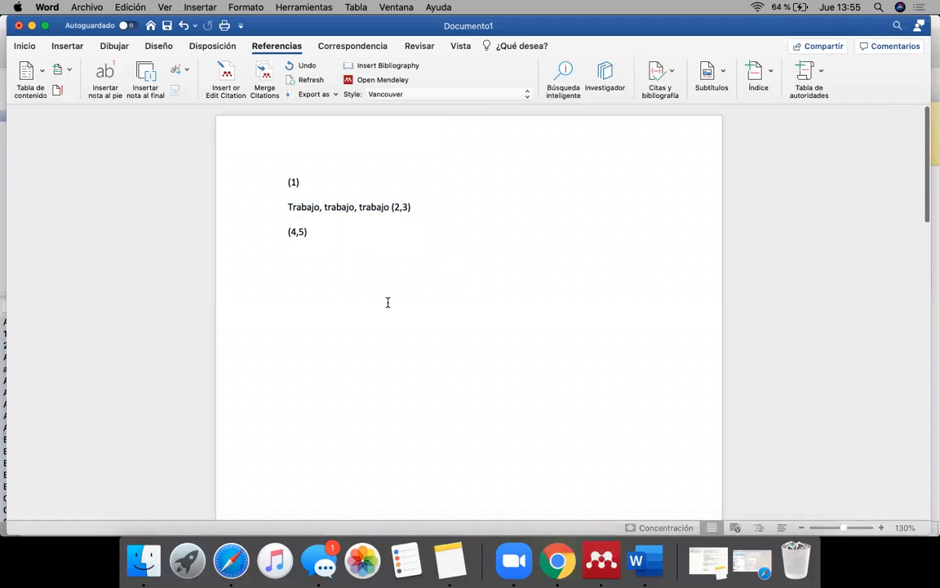
scroll(387, 302, down, 10)
scroll(382, 278, up, 15)
drag(359, 235, 266, 179)
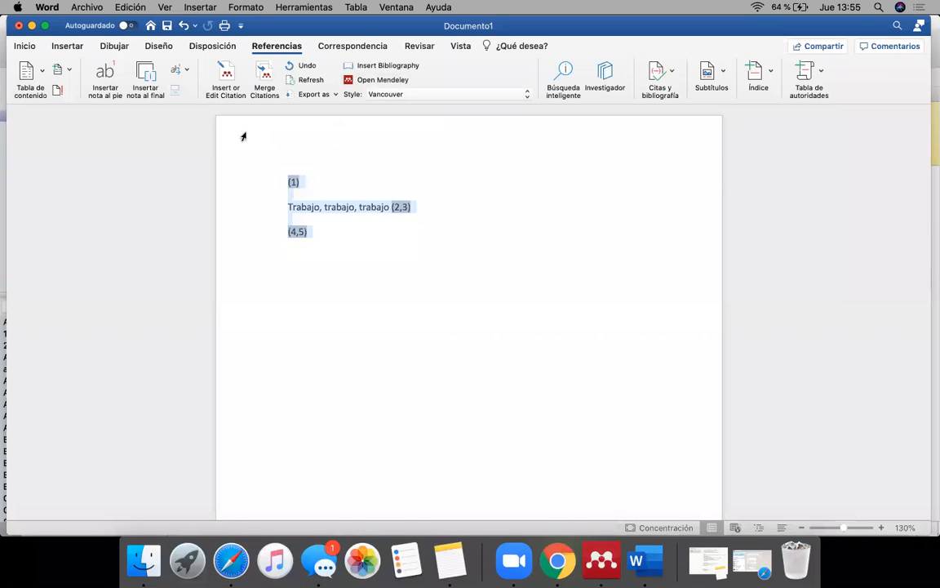
click(340, 278)
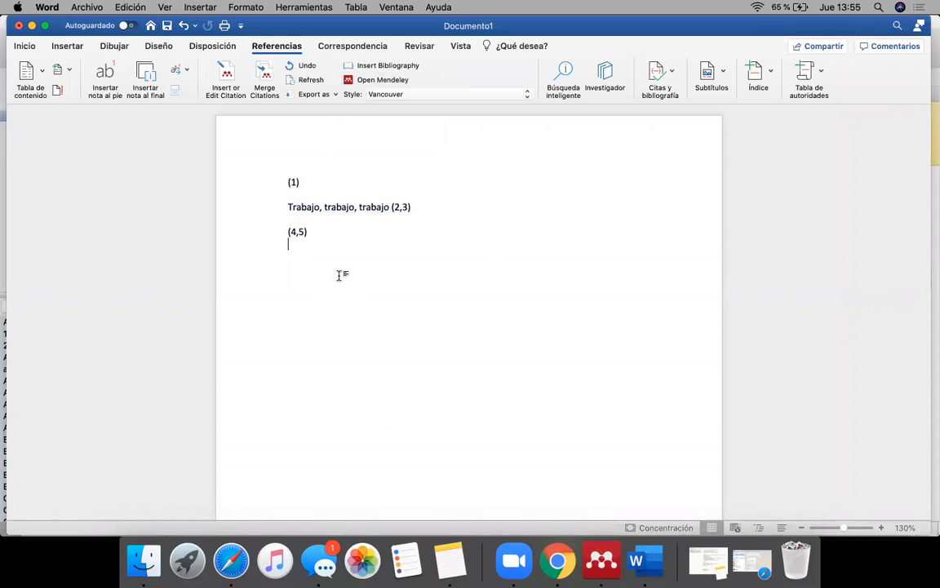
scroll(389, 430, down, 10)
scroll(387, 433, up, 3)
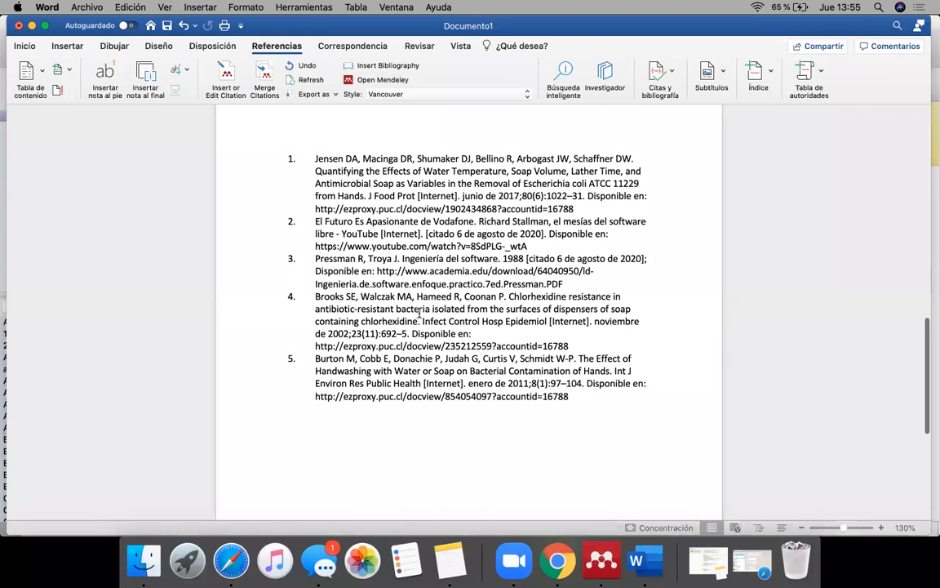
drag(570, 397, 351, 296)
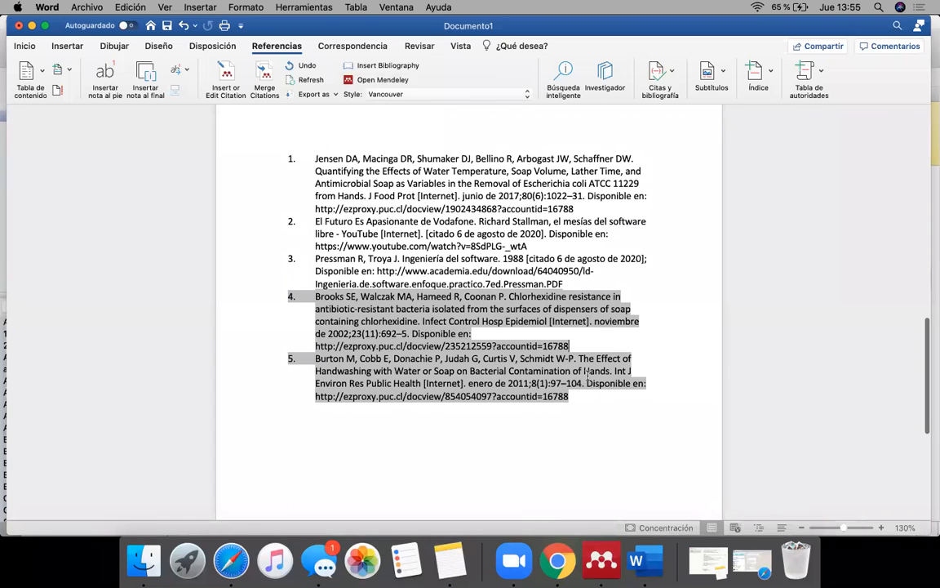
drag(538, 265, 392, 159)
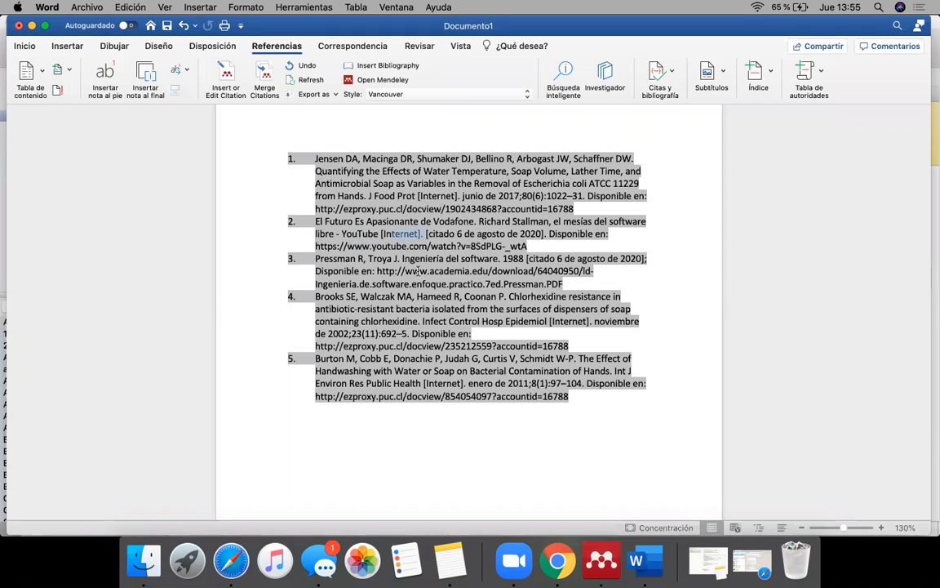
Step: Switch to Mendeley Desktop and set the year of the "Richard Stallman, el mesías del software libre - YouTube" reference to 2020
click(602, 560)
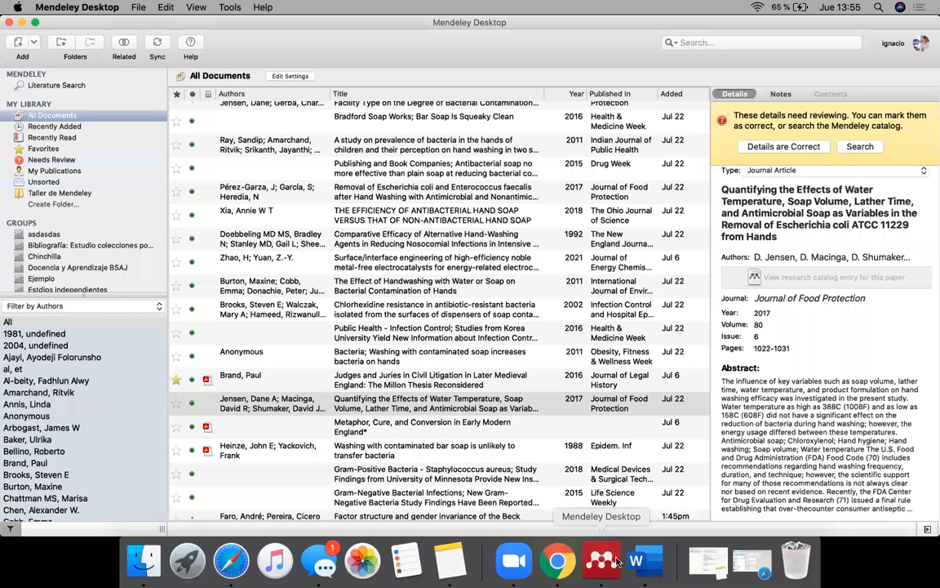
scroll(367, 263, up, 10)
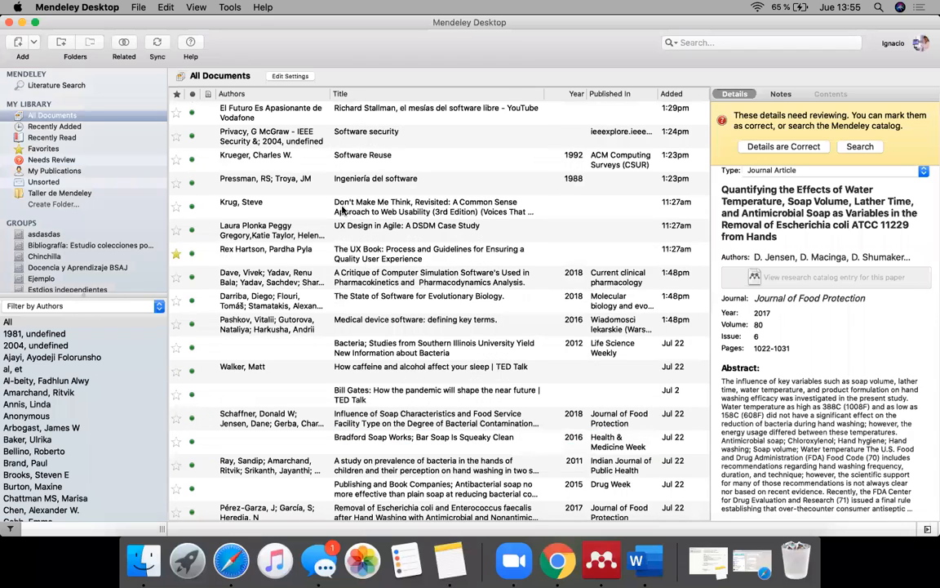
click(294, 107)
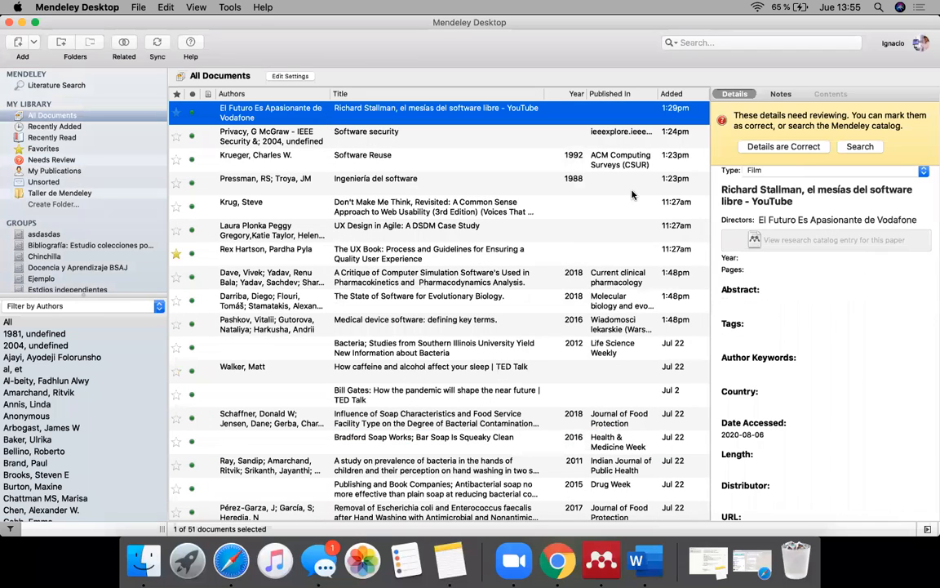
click(760, 257)
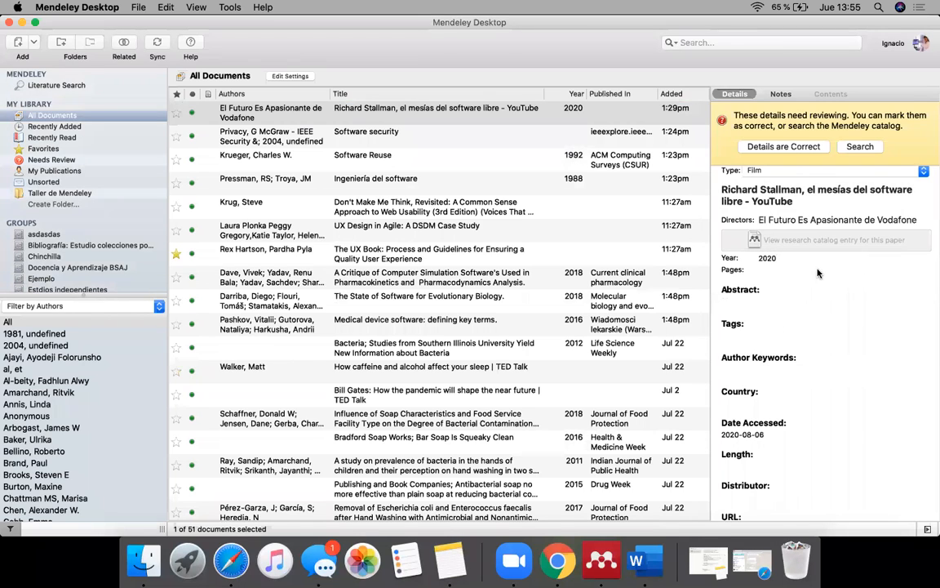
Step: Remove "- YouTube" from the end of the Richard Stallman reference's title and save the edit
click(791, 218)
scroll(828, 272, up, 1)
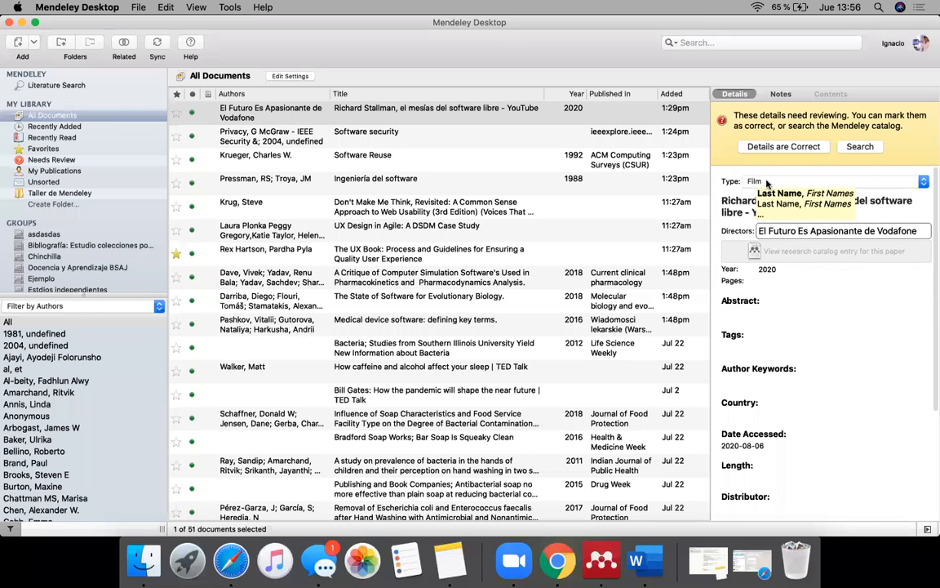
click(736, 210)
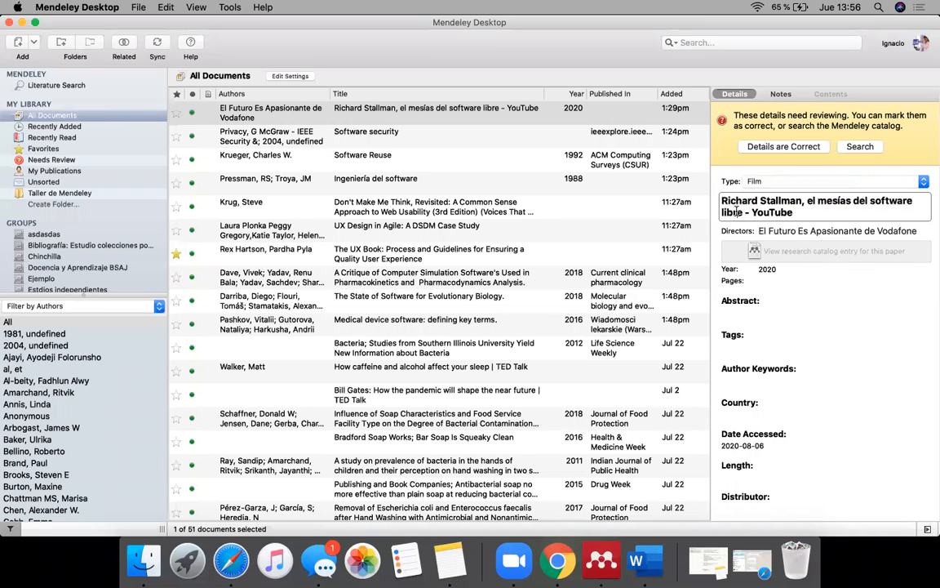
double_click(803, 212)
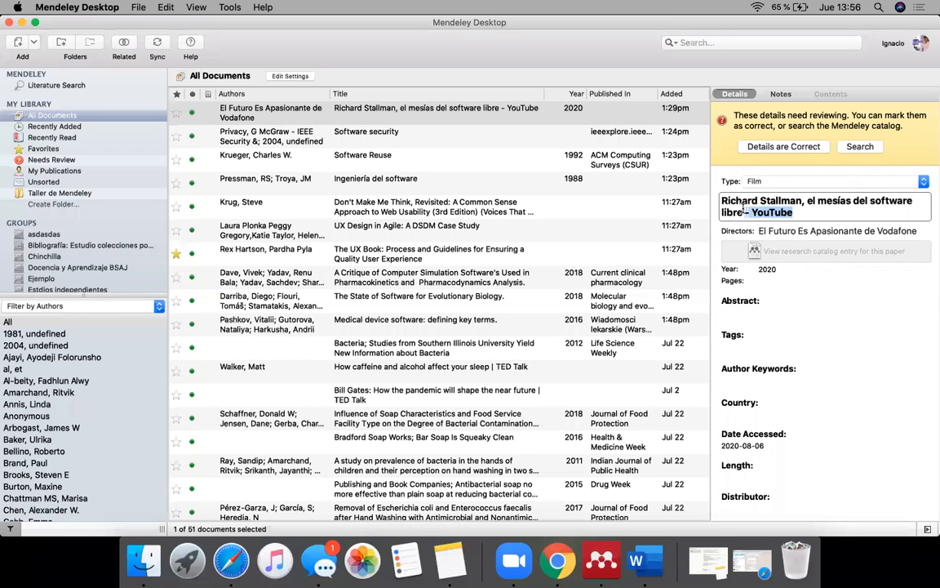
key(BackSpace)
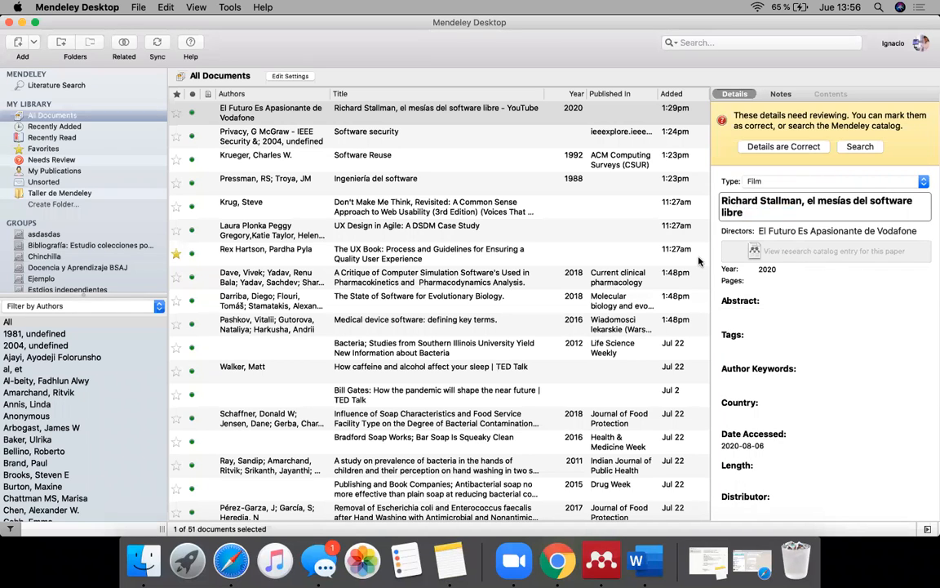
click(530, 253)
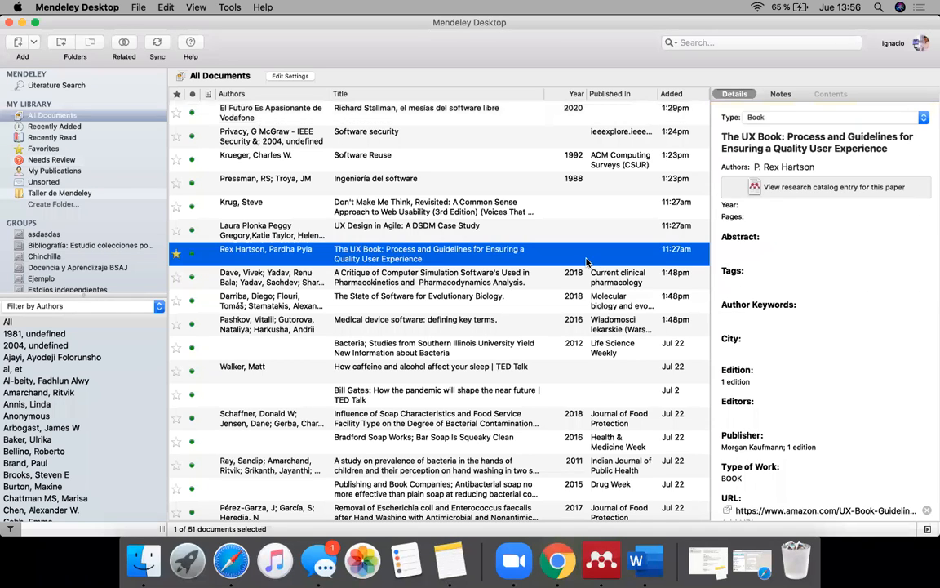
Step: Return to Word and refresh the Mendeley citations and bibliography with the edited reference details
click(636, 563)
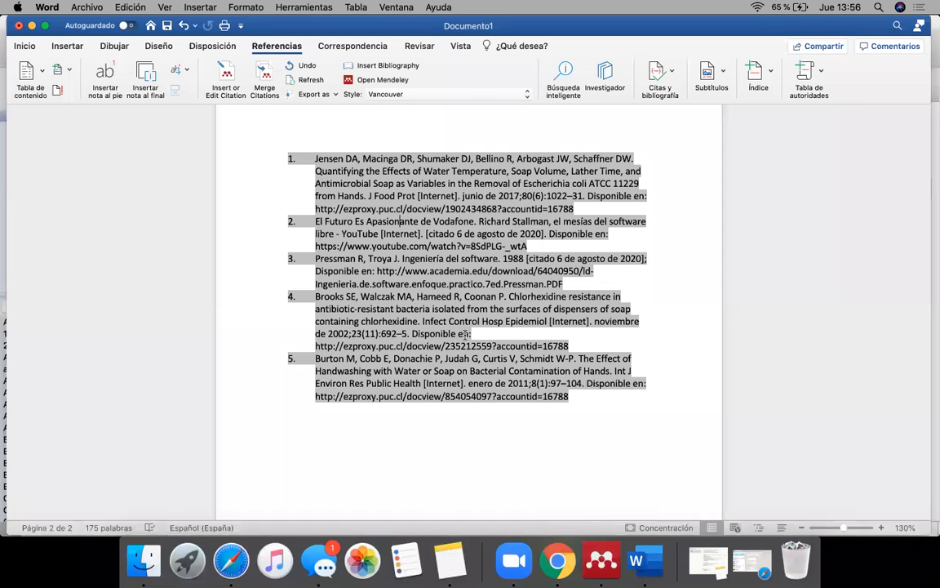
click(308, 81)
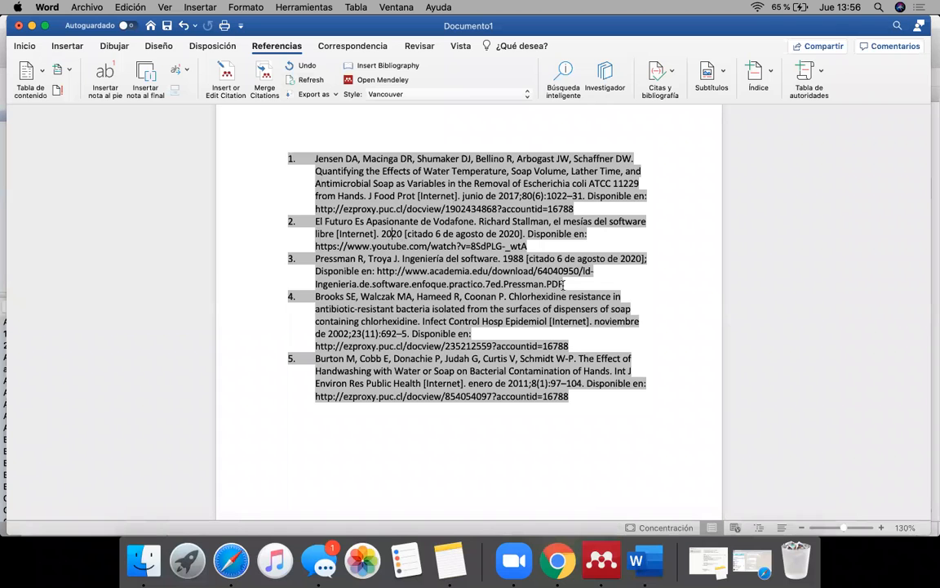
scroll(521, 260, up, 10)
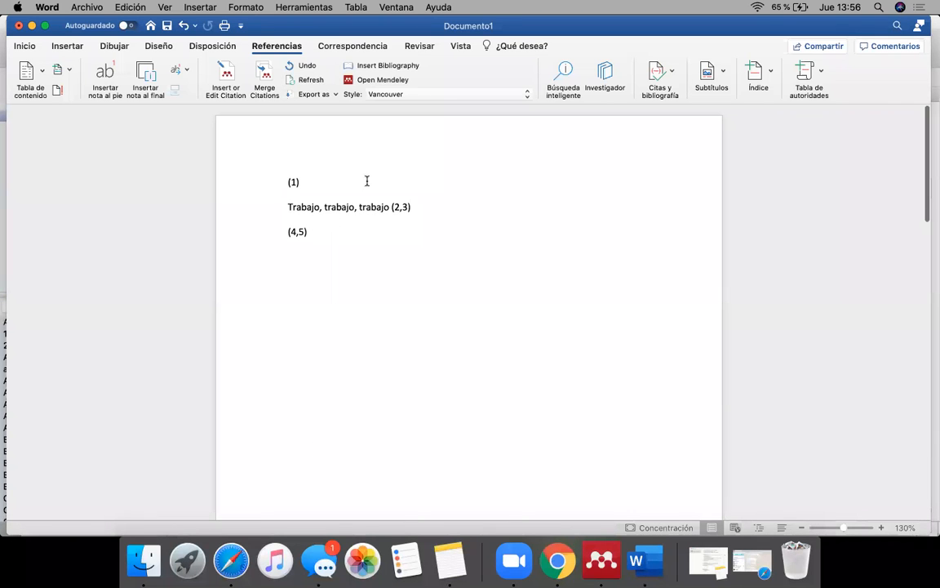
Step: Change the document's citation style to American Psychological Association 7th edition and check the reformatted citations and bibliography
click(383, 94)
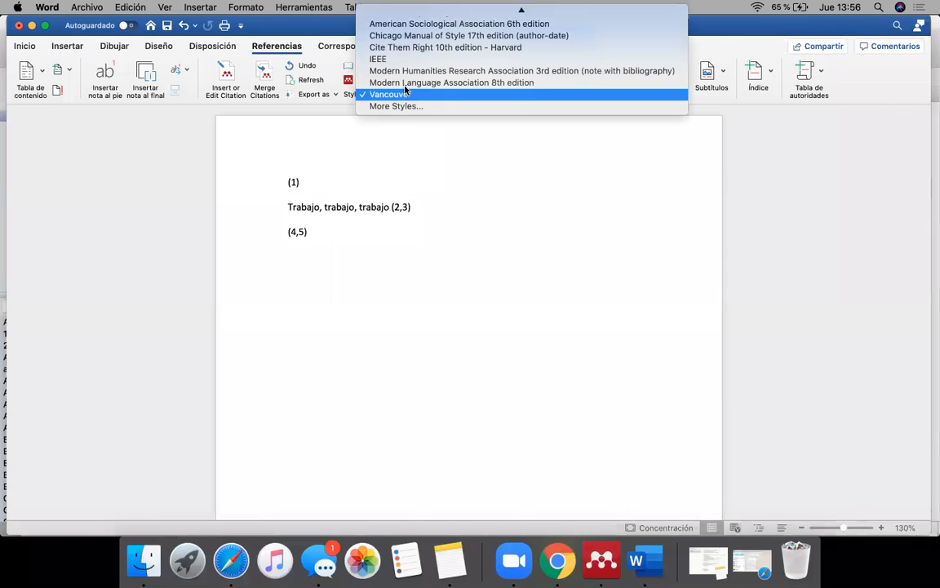
scroll(414, 33, up, 2)
click(413, 35)
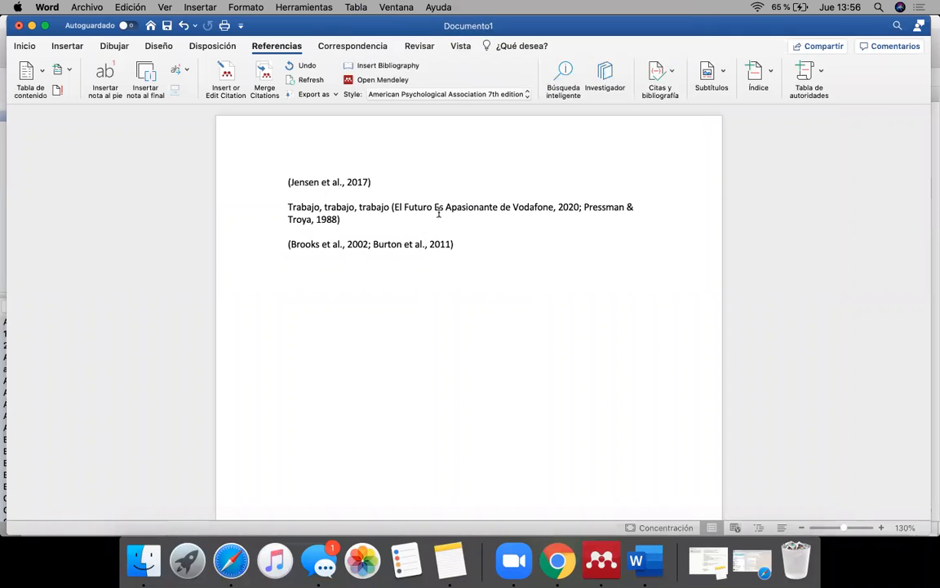
click(562, 207)
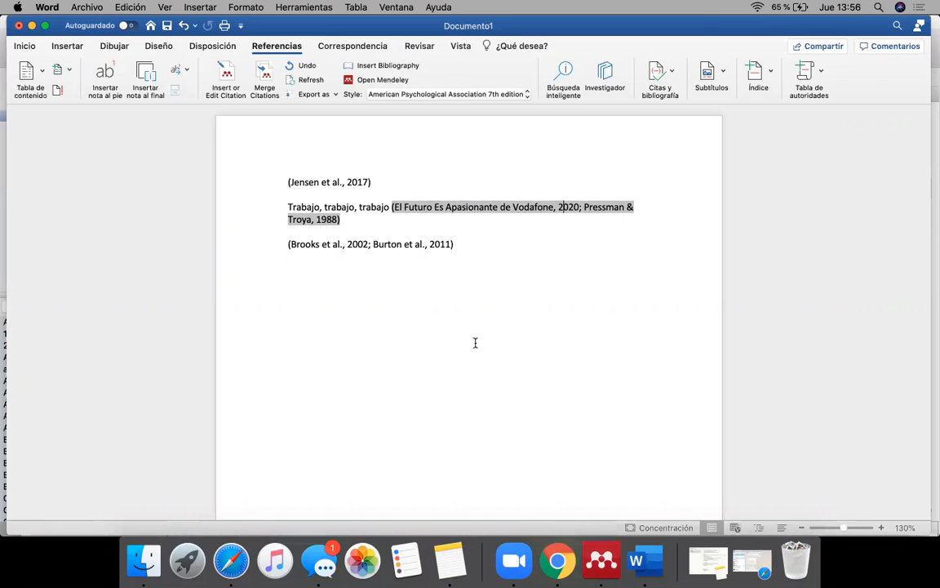
scroll(479, 383, down, 10)
scroll(479, 383, up, 10)
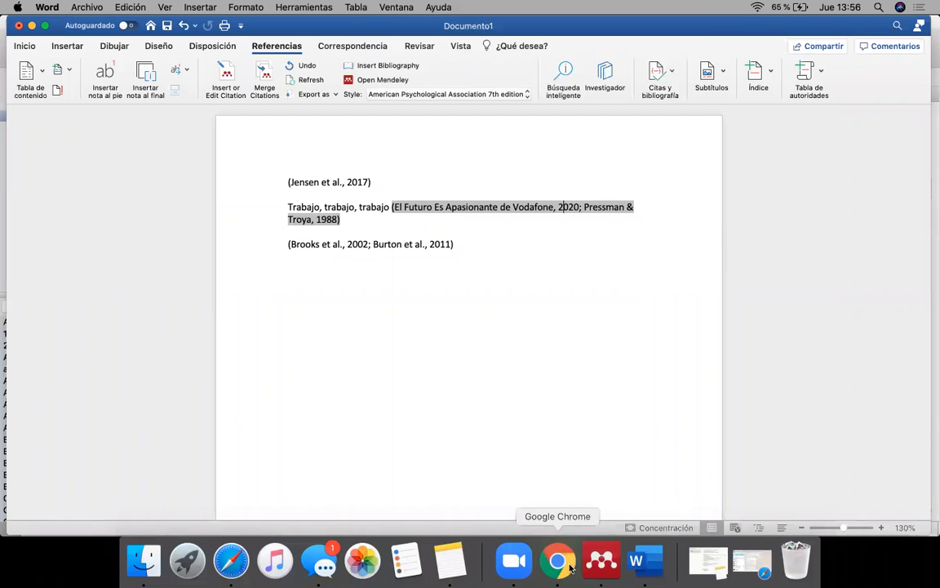
Step: Switch to Chrome and look over the document list in the Mendeley web library
click(231, 564)
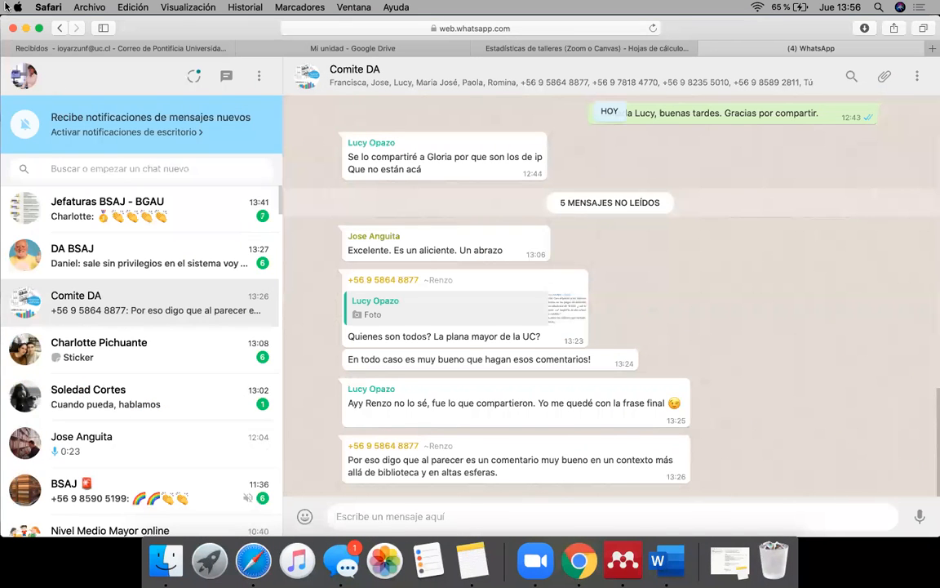
click(26, 28)
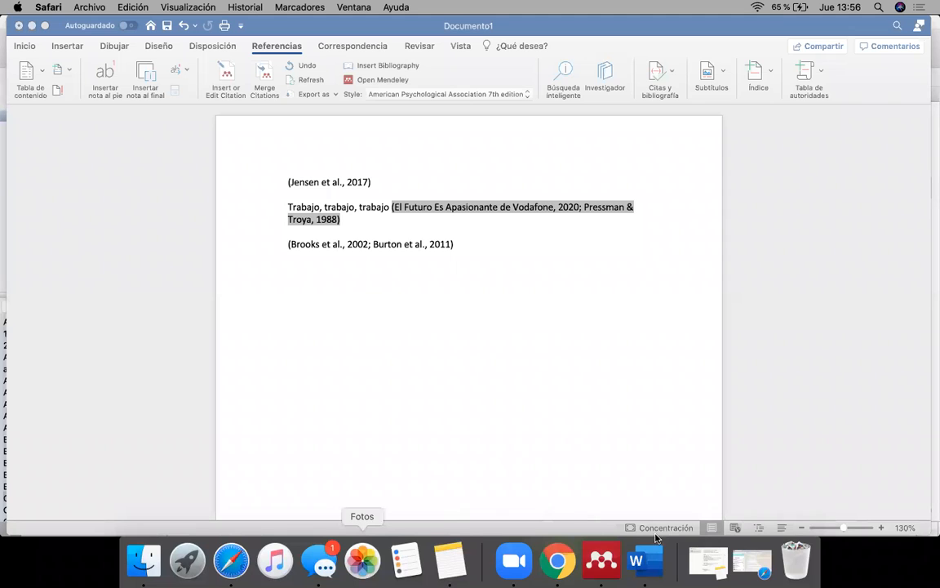
click(557, 560)
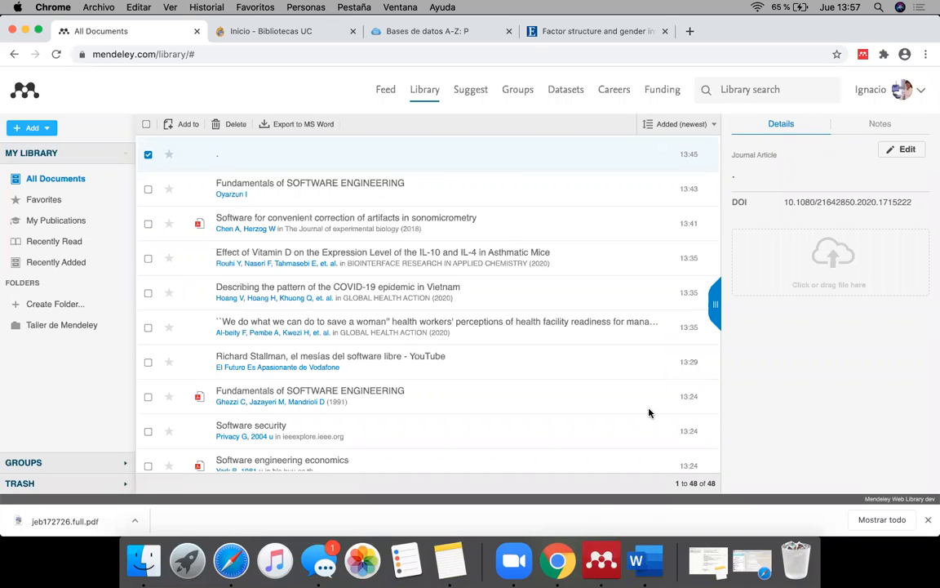
Step: Switch to Mendeley Desktop and examine the DOI and ISBN catalog fields in the details of "The UX Book"
click(602, 560)
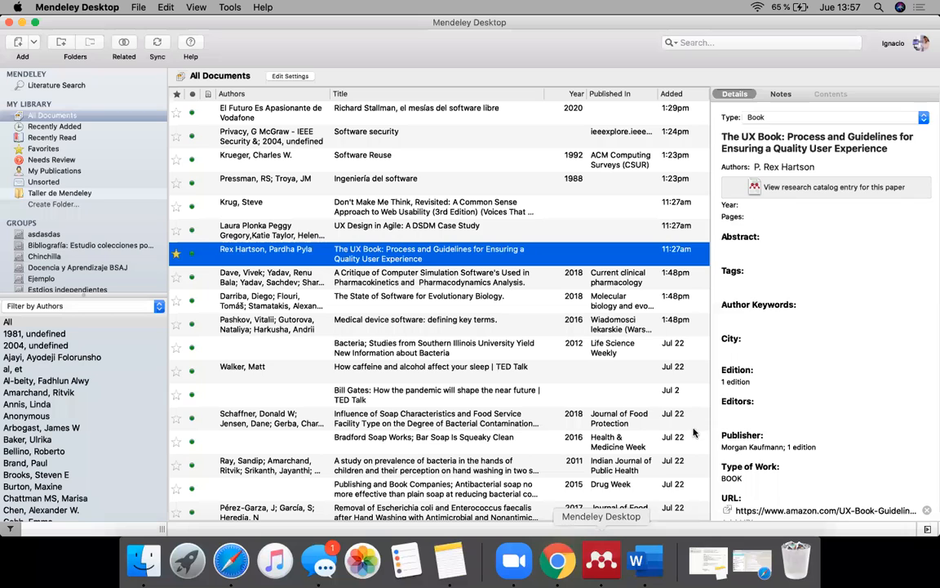
scroll(781, 413, down, 3)
scroll(781, 414, down, 2)
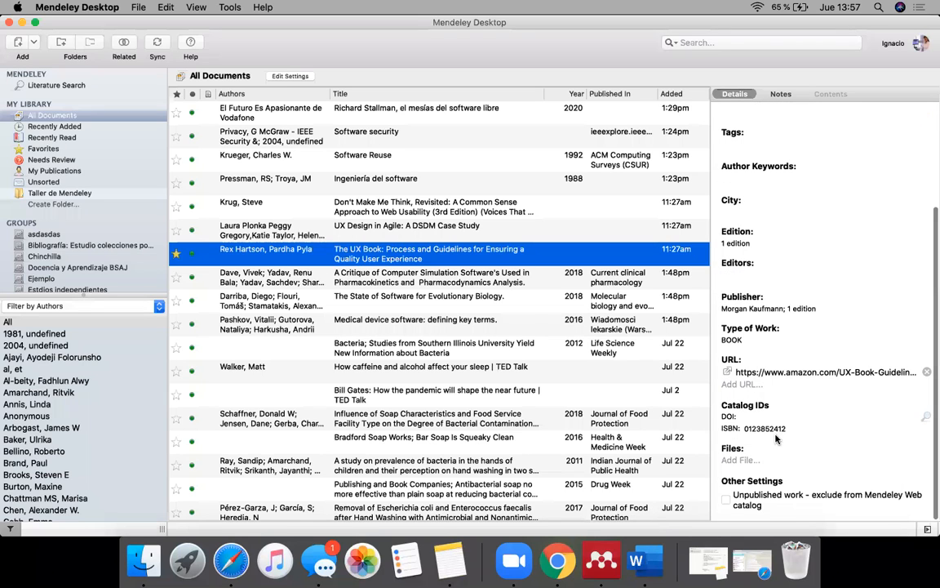
click(770, 416)
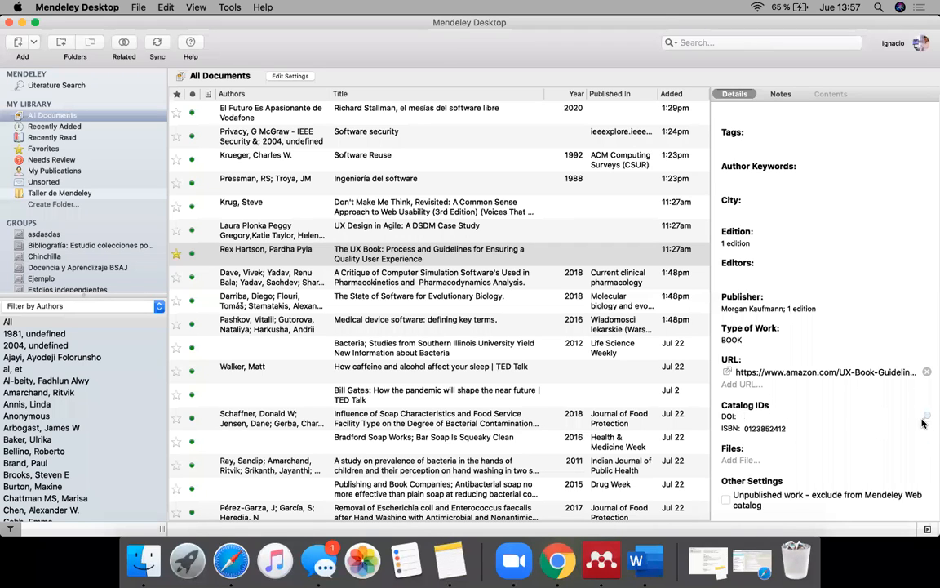
scroll(841, 346, up, 5)
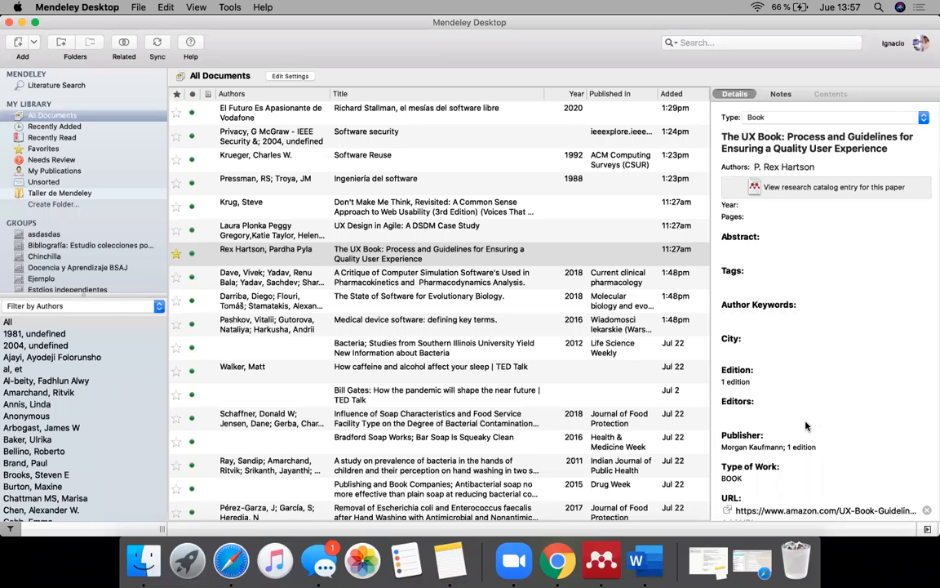
Step: Start a manual document entry, examine its DOI and other catalog ID fields, and close the form without saving
click(34, 42)
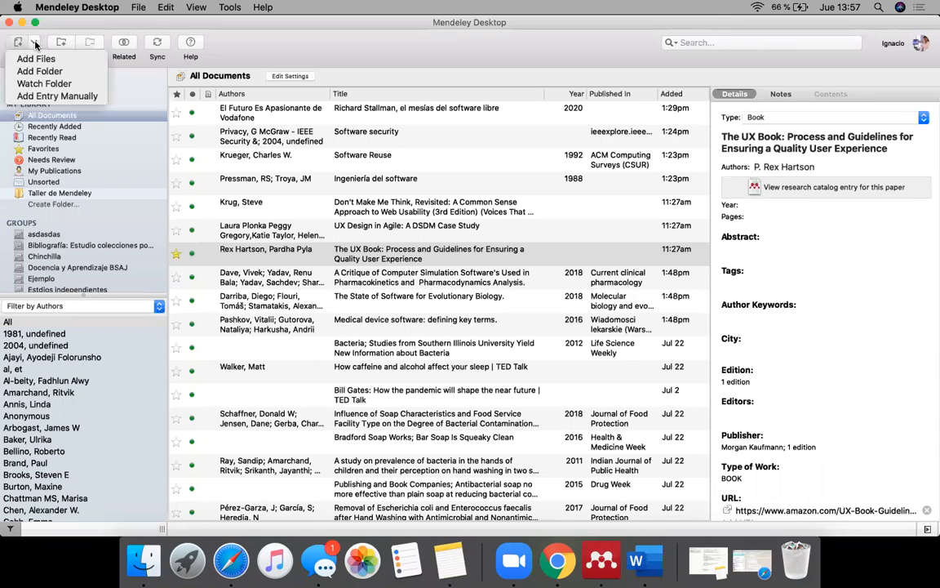
click(44, 98)
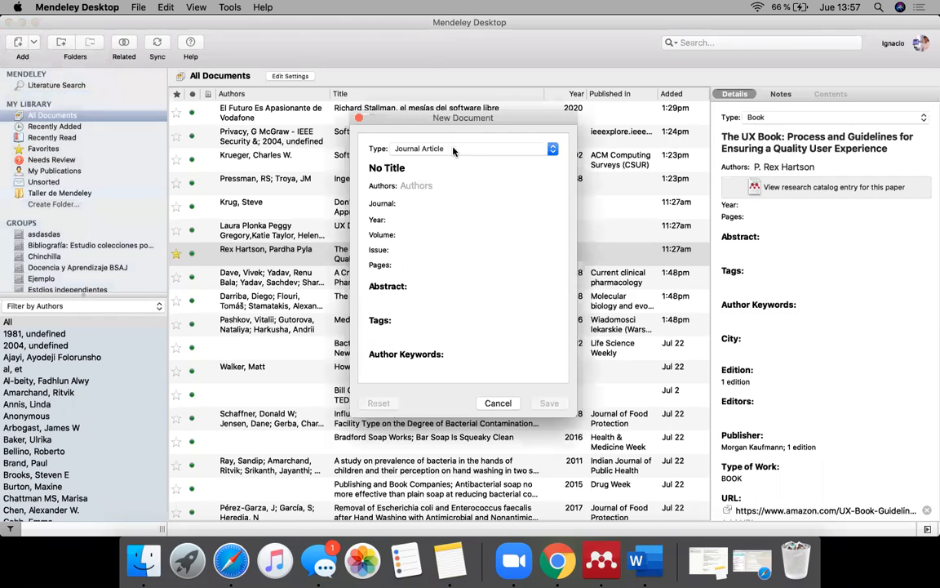
scroll(403, 312, down, 5)
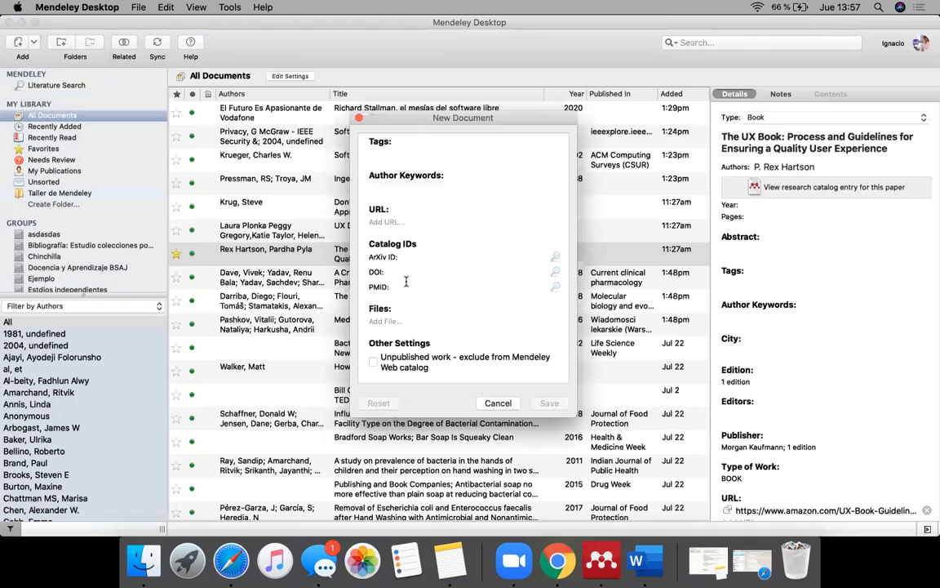
click(422, 271)
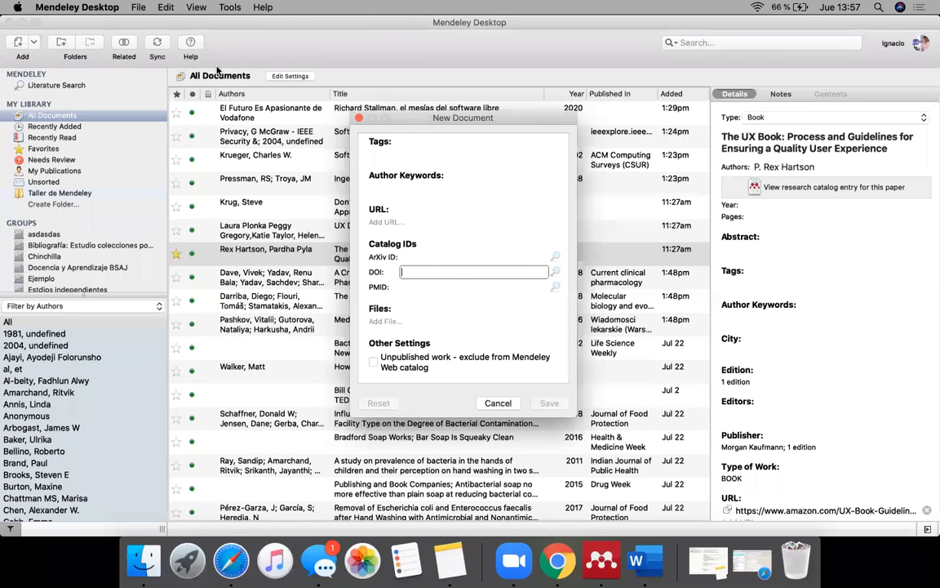
click(358, 119)
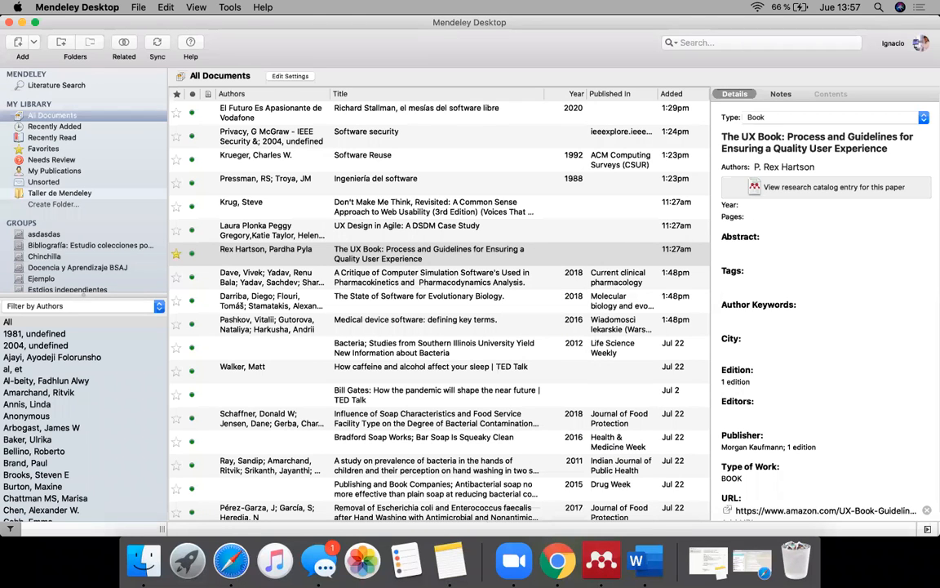
Step: Revisit the Mendeley web library and Mendeley Desktop, and return to Word with the cursor on the blank line above the last in-text citation
click(557, 561)
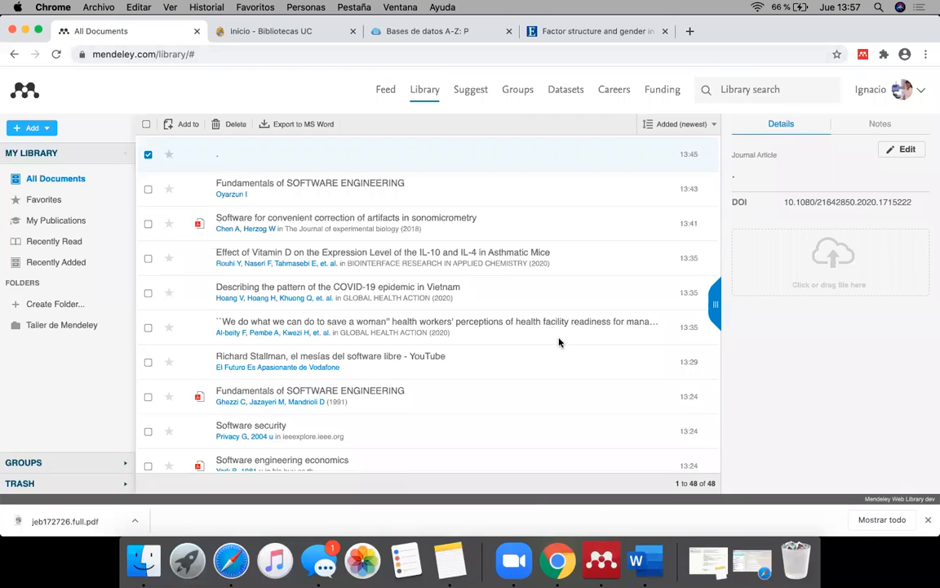
click(601, 559)
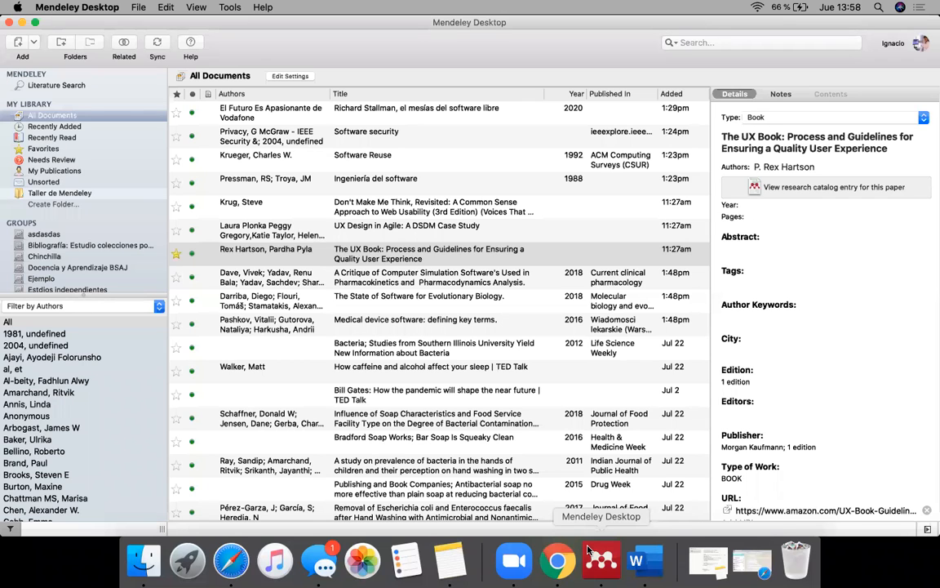
click(637, 559)
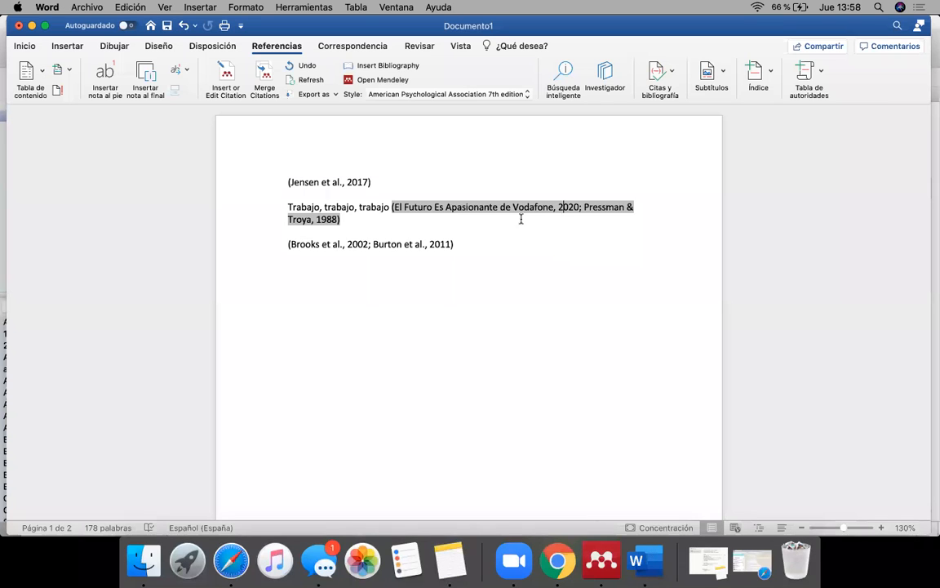
click(471, 235)
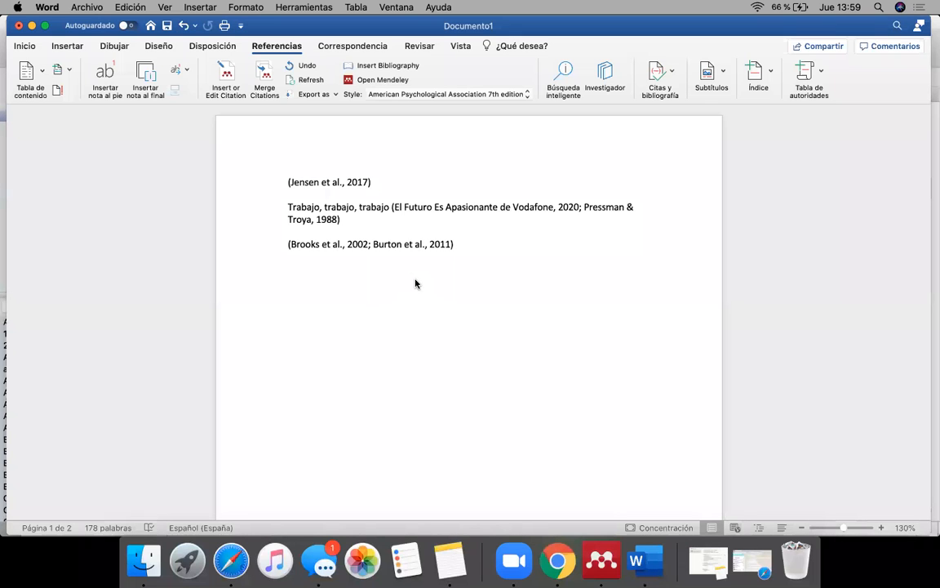
Step: Revisit the Mendeley web library, return to Word's bibliography page, and highlight the journal title "Infection Control and Hospital Epidemiology" in the first entry
click(557, 560)
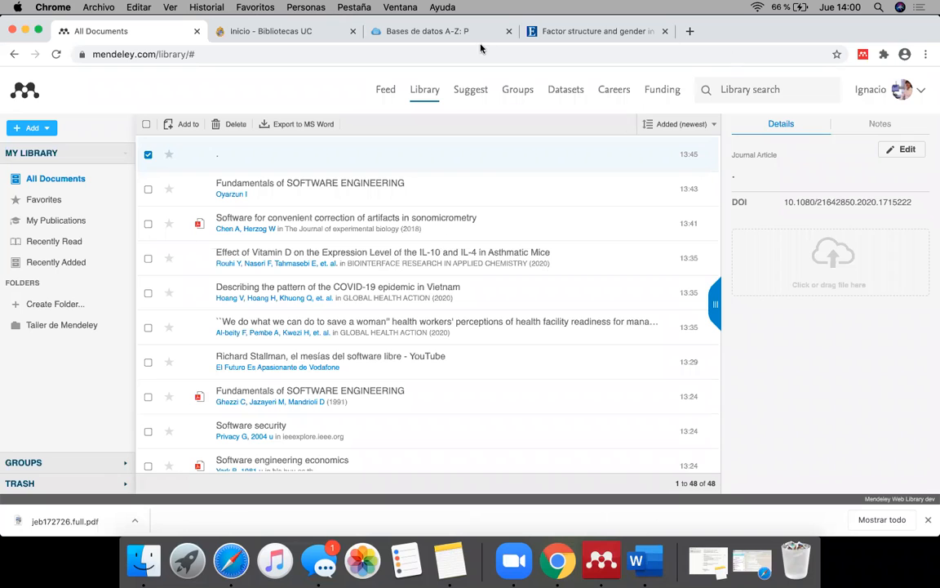
click(637, 559)
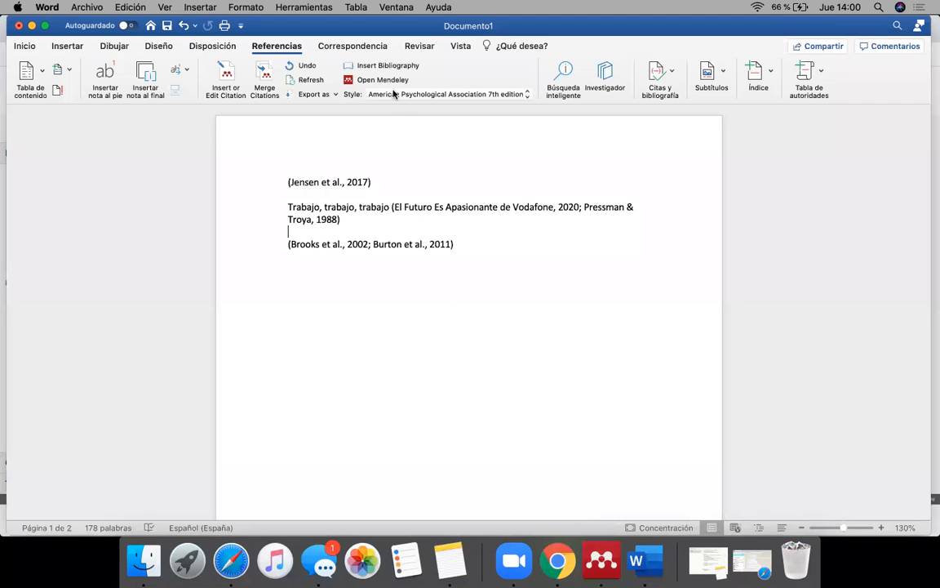
click(414, 64)
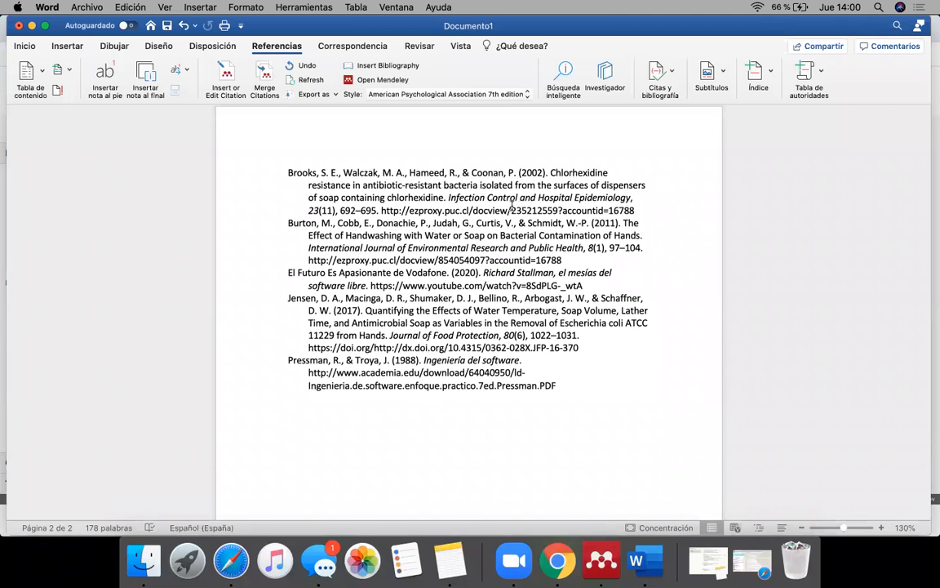
drag(450, 197, 628, 200)
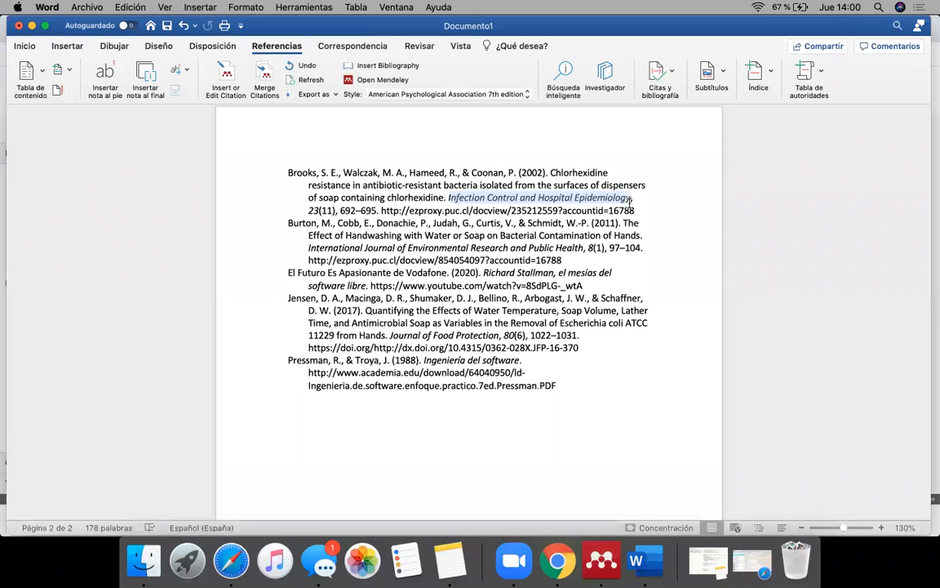
Step: Change the citation style to Vancouver and highlight the abbreviated journal title "J Food Prot" in the first bibliography entry
click(456, 207)
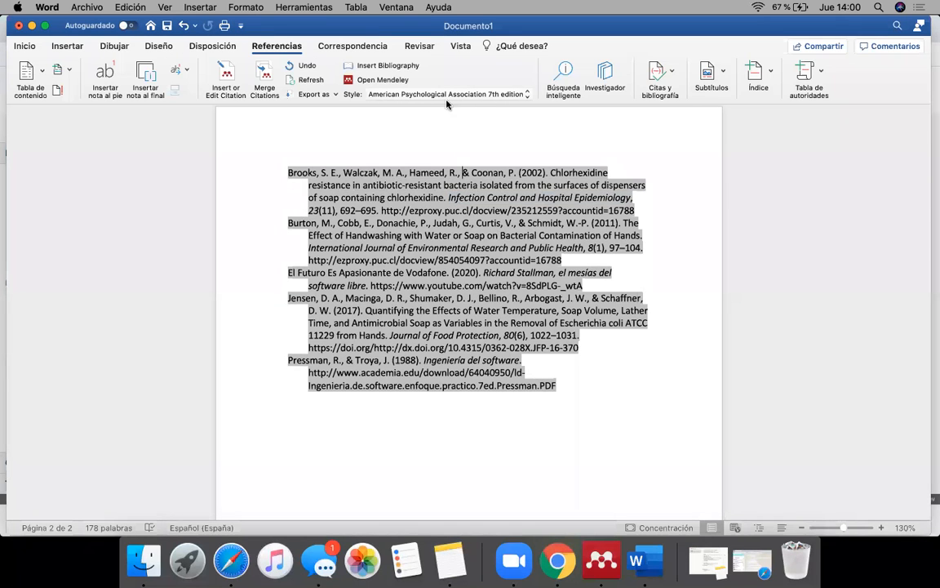
click(401, 92)
click(434, 177)
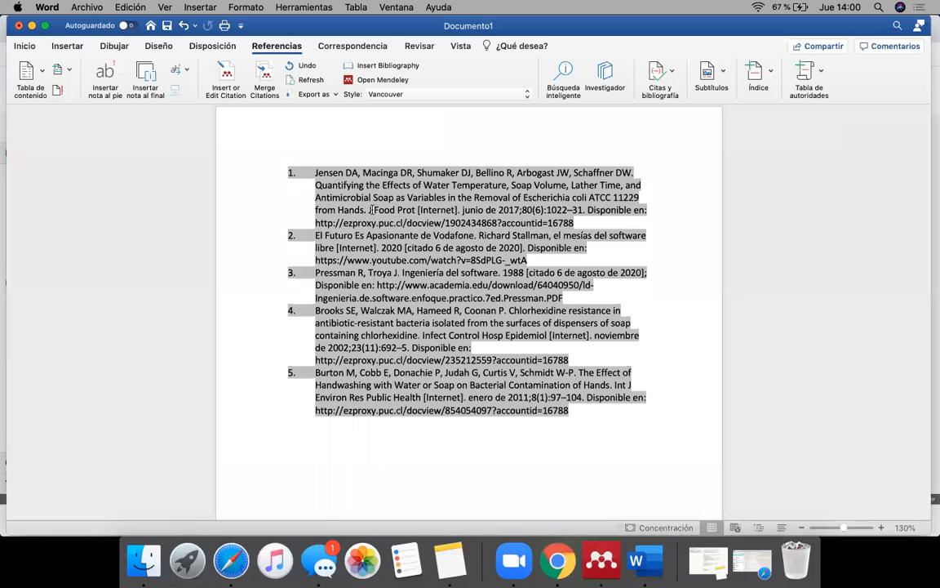
drag(369, 210, 408, 210)
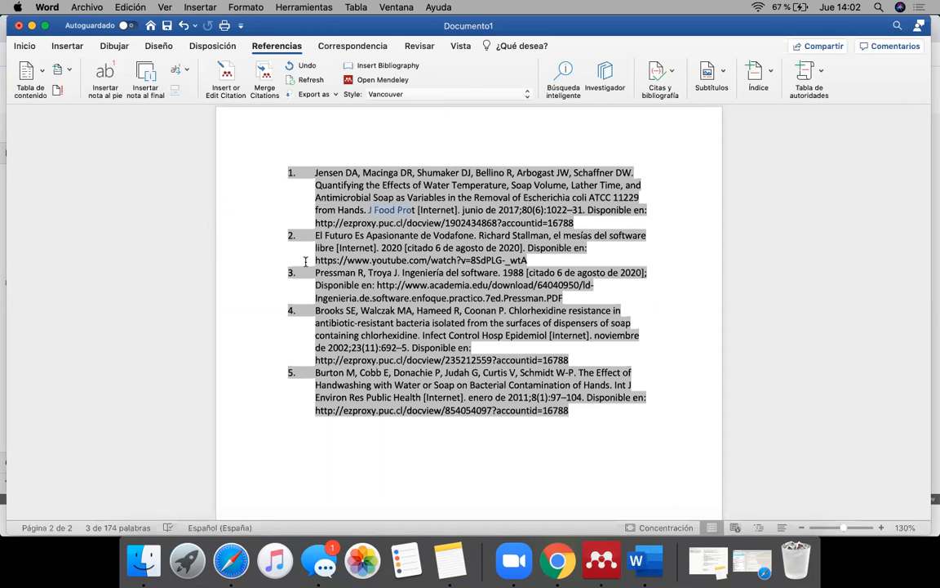
click(522, 186)
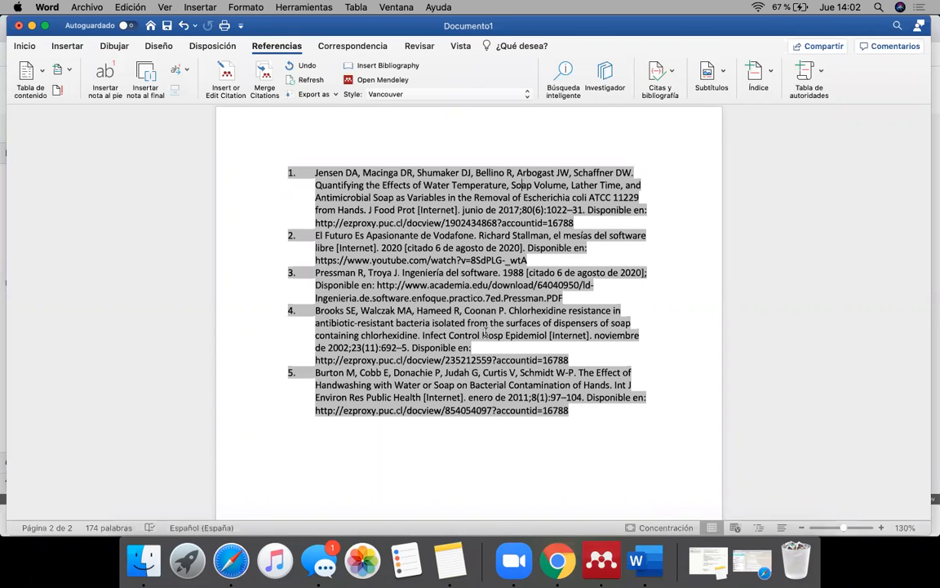
Step: Italicize the article title "Chlorhexidine resistance in antibiotic-resistant bacteria isolated from the surfaces of dispensers of soap containing chlorhexidine" in bibliography entry 4
drag(507, 311, 418, 335)
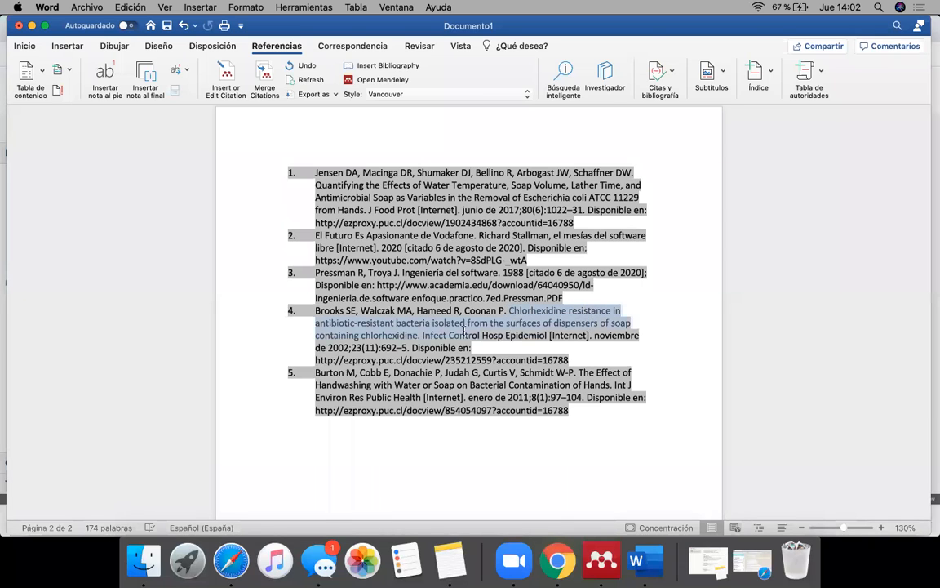
click(24, 46)
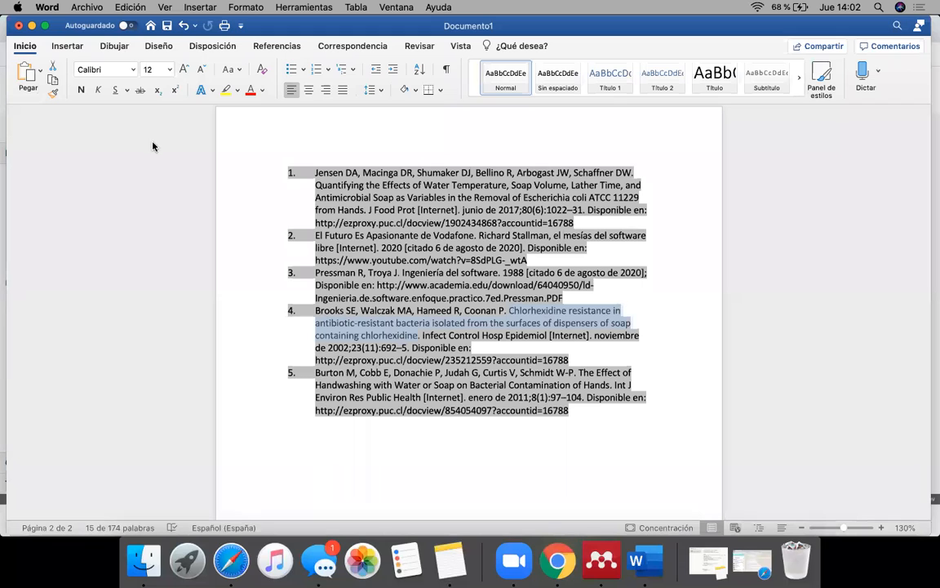
click(98, 89)
click(445, 272)
click(370, 198)
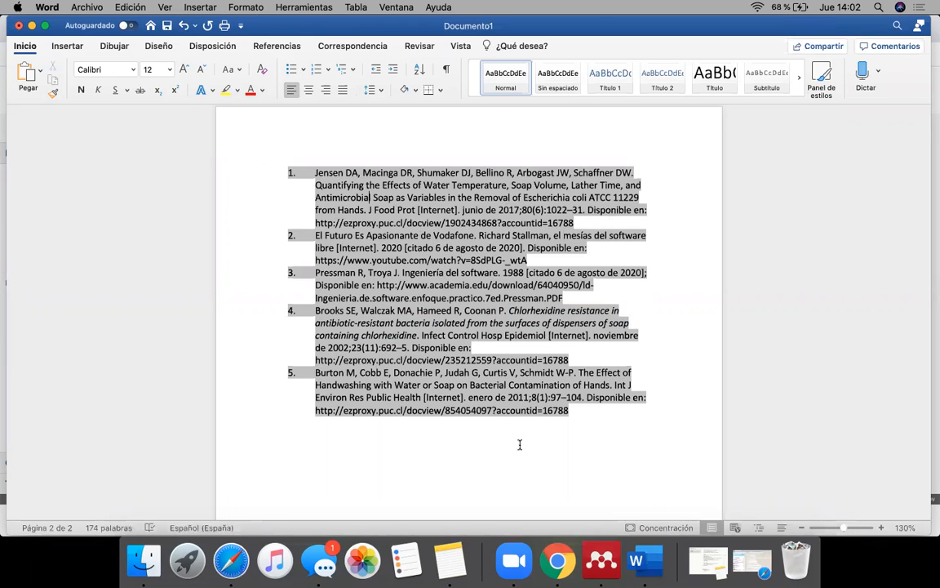
click(430, 347)
scroll(485, 295, up, 1)
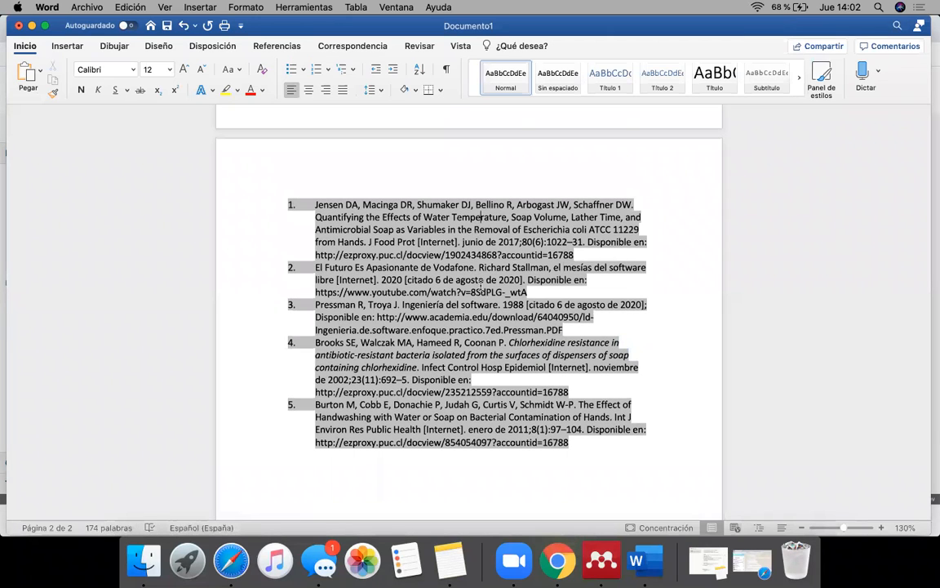
scroll(482, 286, down, 1)
click(542, 449)
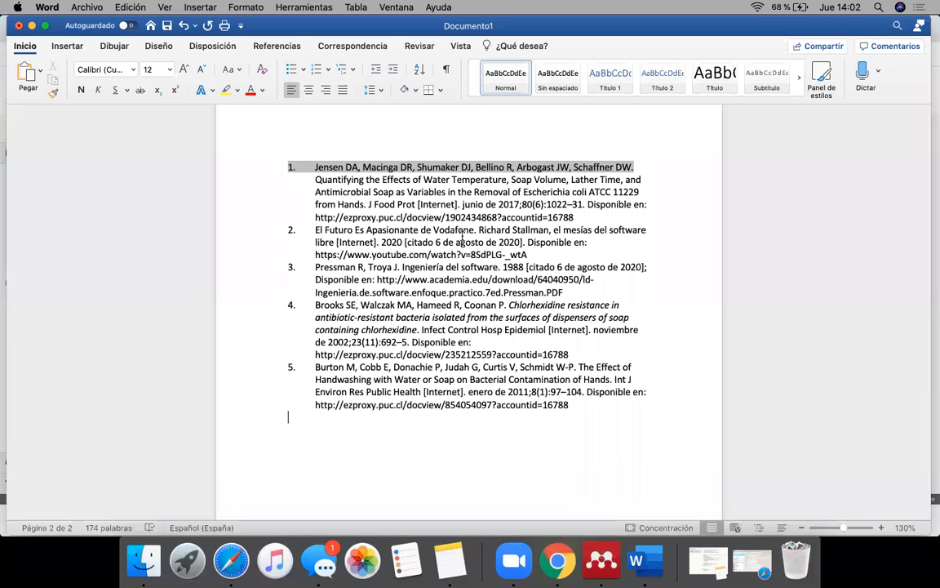
Step: Format the text of the third bibliography entry in bold Roboto at 24 pt, and go back to the in-text citations on page 1
click(435, 293)
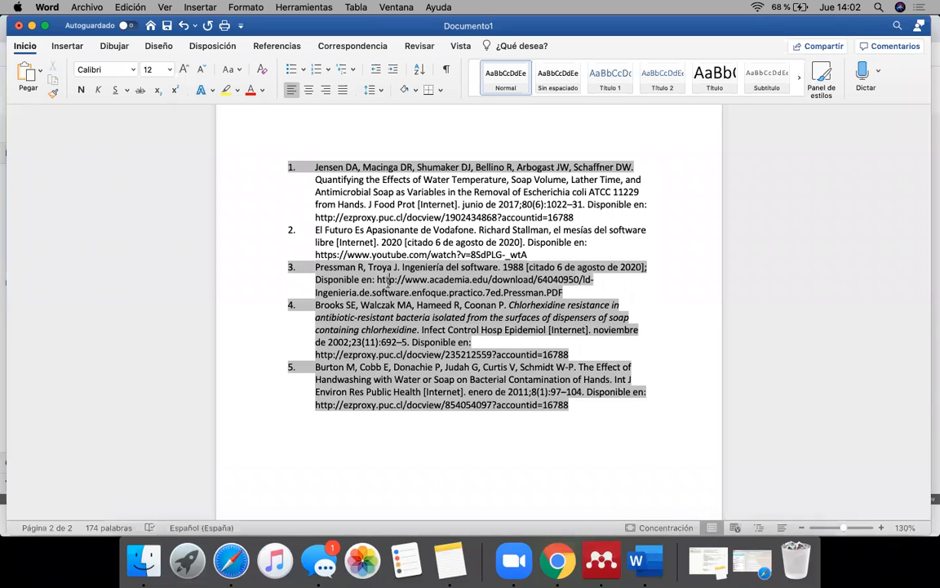
drag(318, 261, 563, 292)
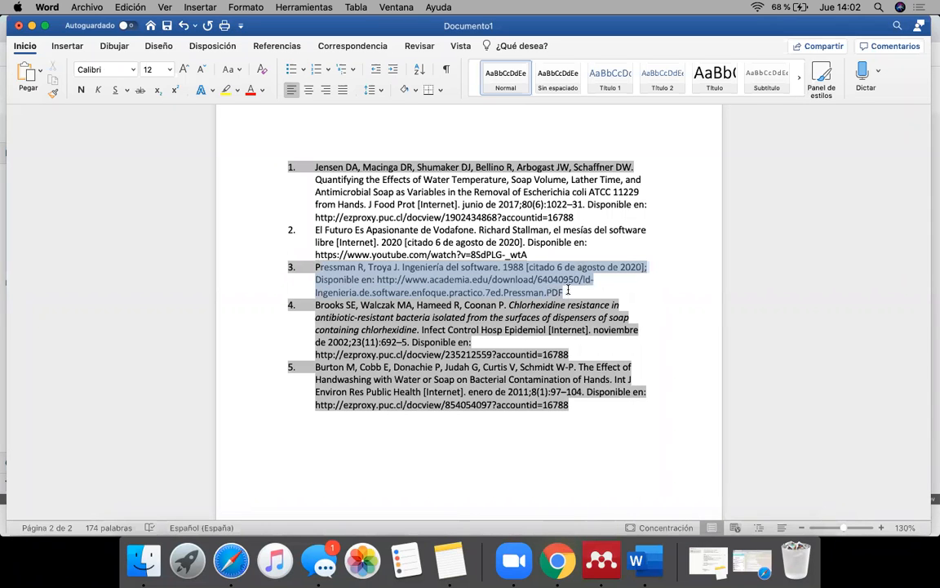
click(82, 89)
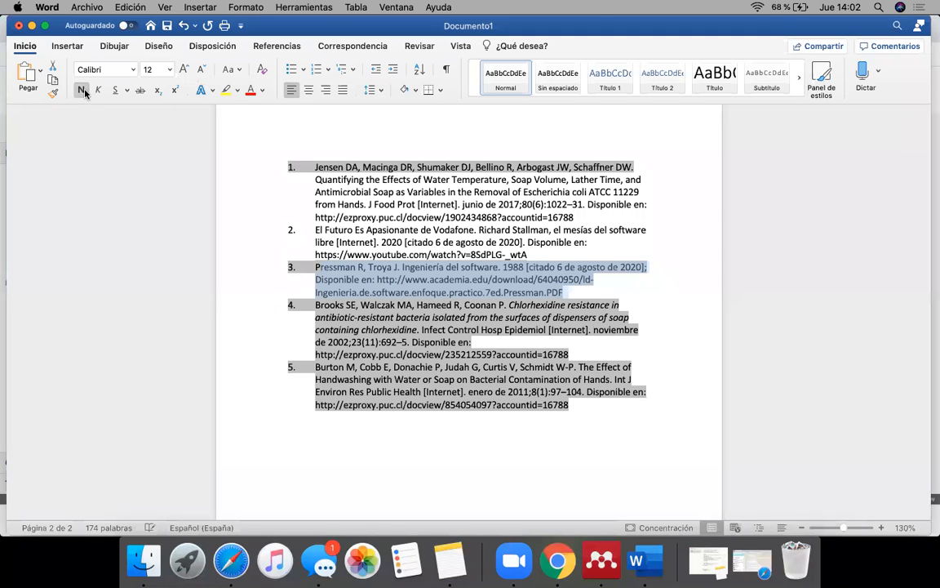
click(131, 69)
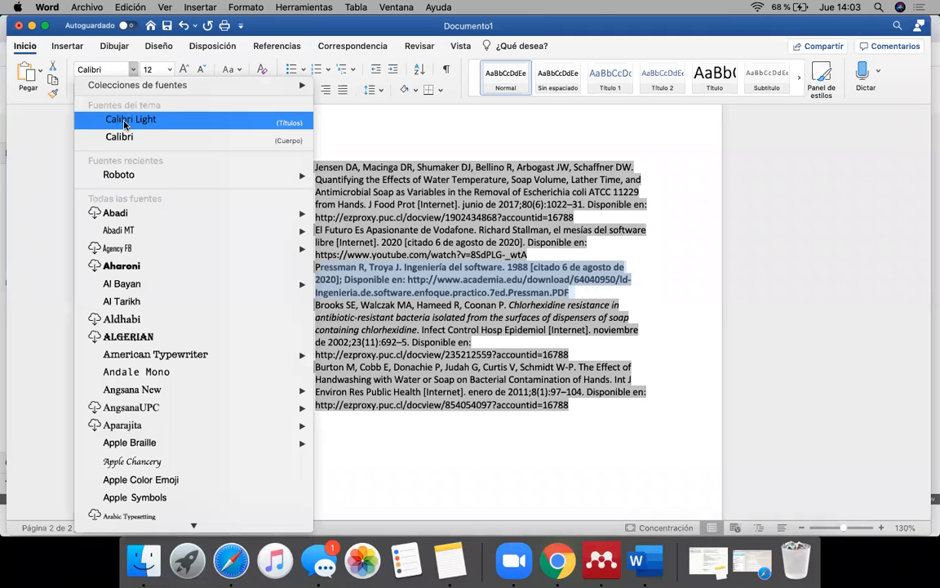
click(114, 173)
click(183, 70)
click(184, 70)
click(184, 70)
click(183, 71)
click(183, 70)
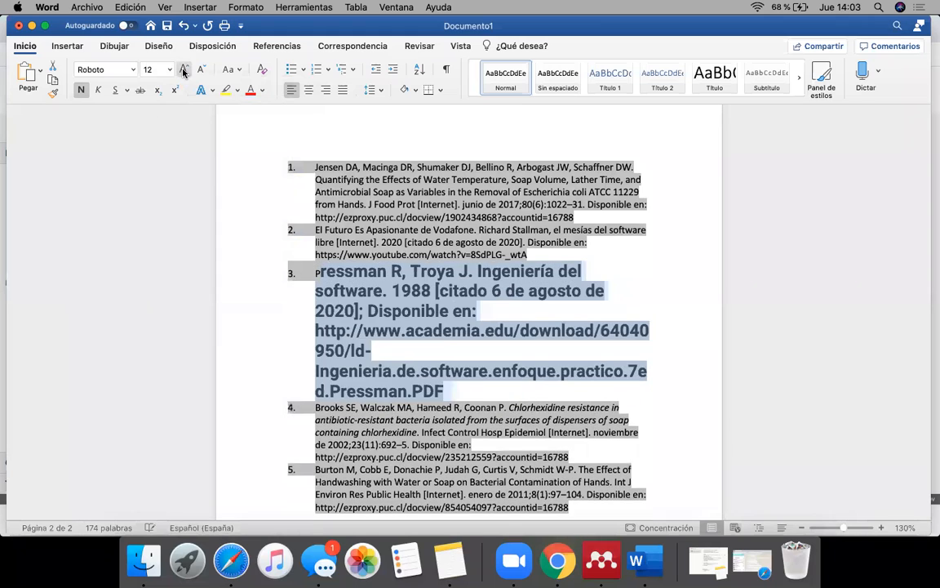
click(183, 70)
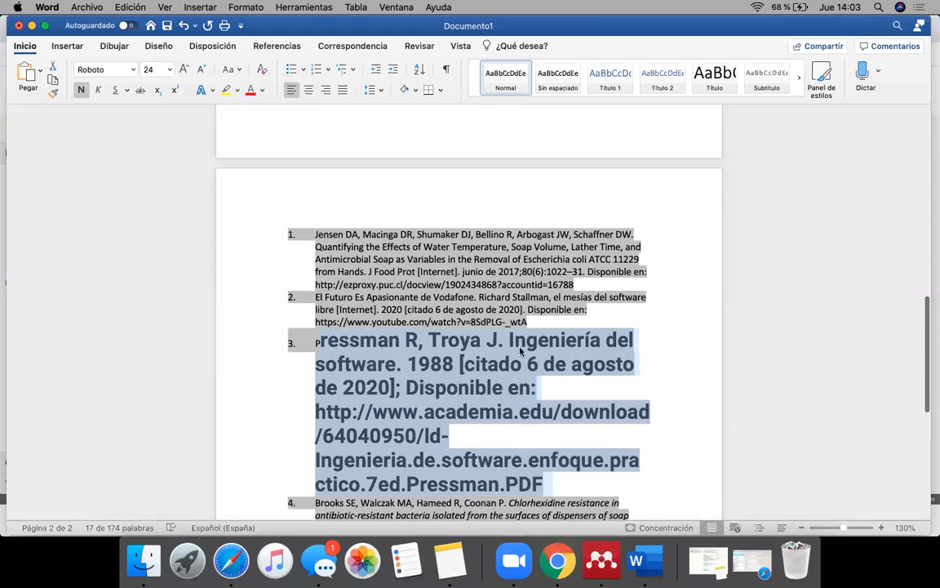
scroll(520, 349, up, 10)
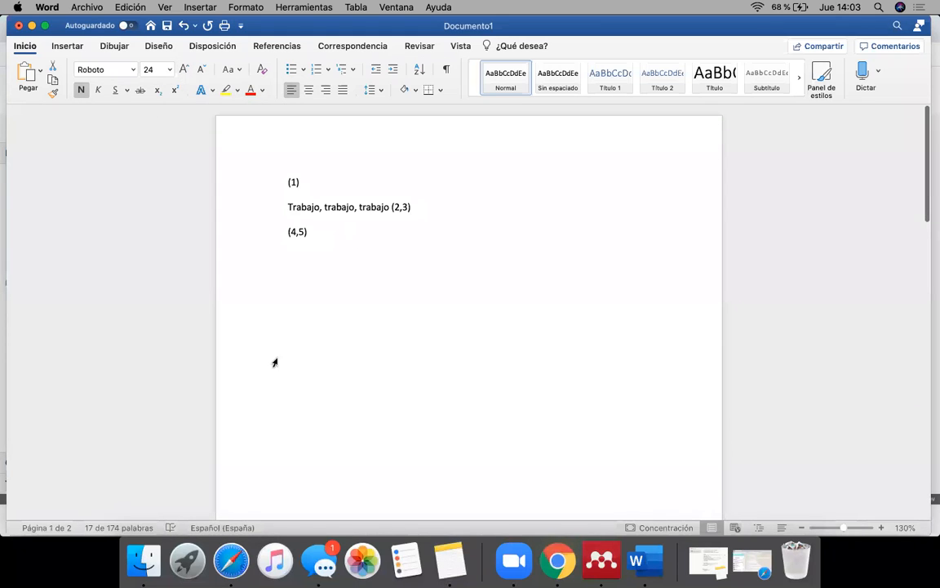